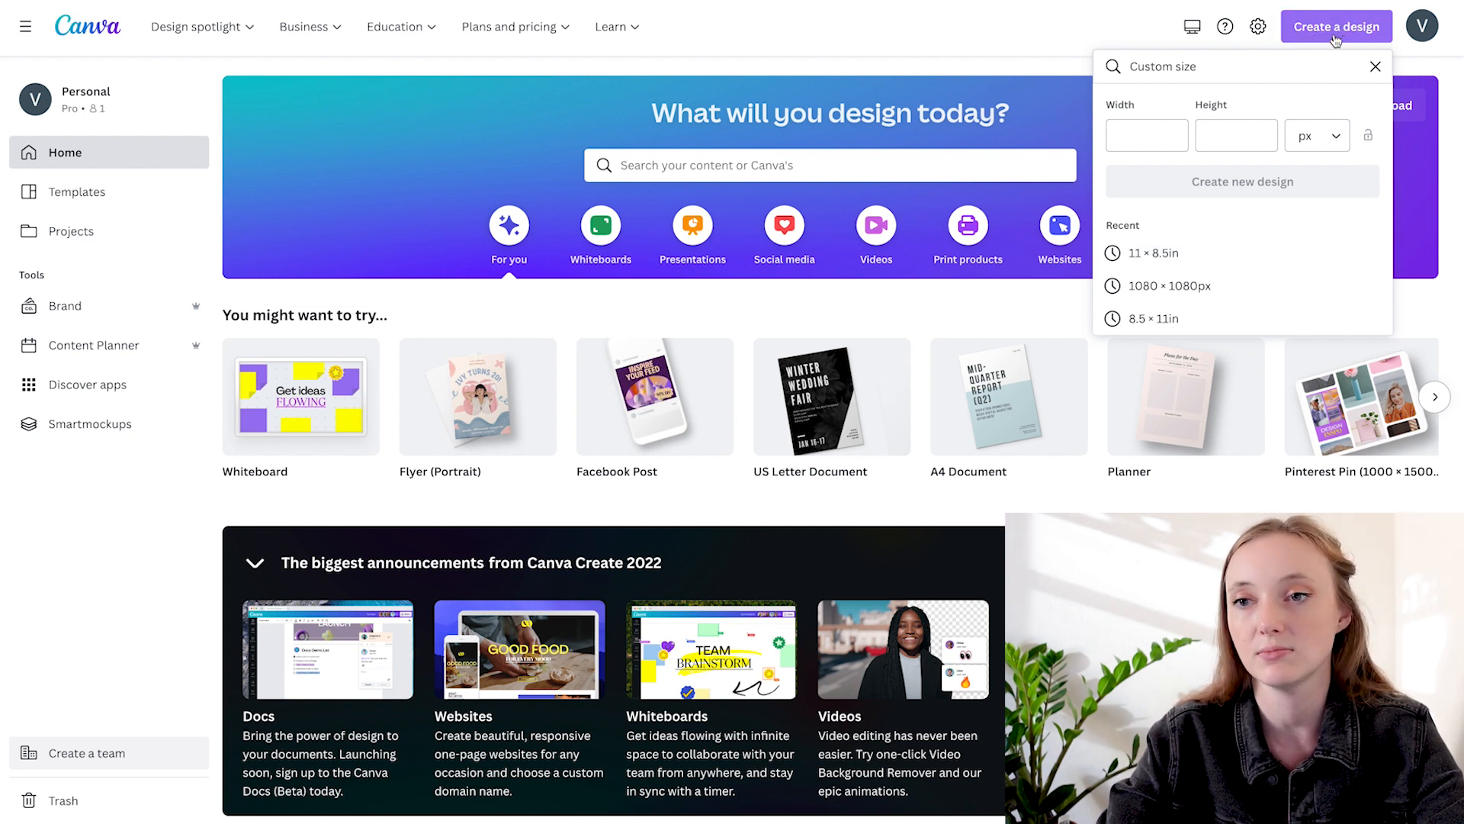
- Create a new blank US Letter design in landscape format, 11 × 8.5 in
triple_click(1160, 67)
text(us lette)
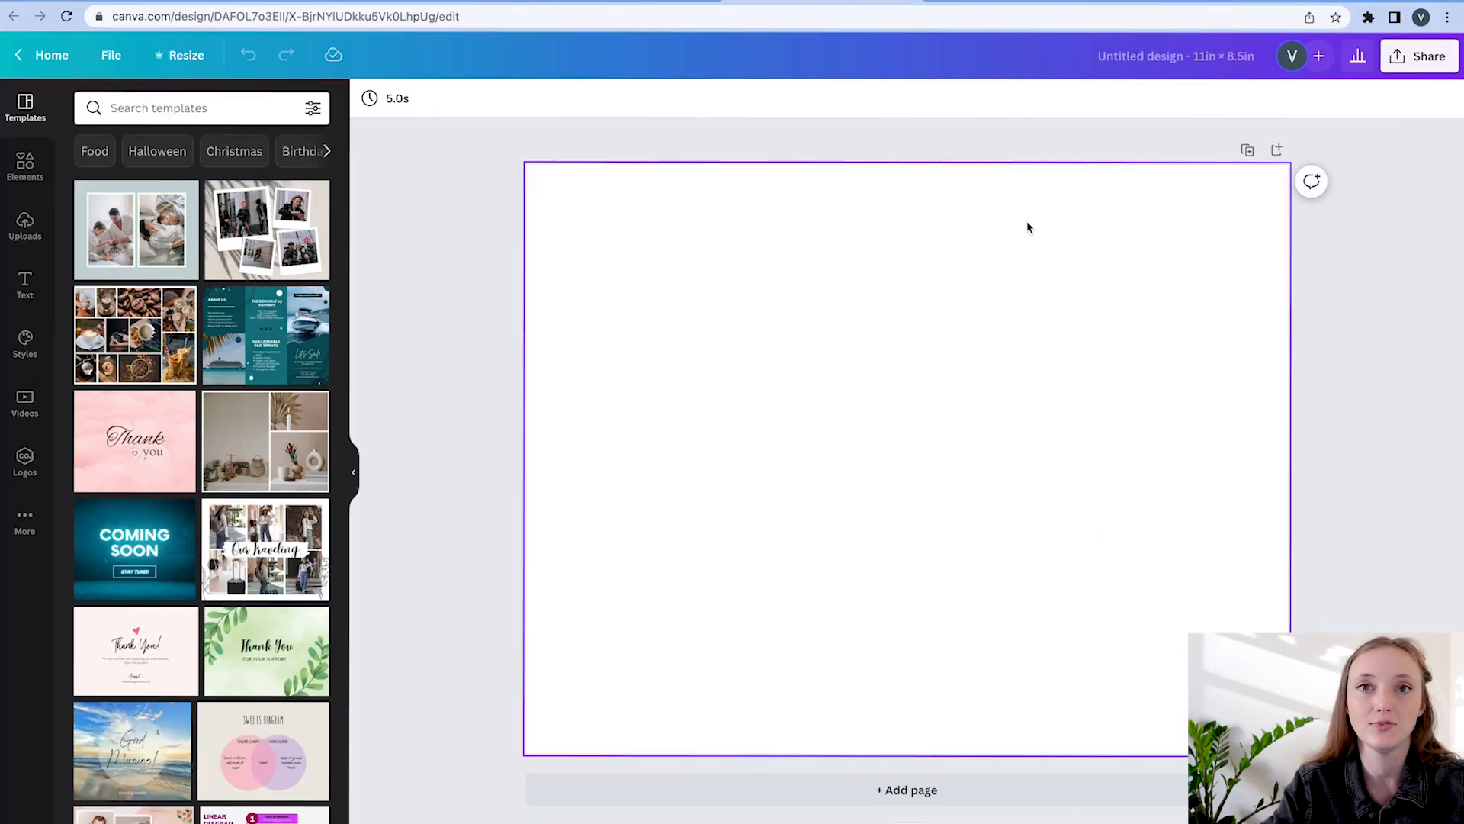
- Set the page background to a custom light grey, about #F4F4F4
click(821, 262)
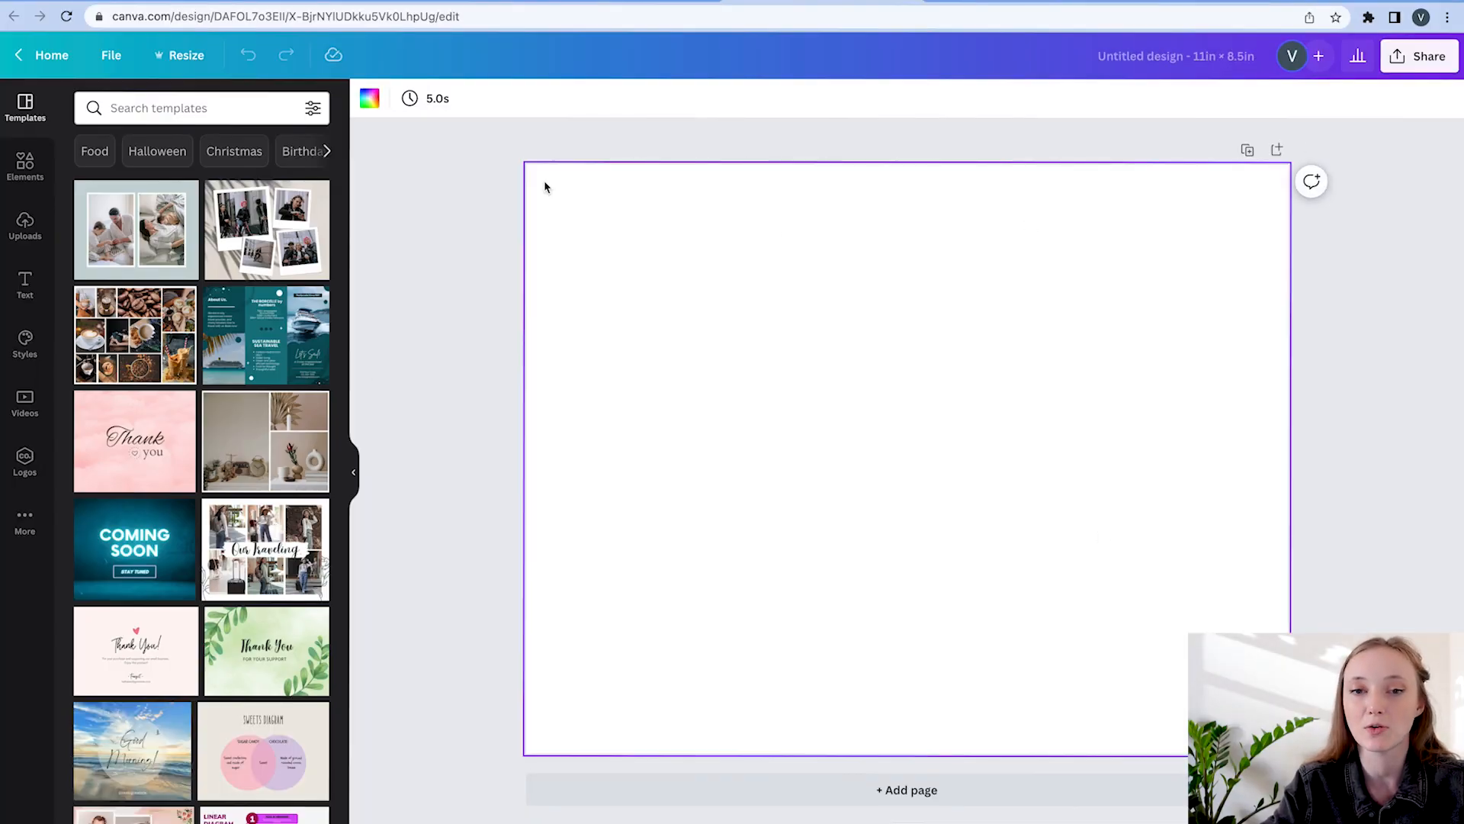
click(370, 98)
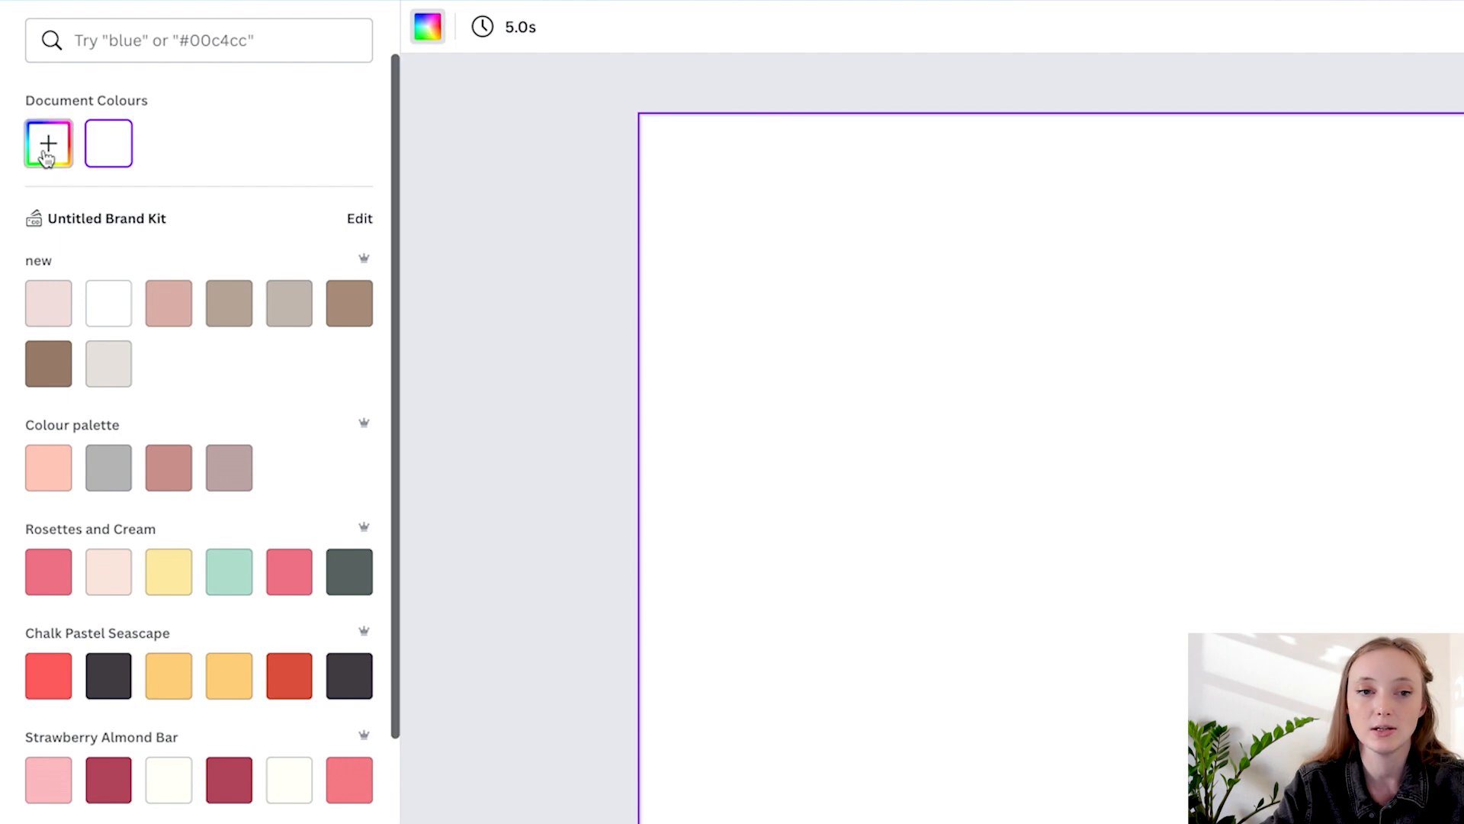
click(88, 187)
drag(81, 210, 13, 204)
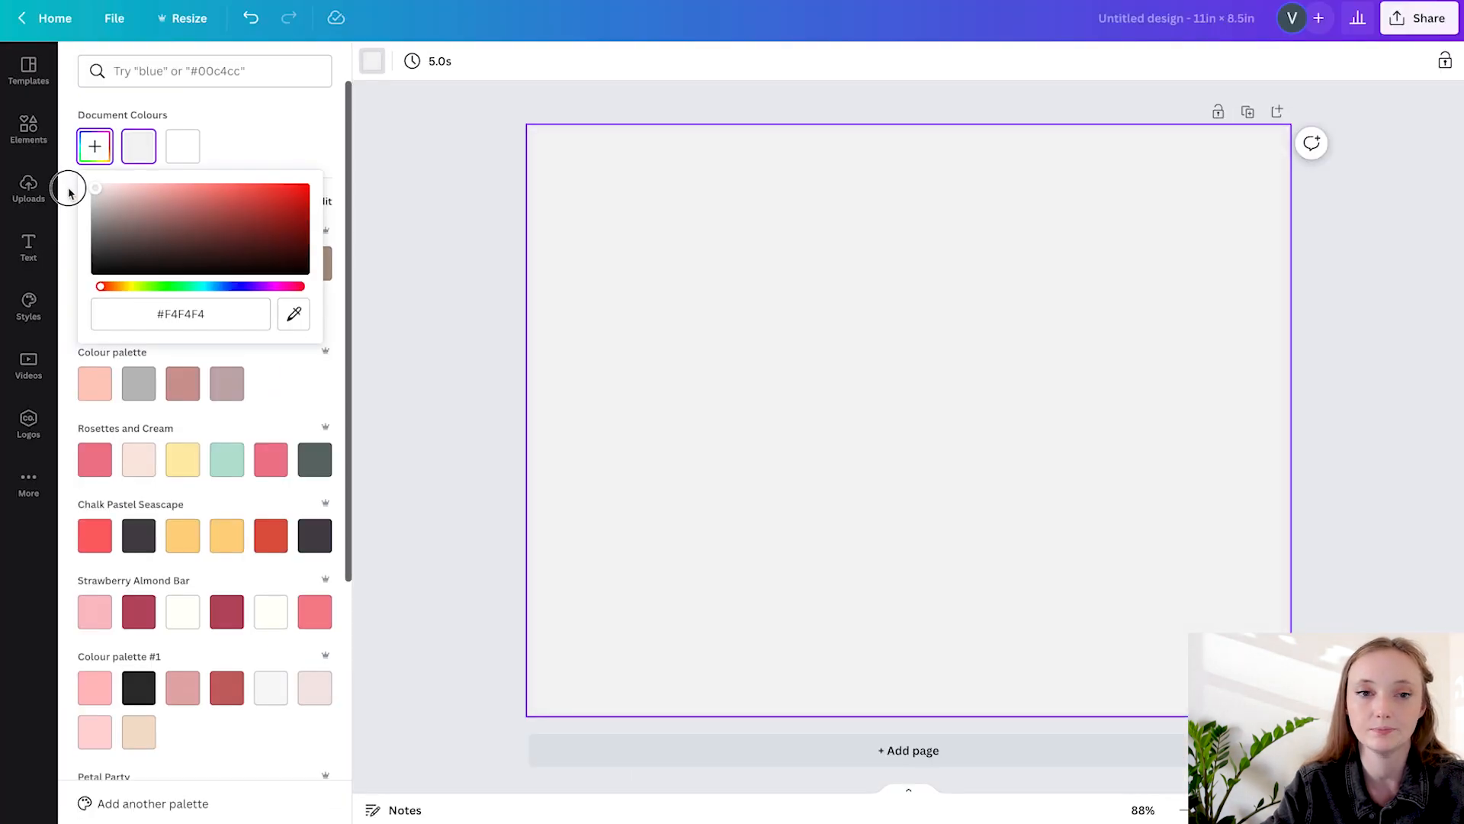
click(474, 151)
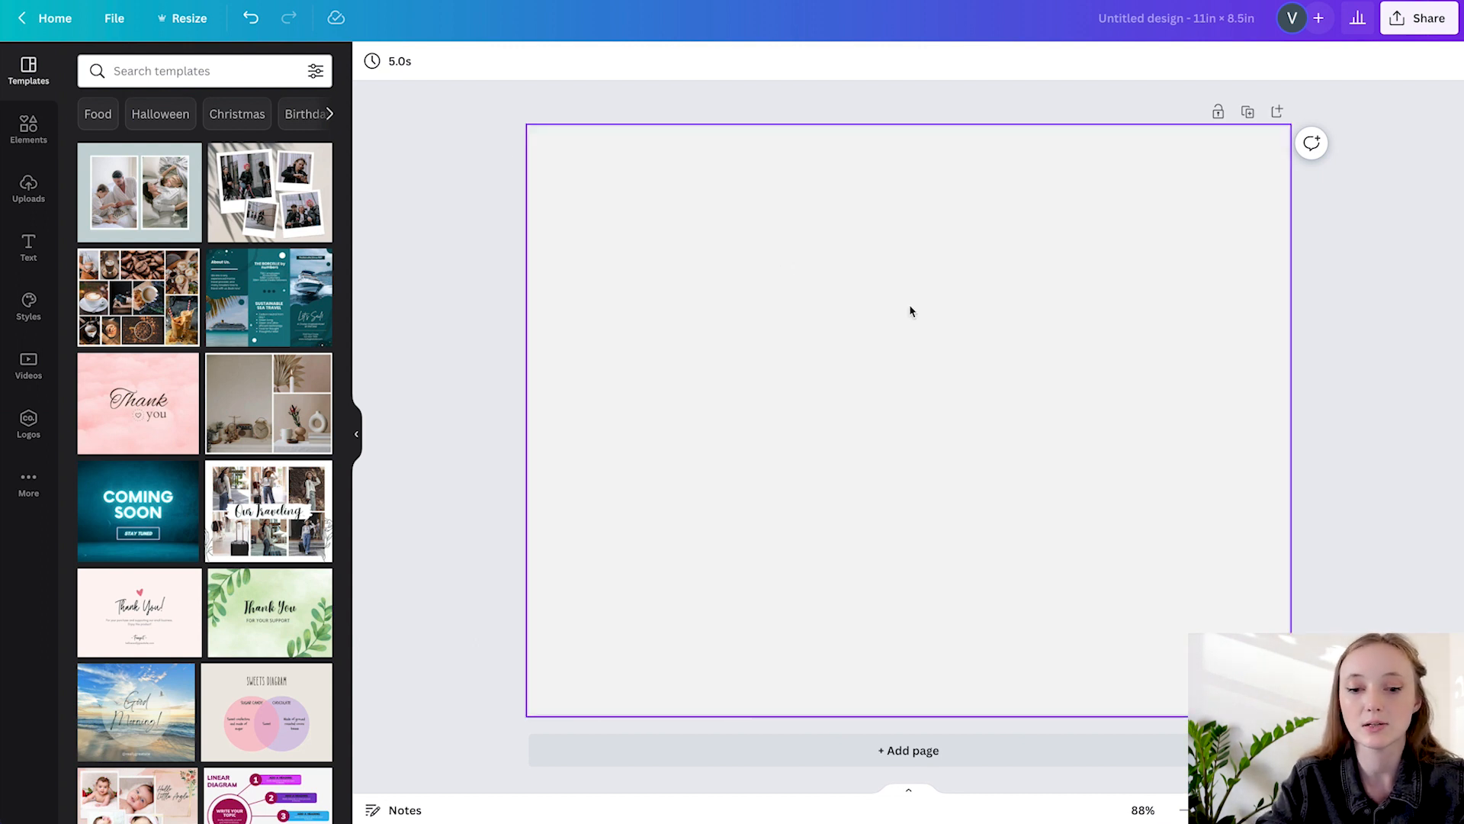
- Add a square shape, shrink it to a small margin spacer and place it in the page's top-left corner
key(r)
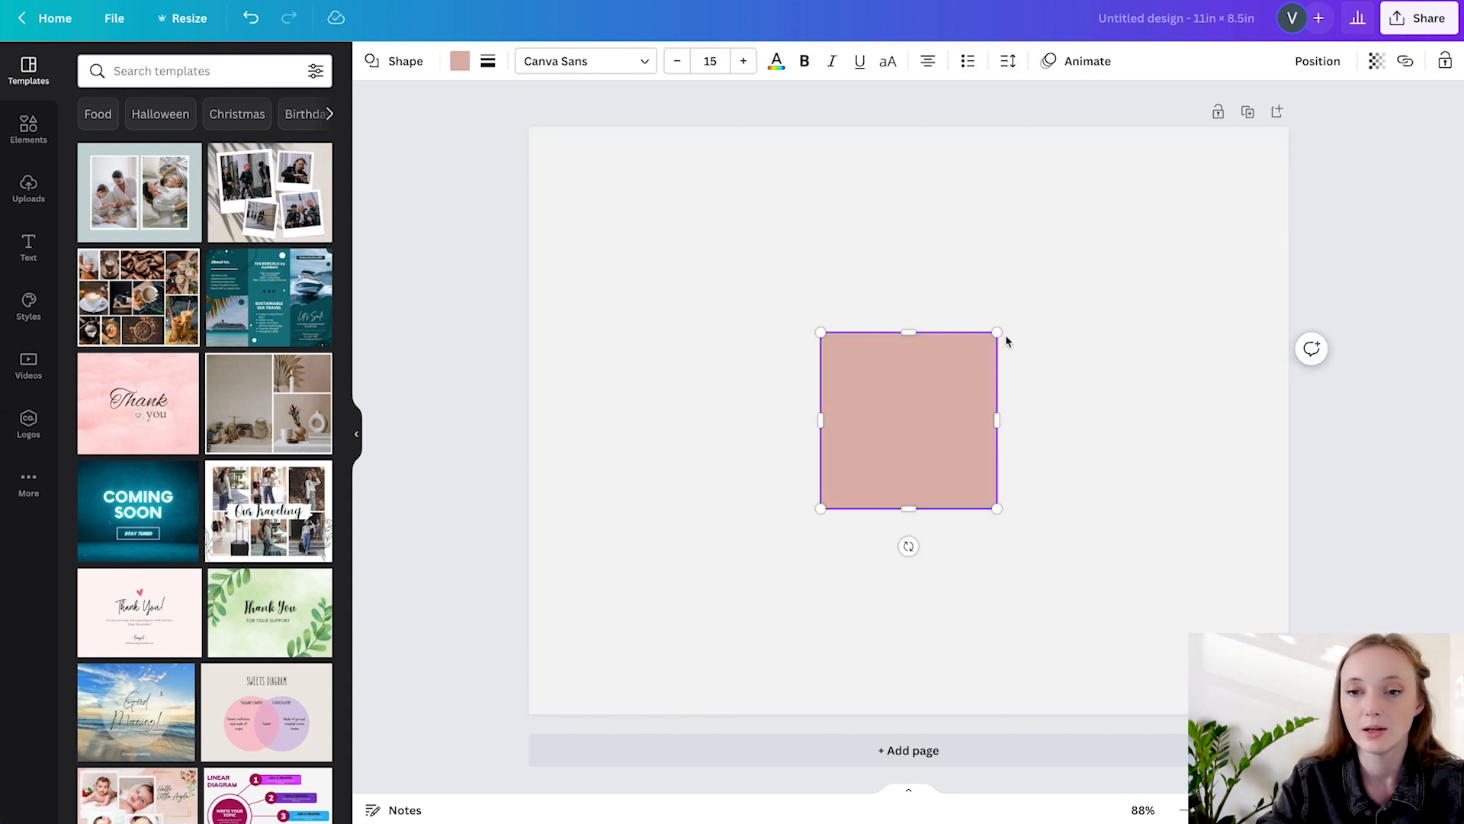
drag(996, 333, 923, 408)
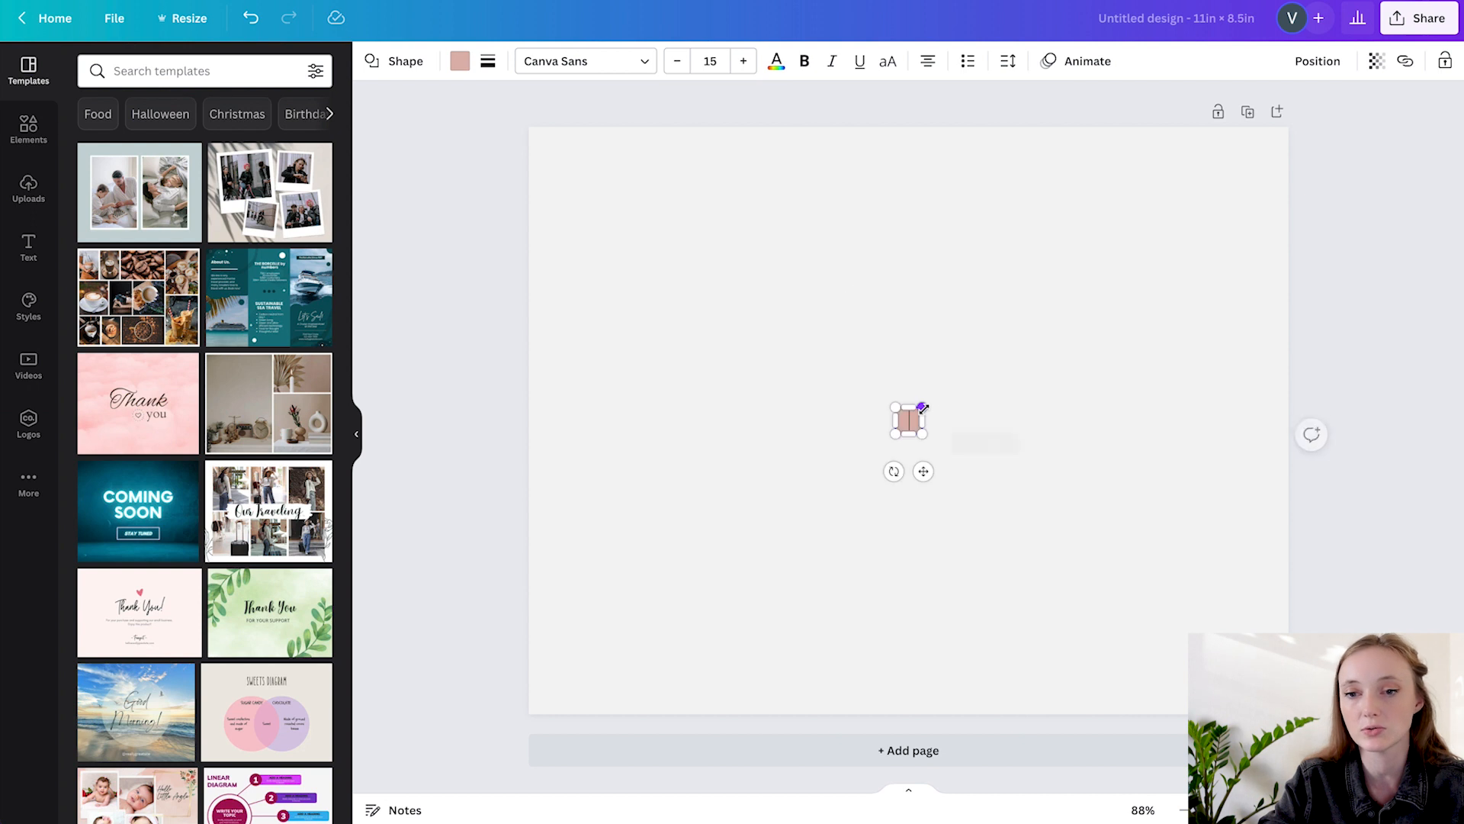
click(920, 479)
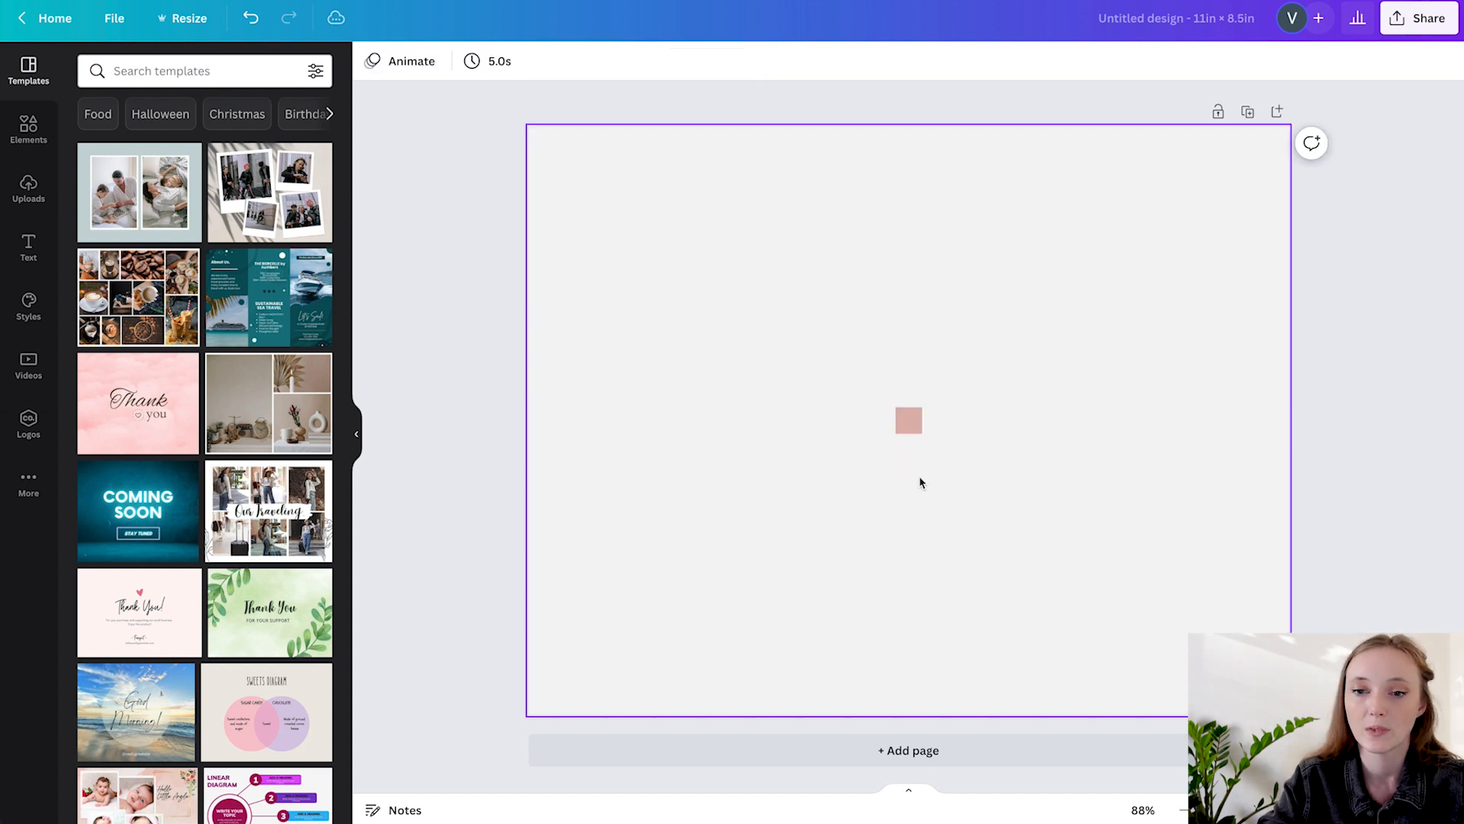
drag(954, 471, 561, 199)
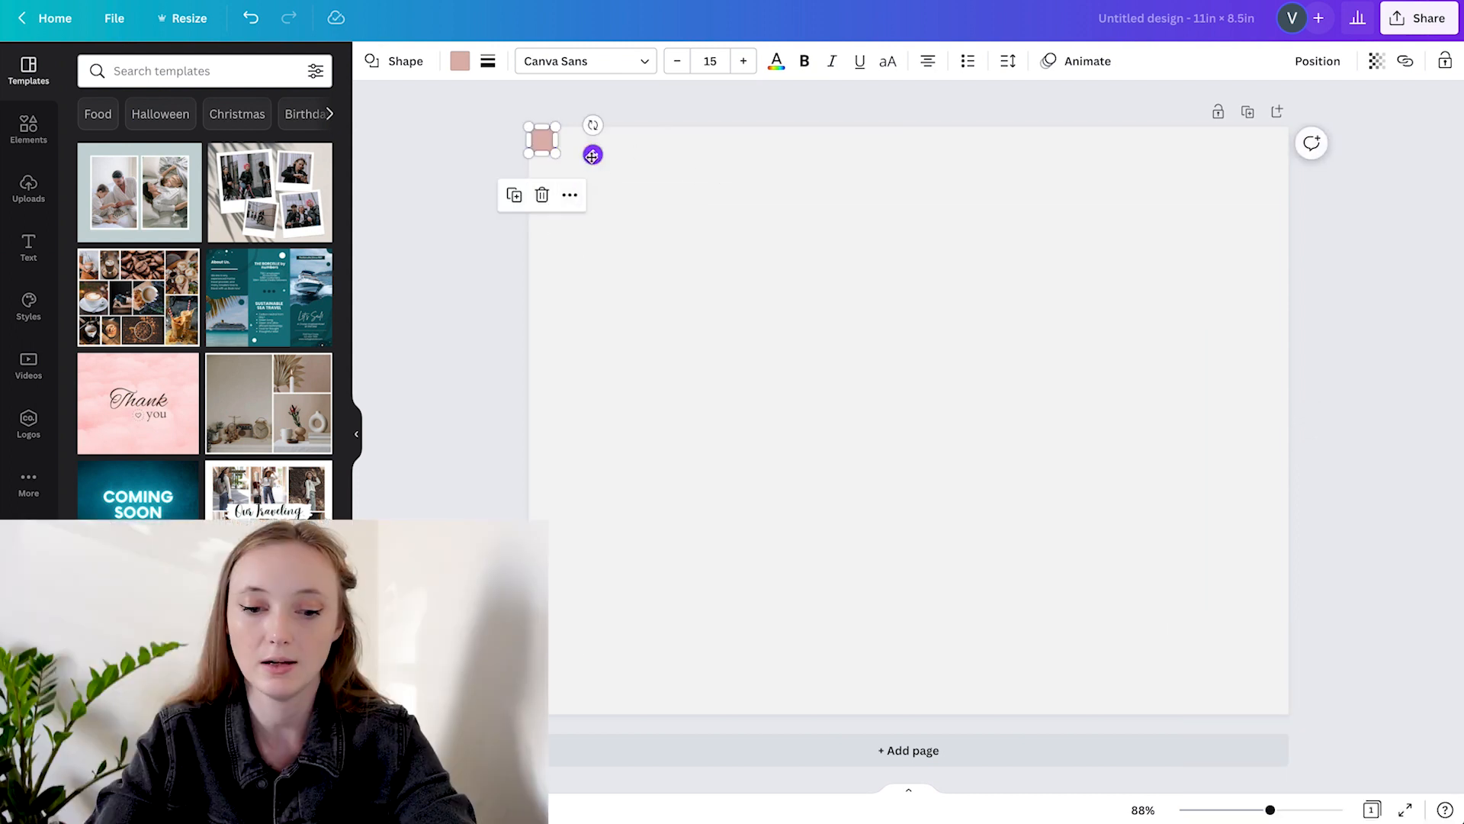
- Duplicate the small square onto the page's horizontal centre and narrow the copy to about half its width
drag(594, 155, 923, 395)
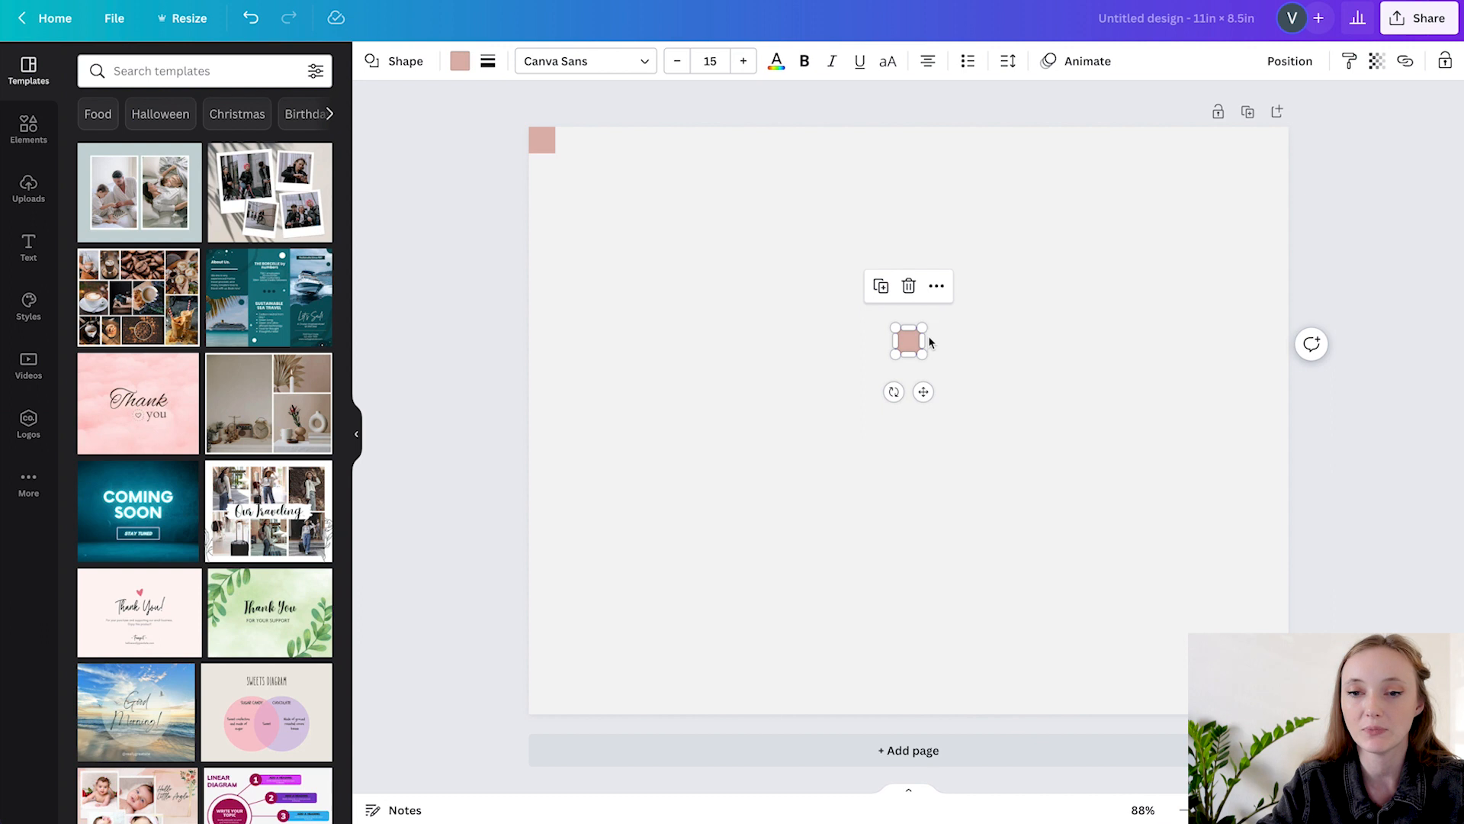
drag(922, 339, 914, 339)
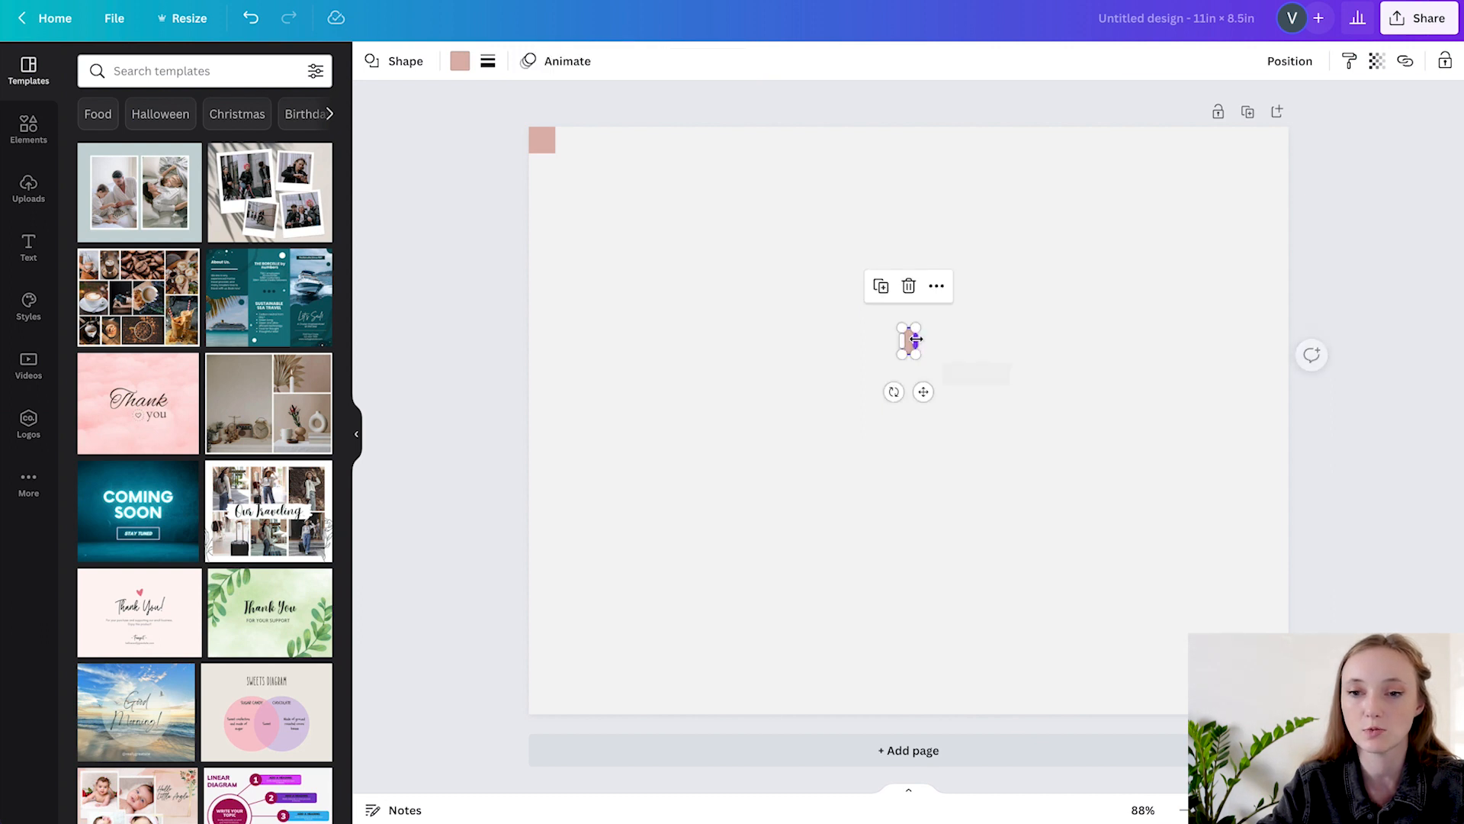
click(995, 336)
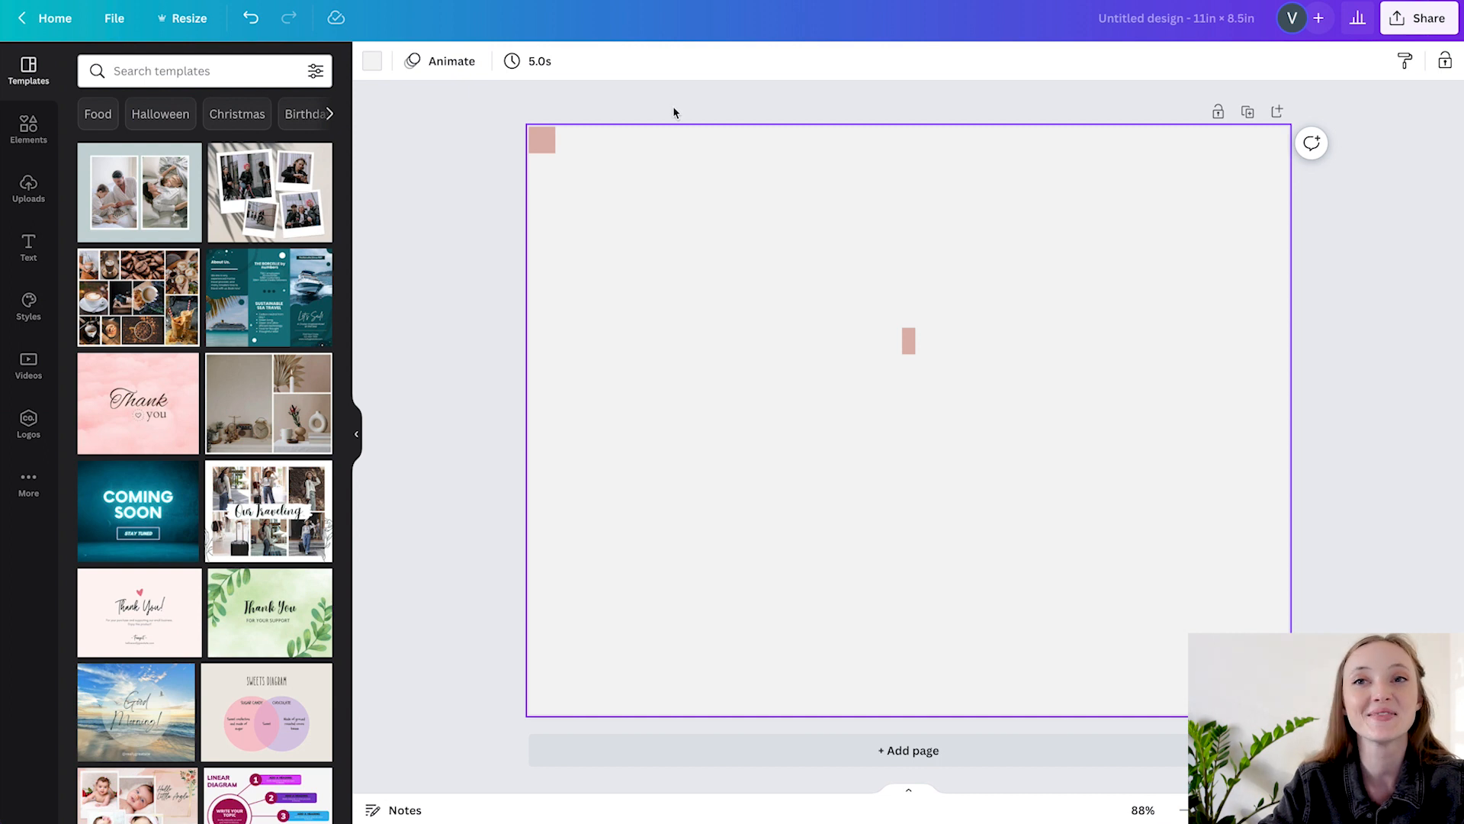
- Show the rulers and add horizontal guides one spacer square inside the page's top and bottom edges
click(114, 18)
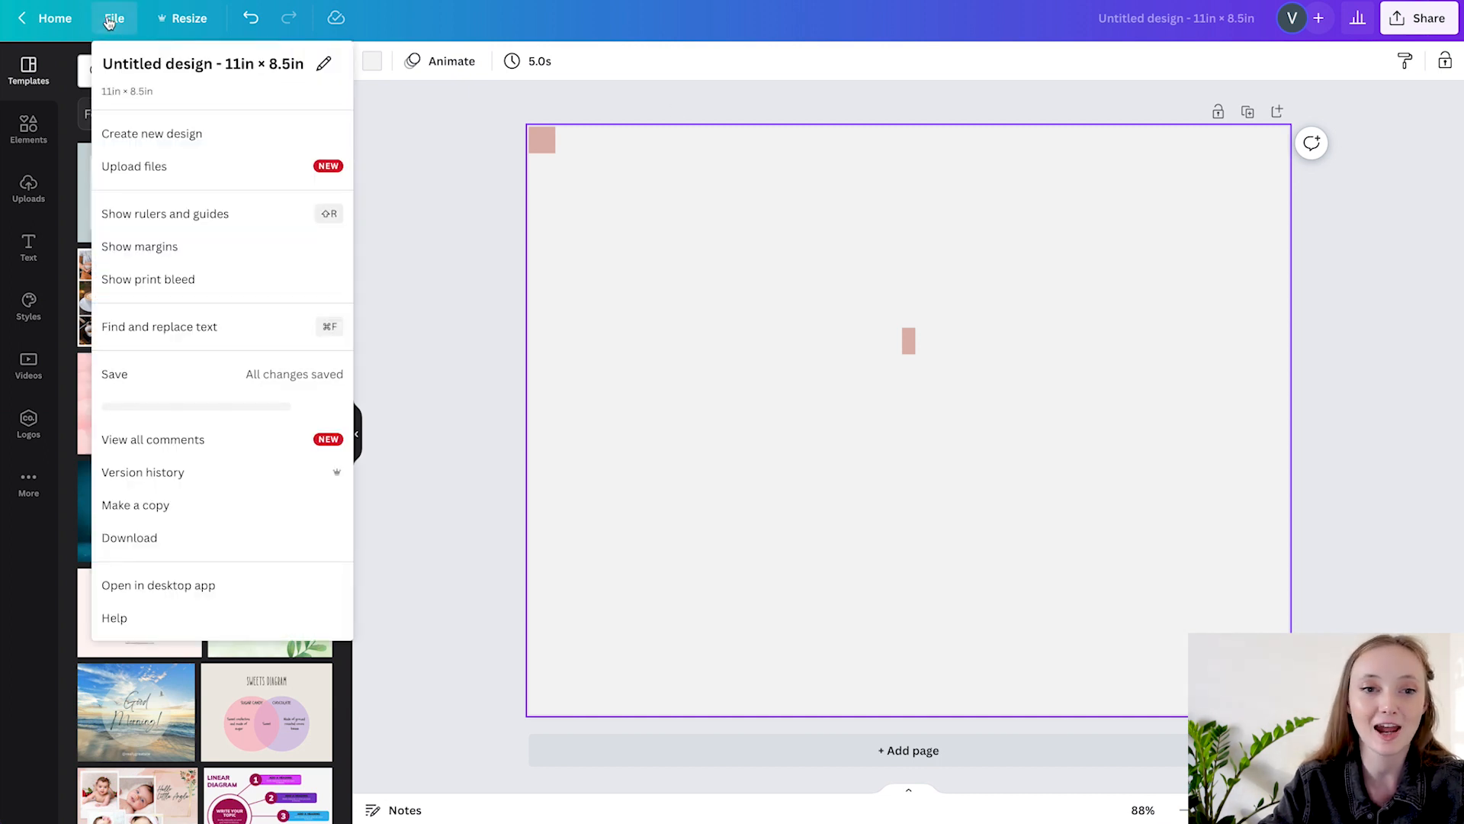
click(206, 218)
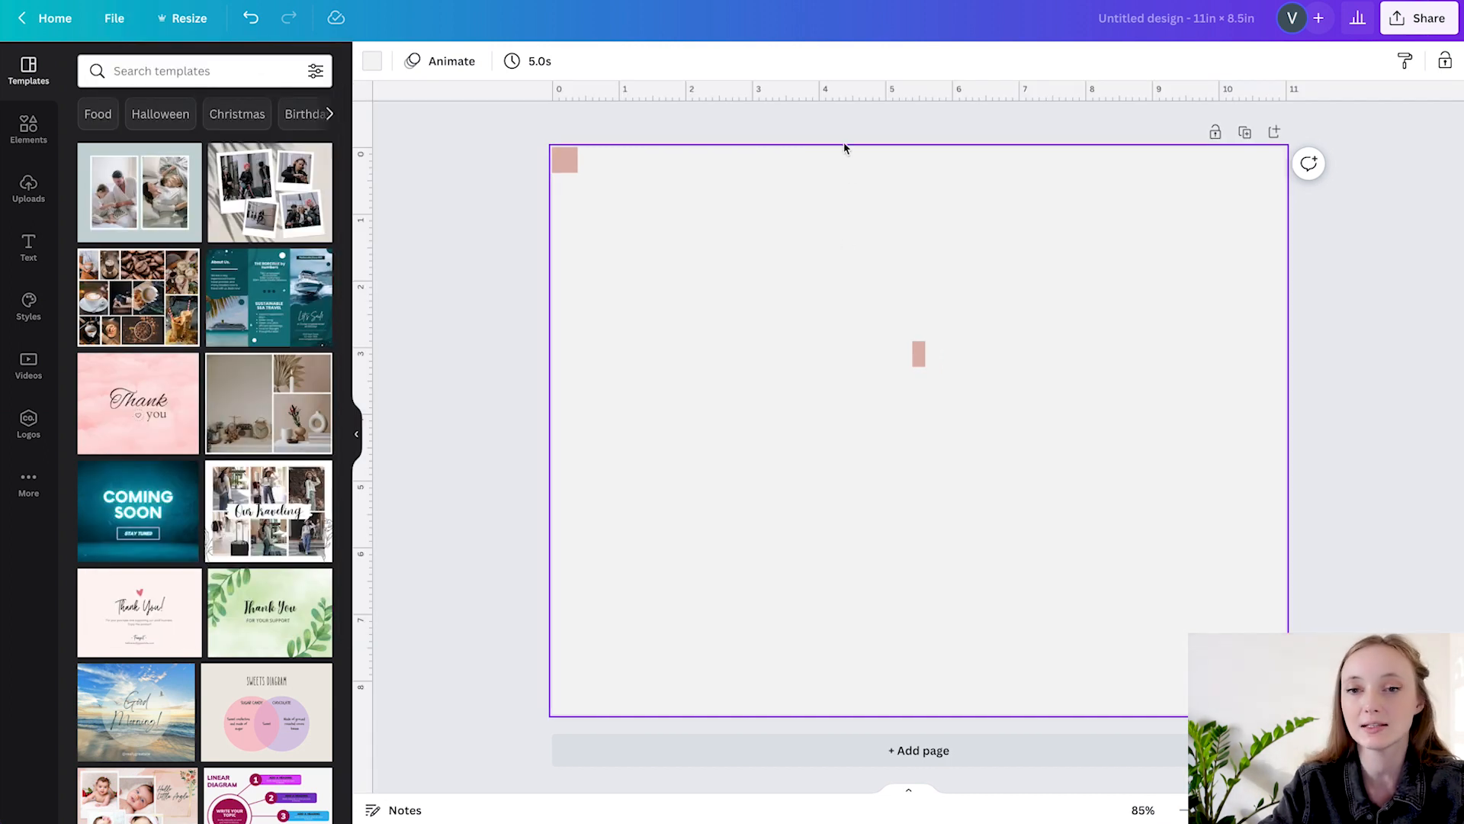
drag(827, 90, 830, 687)
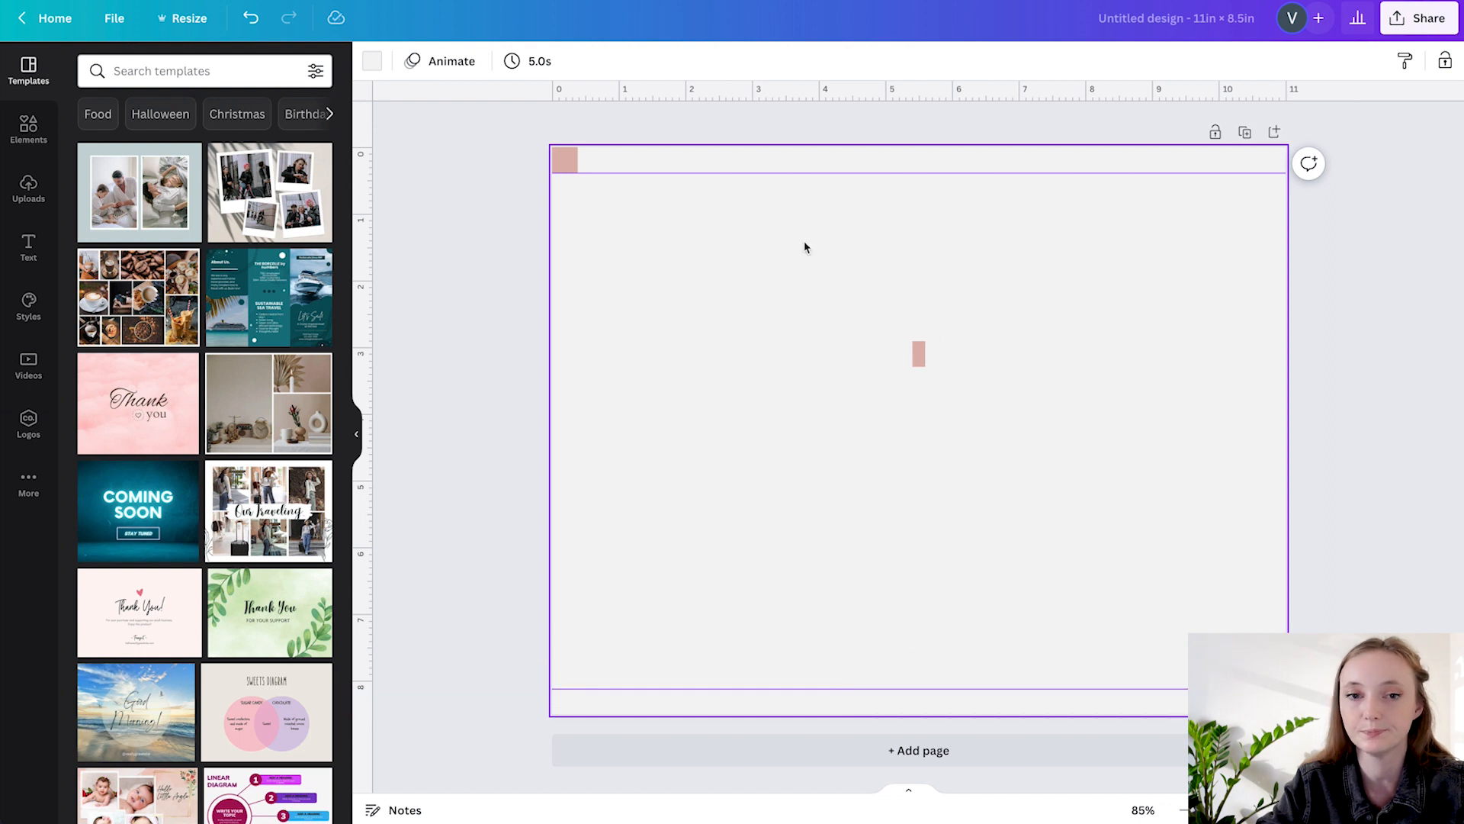
- Add vertical guides inside the left and right page edges and along both sides of the centre spacer, and delete both spacers
drag(365, 147, 578, 143)
drag(363, 122, 1256, 384)
drag(367, 144, 913, 199)
drag(364, 151, 923, 315)
drag(448, 130, 1429, 764)
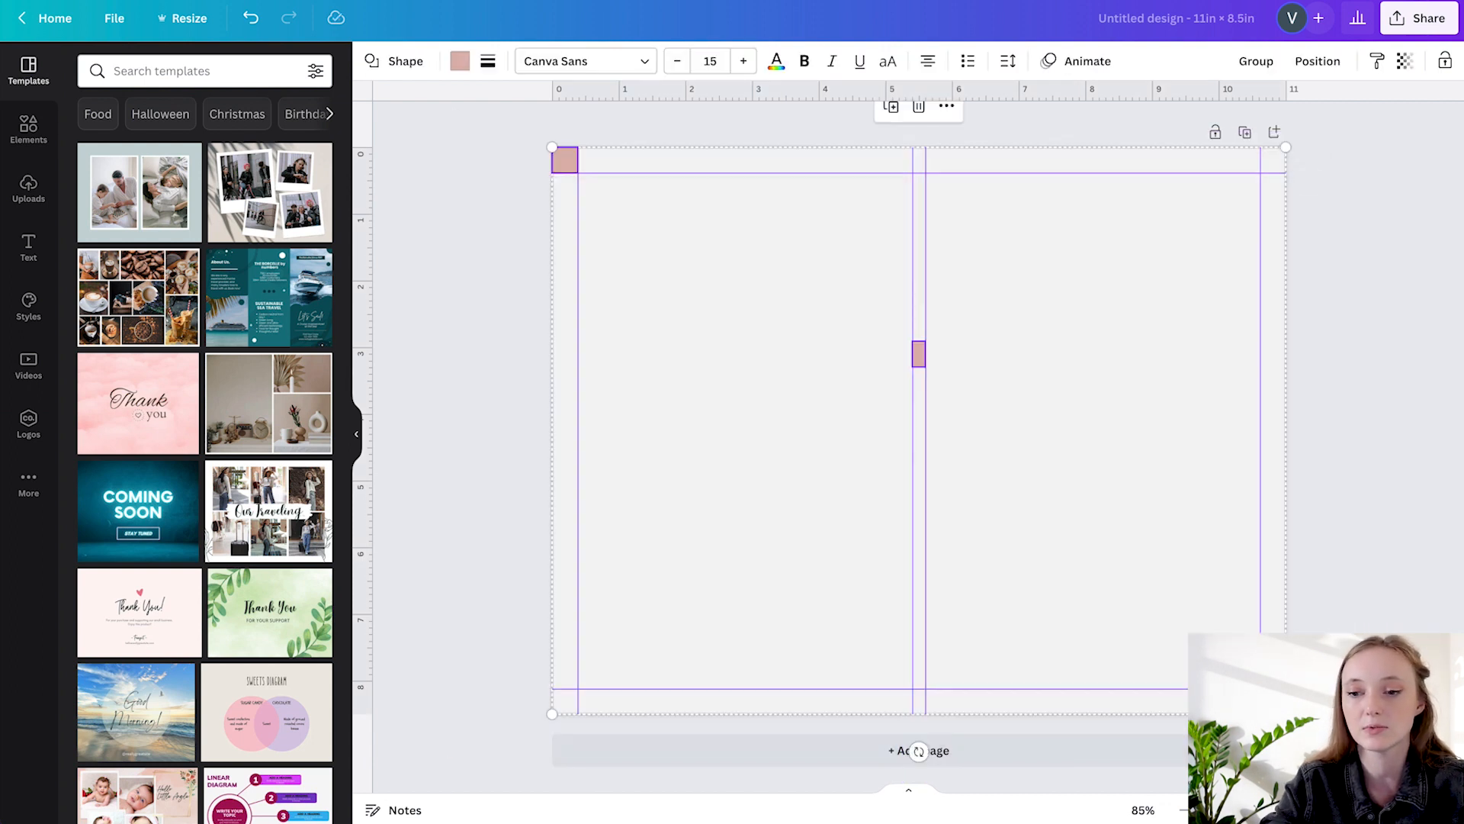
key(Delete)
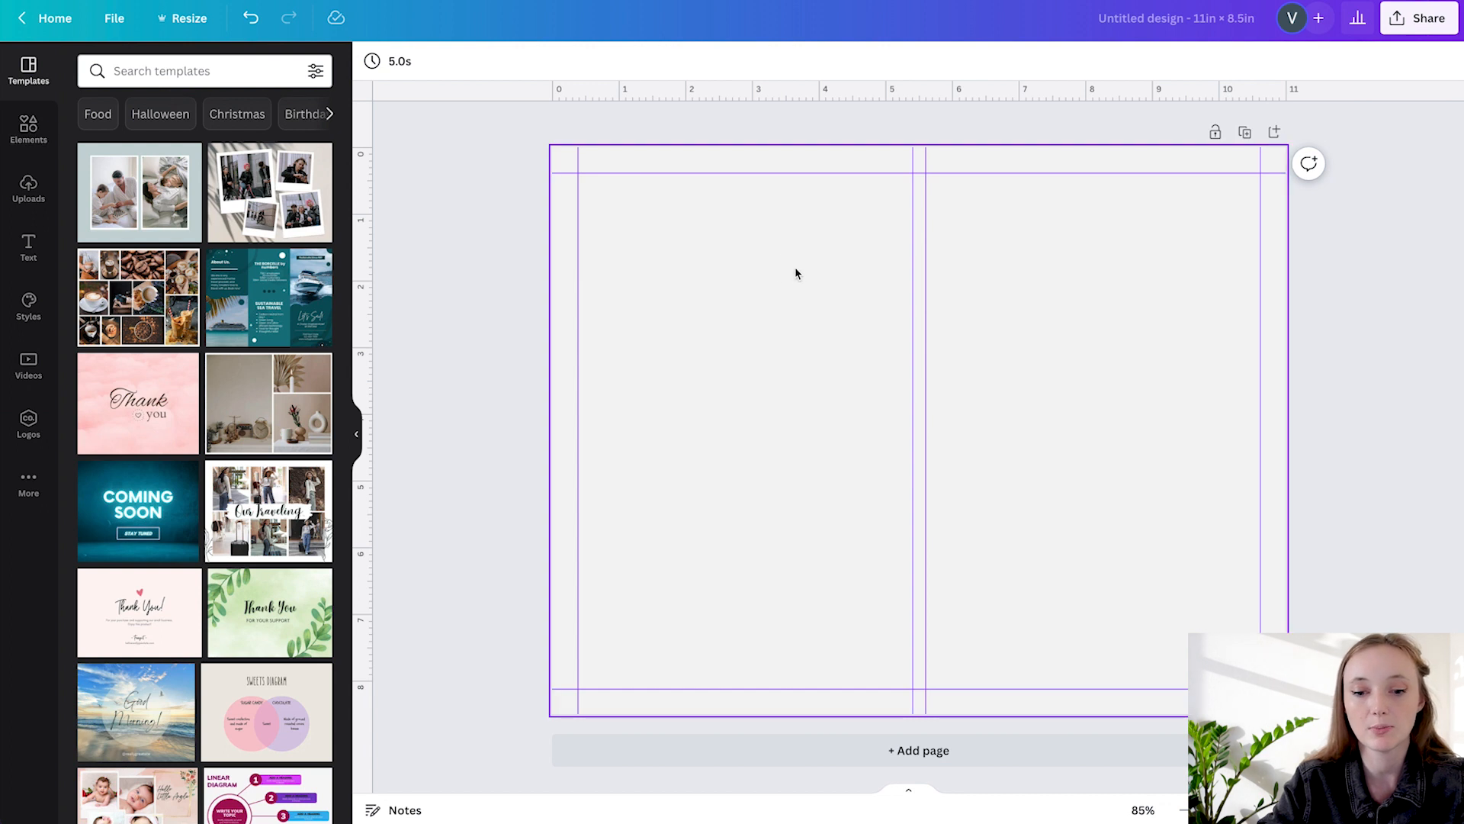
- Add a square stretched to fill the area between the left page guides and duplicate it into the right guide area
key(r)
click(28, 128)
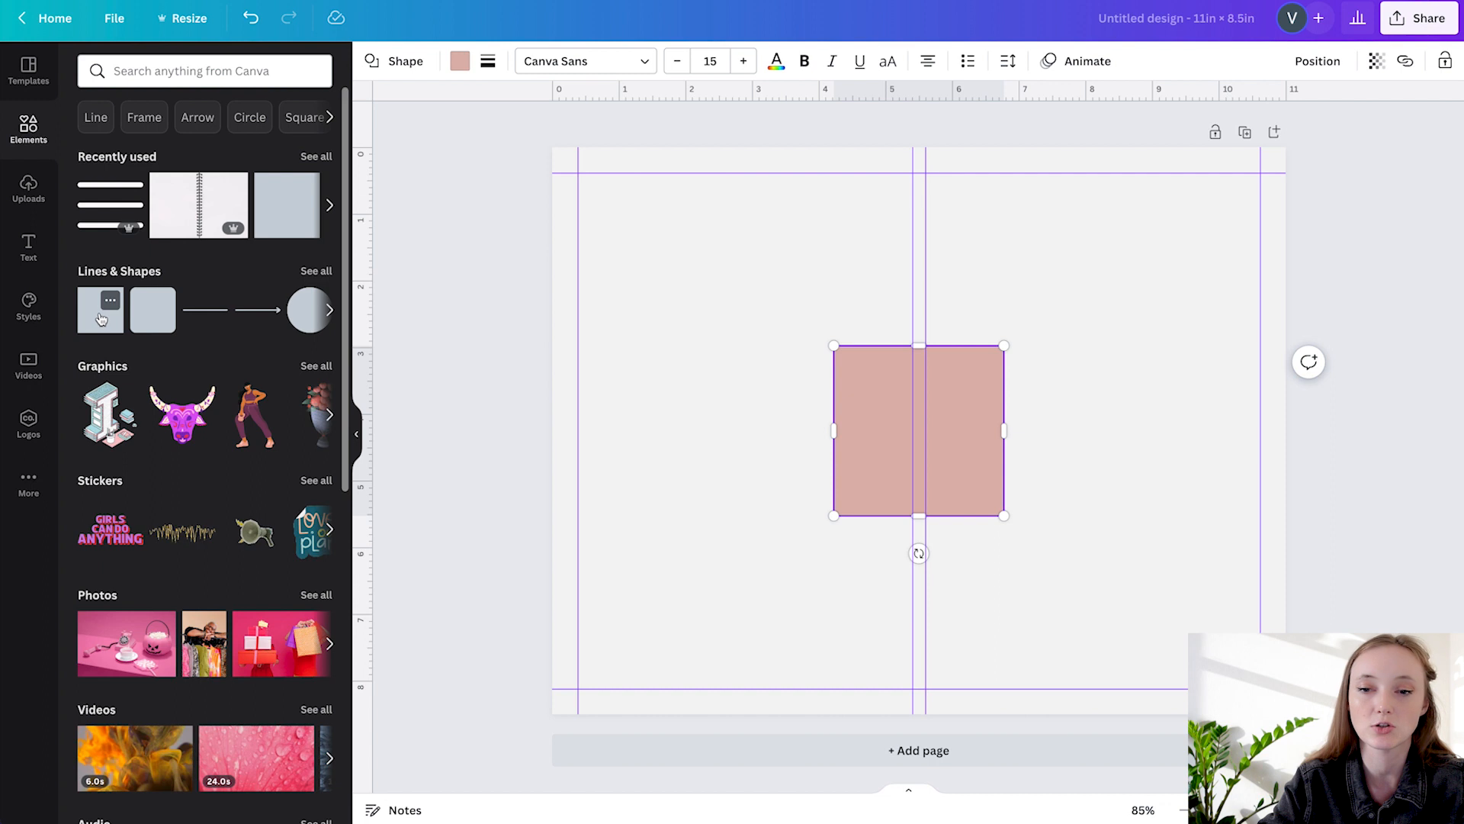
drag(944, 375, 689, 202)
drag(749, 344, 1067, 335)
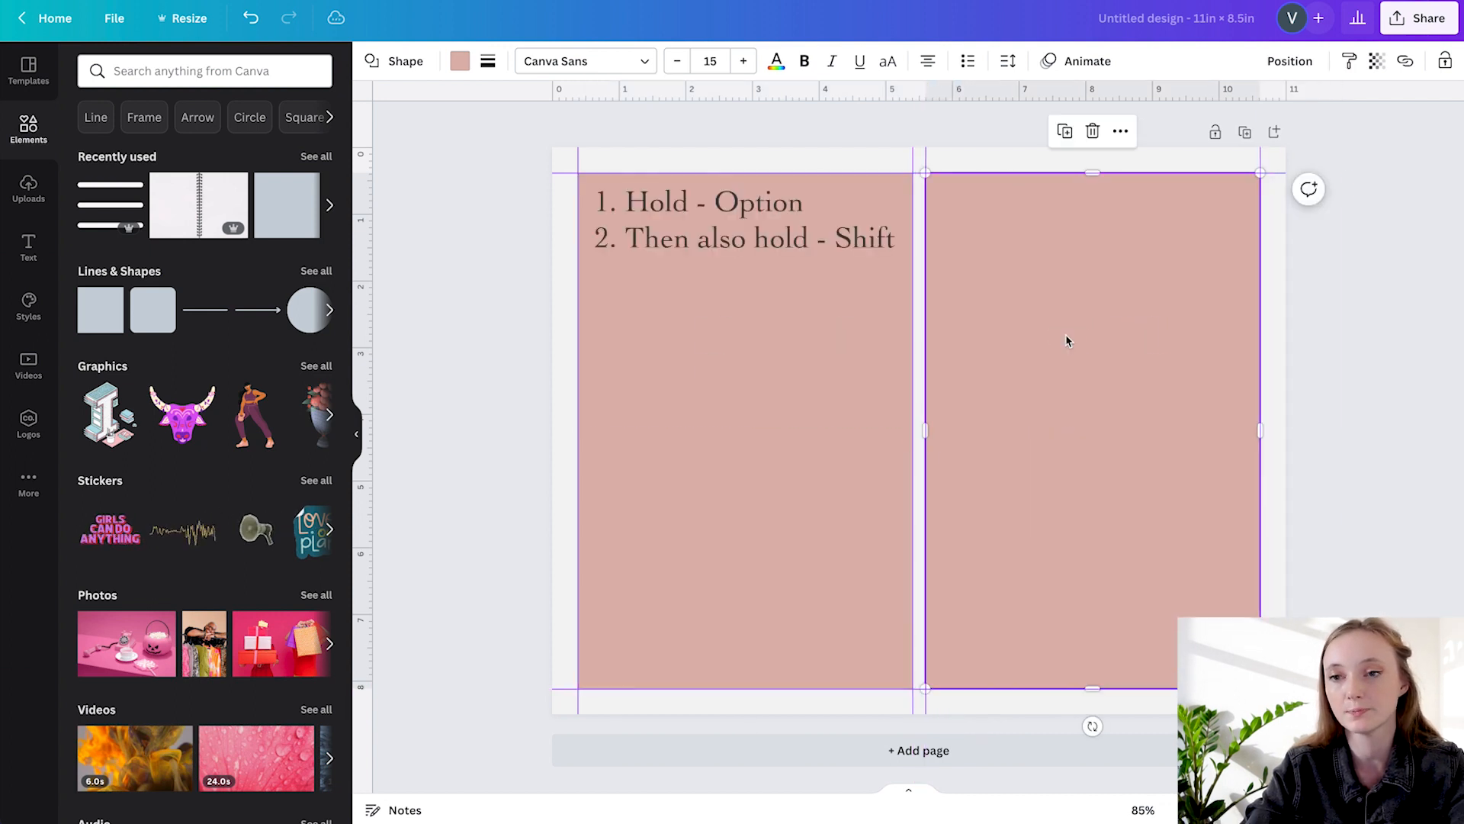
- Fill both page rectangles with white and hide the rulers and guides
shift+click(785, 281)
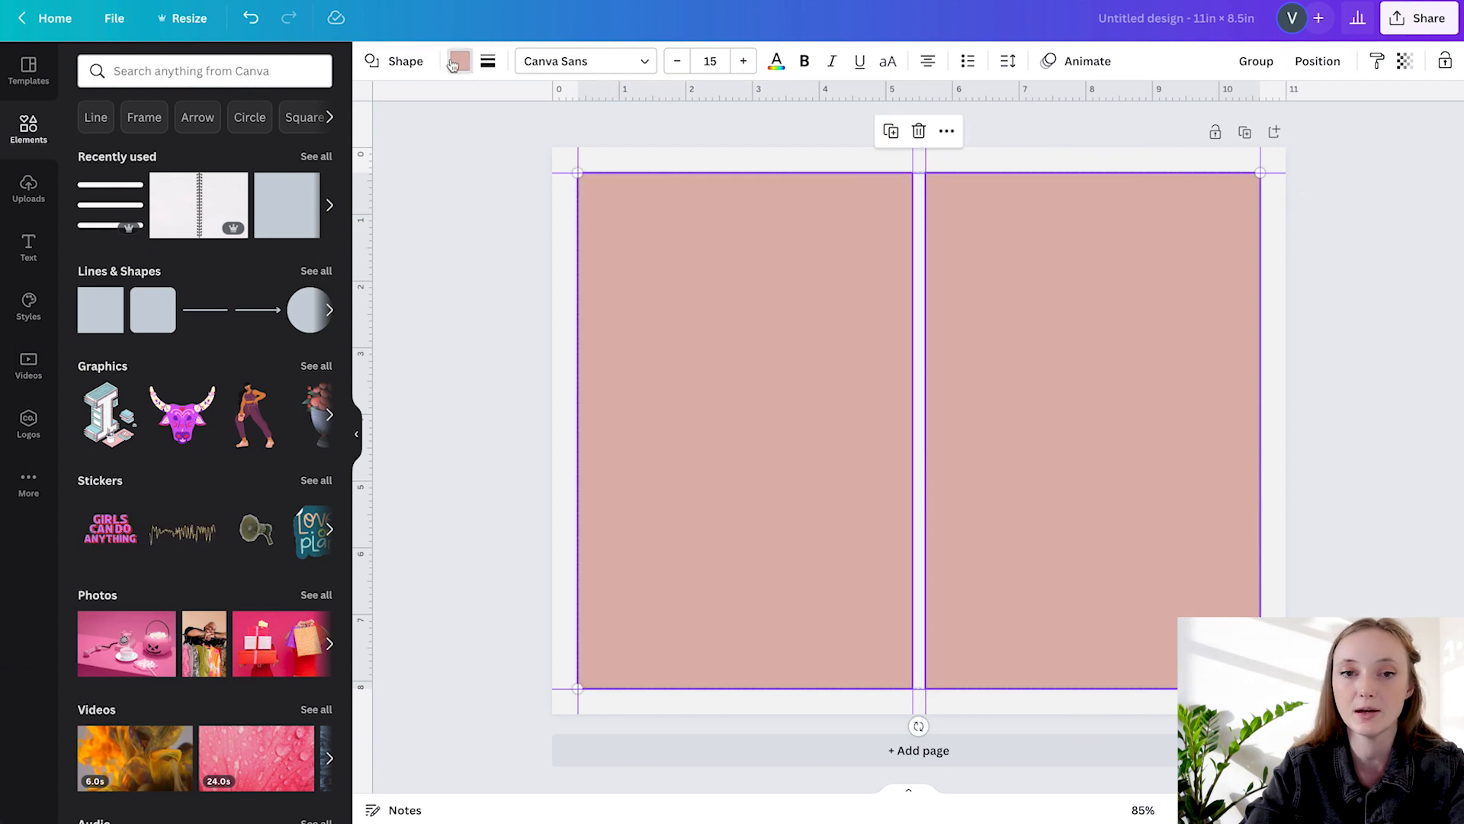
click(459, 61)
click(138, 263)
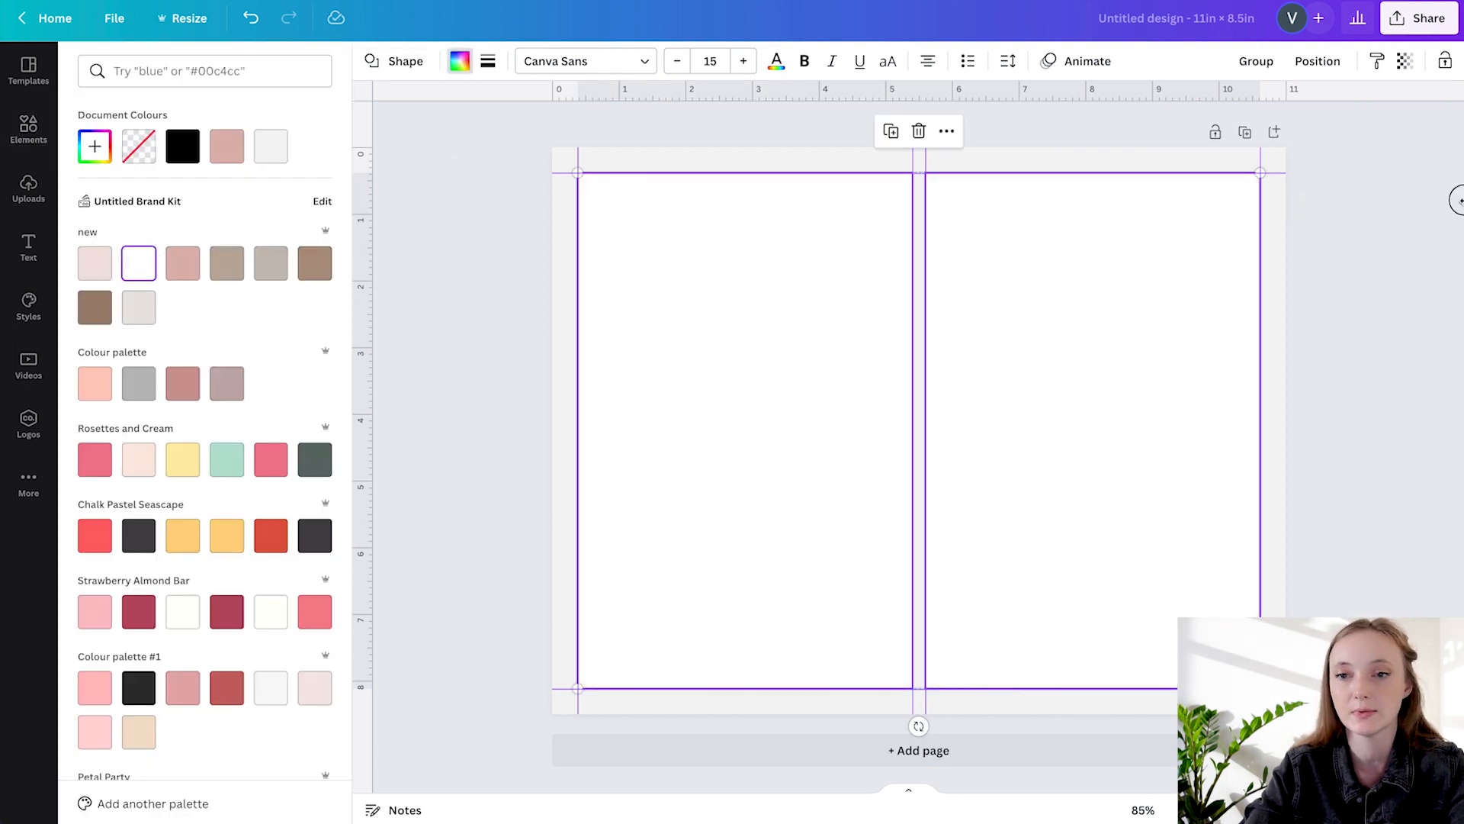
click(1457, 200)
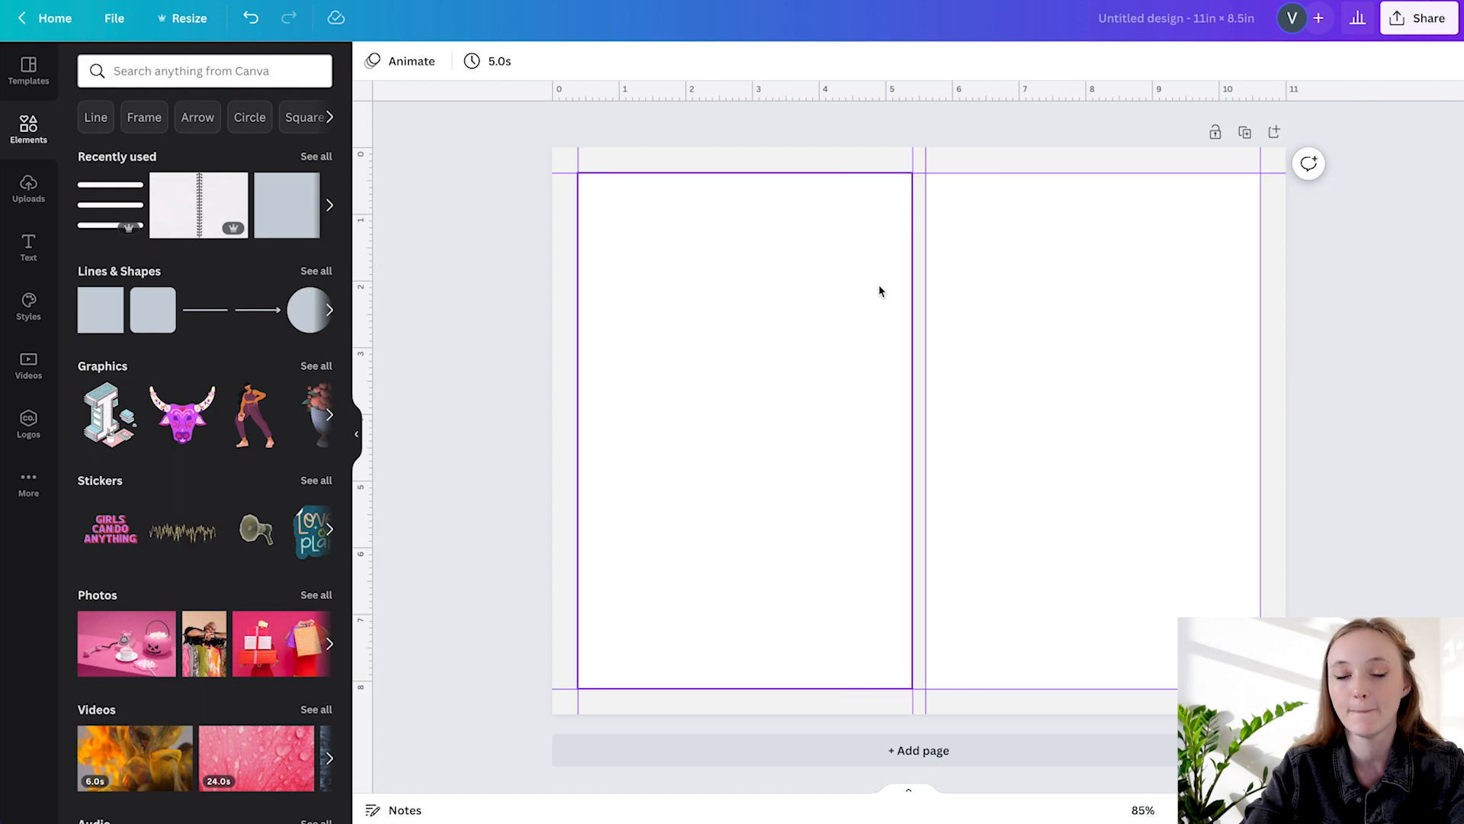
click(114, 18)
click(199, 227)
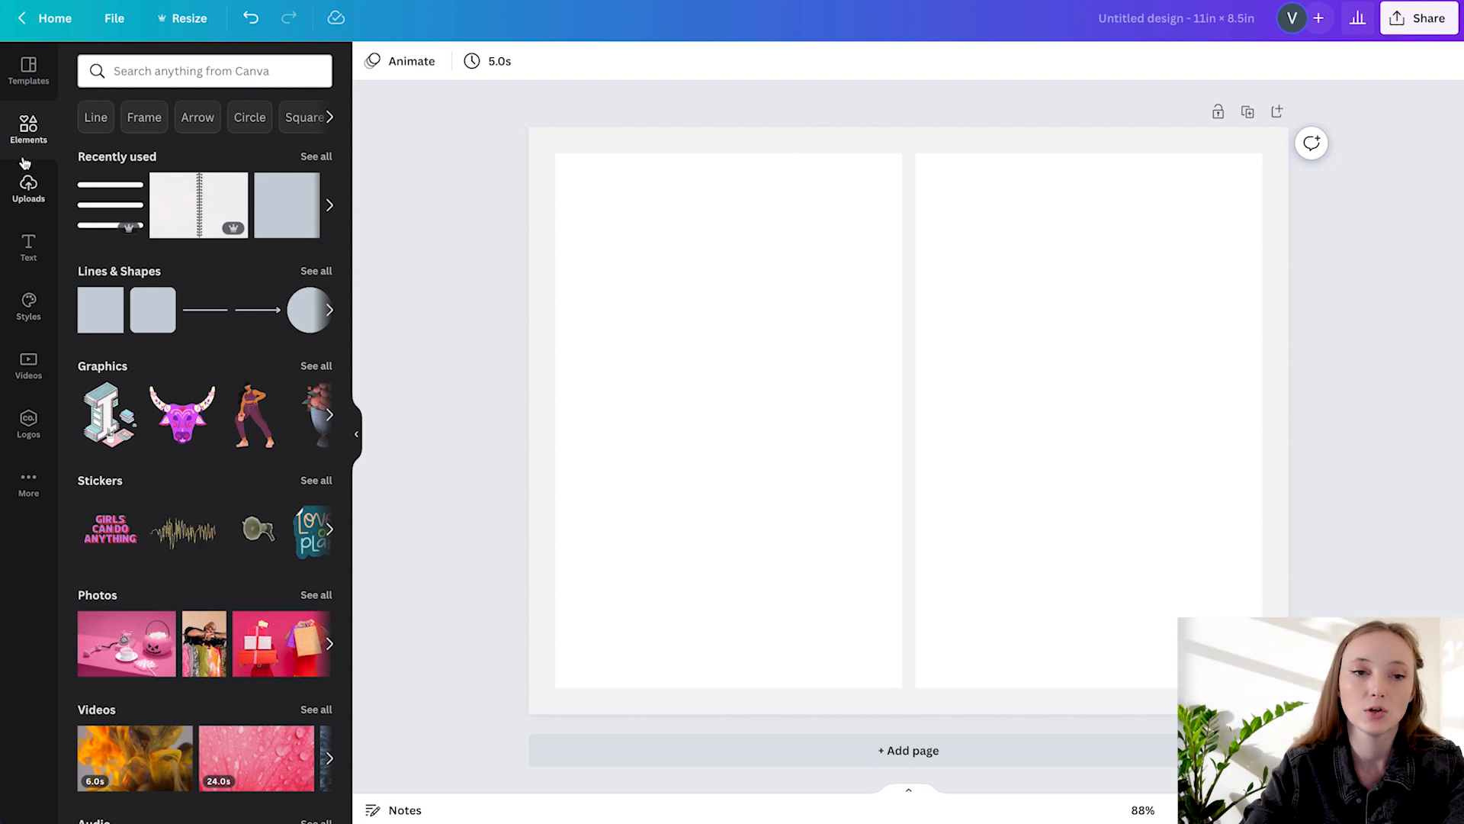
- Search the elements library for "open notebook"
click(133, 71)
text(open notebook)
key(Return)
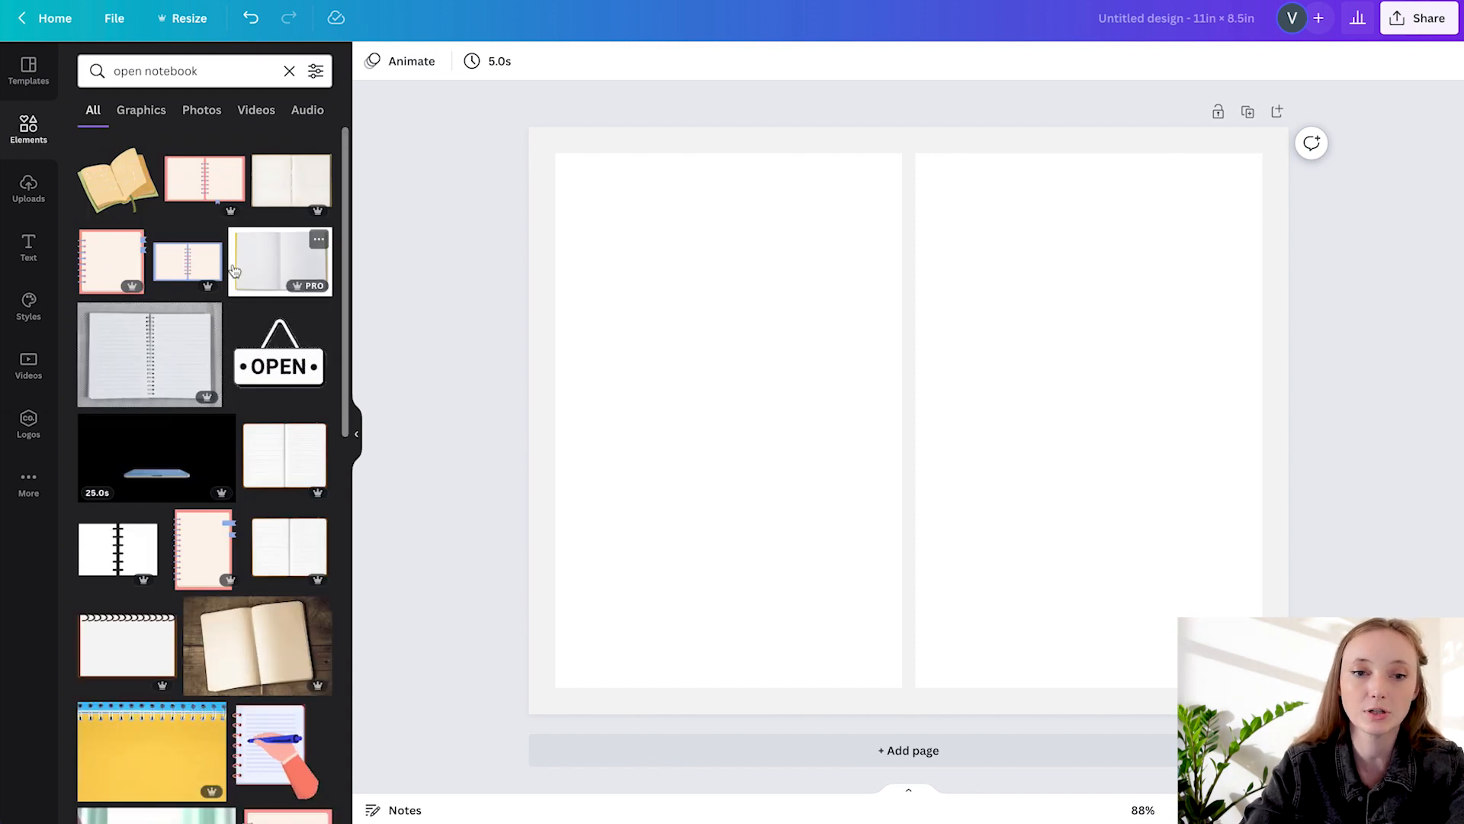
- Try the lined spiral notebook photo with the grey backdrop, delete it and insert the recommended white-backdrop notebook photo
click(149, 355)
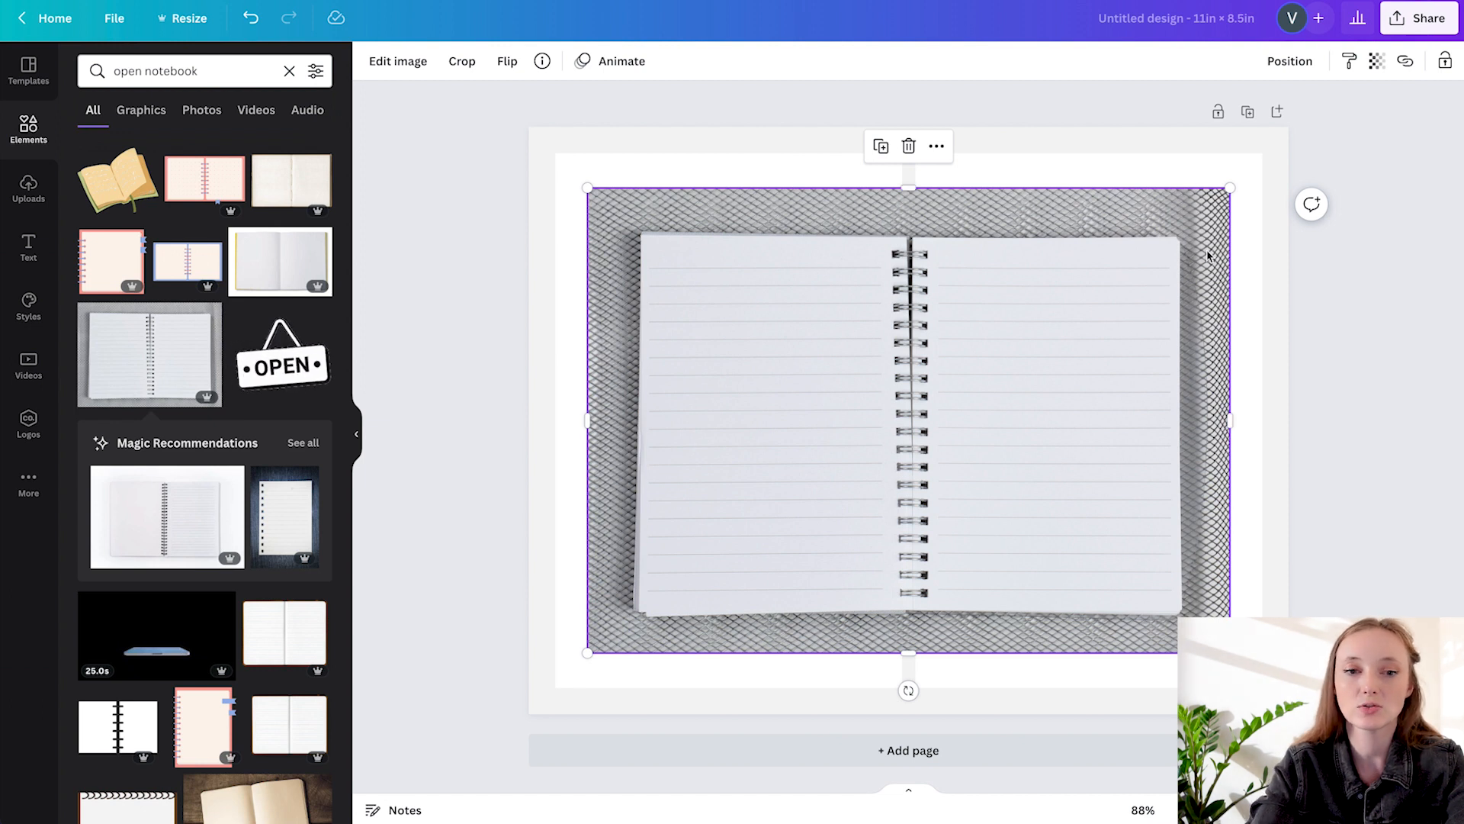
key(Delete)
click(176, 518)
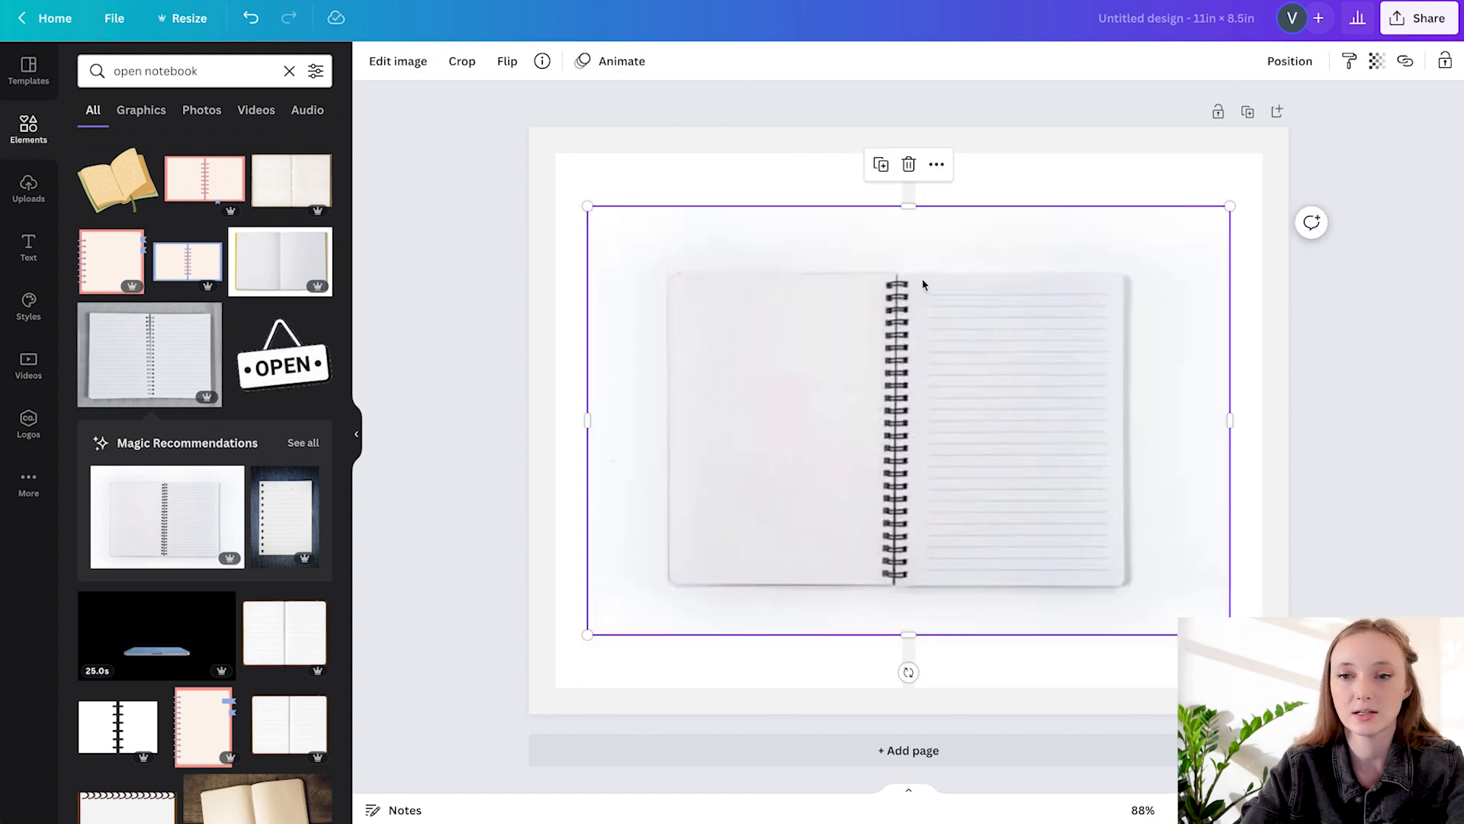
click(195, 563)
key(ctrl+z)
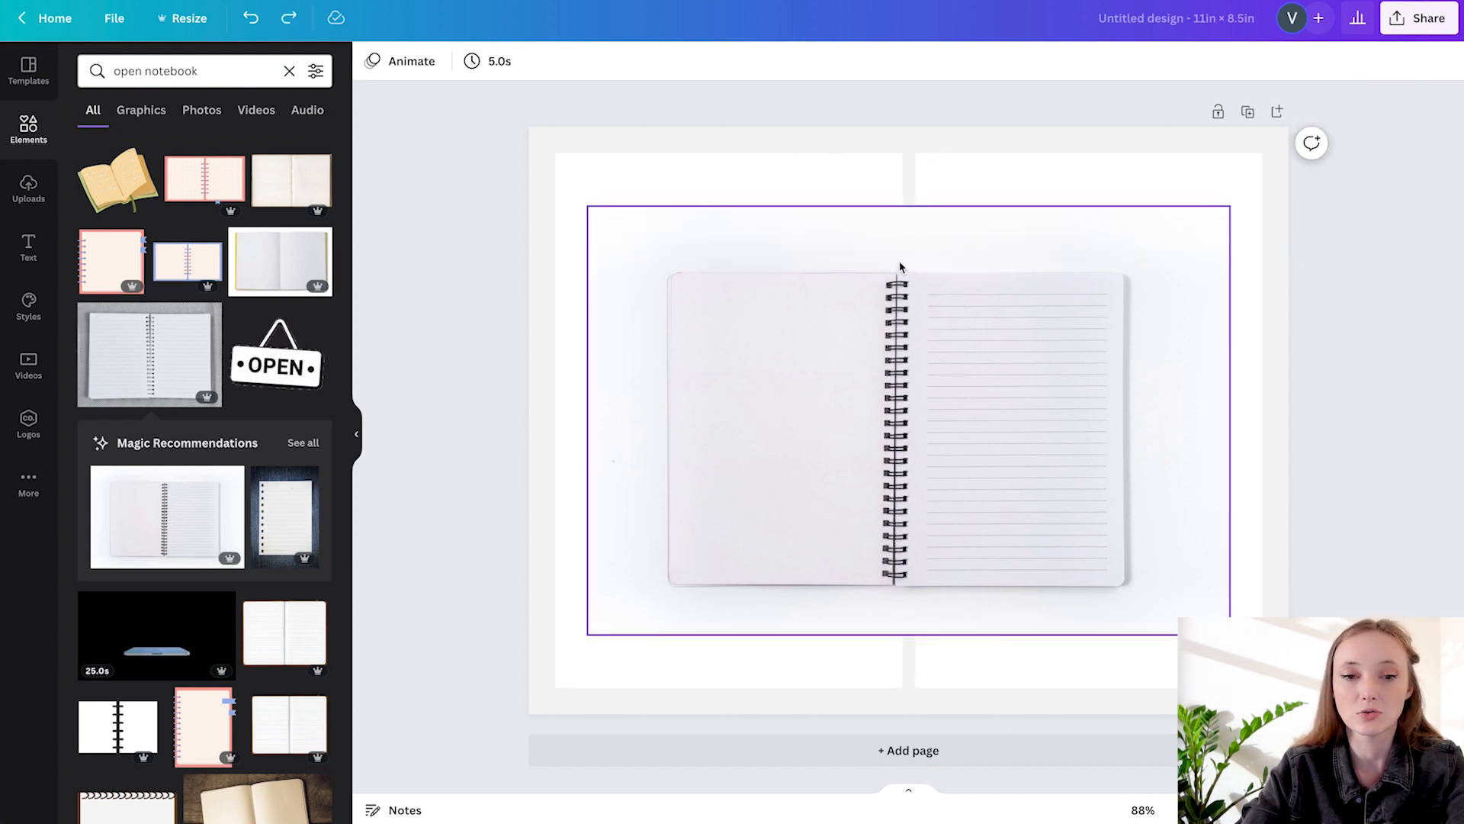
- Remove the background of the white-backdrop notebook photo with Background Remover
click(816, 248)
click(393, 61)
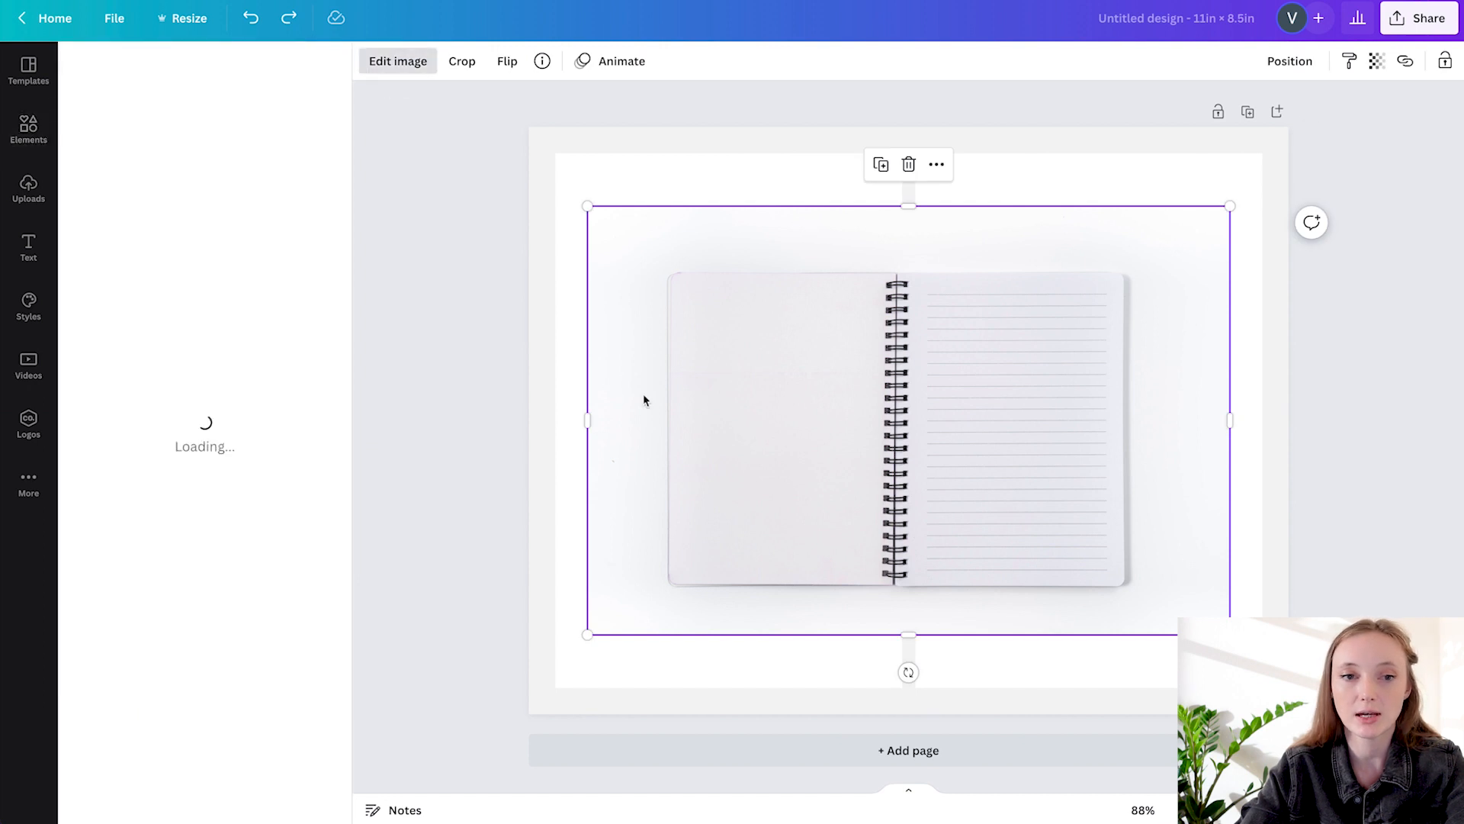
click(226, 330)
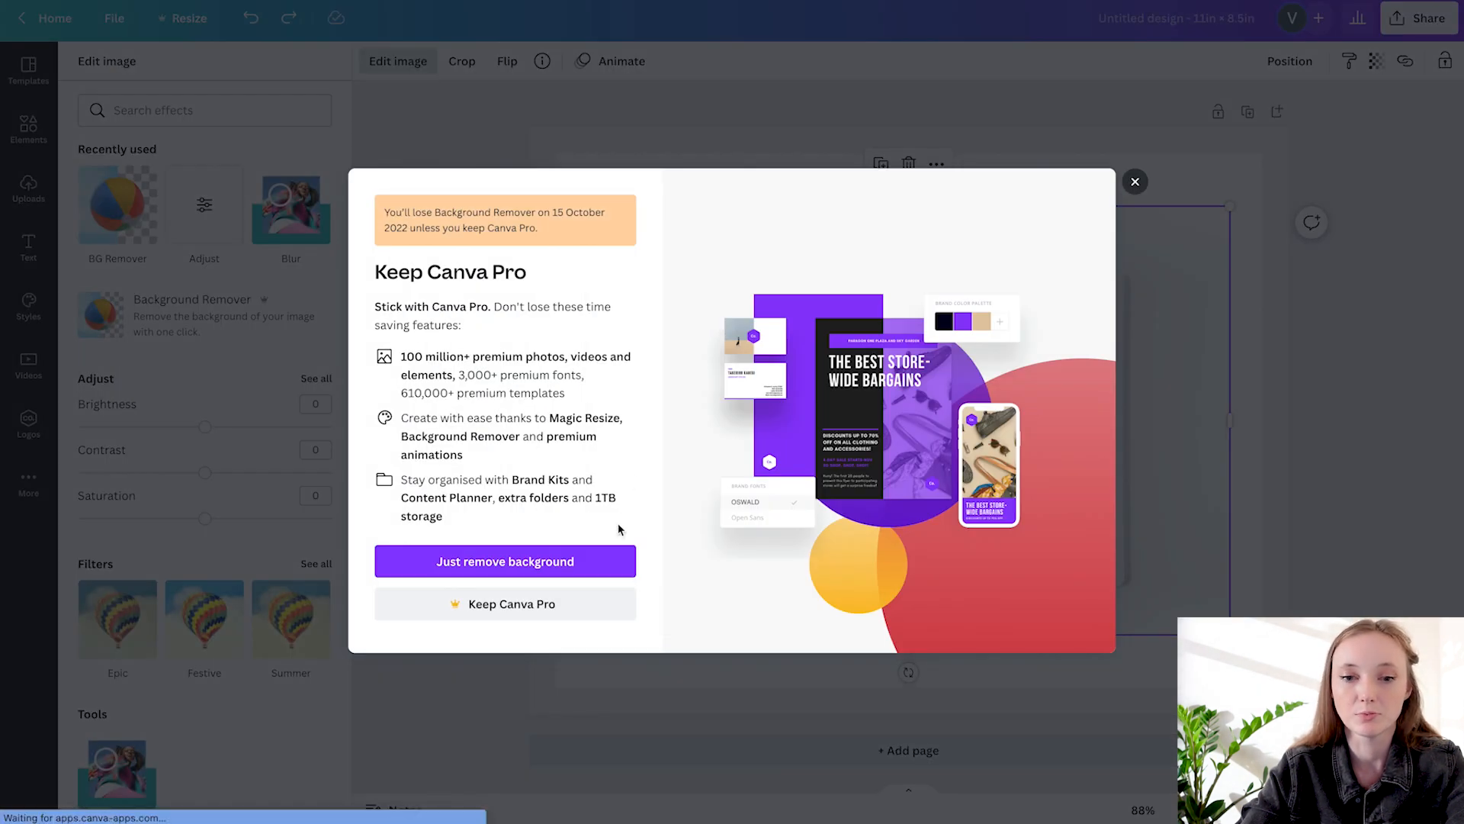
click(619, 561)
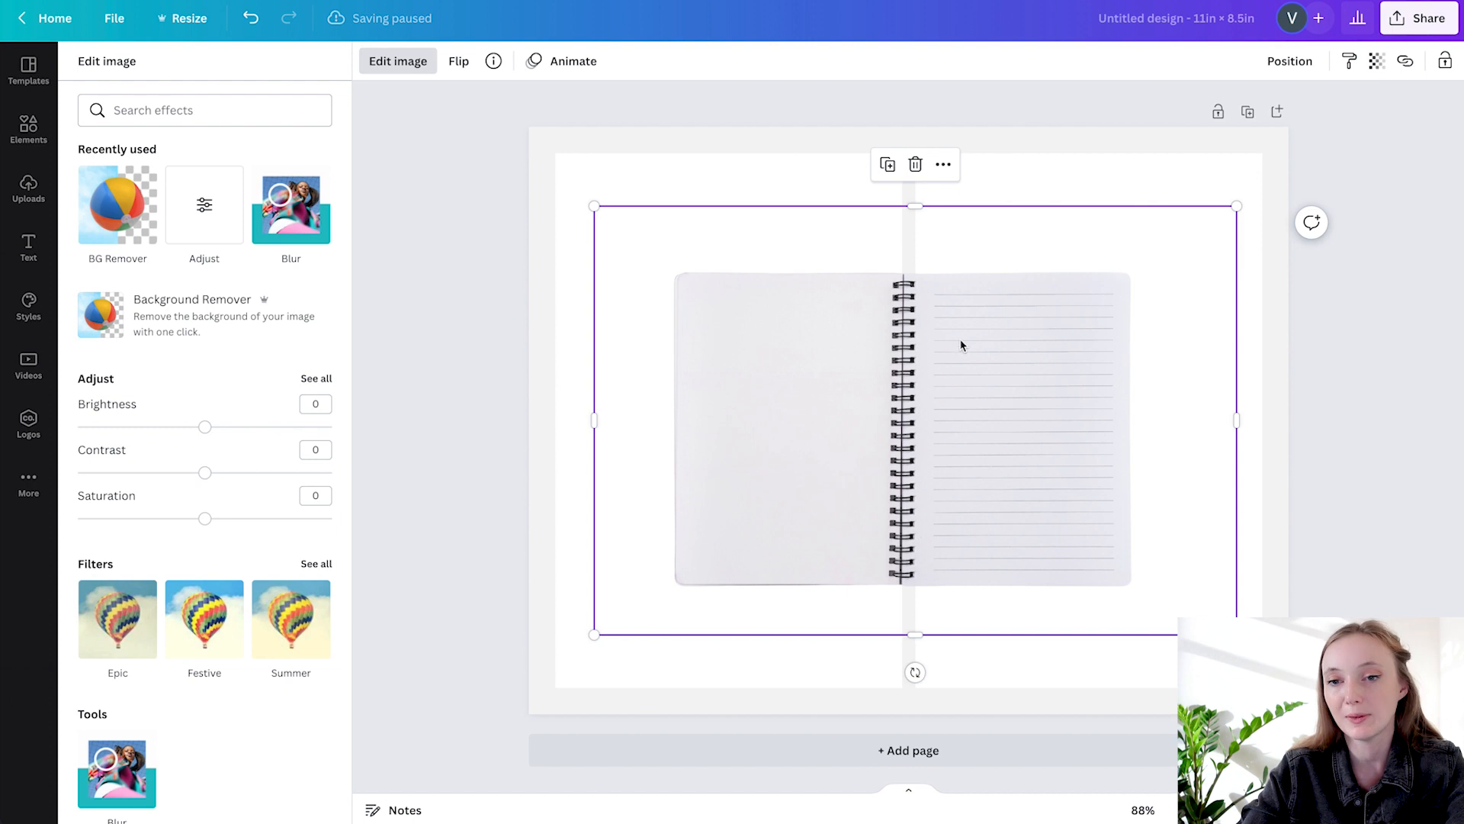
- Try cropping the notebook photo closer to its pages, undo the crops and delete the photo
drag(1234, 411, 1137, 412)
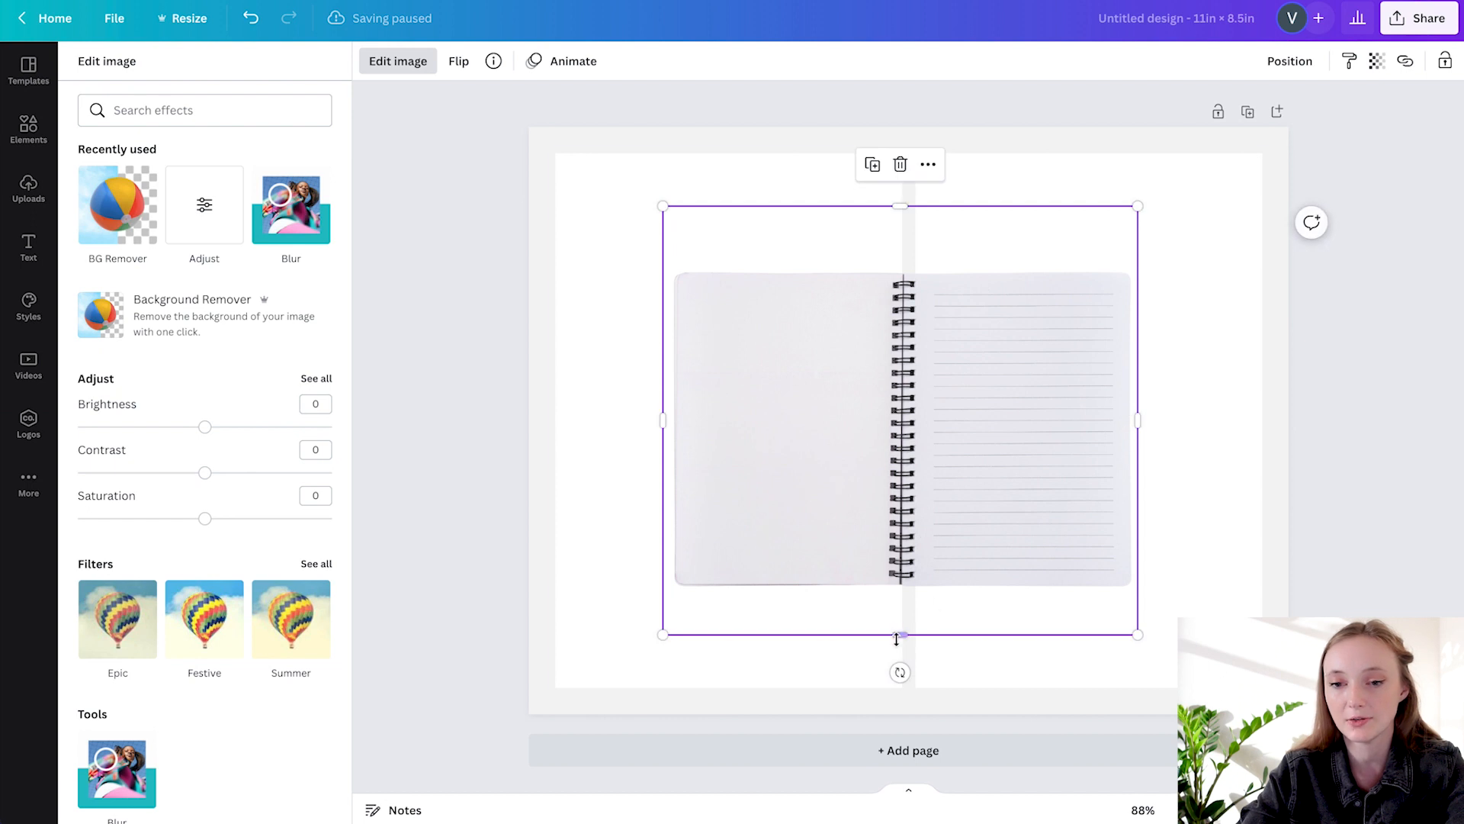
drag(900, 629, 903, 597)
key(ctrl+z)
key(ctrl+z)
mouse_move(1021, 419)
mouse_down()
mouse_move(1131, 355)
mouse_move(1026, 393)
mouse_up()
key(Delete)
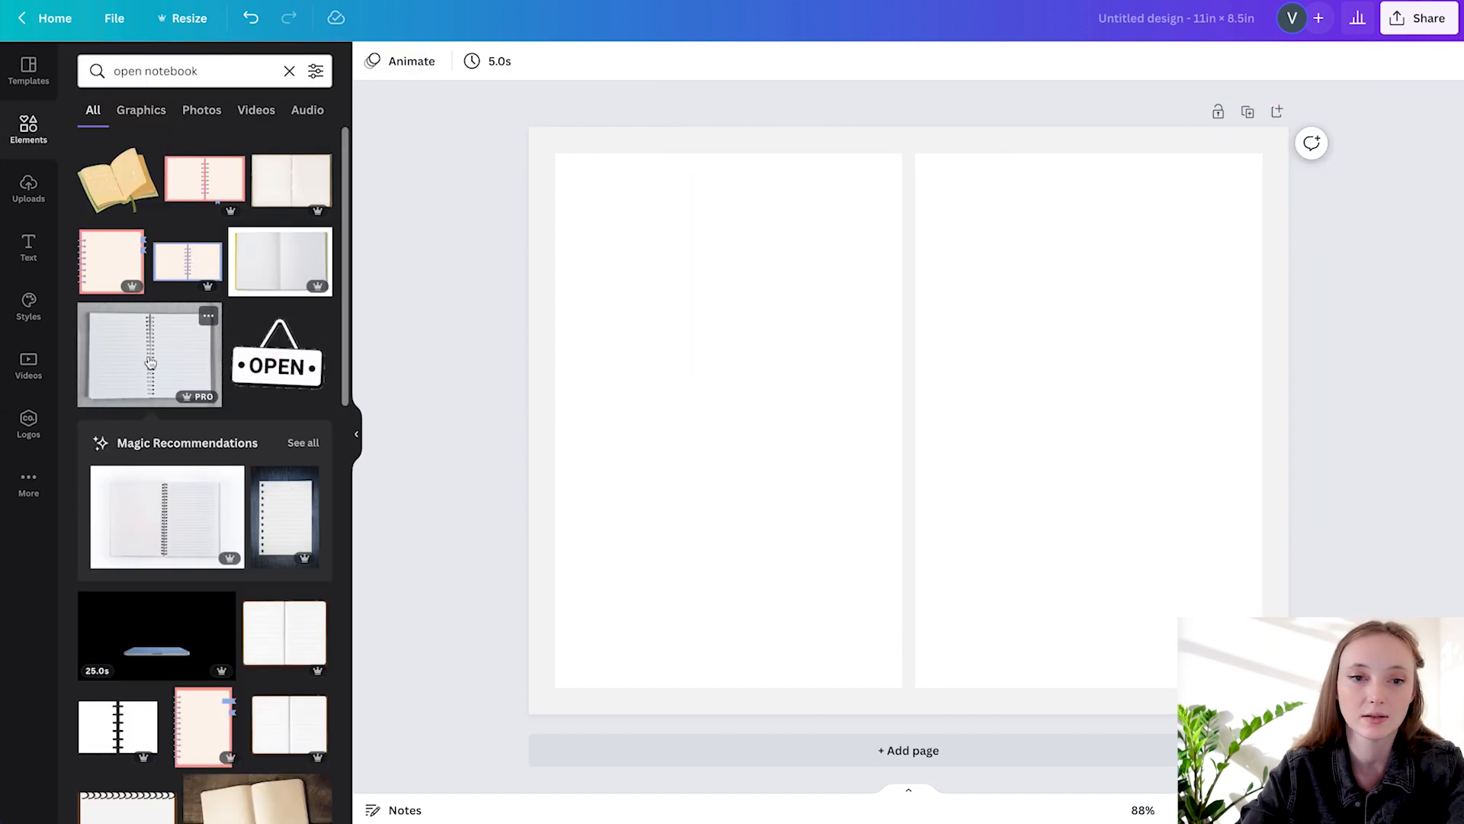
- Find the notebook photo with a black spiral down the centre in the "open notebook" results and insert it
scroll(181, 486, down, 6)
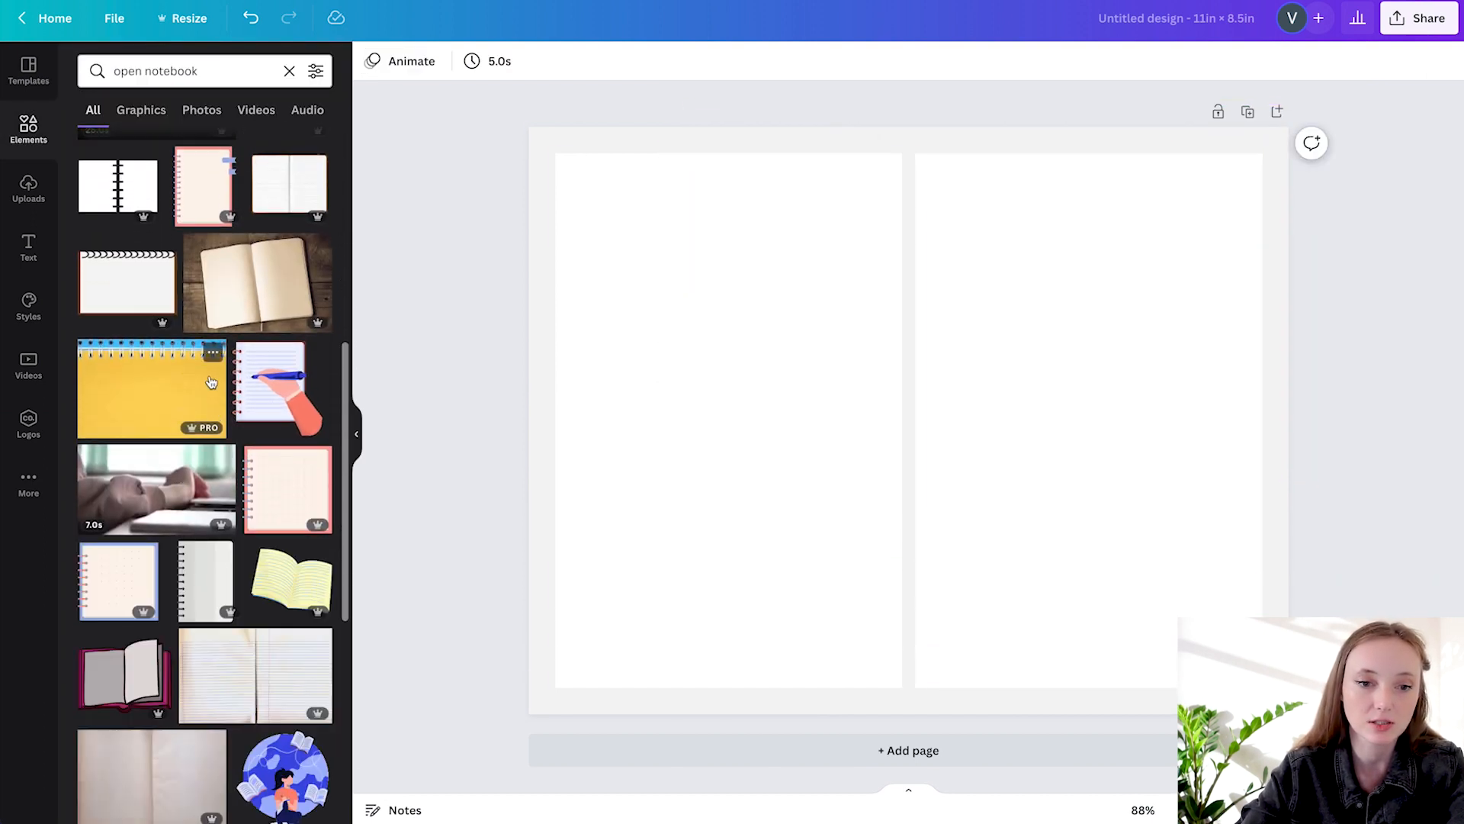
scroll(212, 382, down, 5)
click(152, 273)
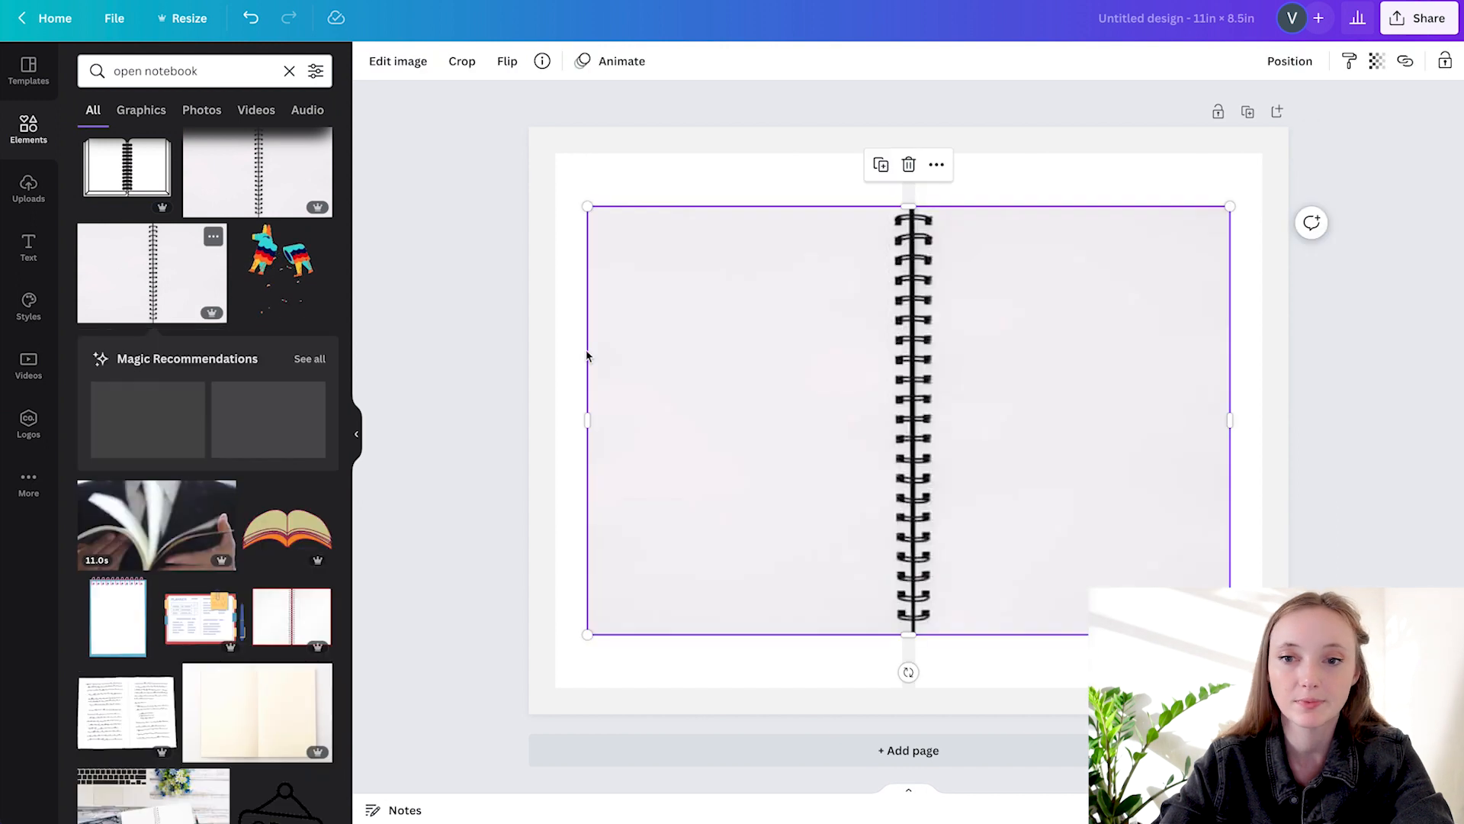
- Remove the spiral notebook photo's background with Background Remover and apply the result
click(398, 62)
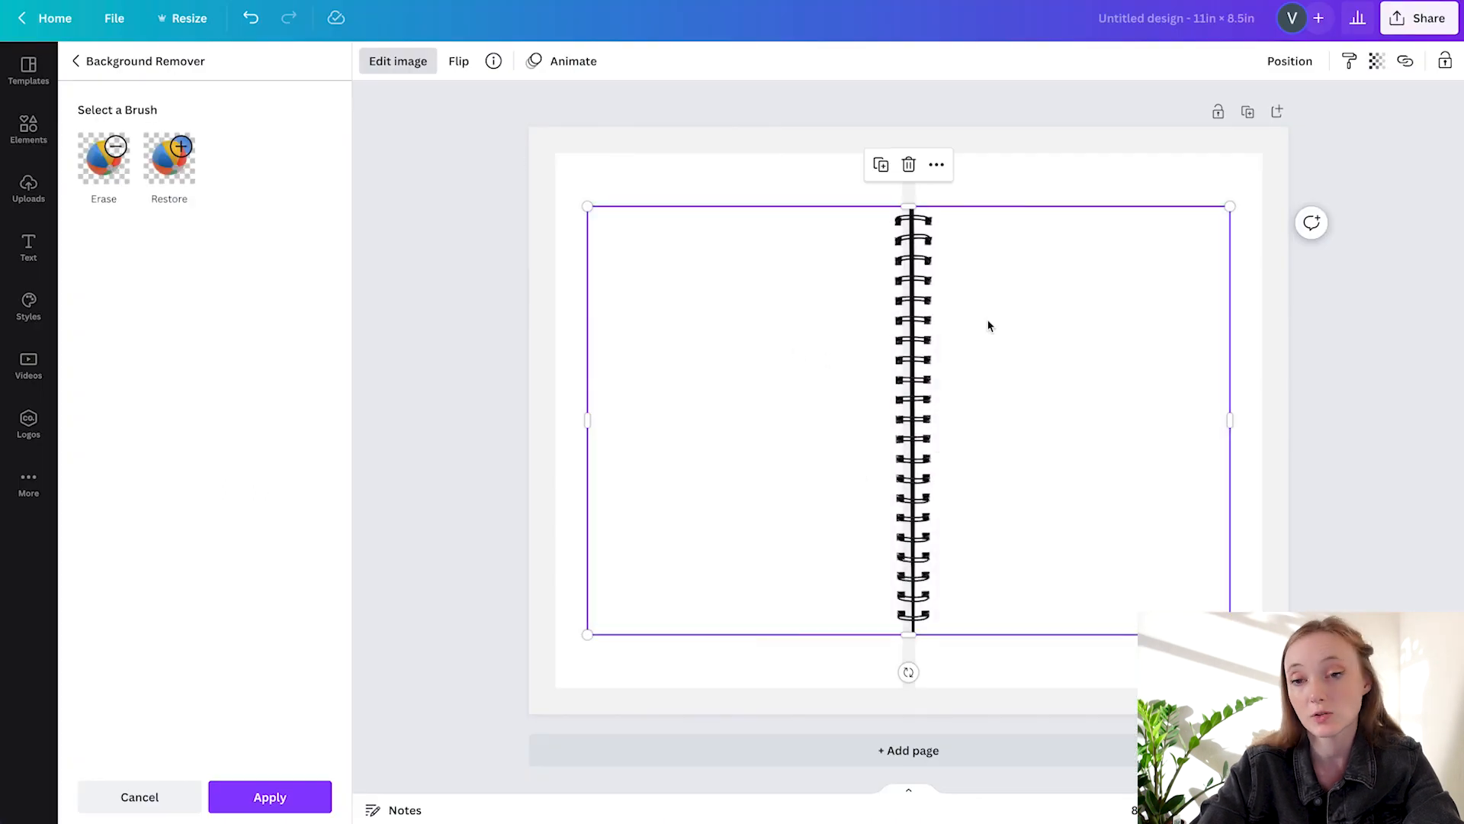
drag(1024, 252, 1025, 252)
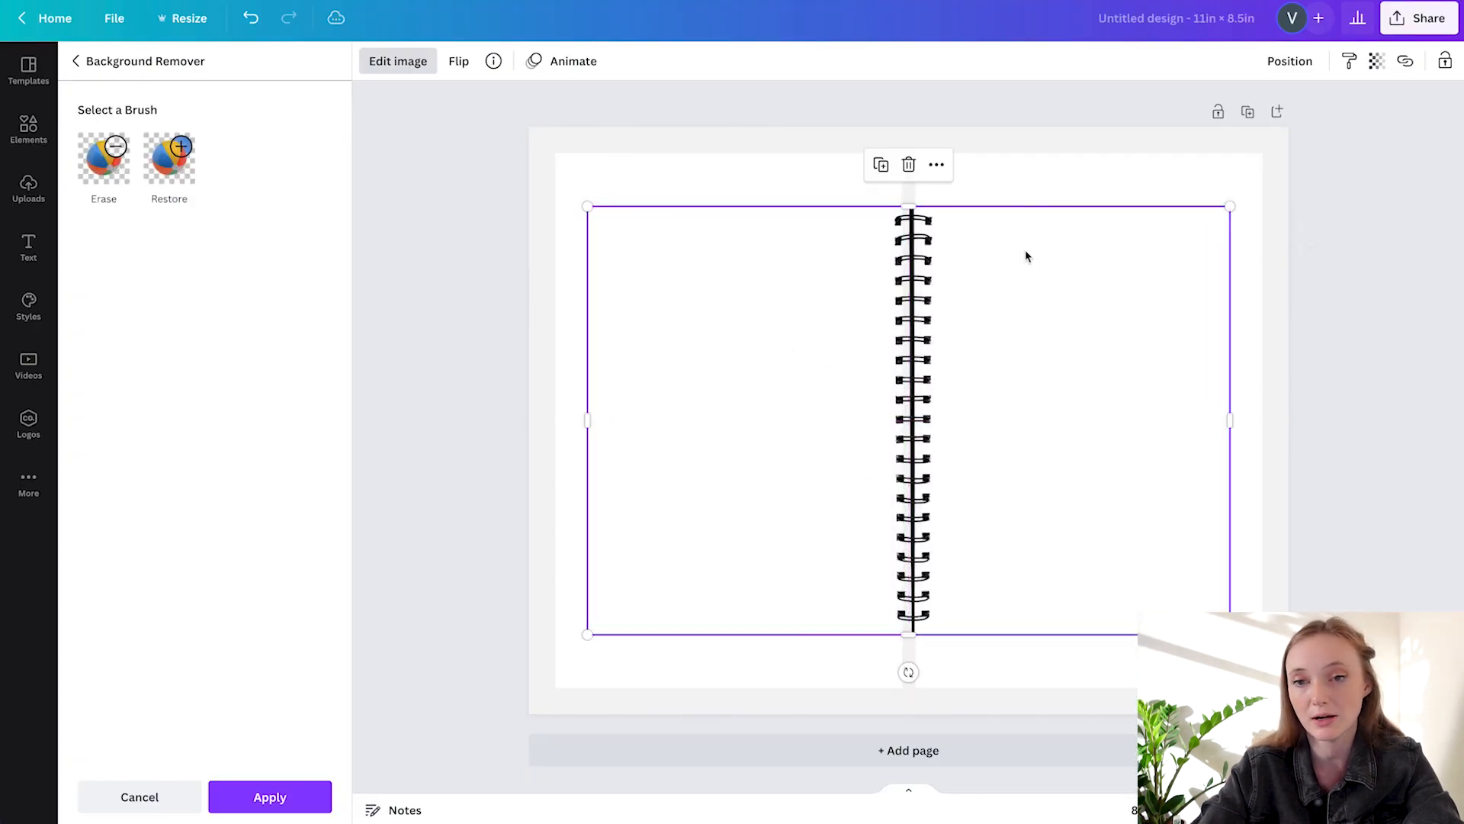
click(324, 800)
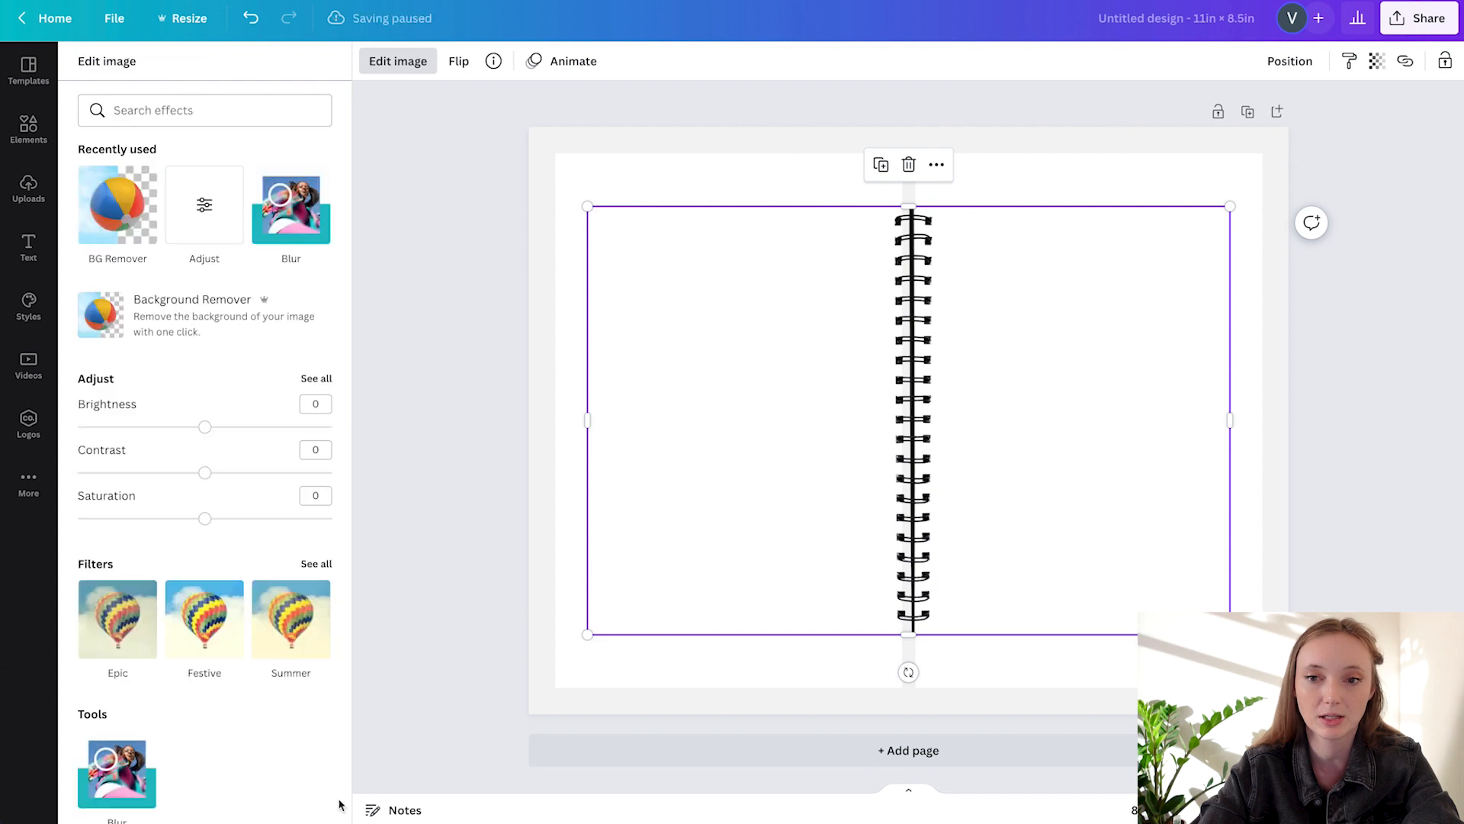
click(1403, 329)
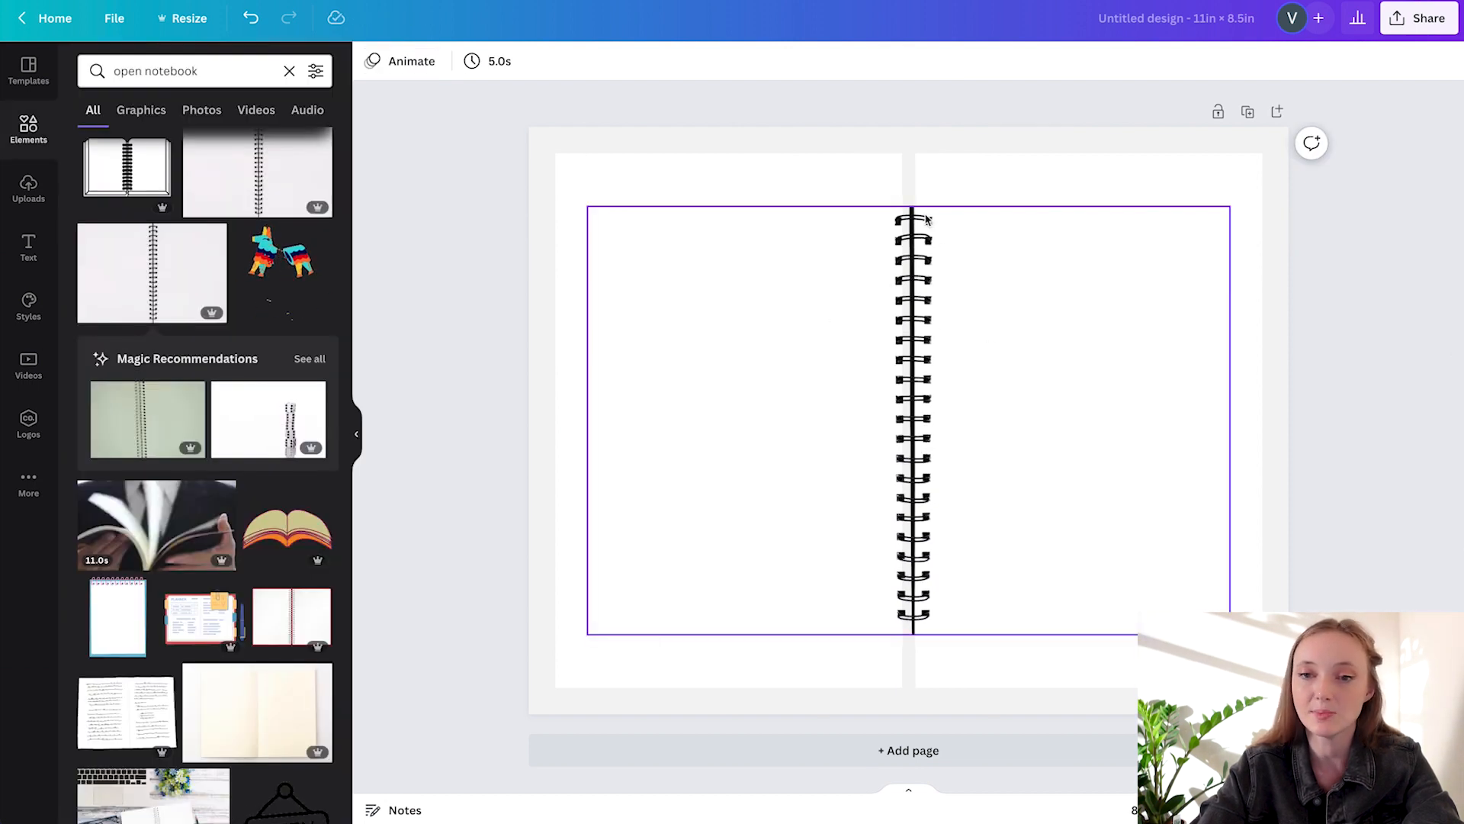
- Crop the spiral image to a short section, duplicate it and stack both sections over the gap between the pages
scroll(926, 219, up, 5)
click(879, 219)
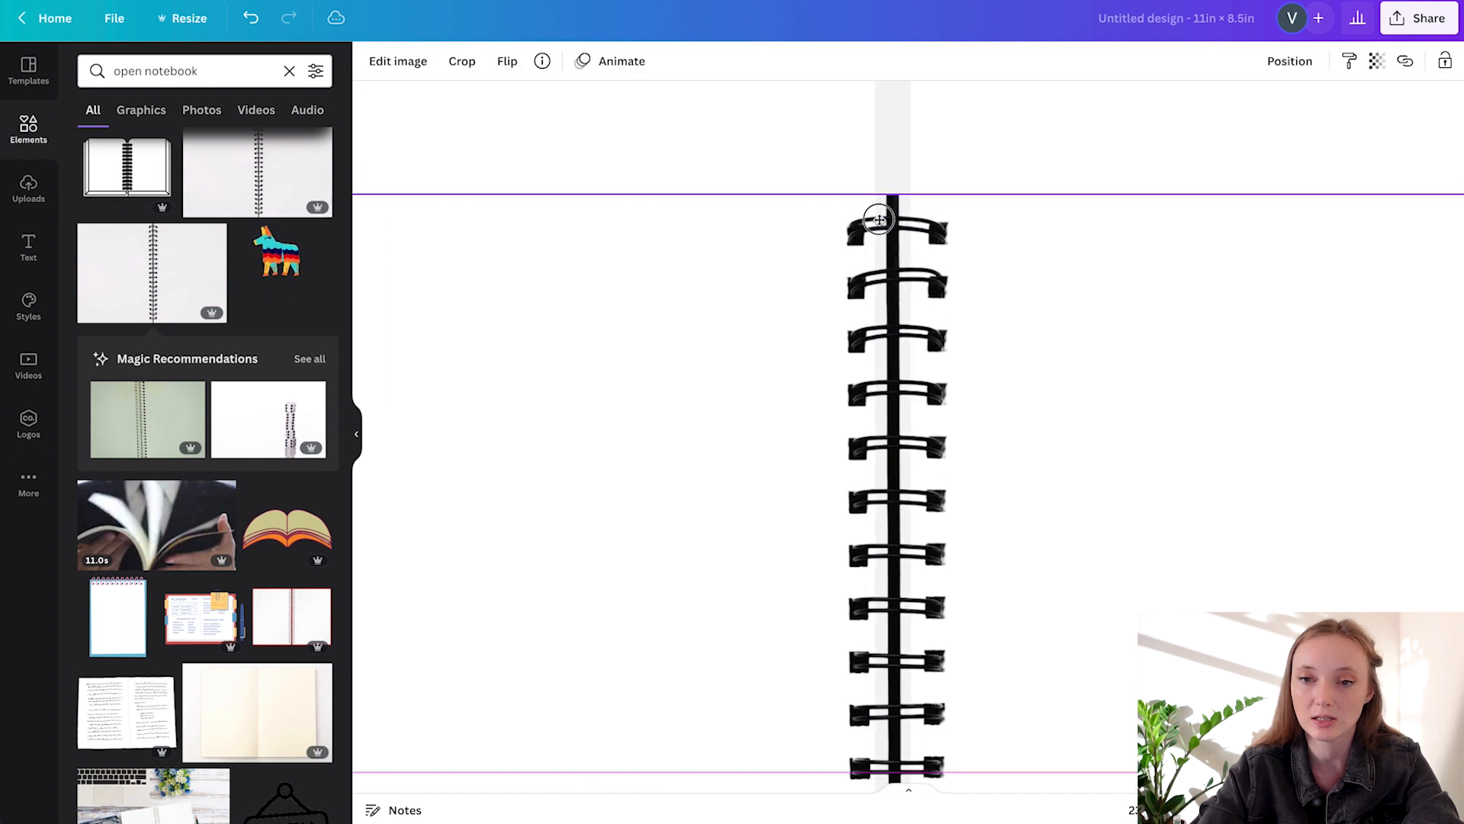
scroll(880, 221, up, 5)
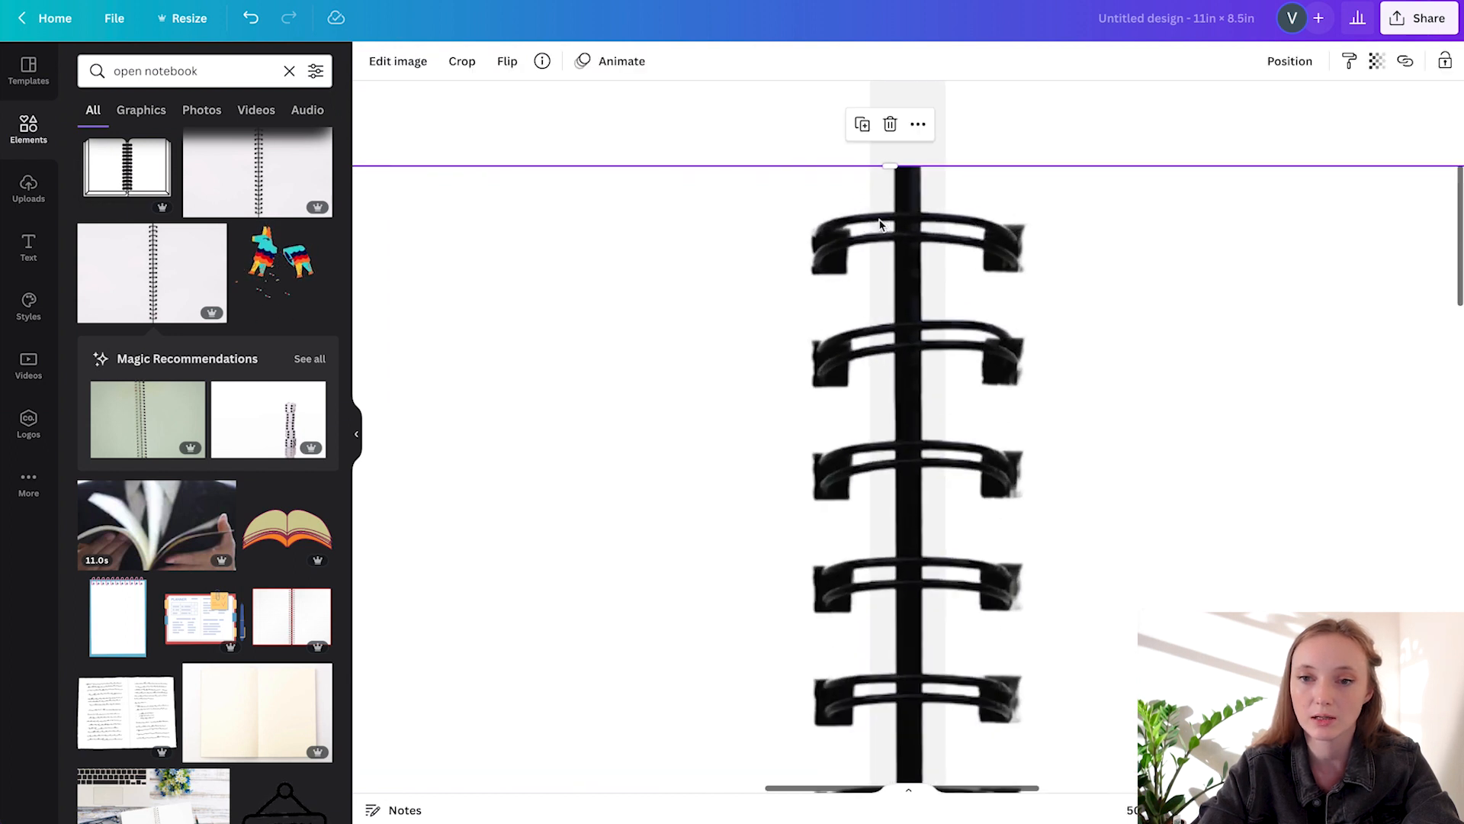
mouse_move(908, 206)
mouse_down()
mouse_move(876, 206)
mouse_move(907, 208)
mouse_up()
scroll(908, 210, down, 5)
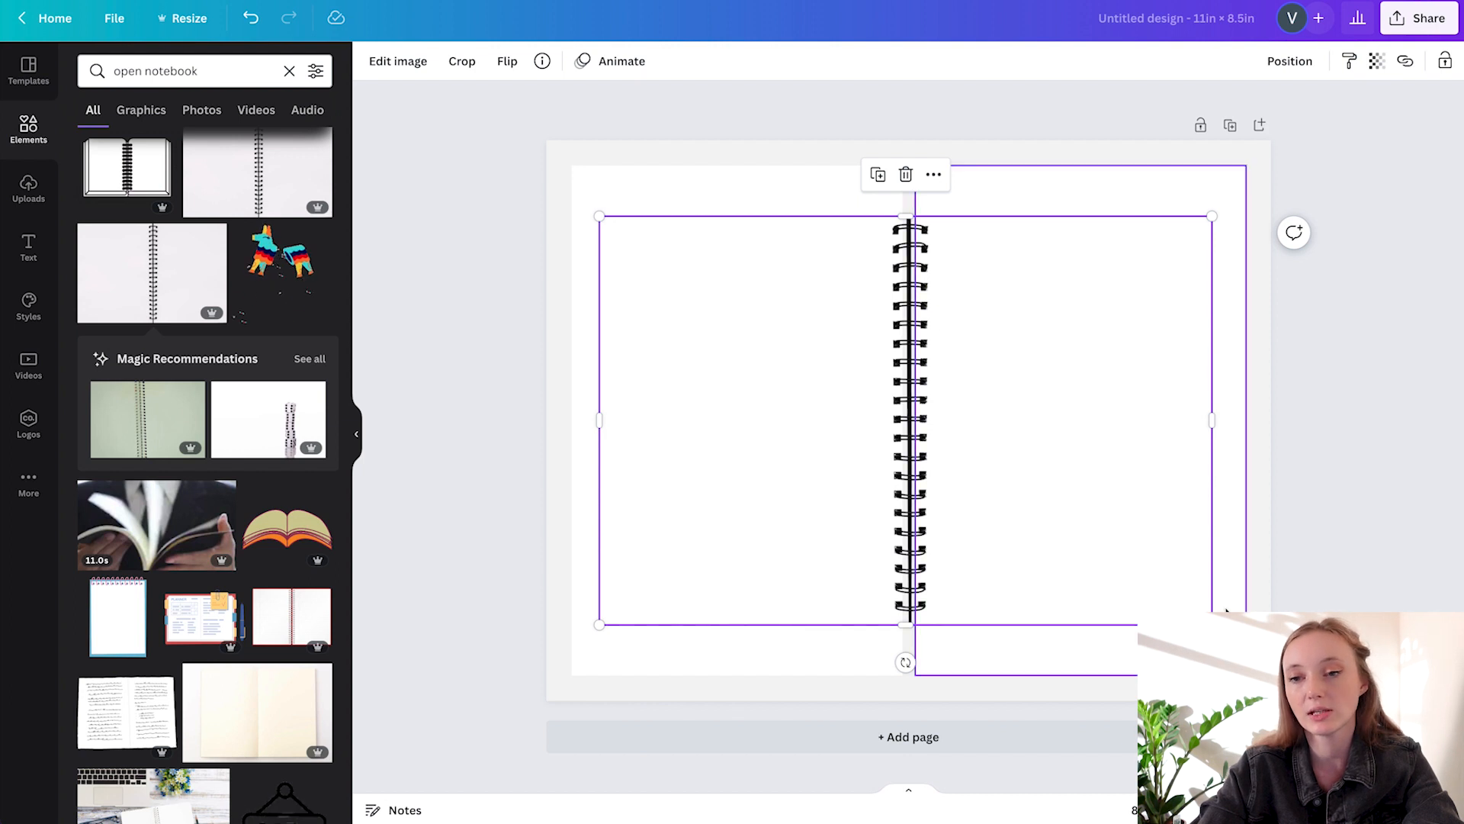
drag(1174, 602, 997, 473)
shift+click(922, 282)
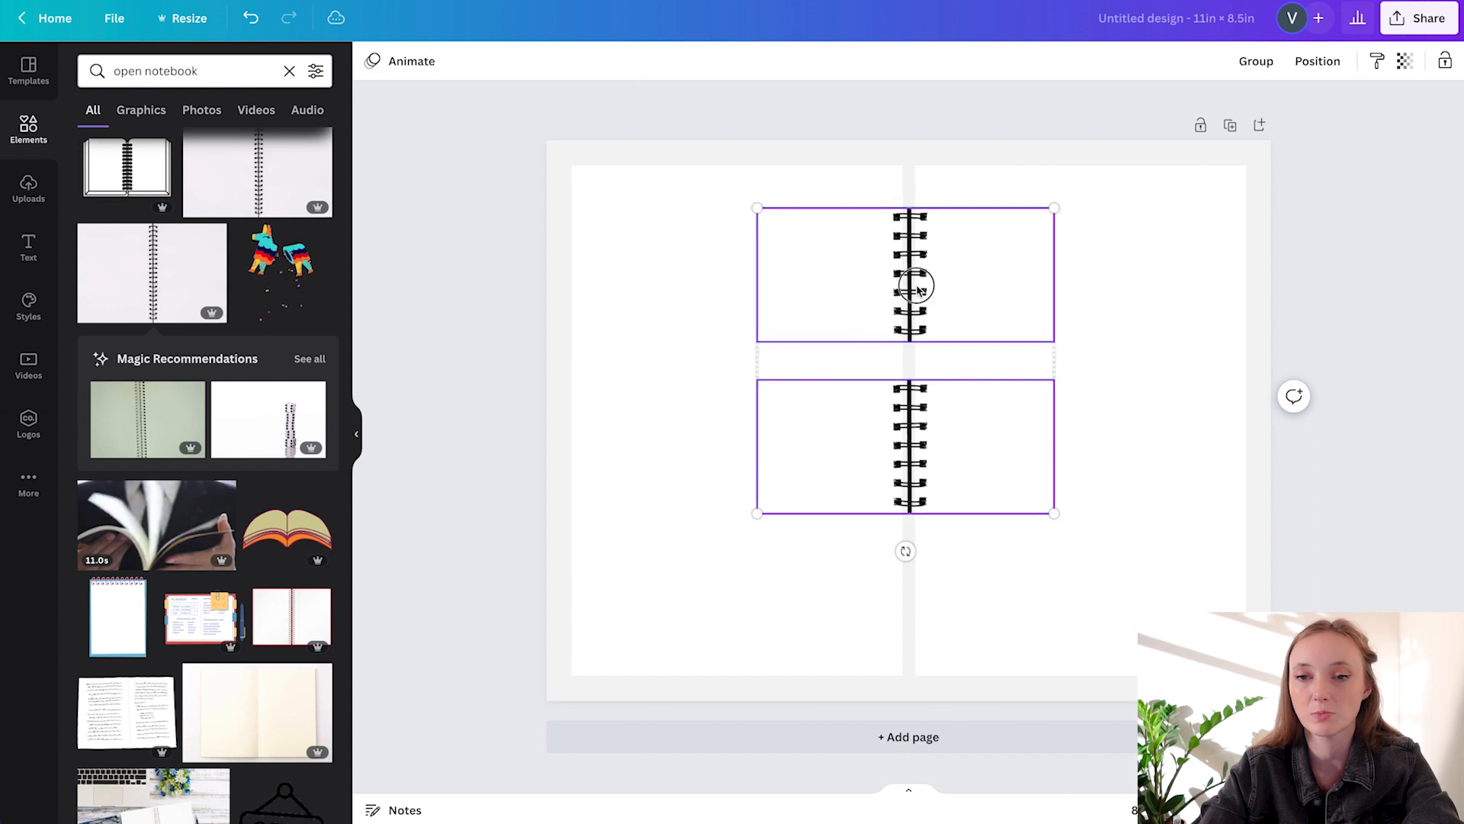
drag(971, 284, 981, 340)
click(1284, 302)
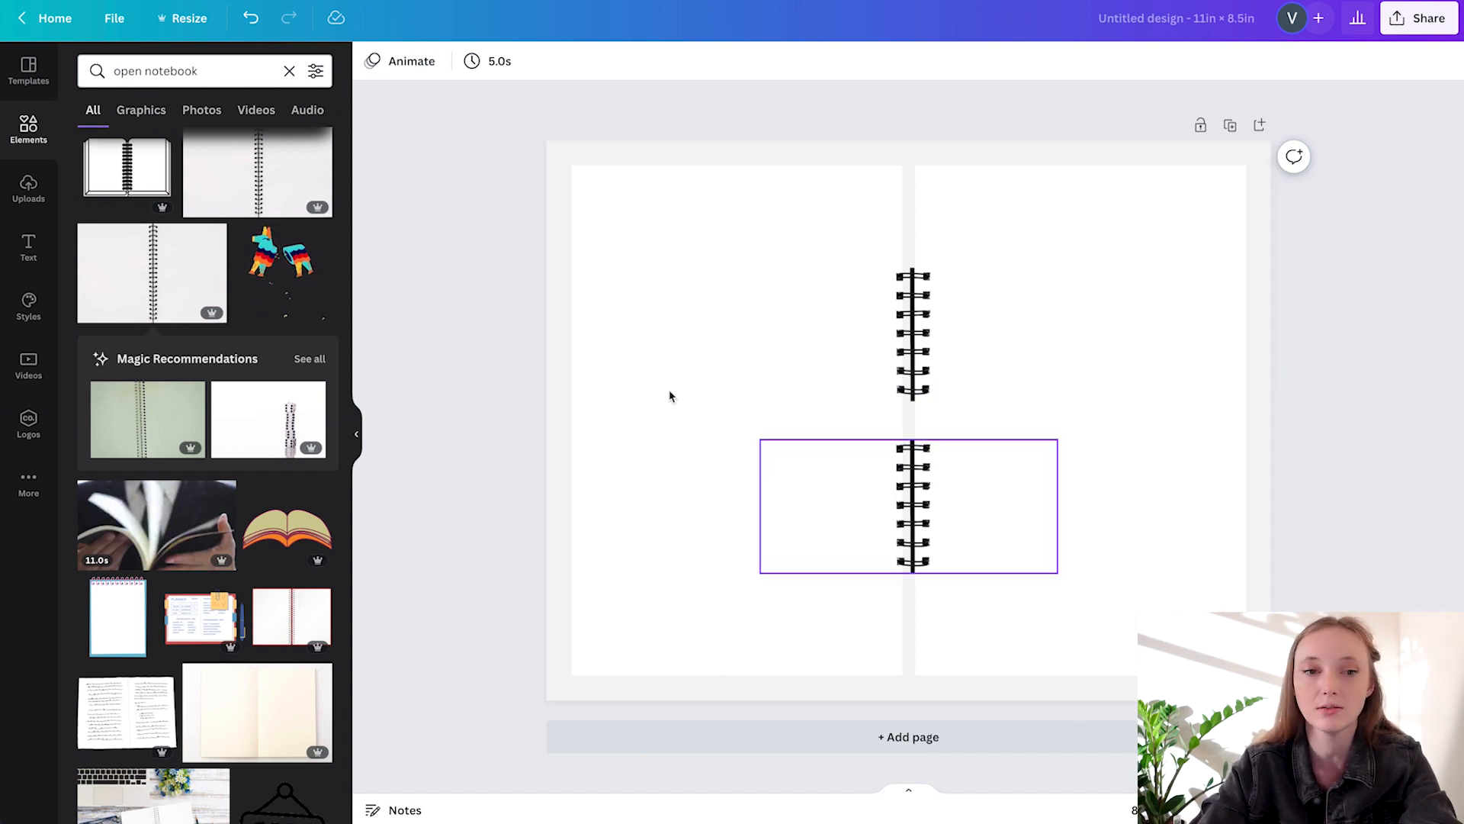
- Search the elements library for "shadow" and insert the curved soft shadow graphic
click(227, 82)
text(shadow)
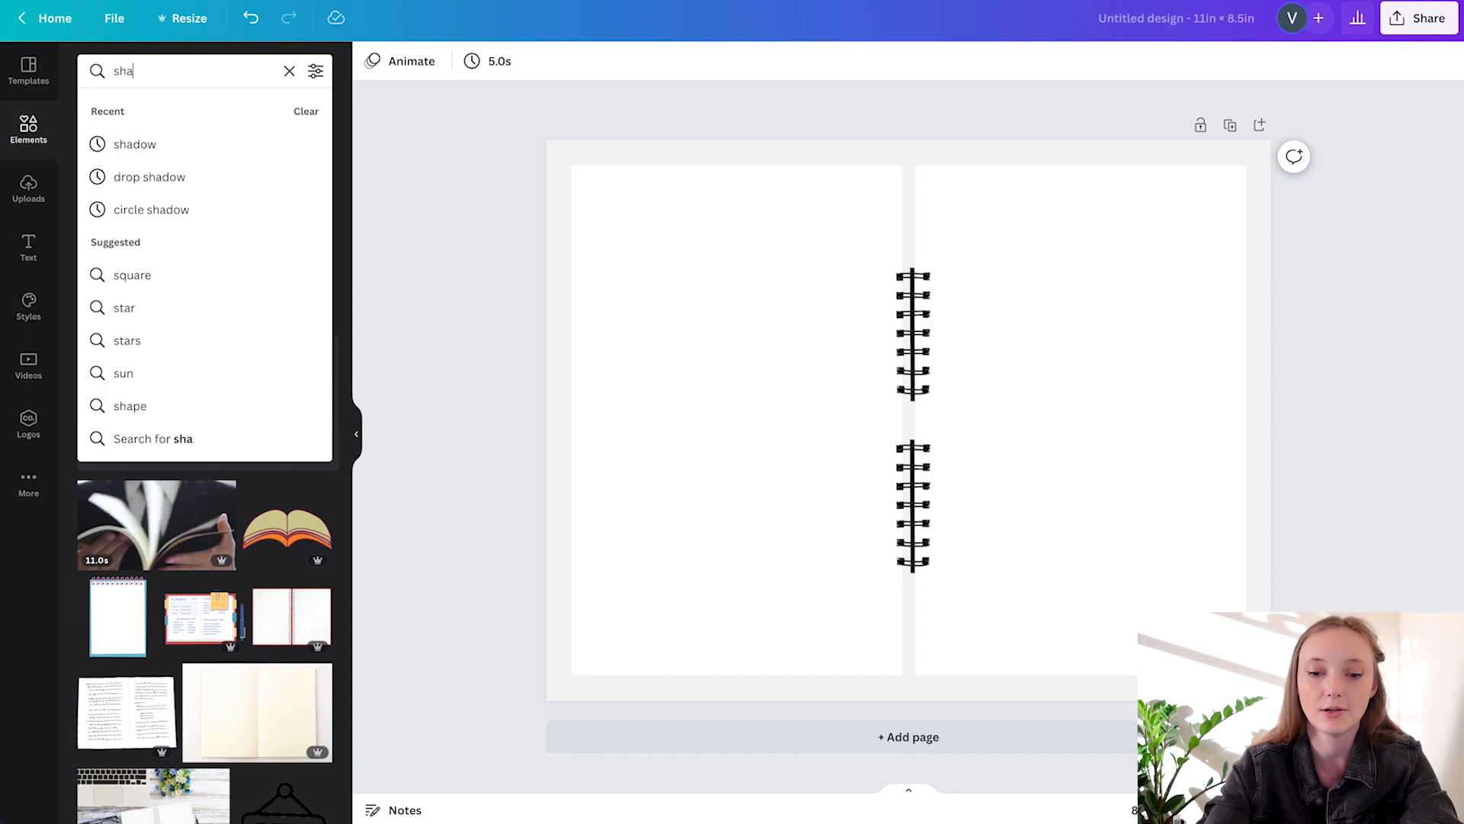
key(Return)
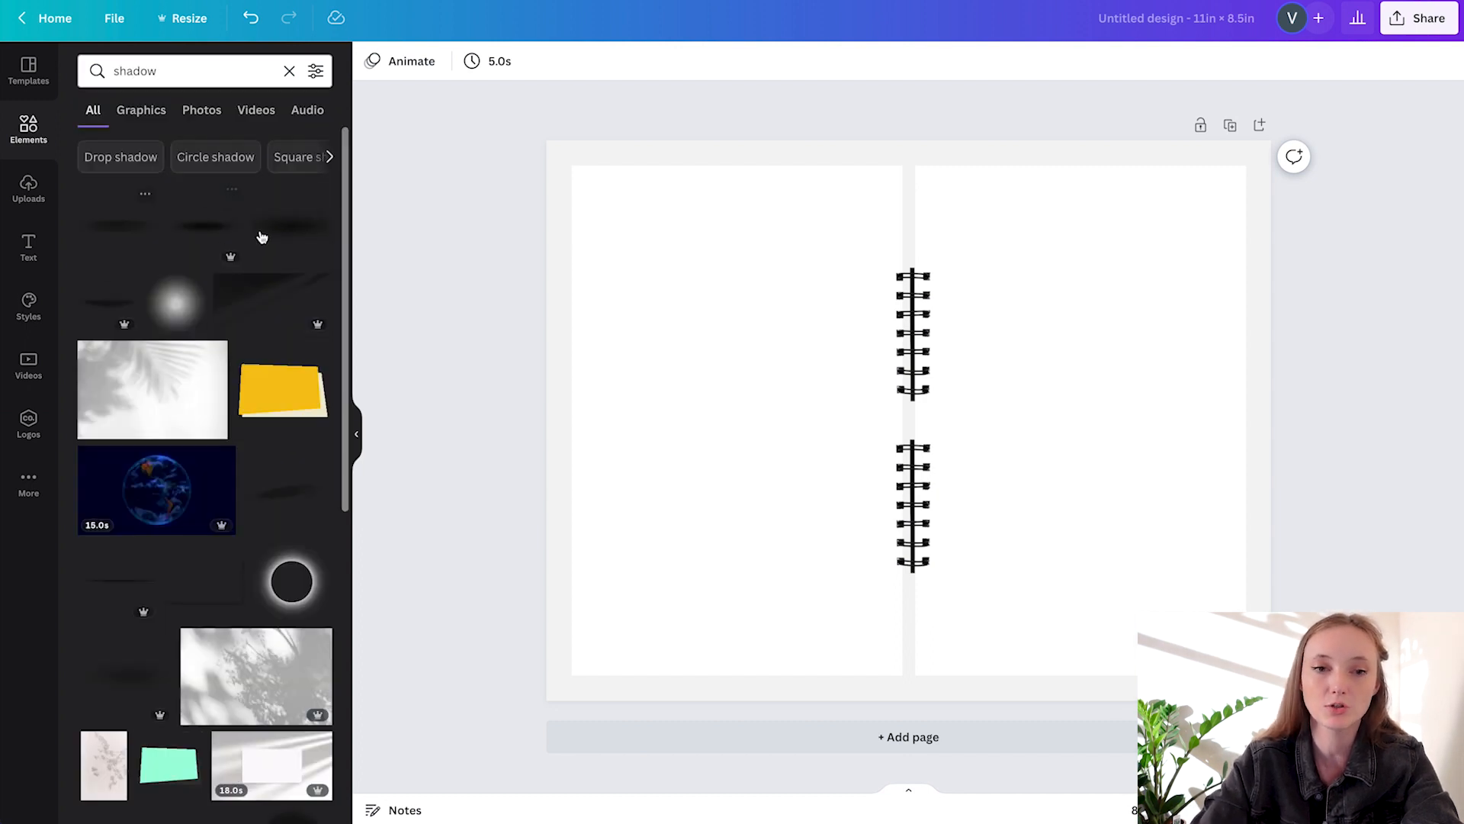
click(132, 287)
- Place the shadow behind the left page's bottom edge and resize it to match the page's width
drag(1197, 379, 925, 612)
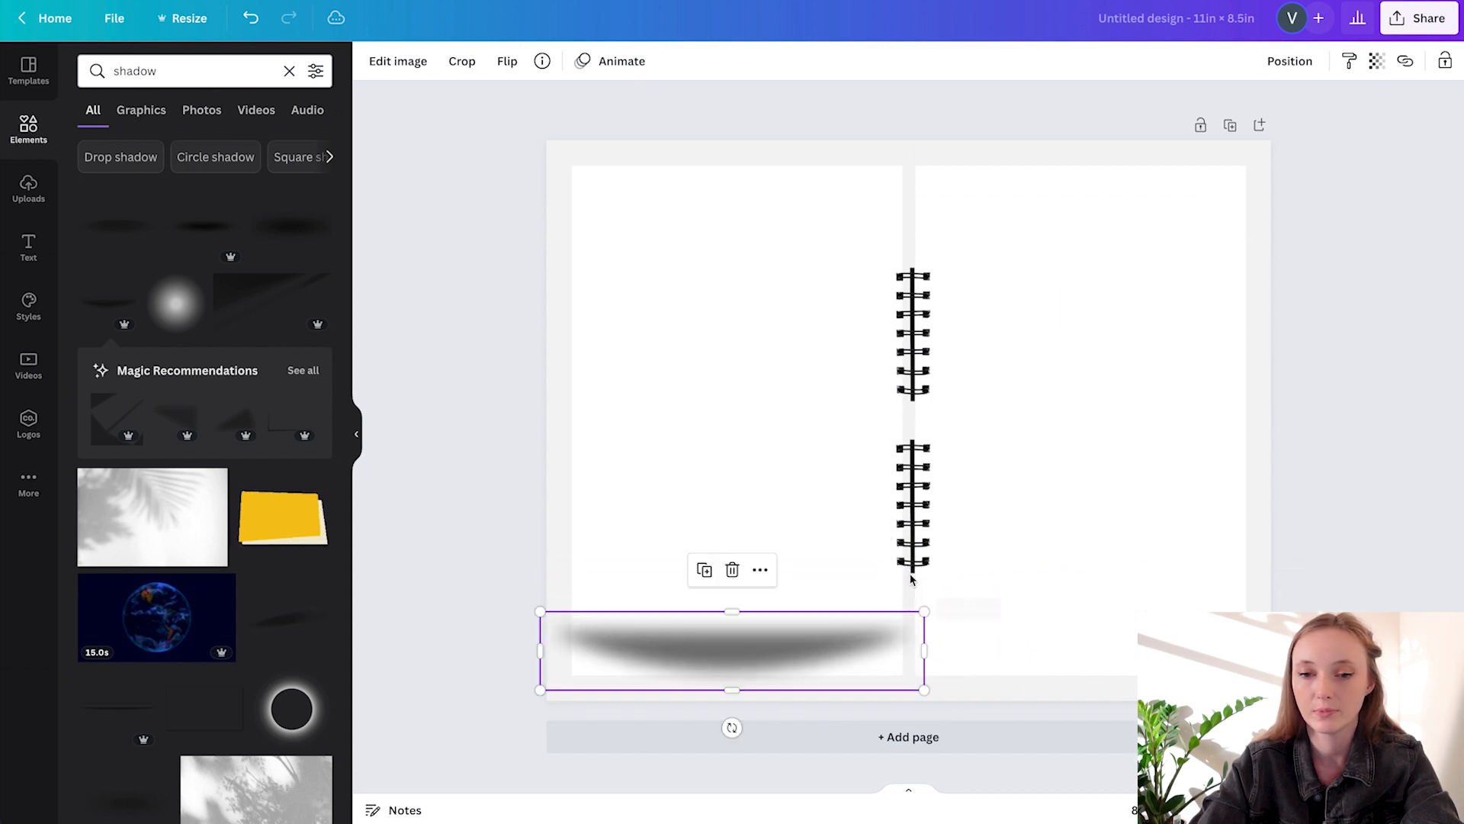
drag(804, 637, 808, 648)
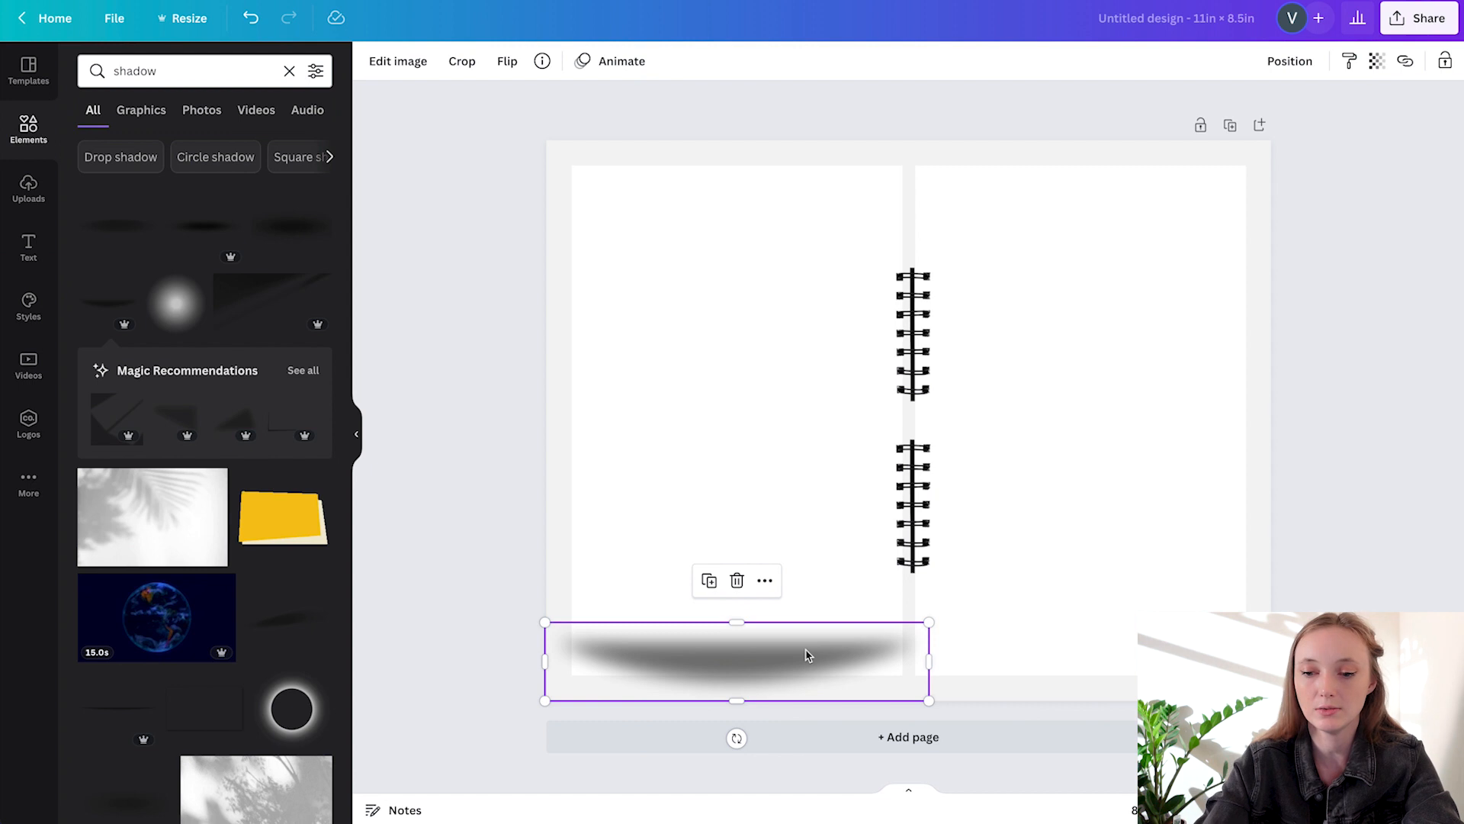
key(ctrl+[)
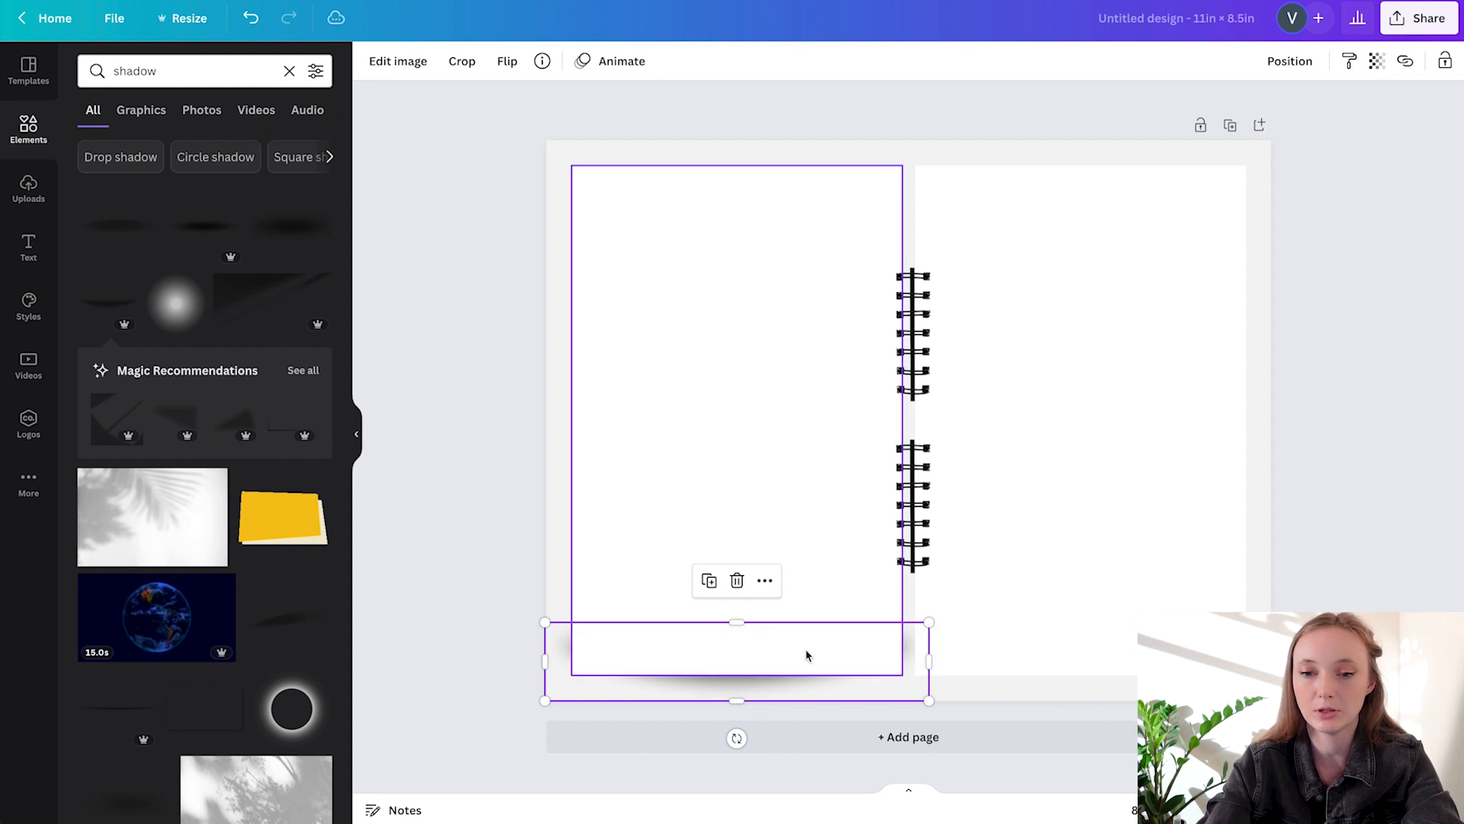
click(1286, 61)
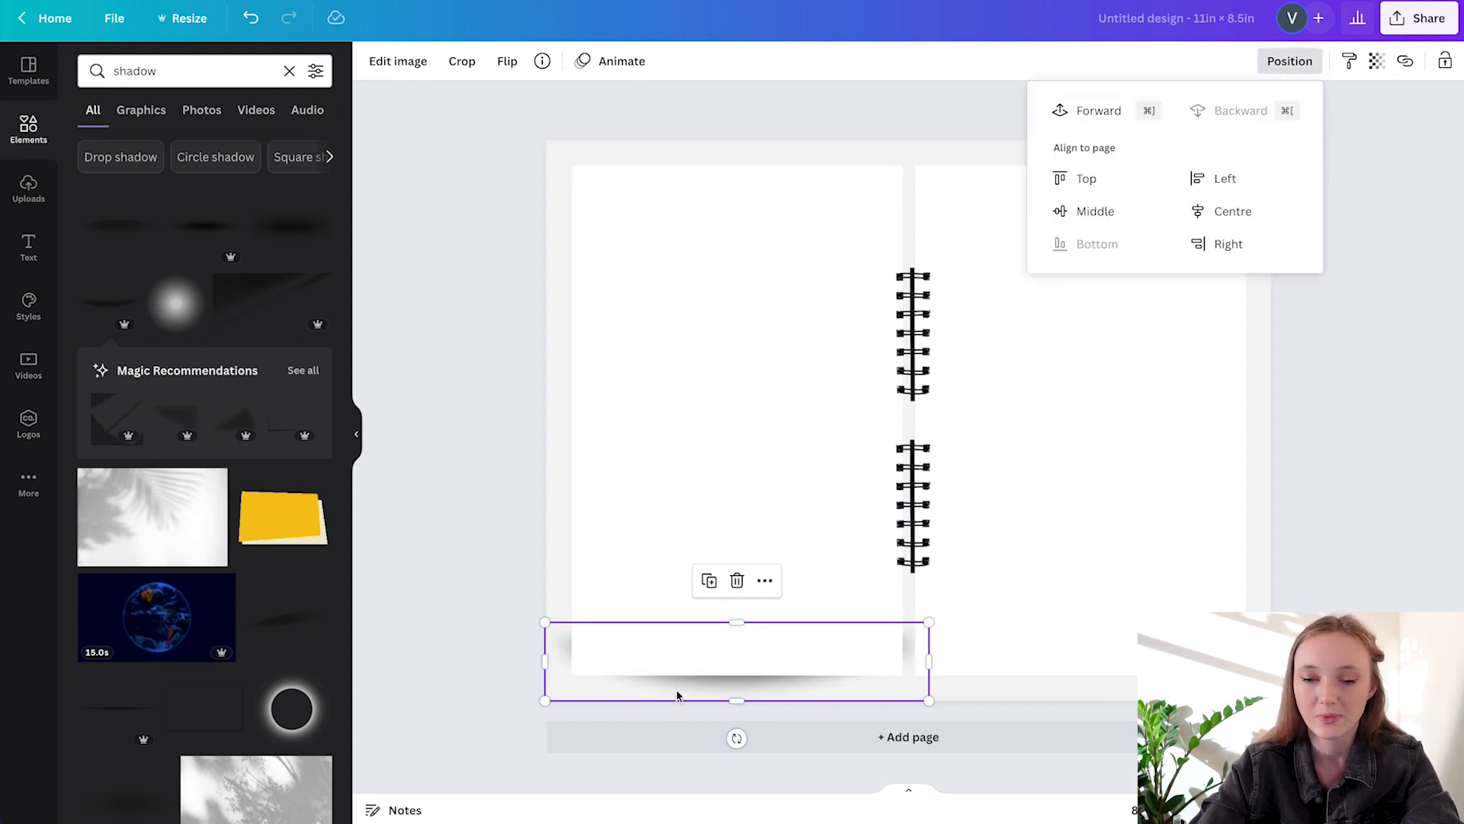
drag(545, 622, 568, 629)
drag(928, 626, 905, 626)
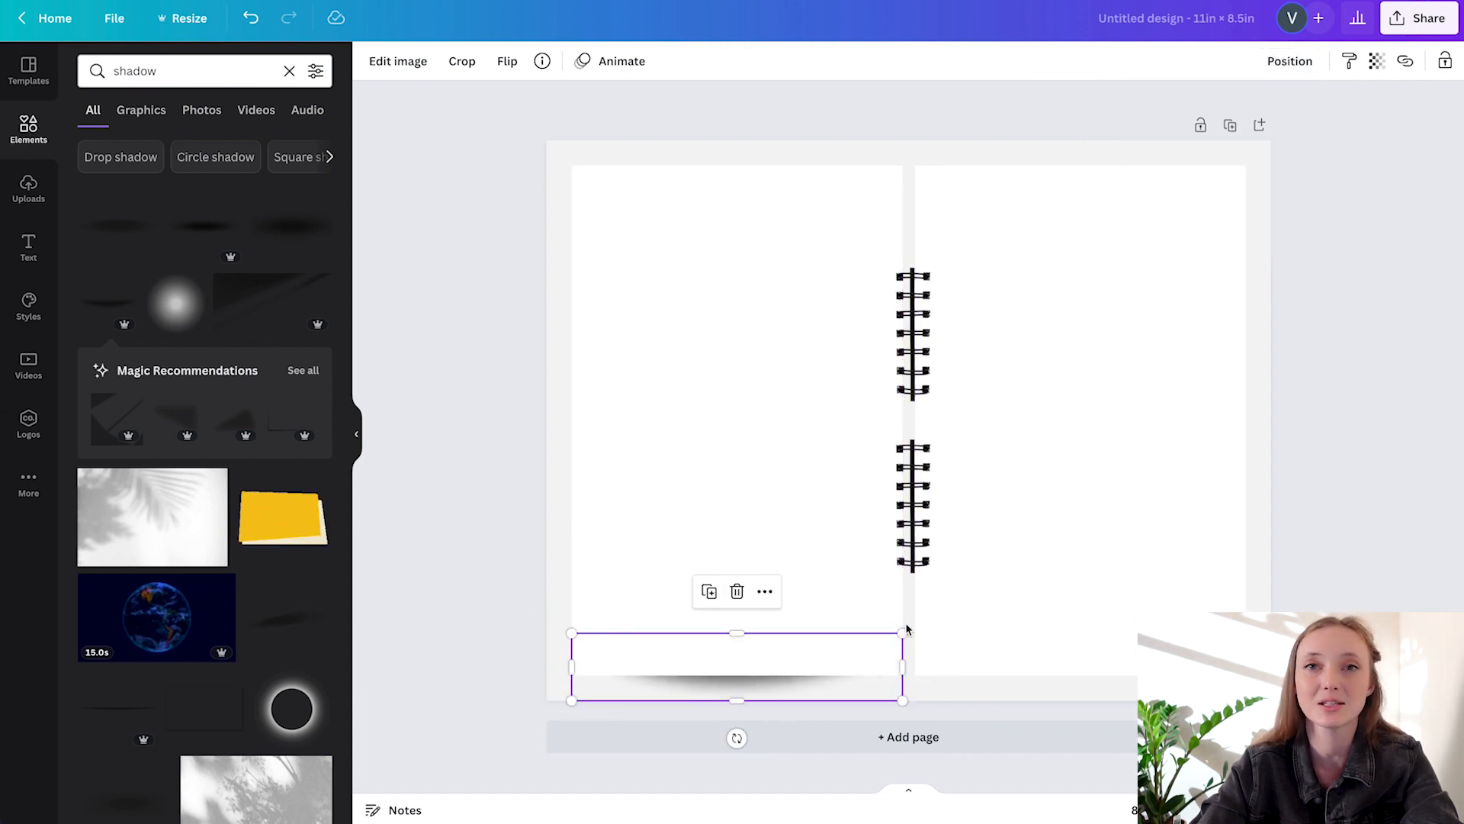
- Set the transparency value of the shadow beneath the left page to 56
click(1377, 62)
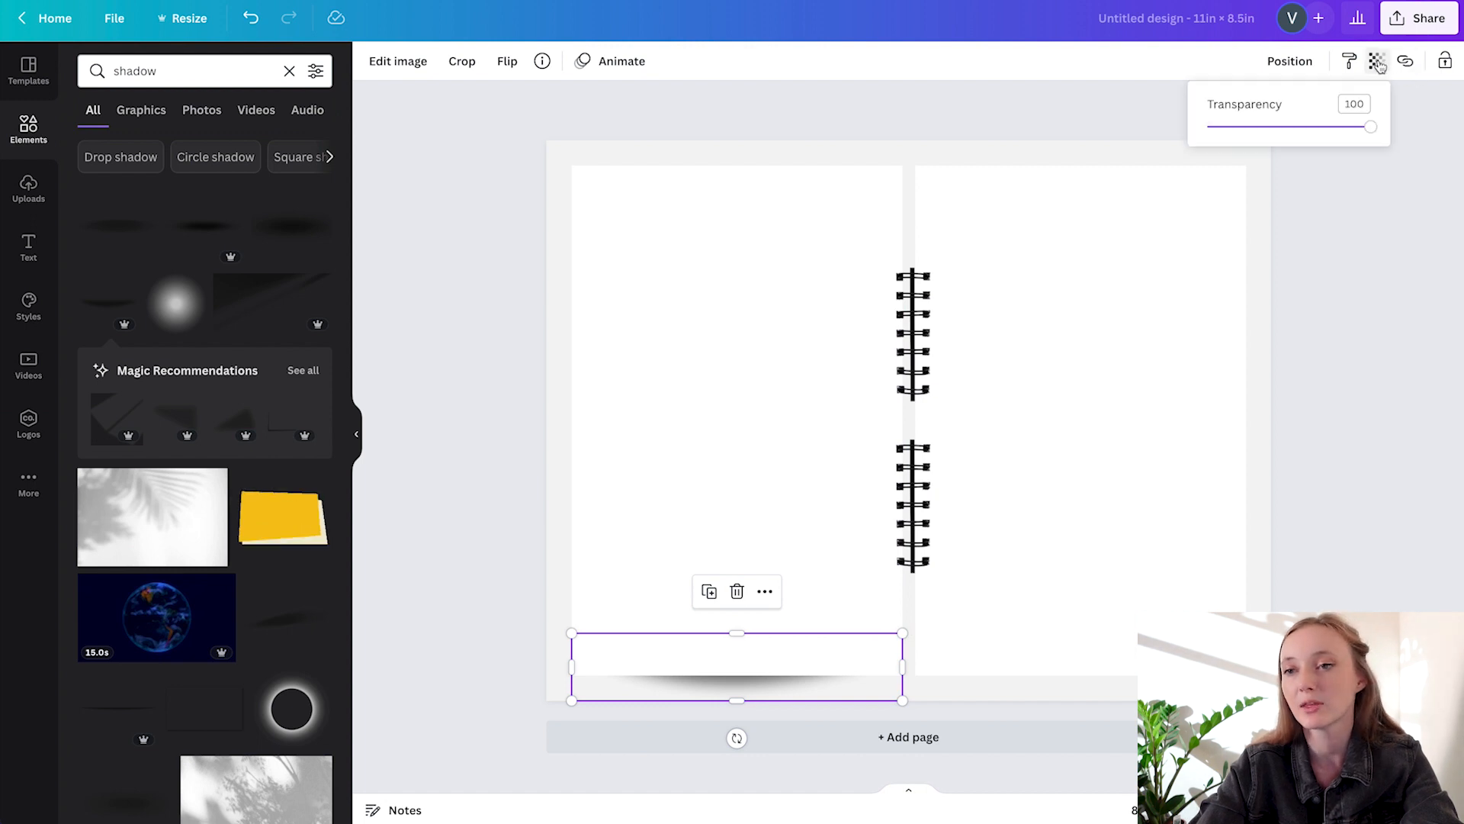
click(1264, 127)
drag(1266, 128, 1298, 127)
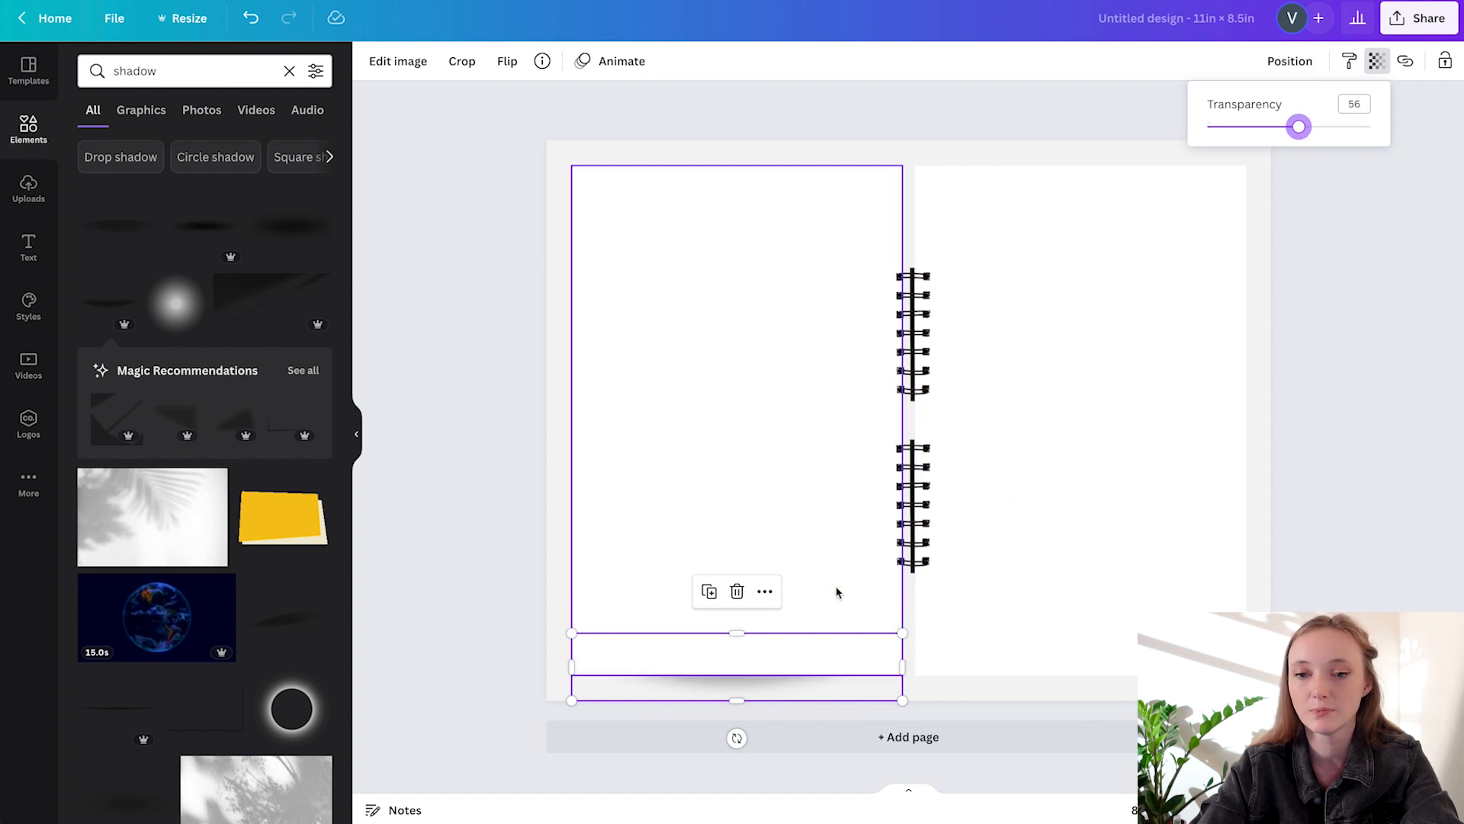
click(1051, 690)
- Duplicate the left page's shadow and align the copy beneath the right page
click(814, 689)
click(817, 691)
alt+drag(817, 689, 1159, 679)
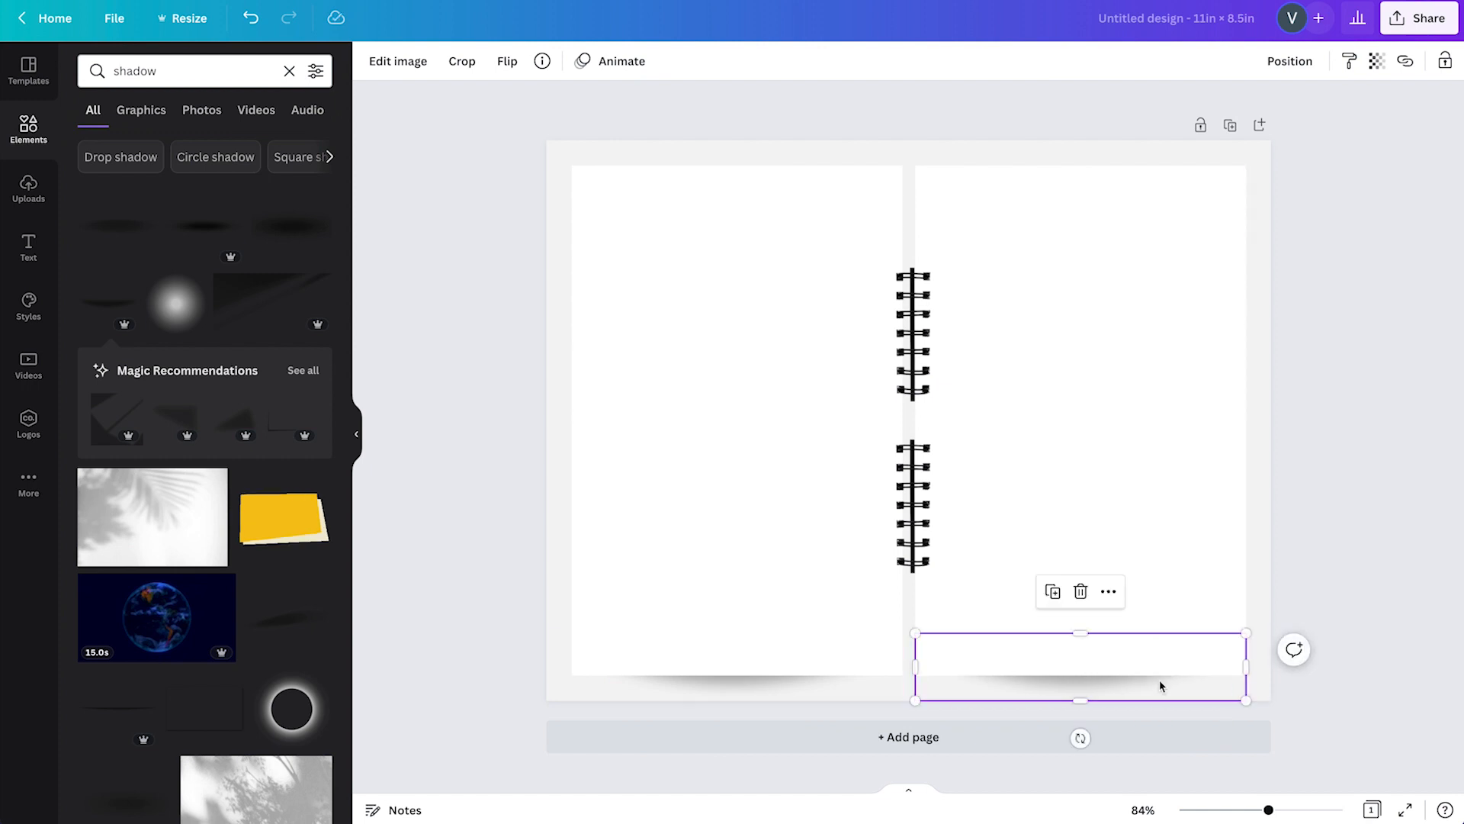
- Set the transparency value of the right page's shadow to 15 and of the left page's shadow to 32
click(1387, 64)
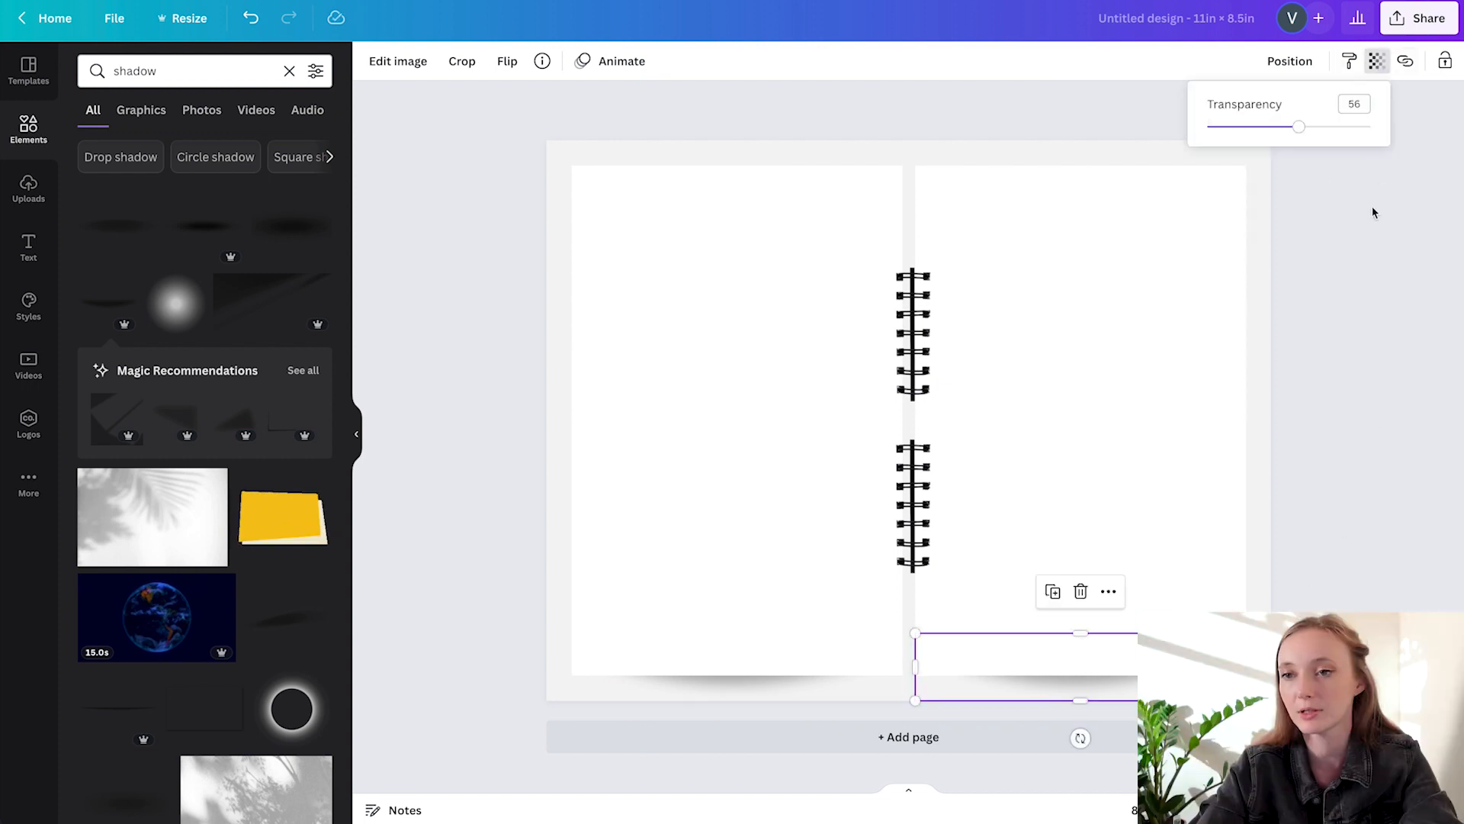
click(1248, 127)
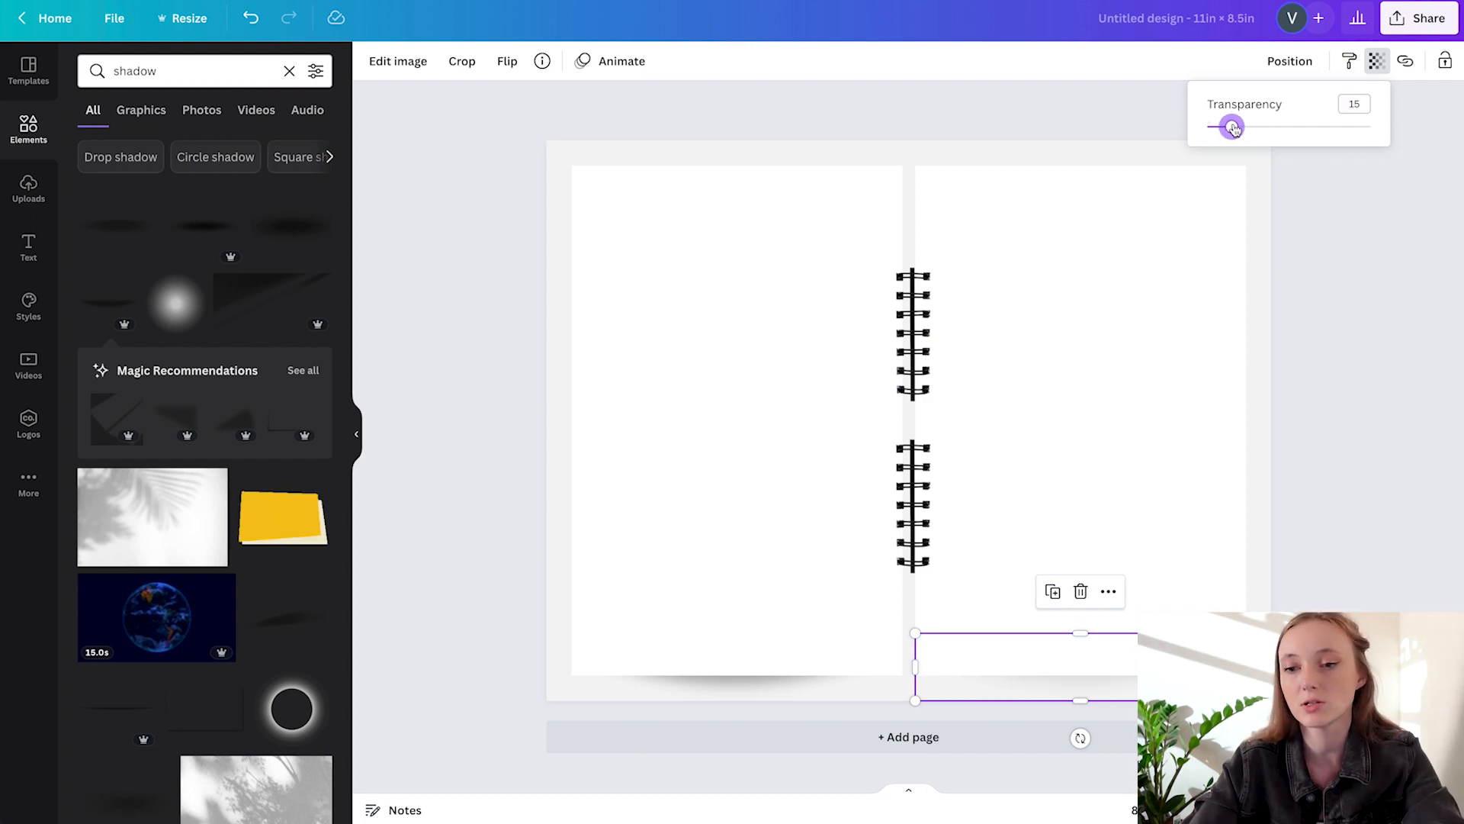
click(1395, 273)
click(1395, 273)
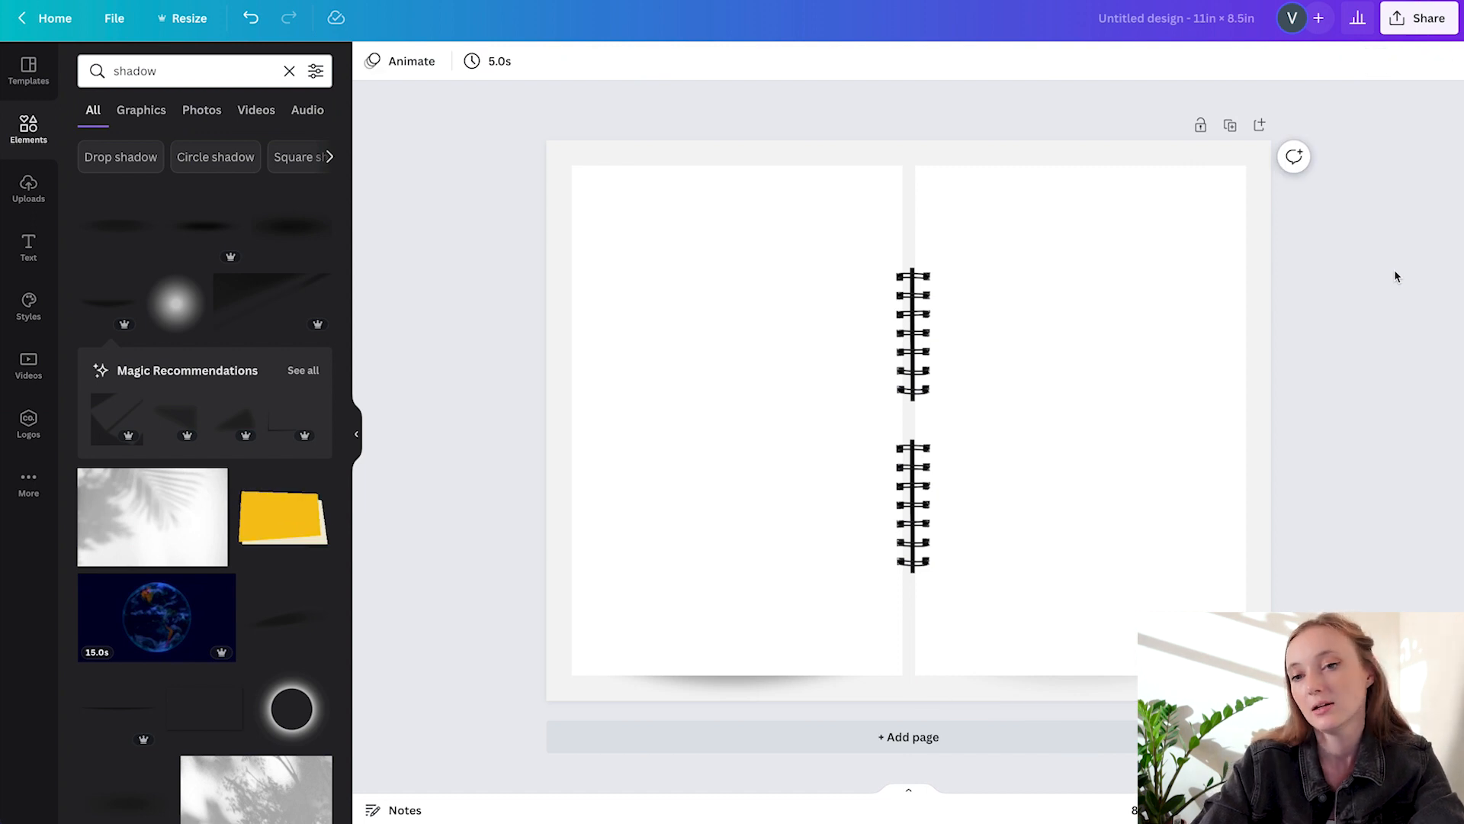
click(730, 681)
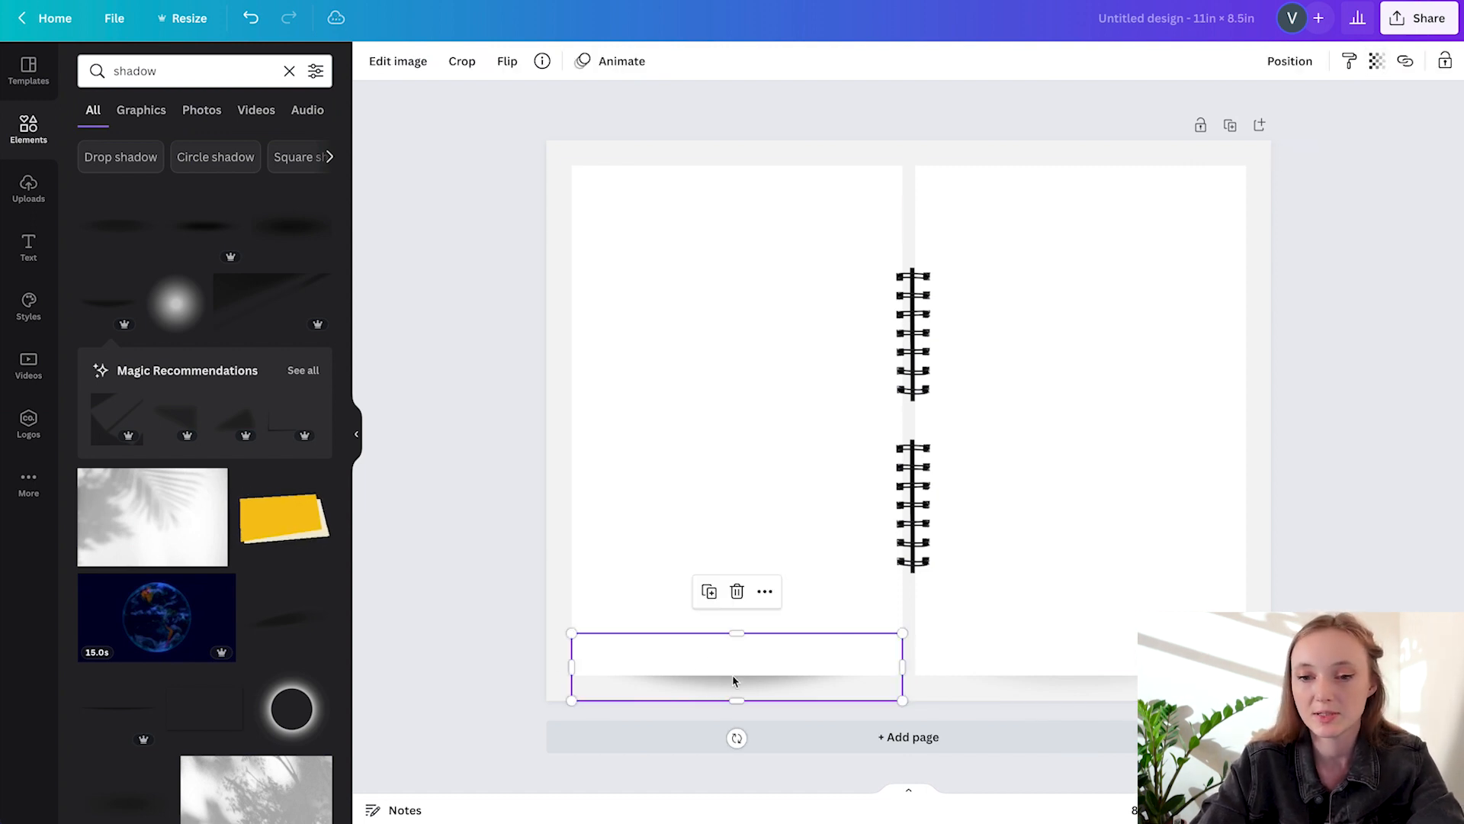
click(1376, 61)
click(1258, 127)
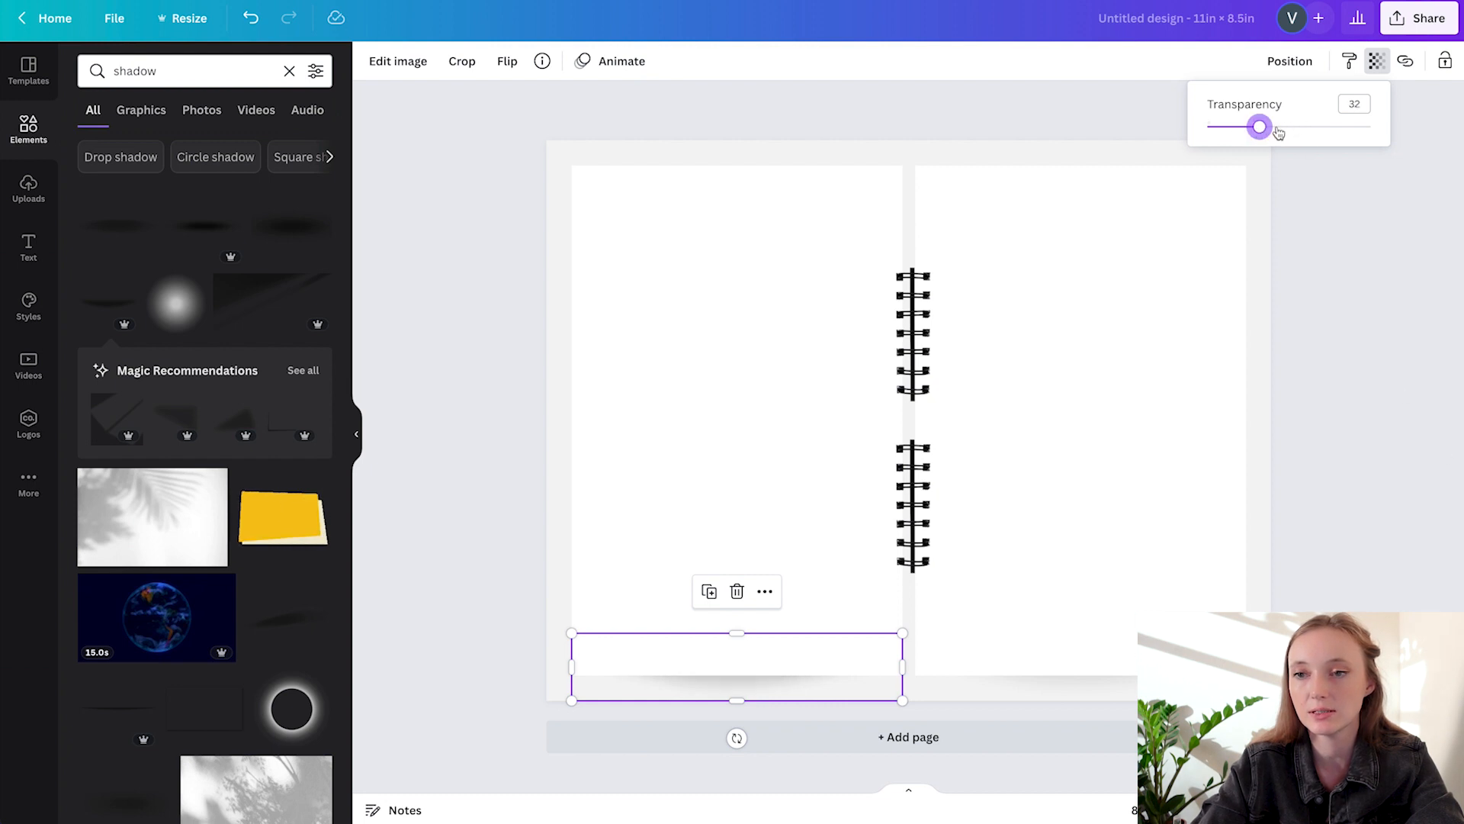
click(1295, 477)
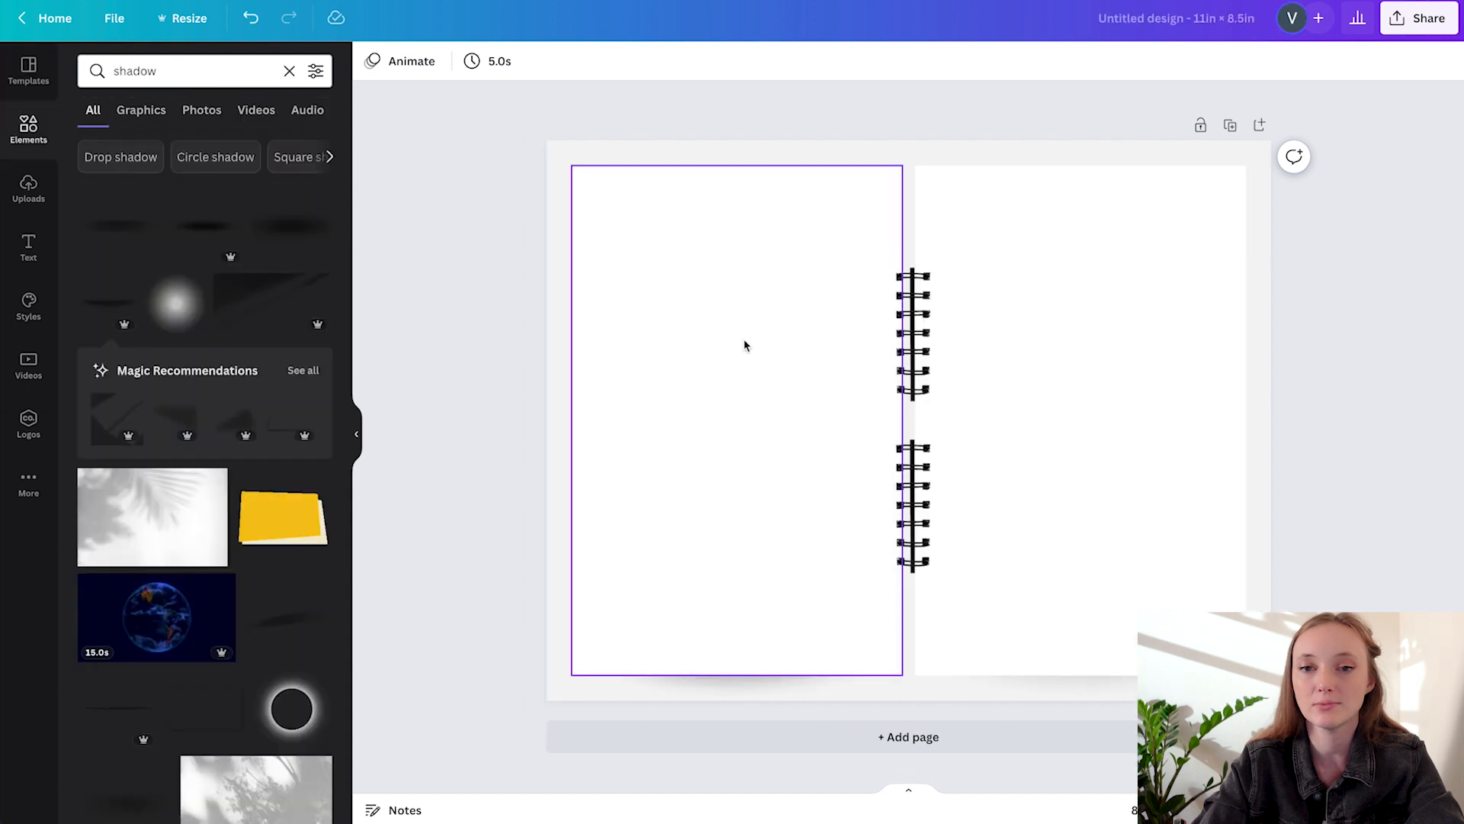
- Add a straight horizontal line to the upper part of the left page and thin its stroke weight
key(l)
drag(924, 459, 736, 279)
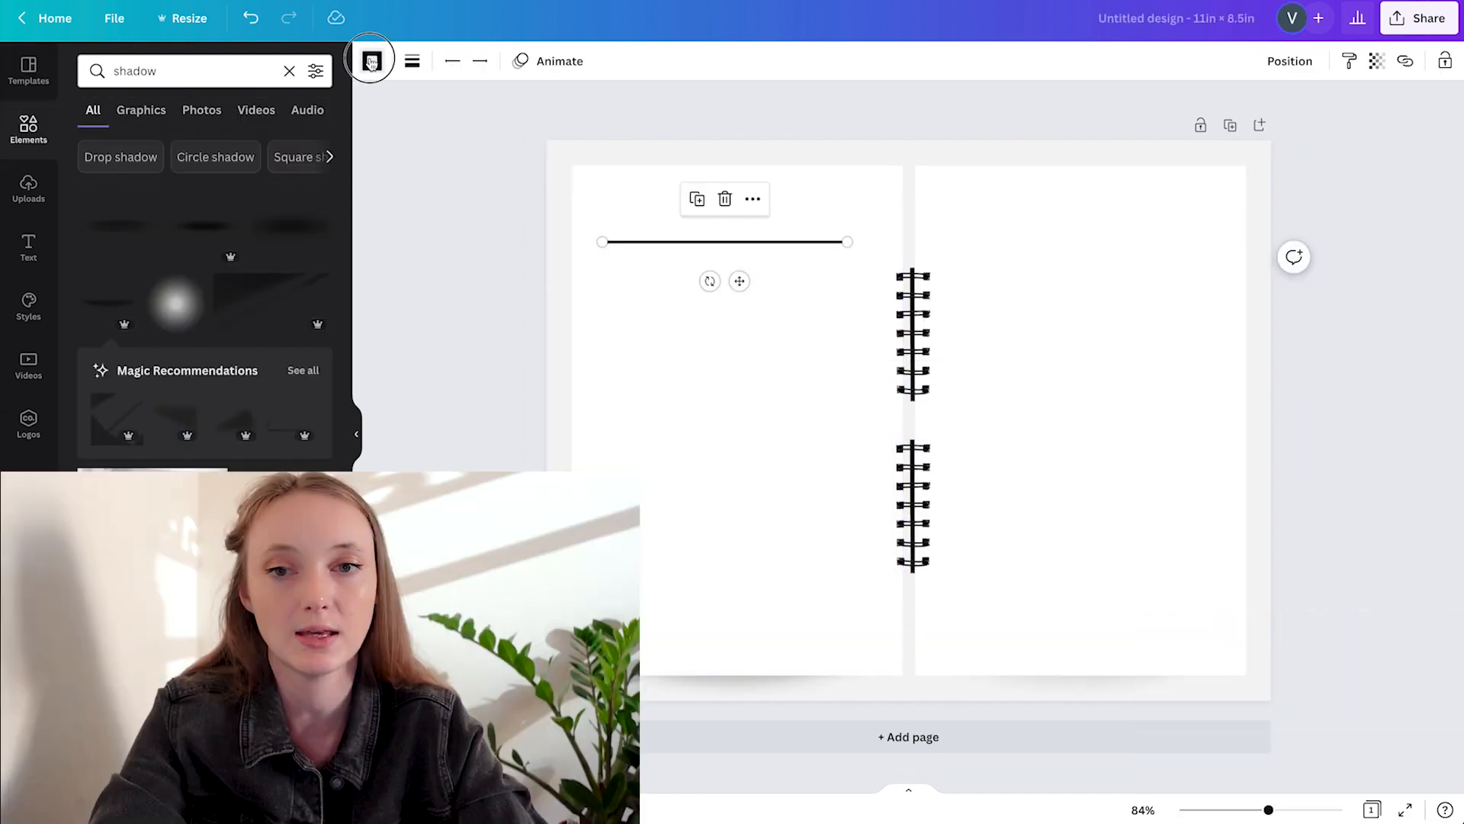
click(372, 61)
click(412, 61)
drag(431, 208, 319, 211)
click(359, 317)
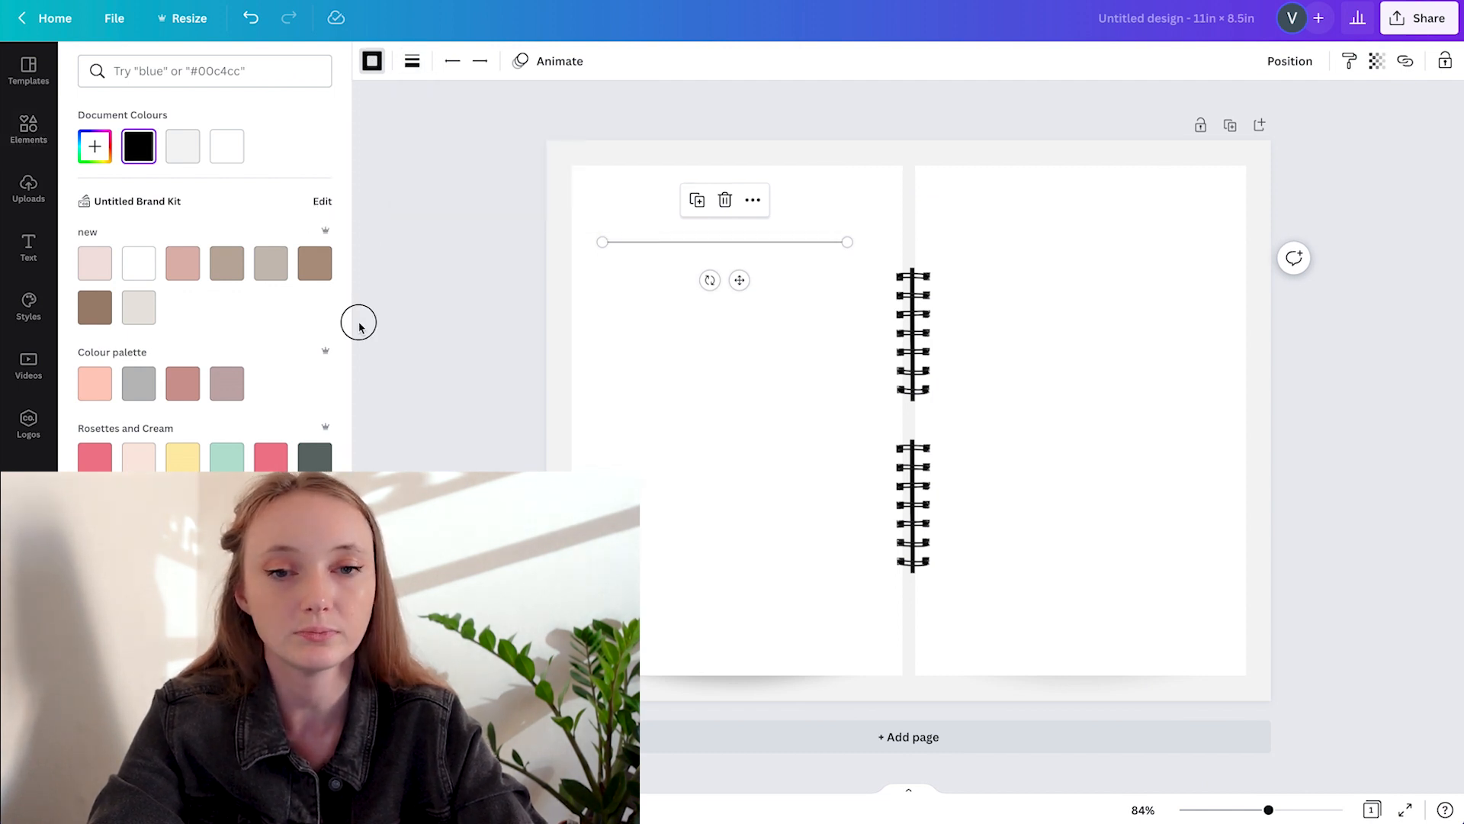
- Shorten the line to roughly half the left page's width and move it up near the page's top edge
drag(847, 242, 747, 227)
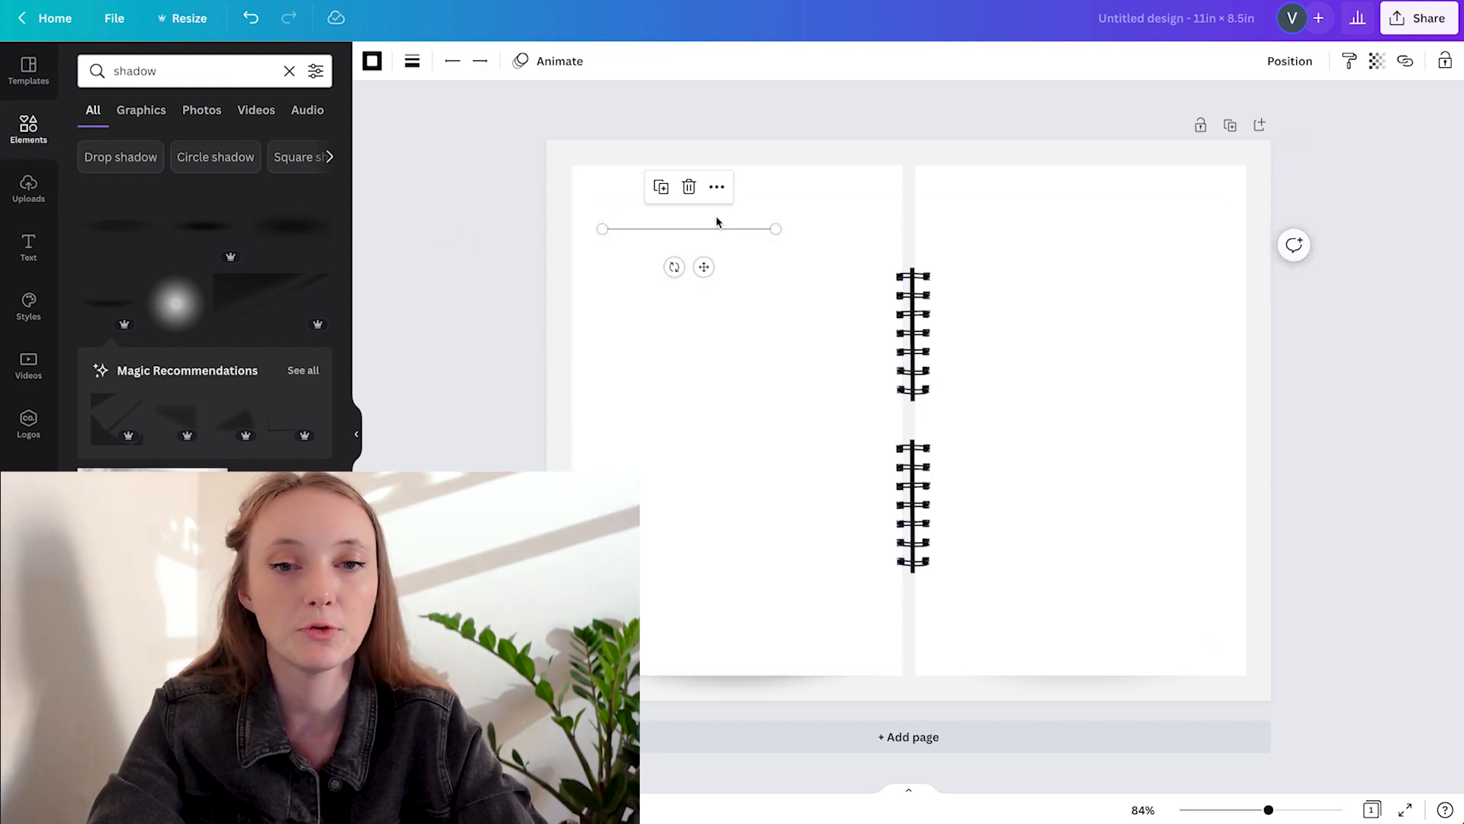
drag(643, 237, 642, 207)
click(473, 196)
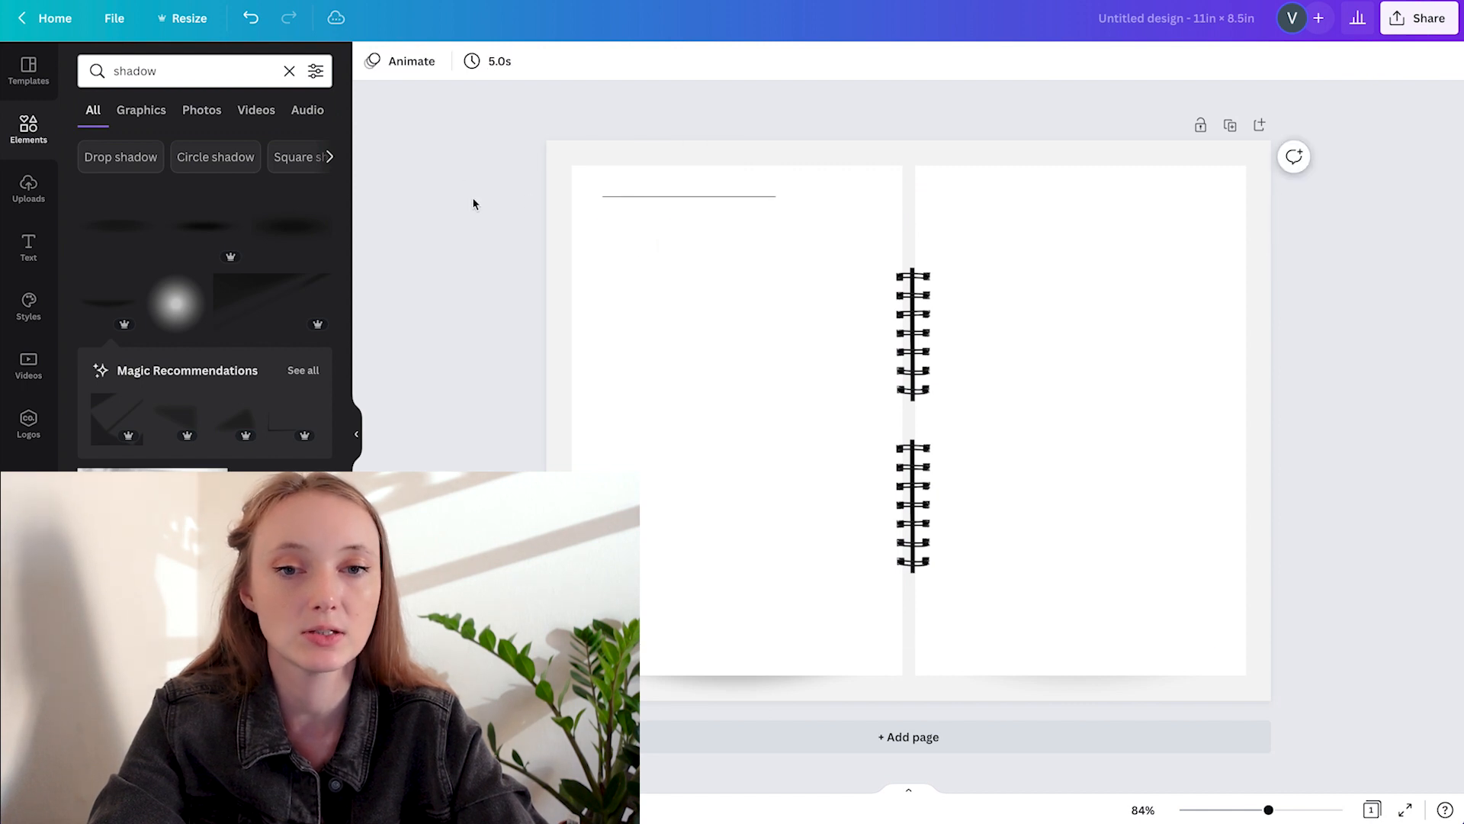
click(702, 194)
drag(728, 202, 726, 195)
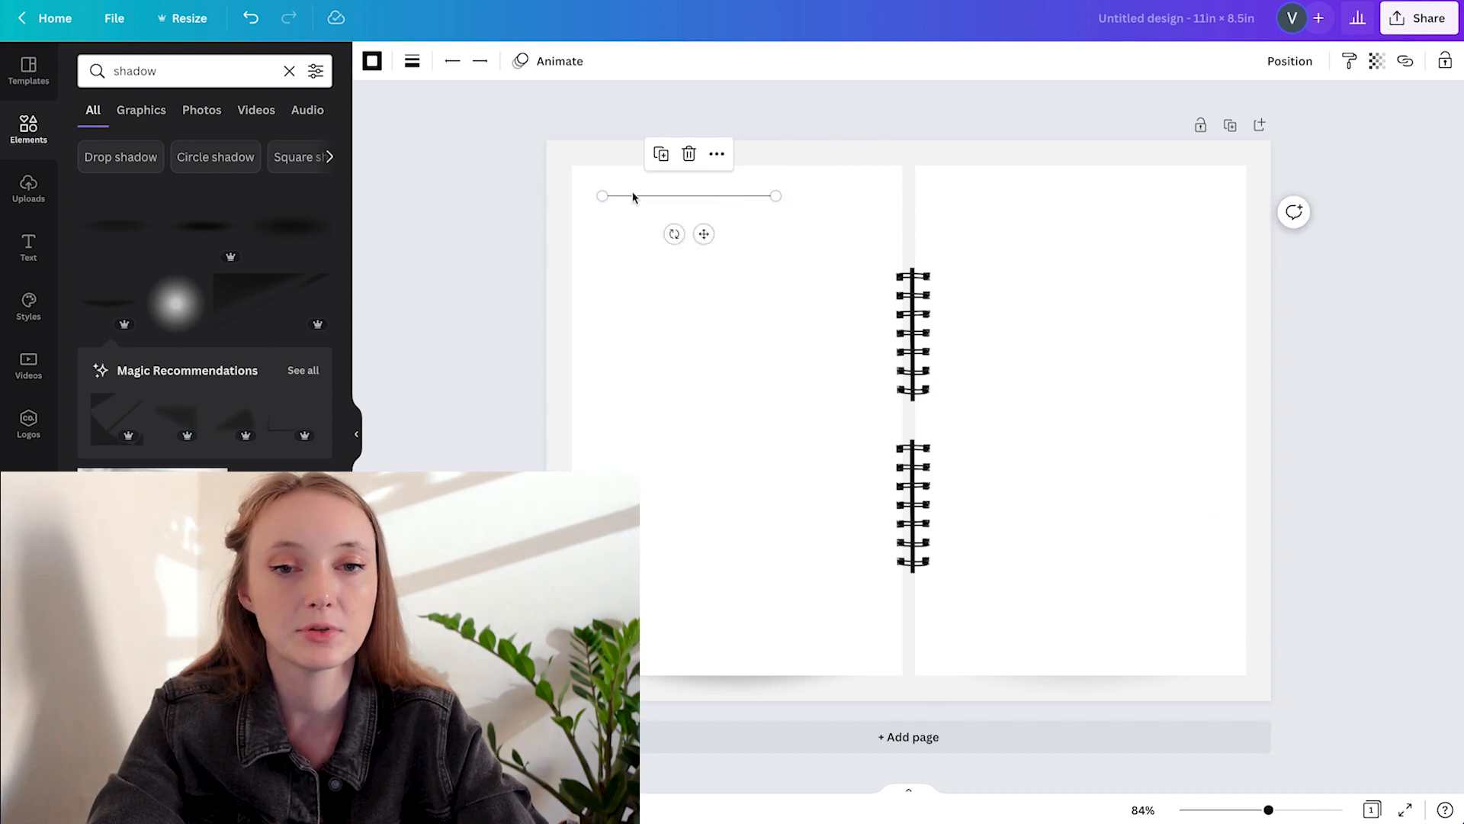
click(487, 261)
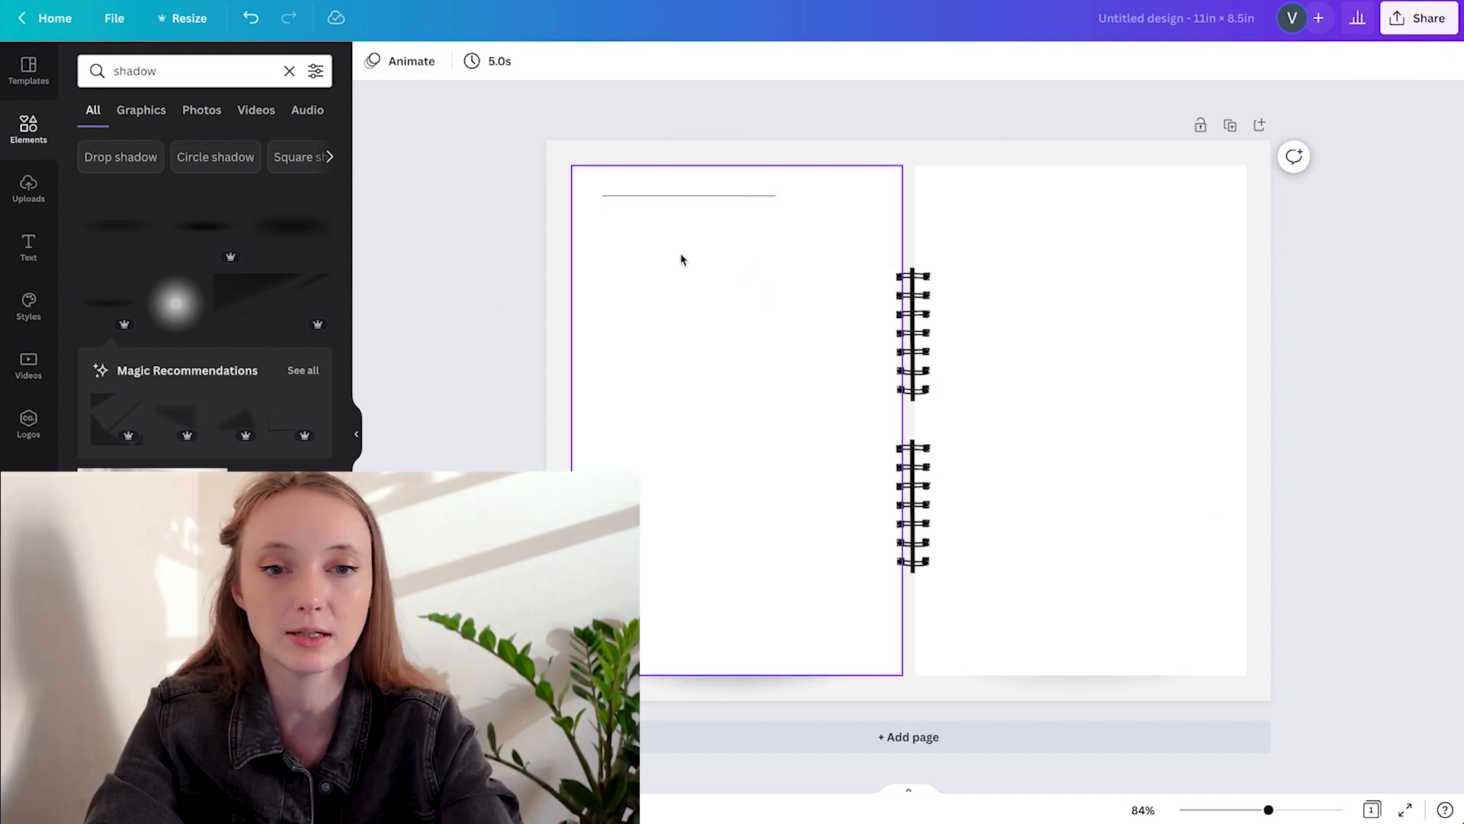
- Add a text box just above the line on the left page and enter "Month" in it
key(t)
key(BackSpace)
click(450, 263)
key(t)
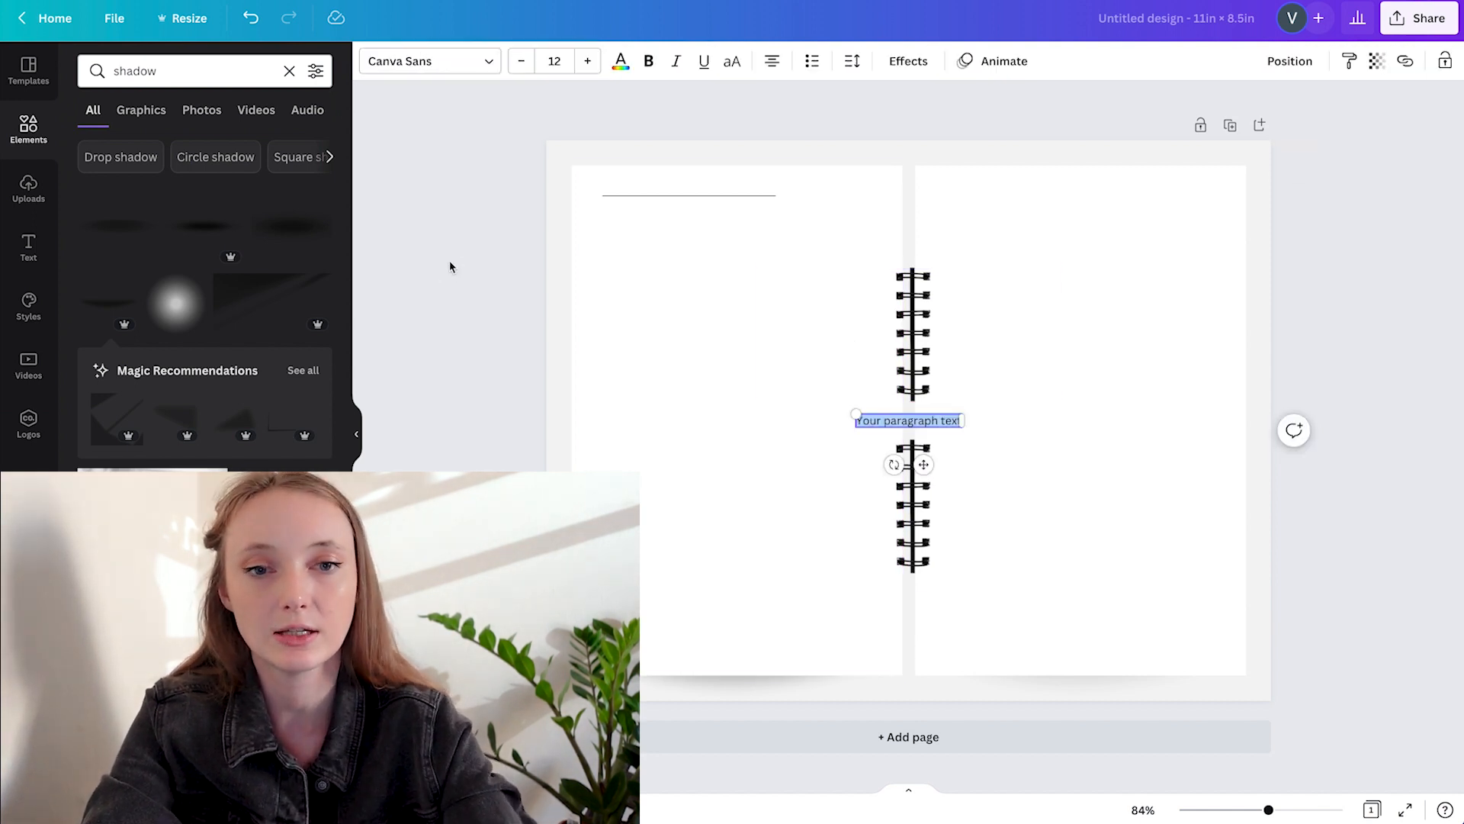
drag(918, 460, 673, 227)
text(Month)
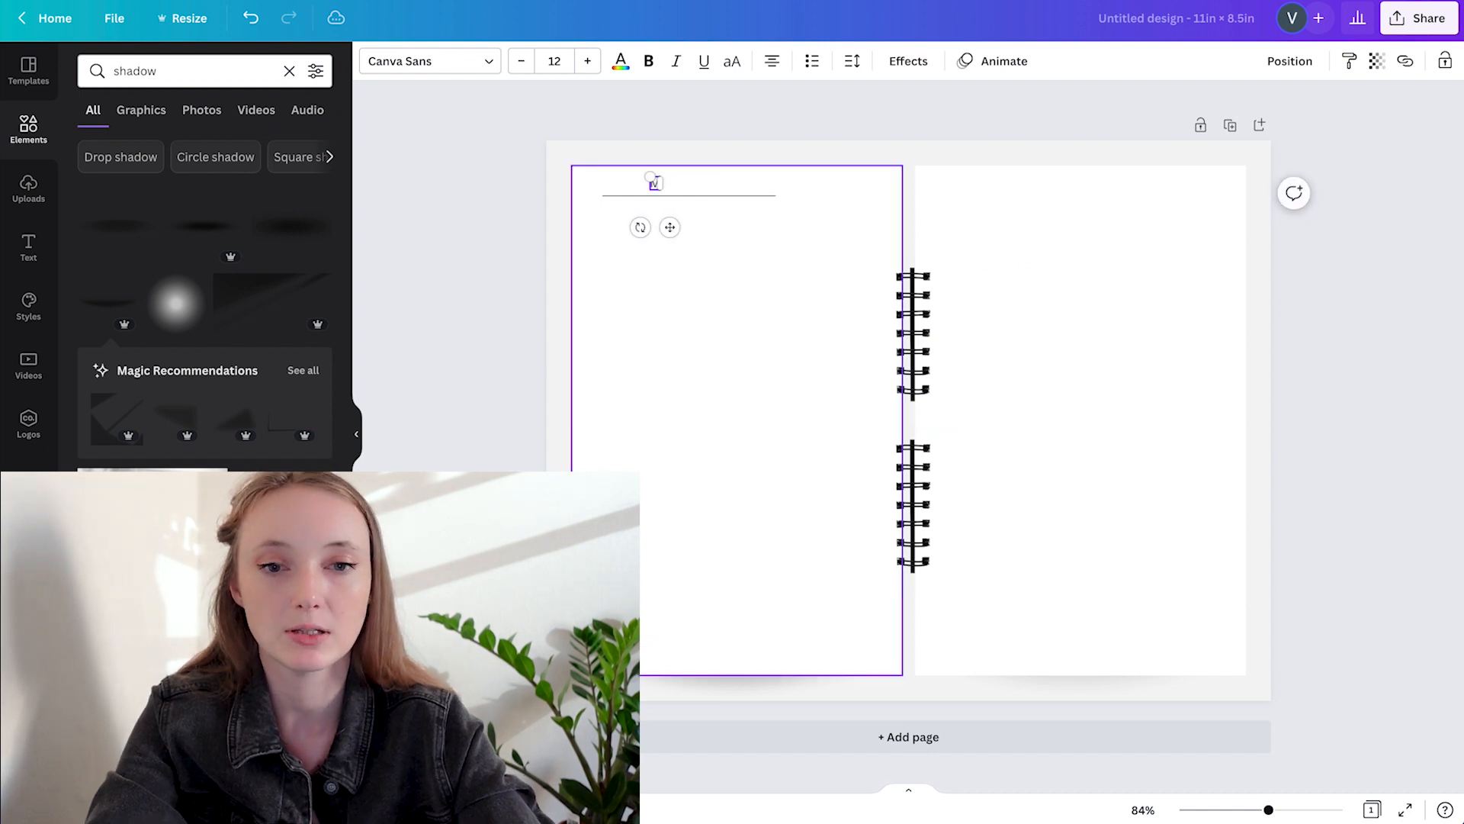
- Set the "Month:" label to the Playfair Display font and align it with the start of the line below it
click(411, 62)
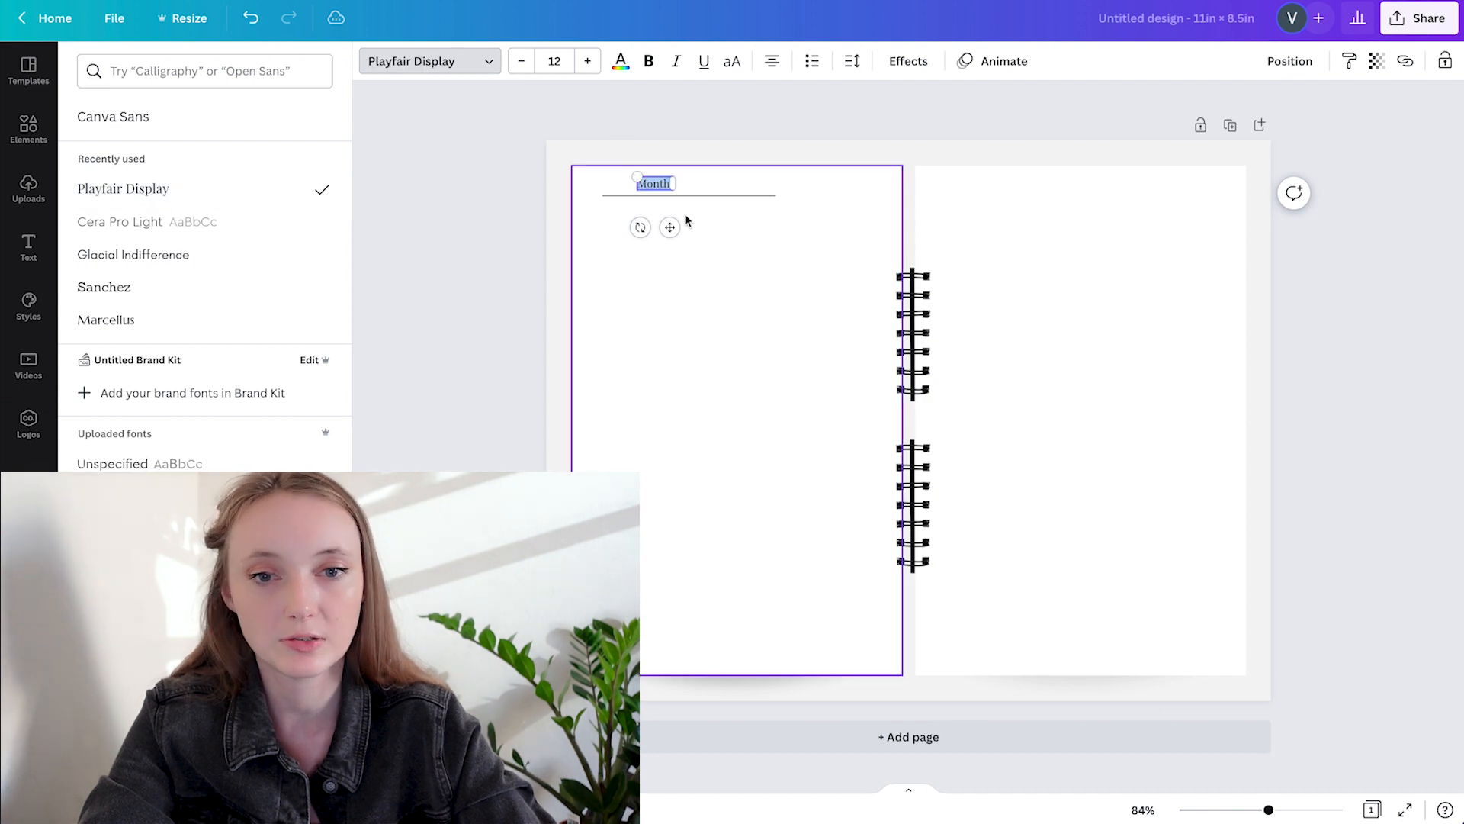
drag(670, 227, 637, 227)
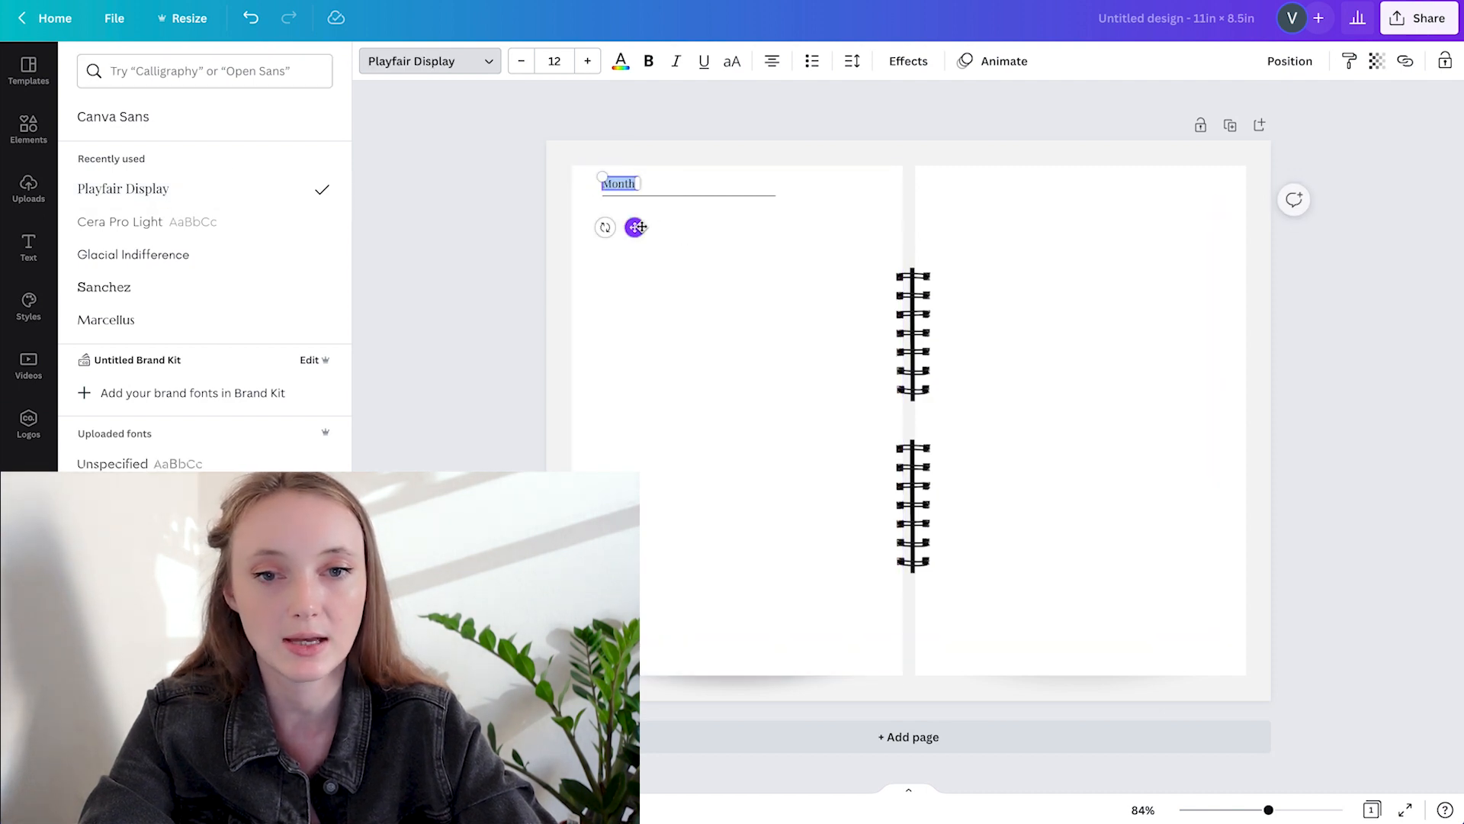
click(465, 250)
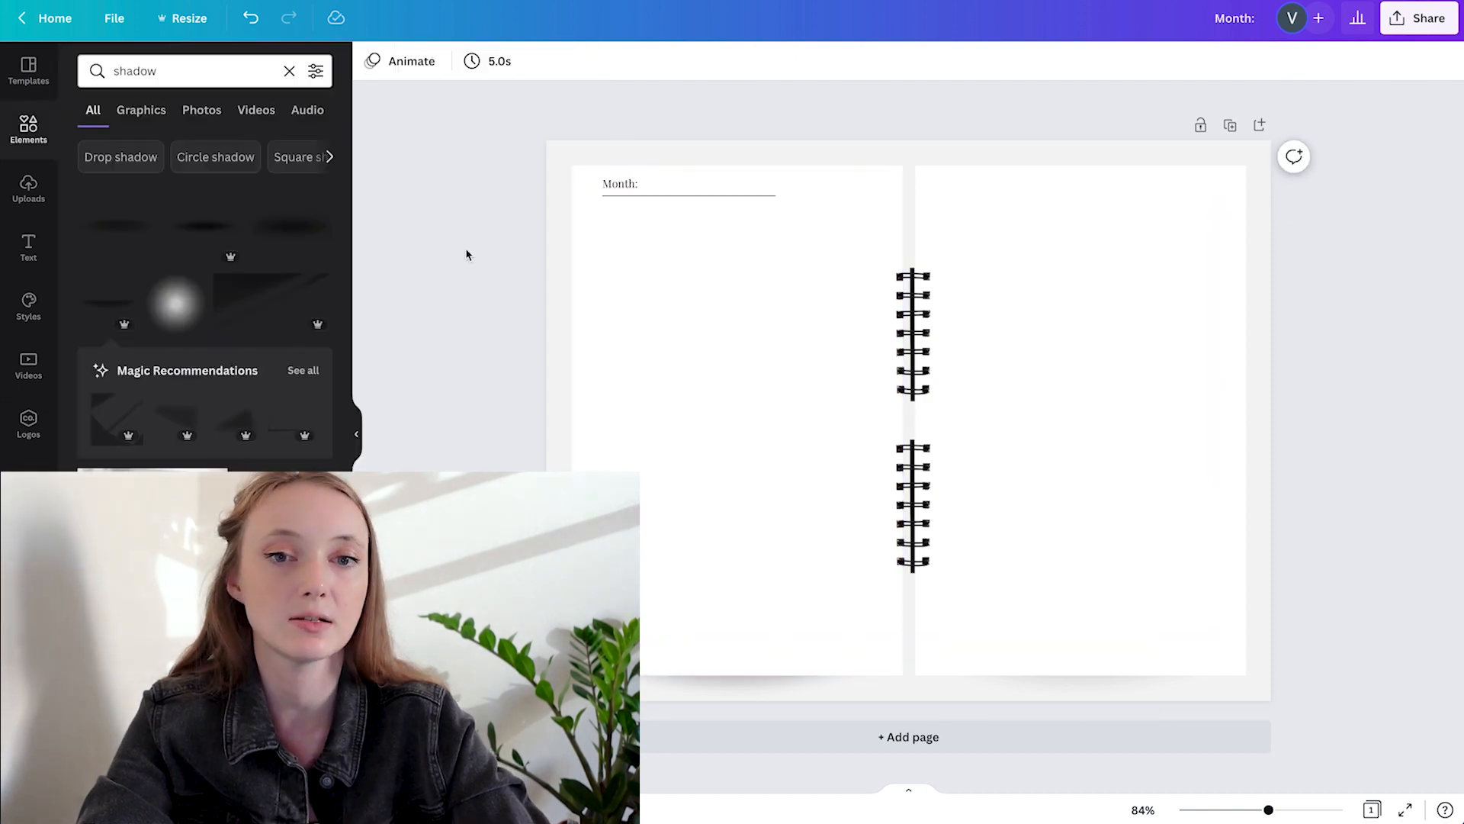
- Move the "Month:" label and its line together slightly down and toward the left page's outer edge
click(634, 197)
shift+click(625, 188)
drag(625, 191, 616, 197)
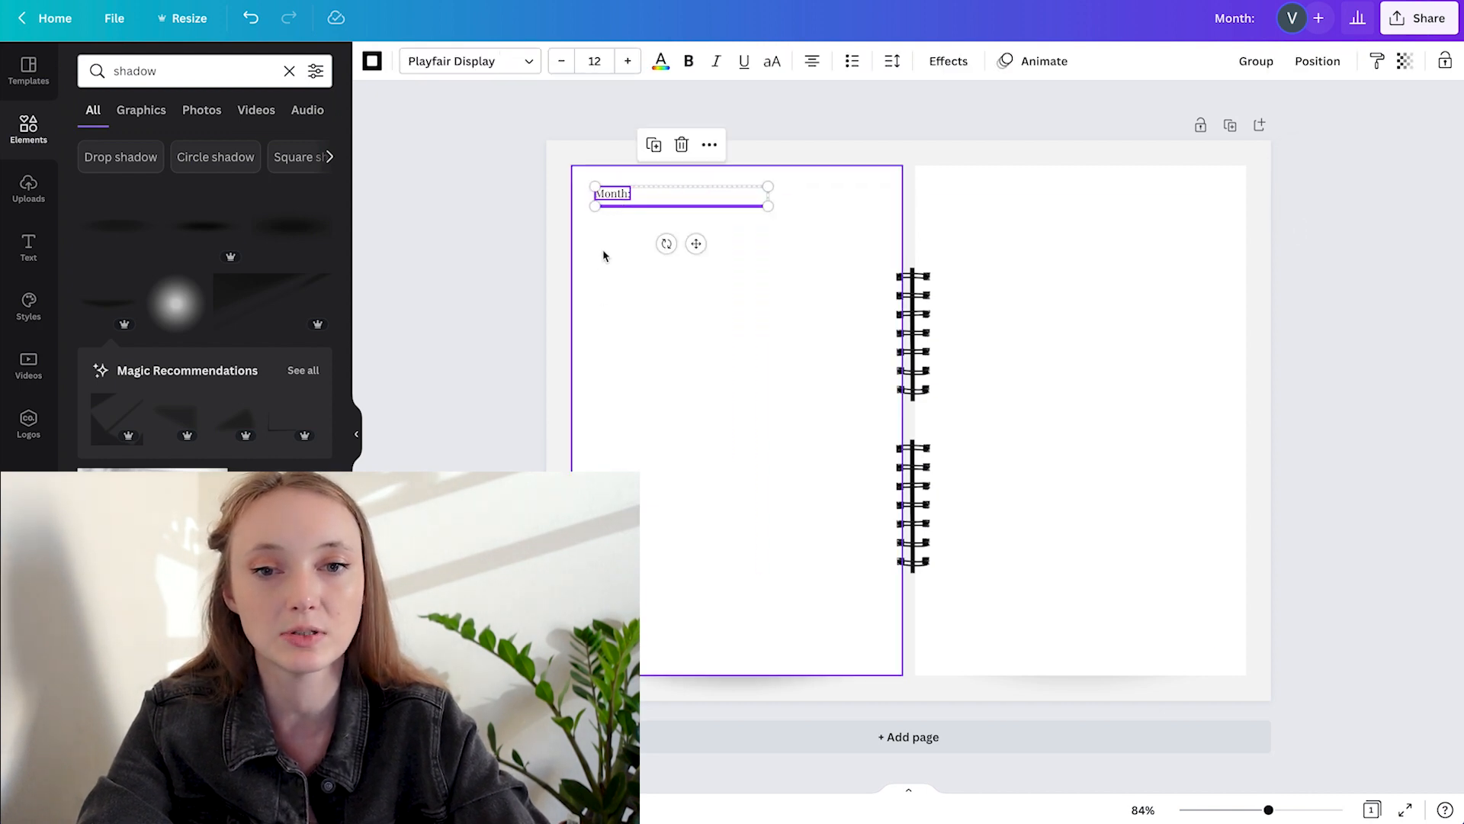
click(99, 17)
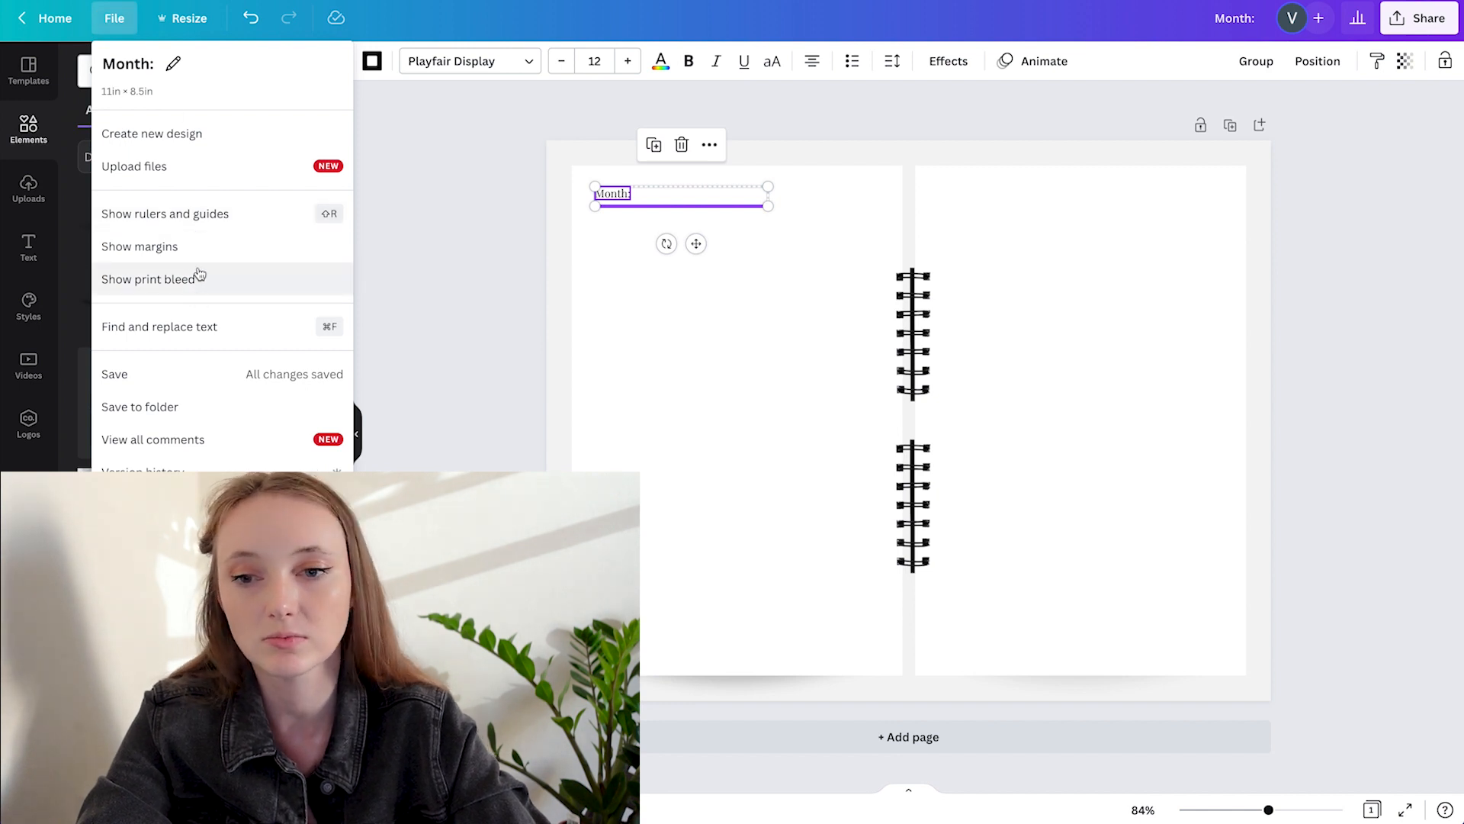
click(538, 249)
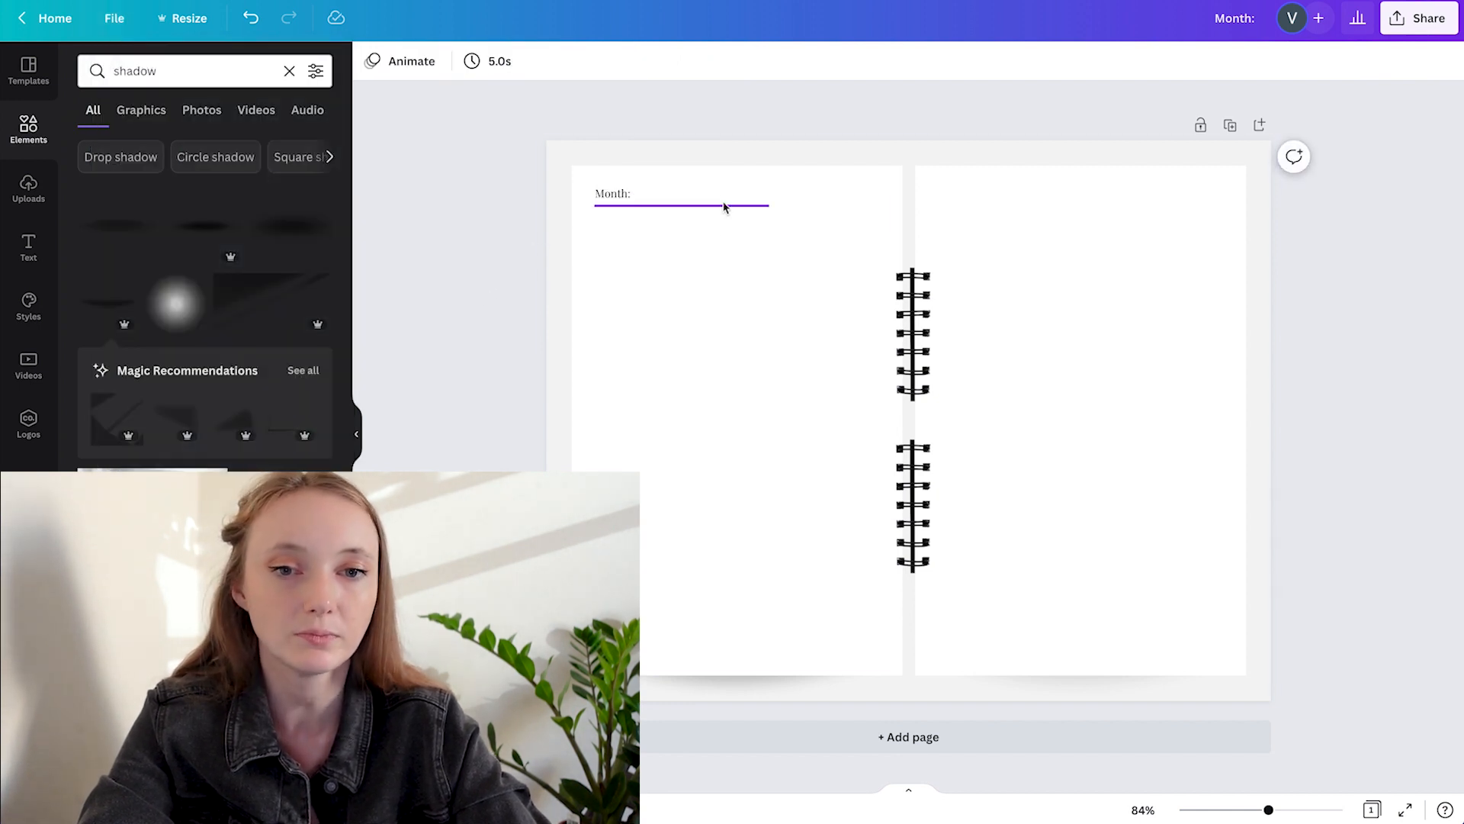
click(620, 196)
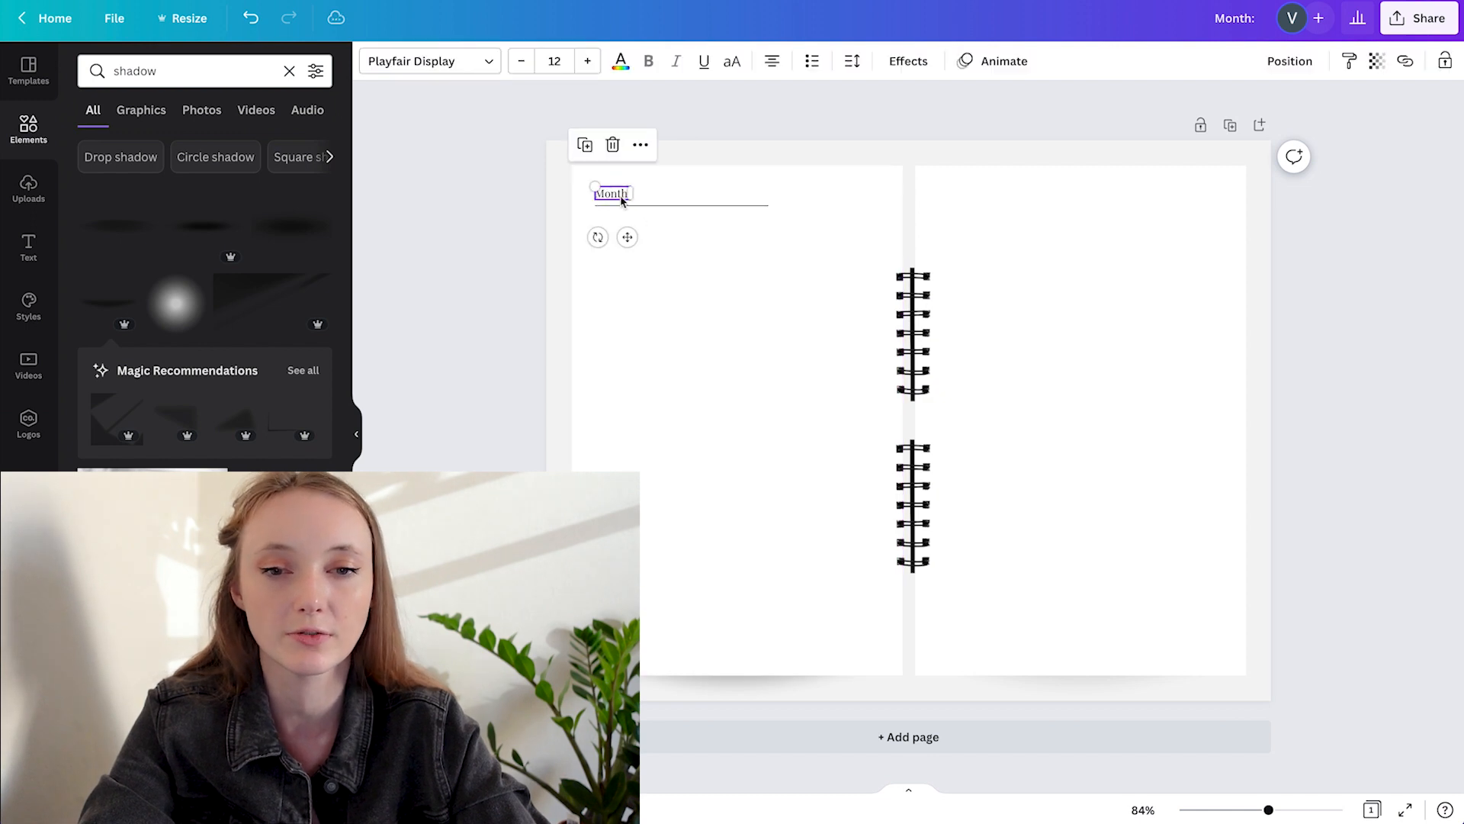
shift+click(660, 206)
drag(661, 206, 660, 206)
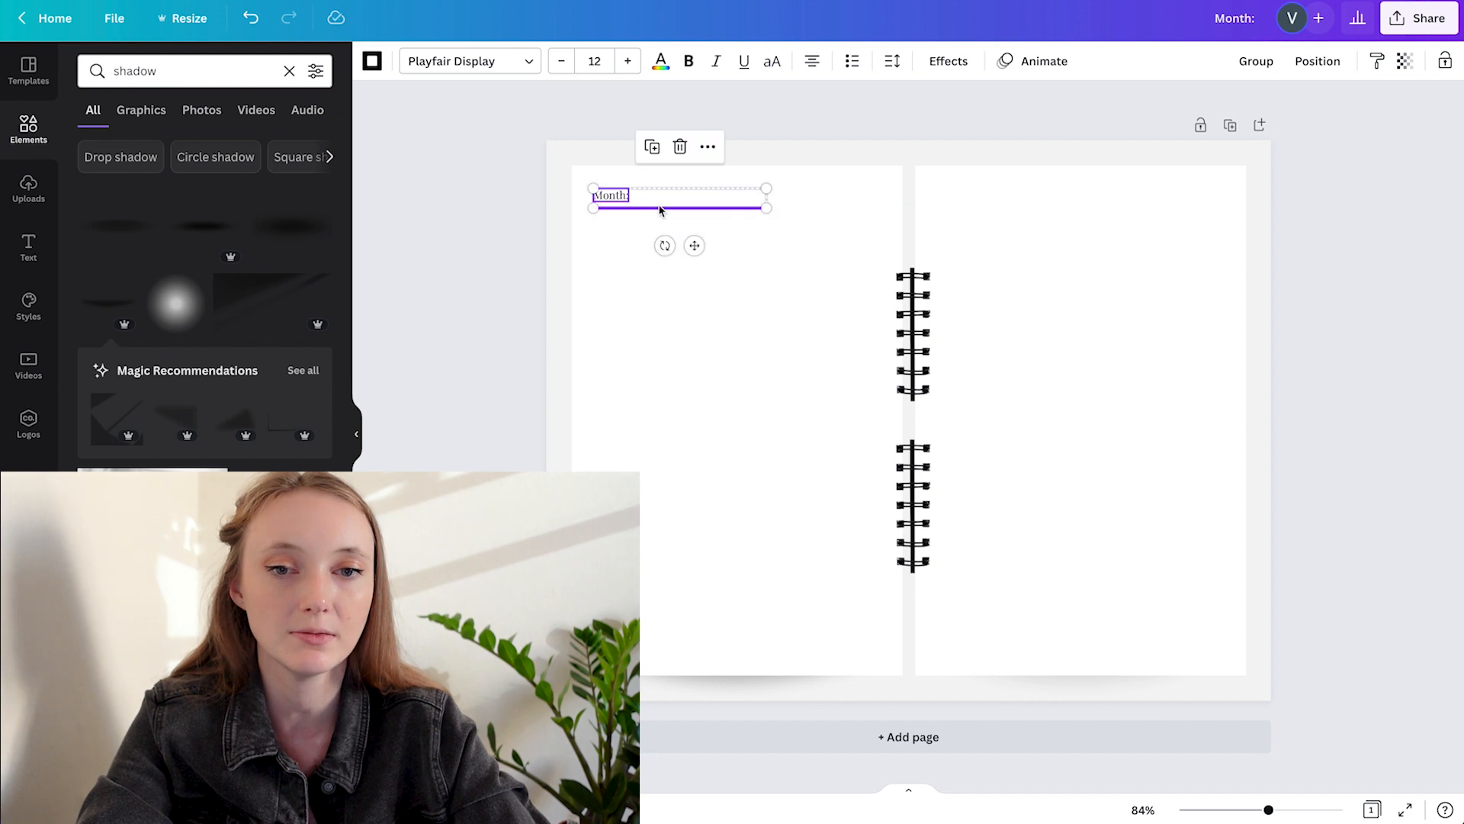
click(375, 275)
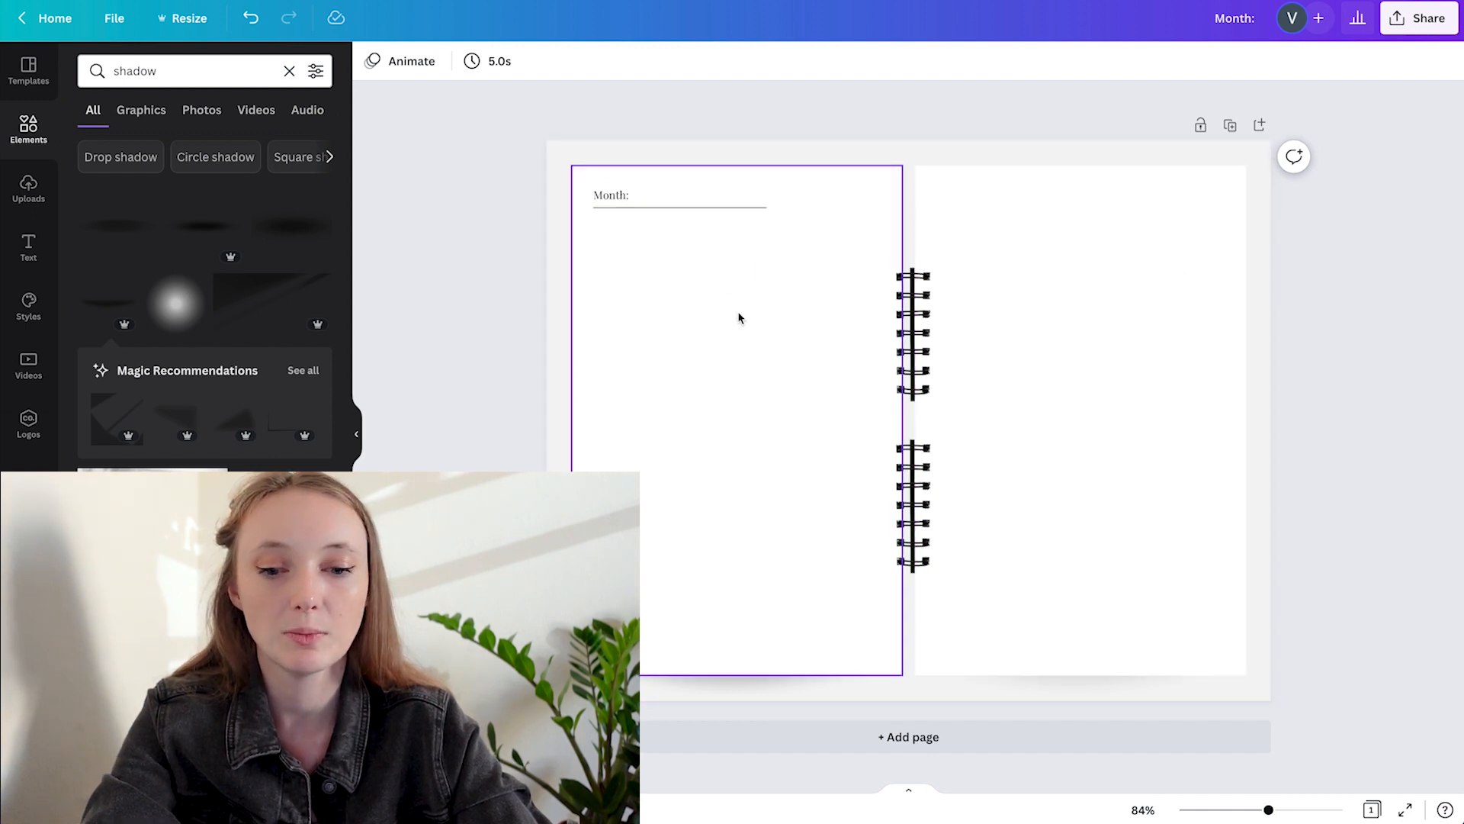
- Place matching narrow pink guide strips along the outer edges of the left and right pages and group them
key(ctrl+v)
drag(945, 363, 694, 242)
drag(737, 297, 1236, 260)
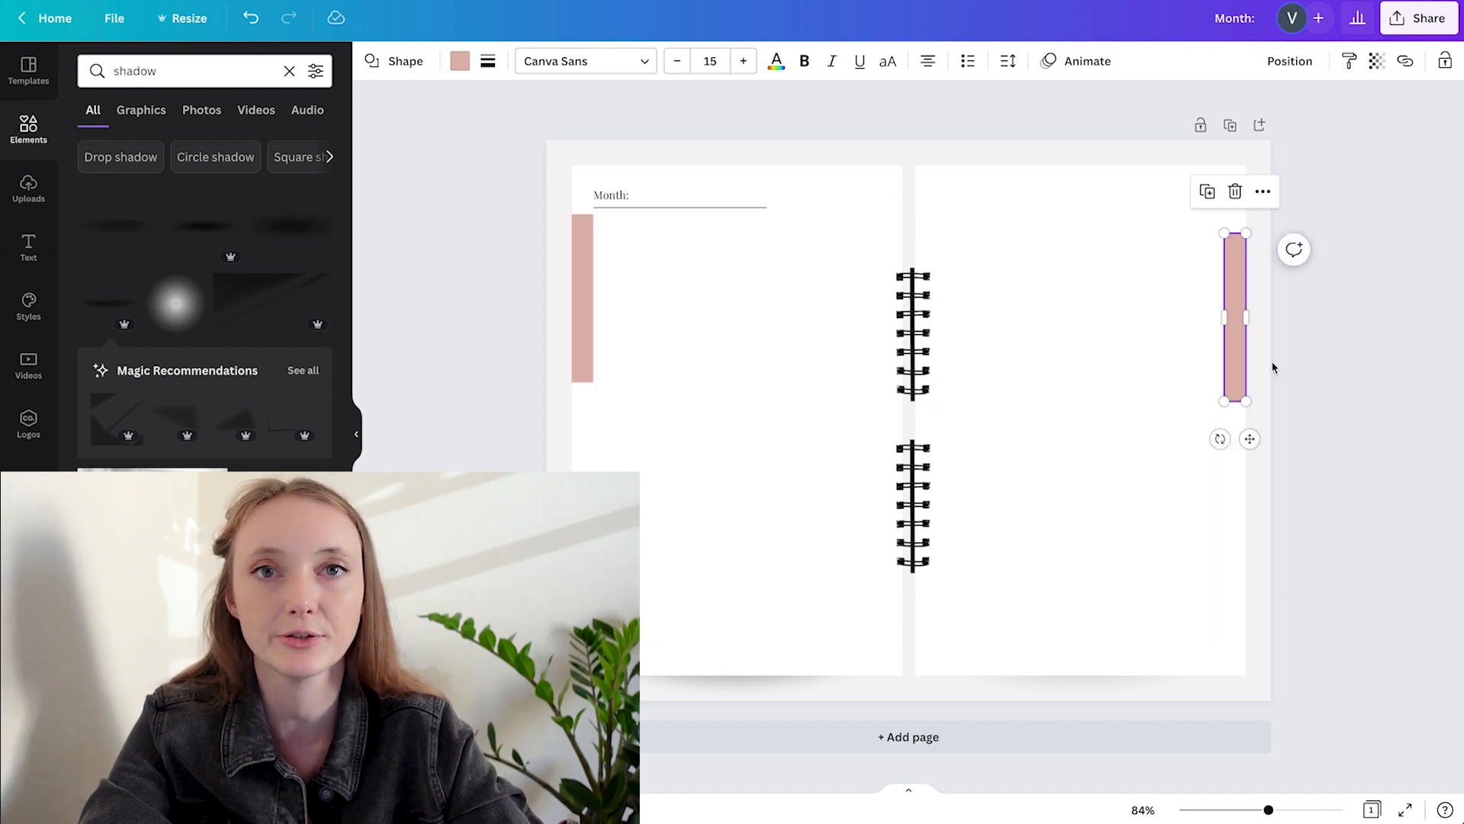
shift+click(585, 261)
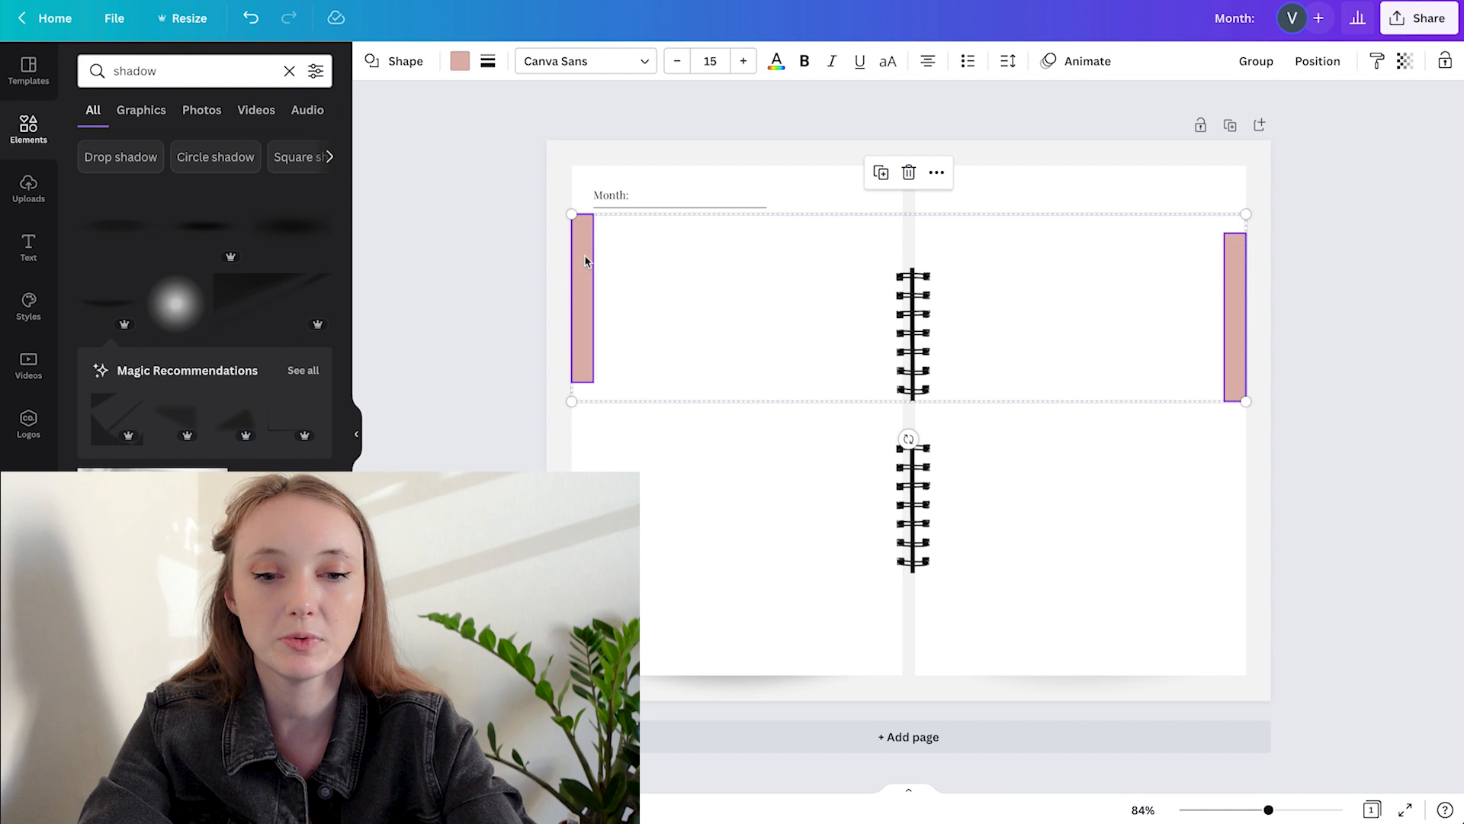
key(ctrl+g)
click(448, 203)
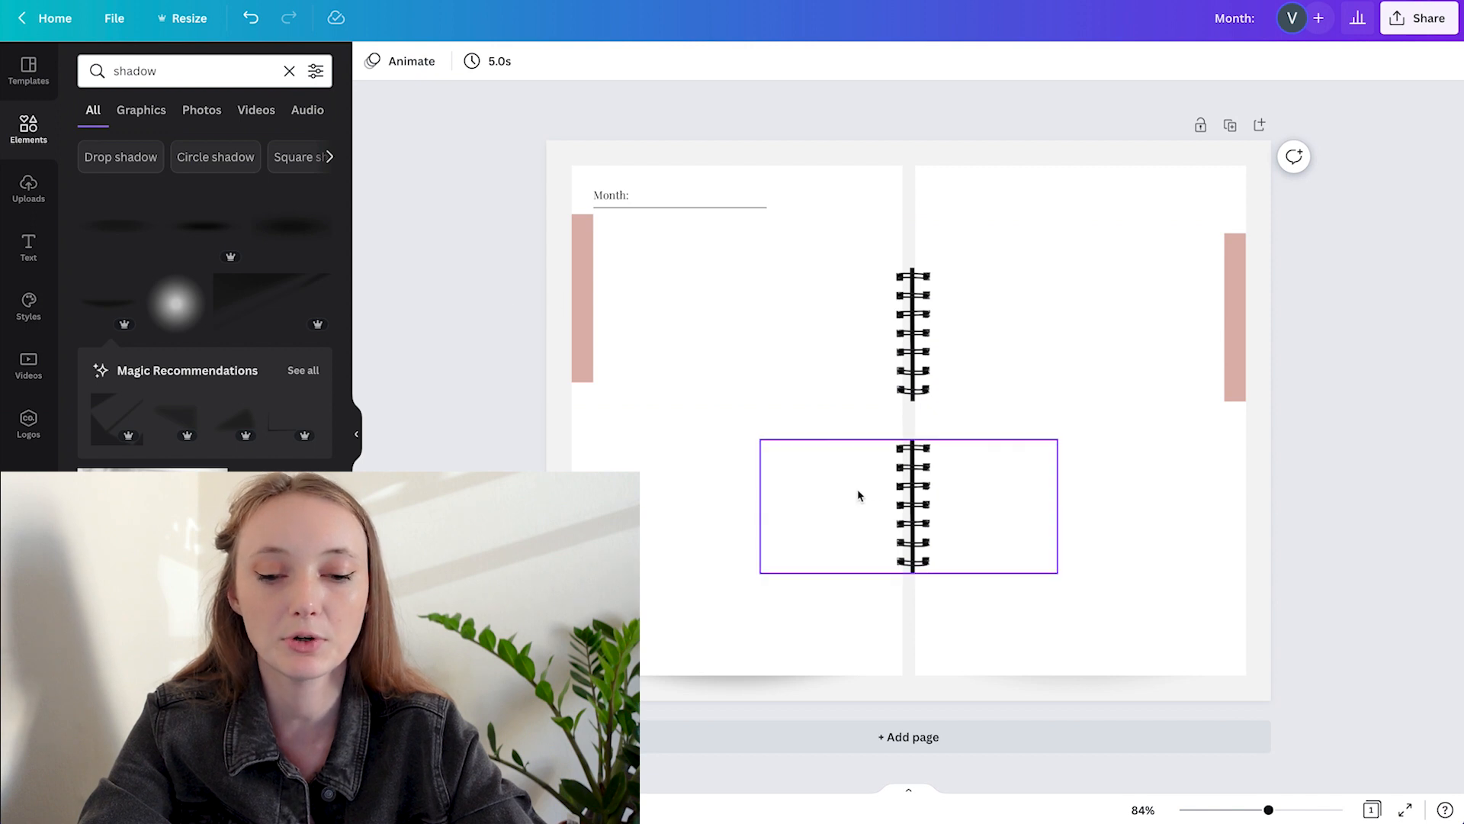
- Add a pink square, shrink it and duplicate it into an evenly spaced row of four under the "Month:" line
key(r)
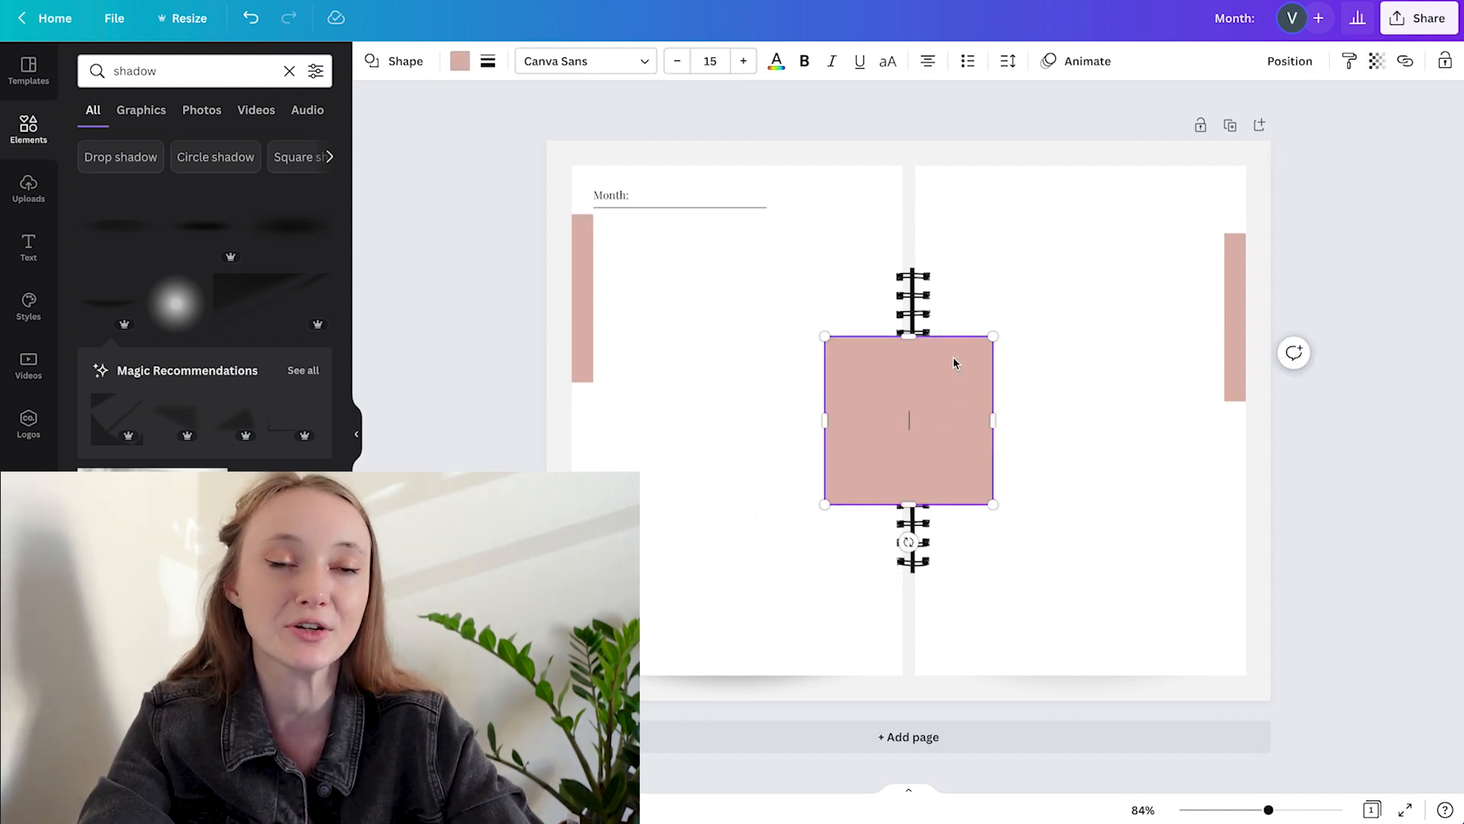
drag(945, 365, 717, 246)
drag(761, 382, 710, 333)
drag(677, 282, 862, 245)
click(741, 245)
click(735, 245)
- Scale the row of four squares down together so it ends before the spiral binding
shift+click(797, 252)
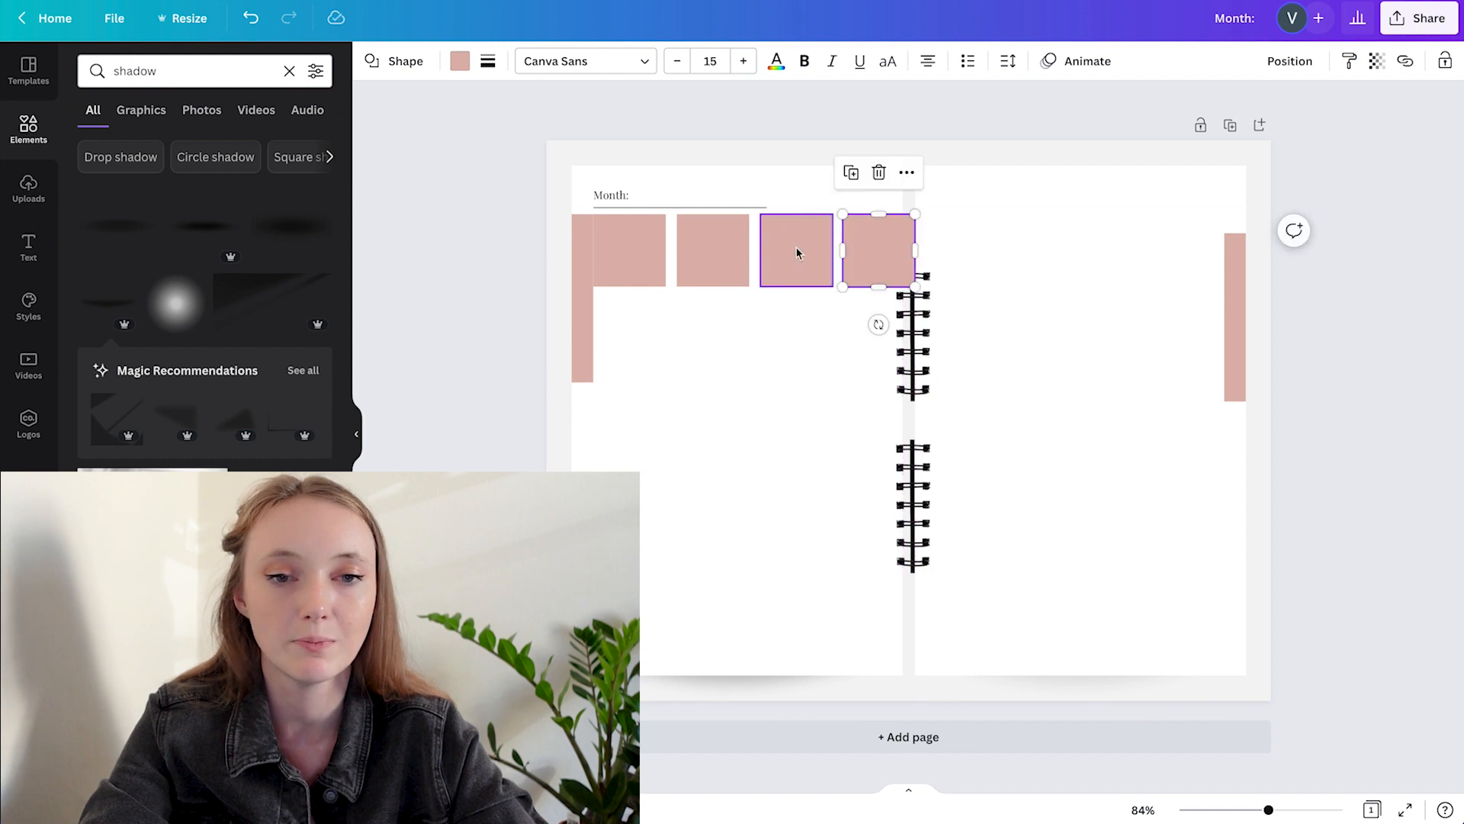
shift+click(685, 246)
shift+click(665, 250)
shift+click(644, 245)
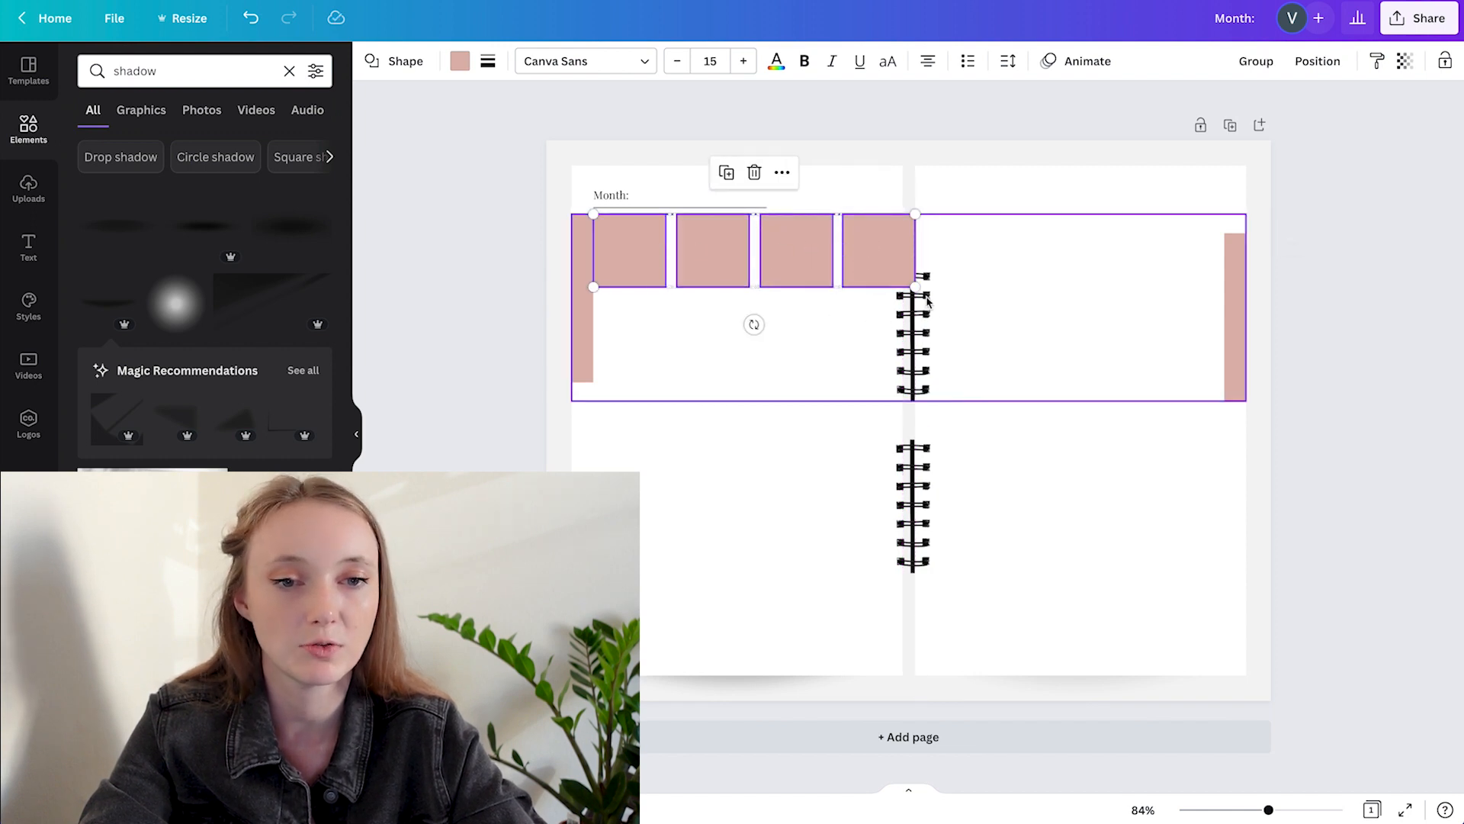
drag(913, 286, 876, 265)
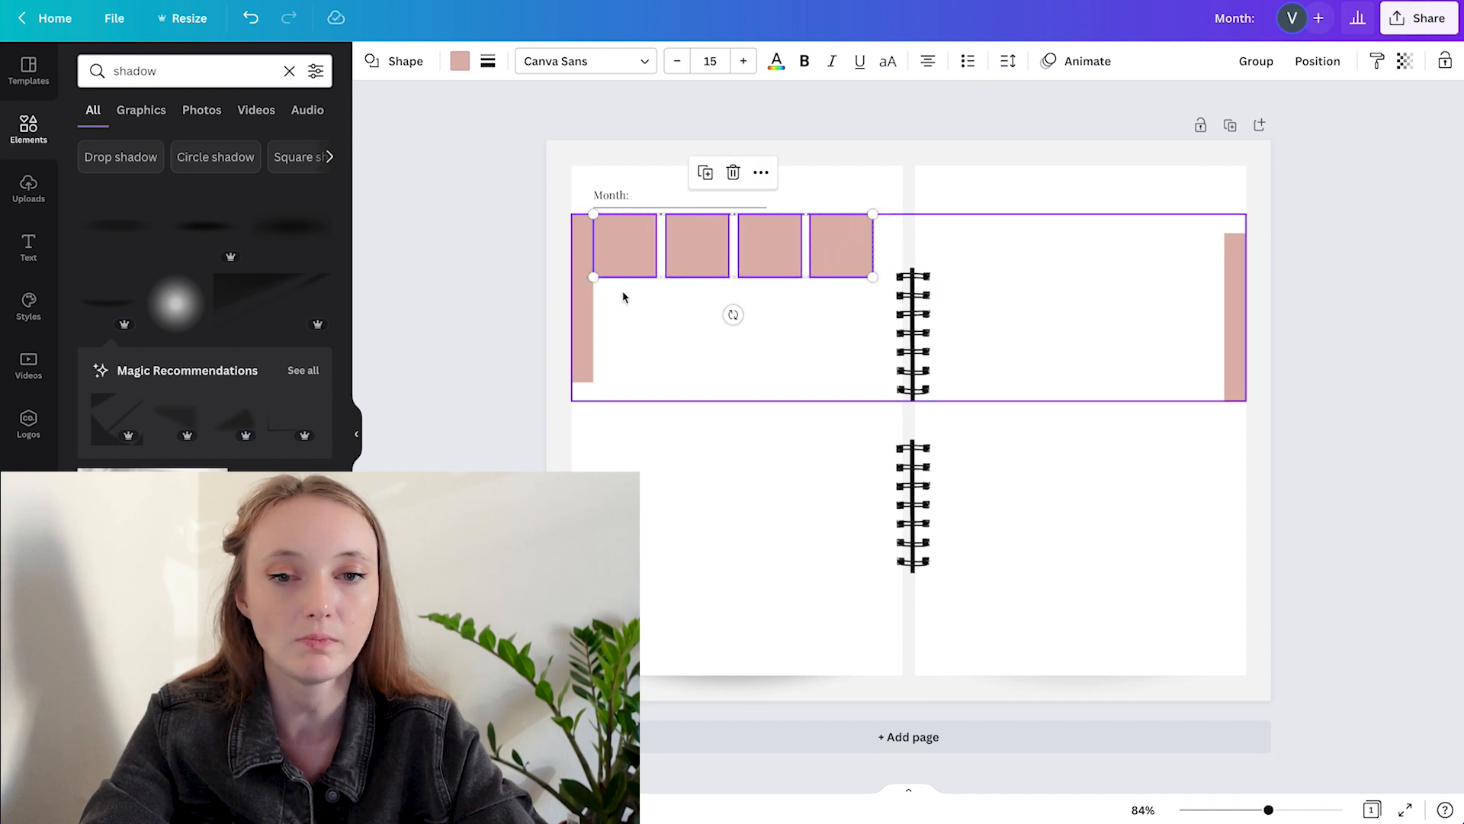
- Ungroup the guide strips and place a copy of the left strip along the left page's inner edge
click(579, 283)
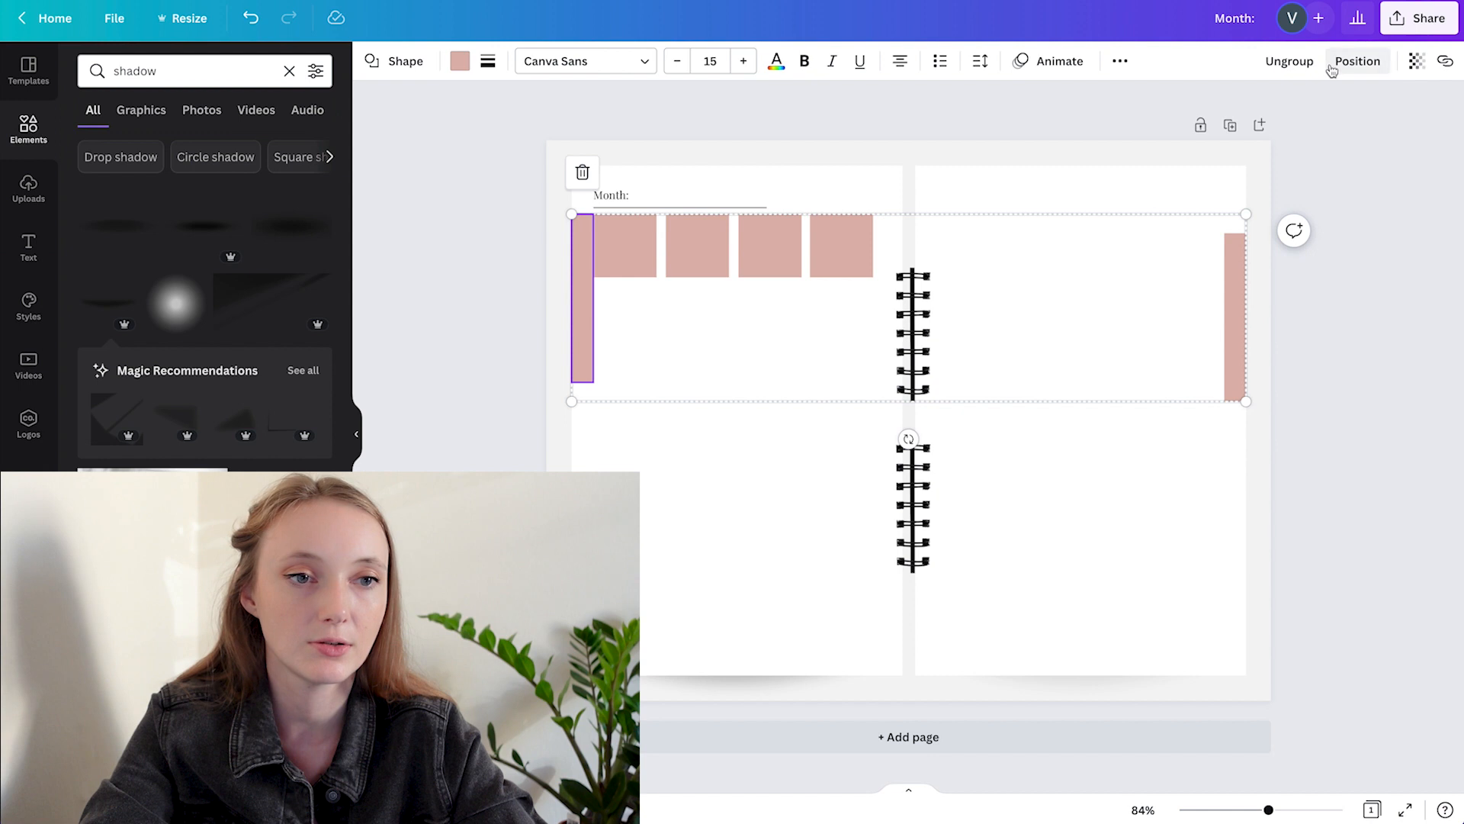
click(536, 397)
click(584, 322)
drag(582, 317, 894, 316)
- Scale the four squares together so the row fits exactly between the left page's two guide strips
click(831, 241)
shift+click(773, 244)
shift+click(726, 247)
shift+click(618, 242)
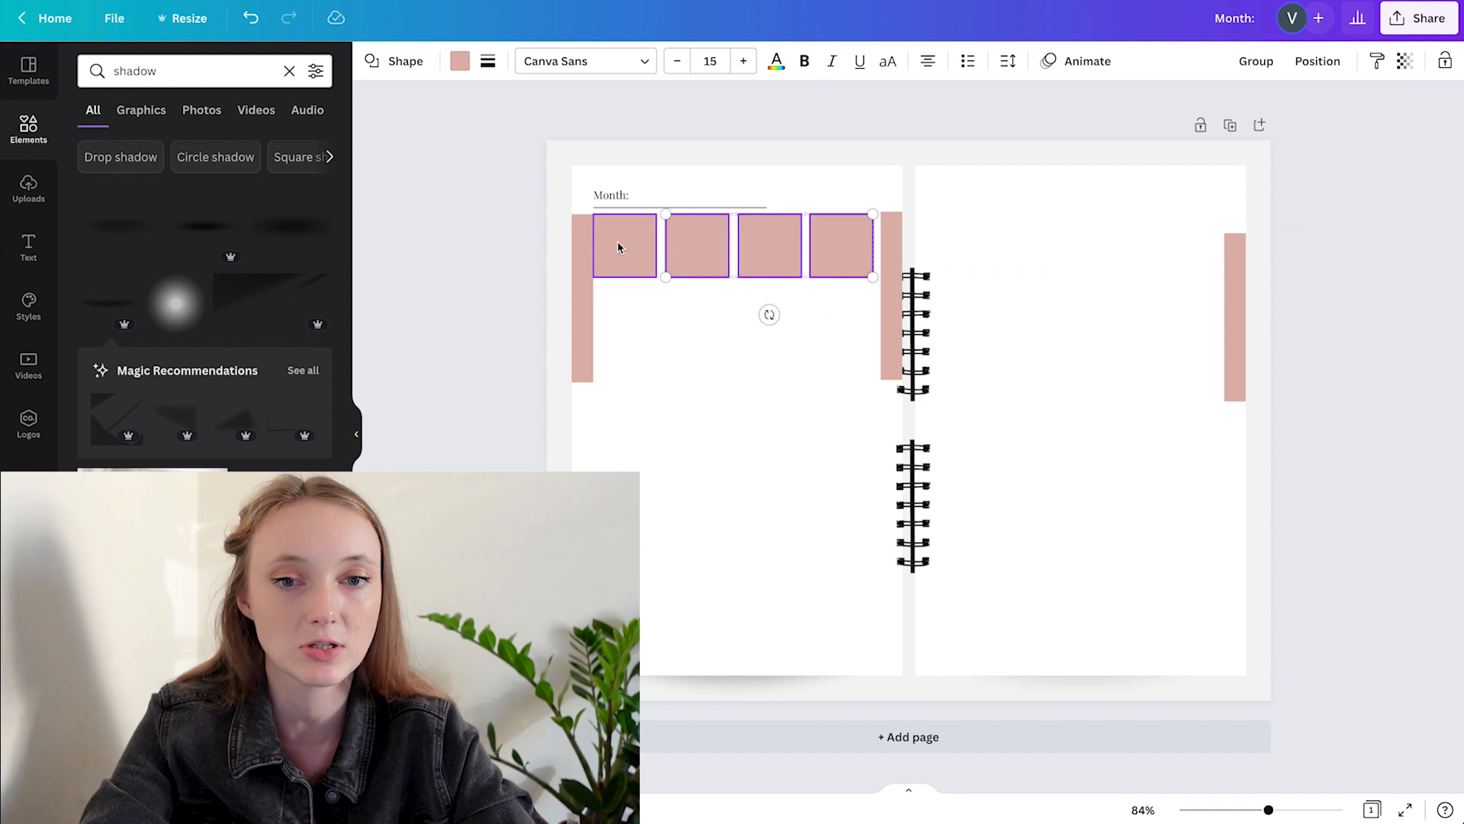
drag(872, 278, 875, 279)
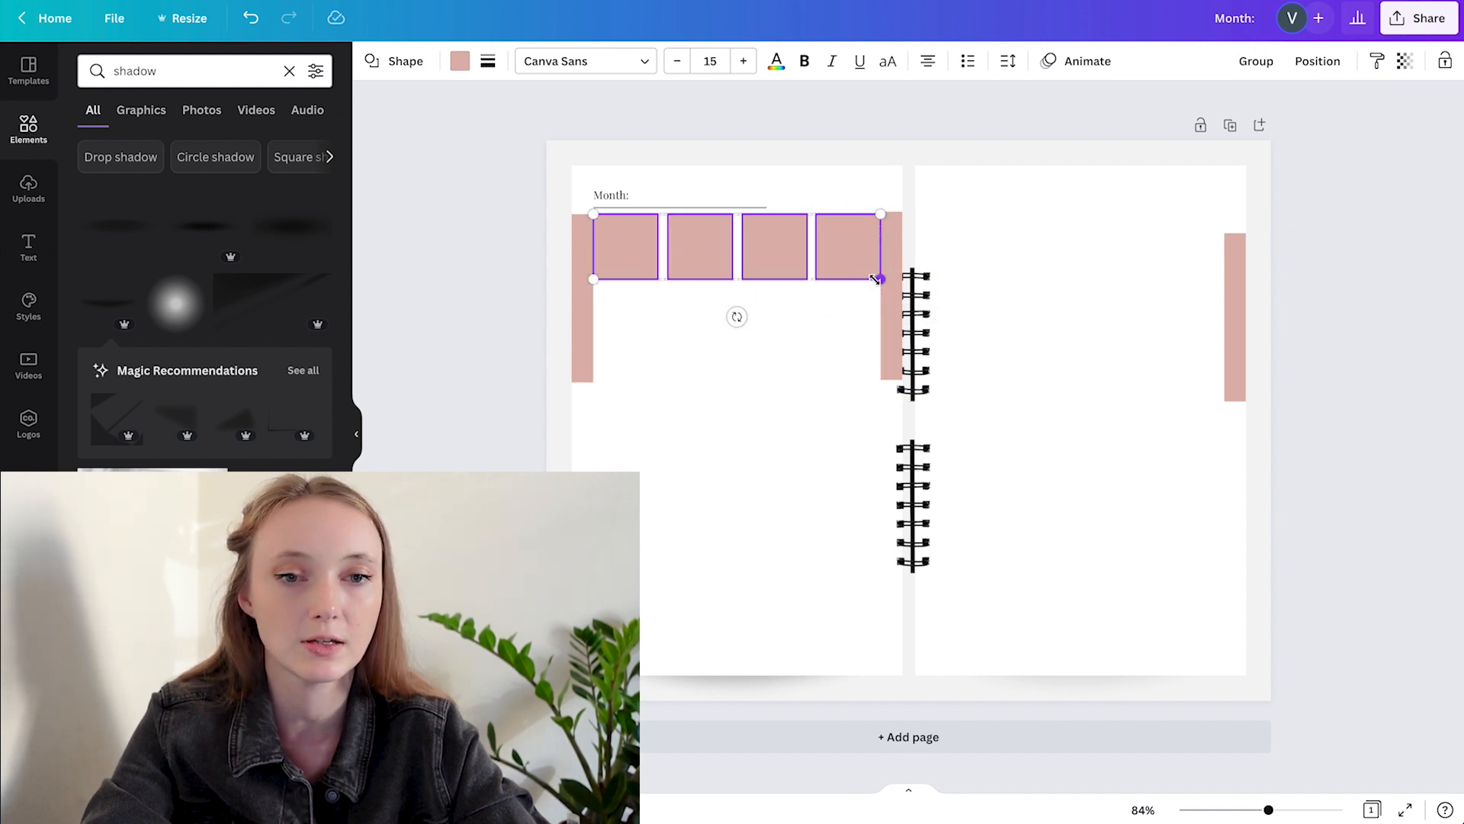
click(891, 259)
shift+click(575, 254)
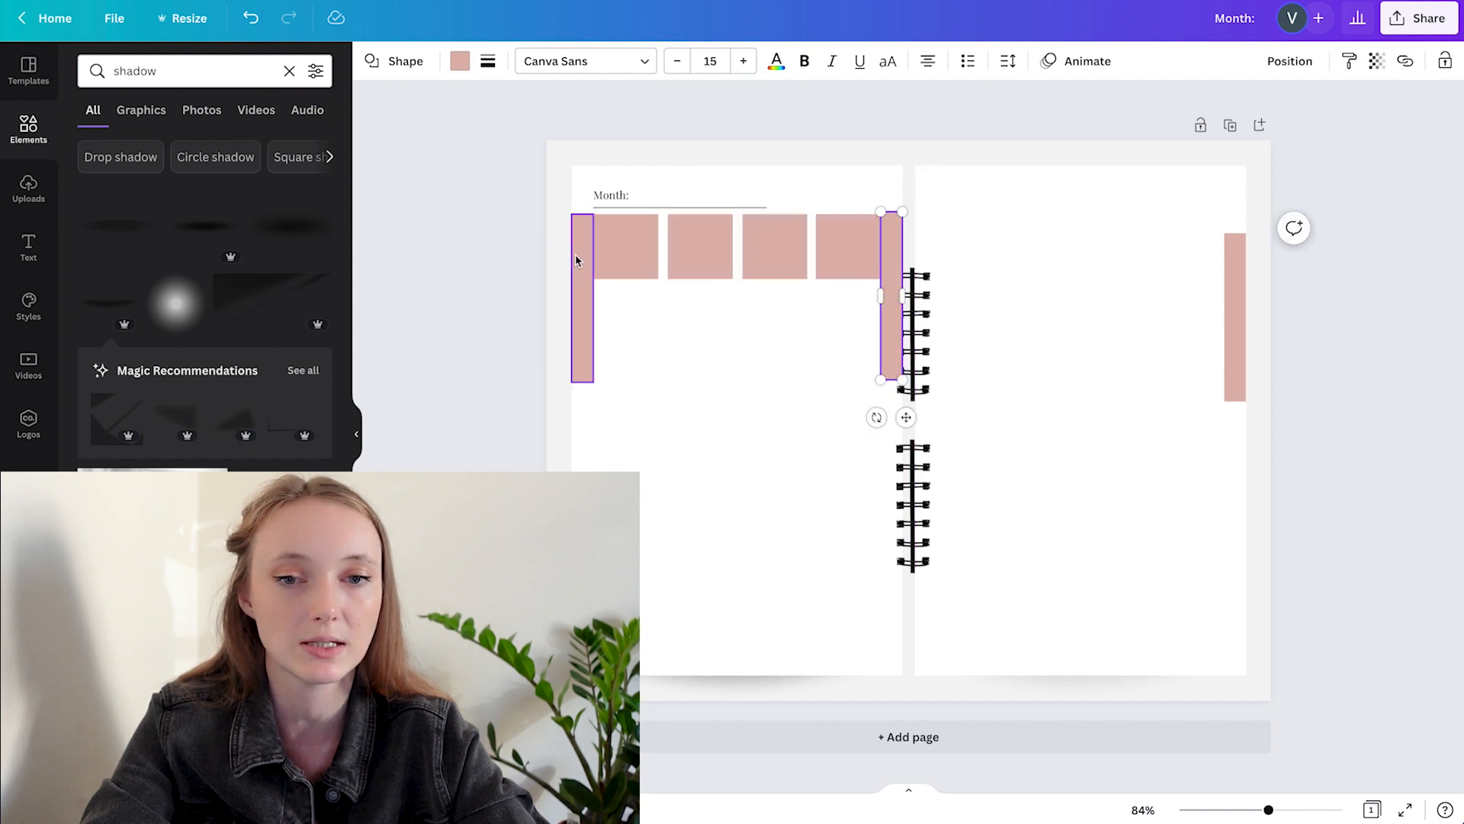
key(Delete)
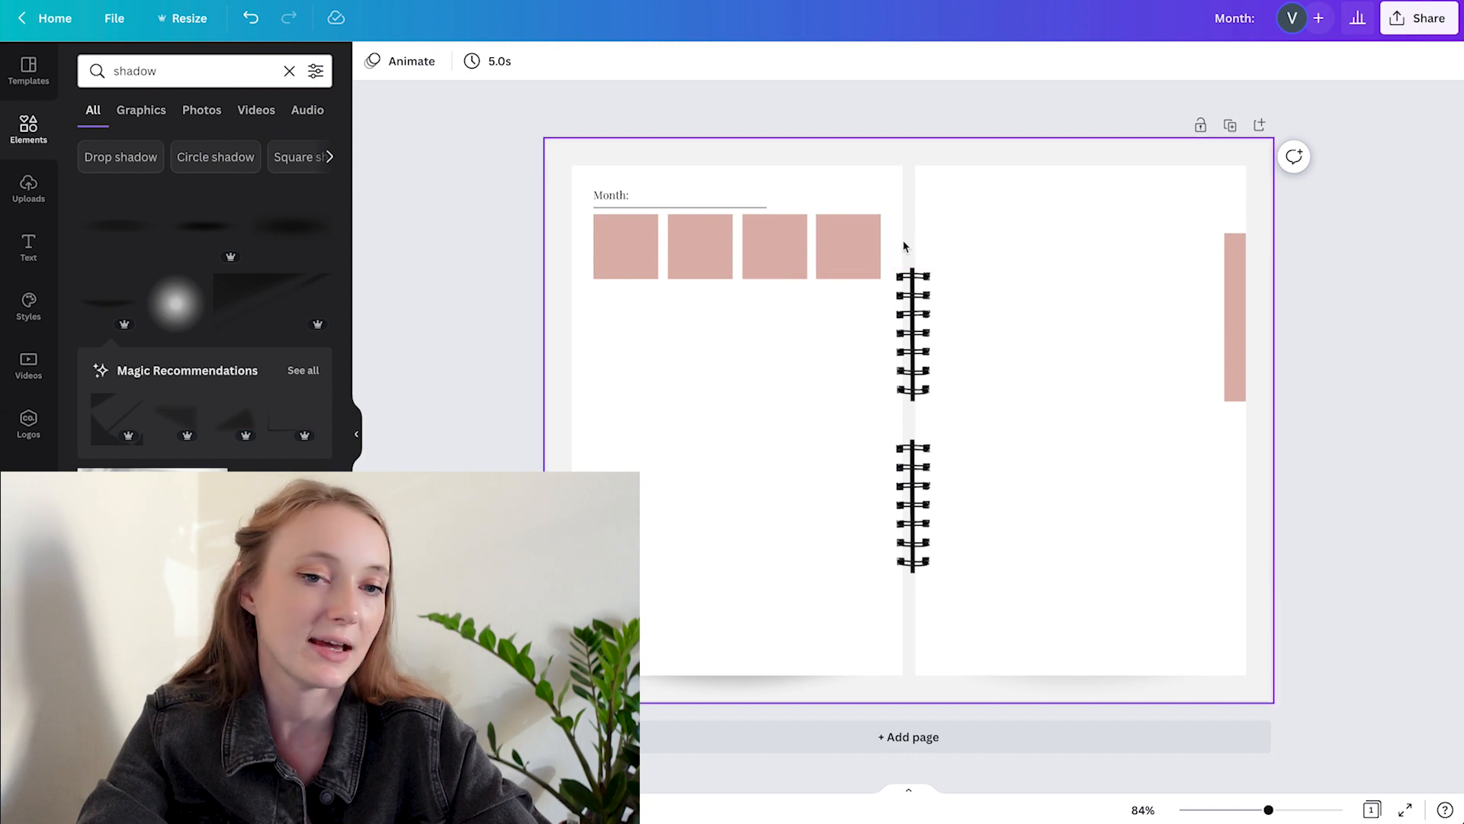
key(ctrl+z)
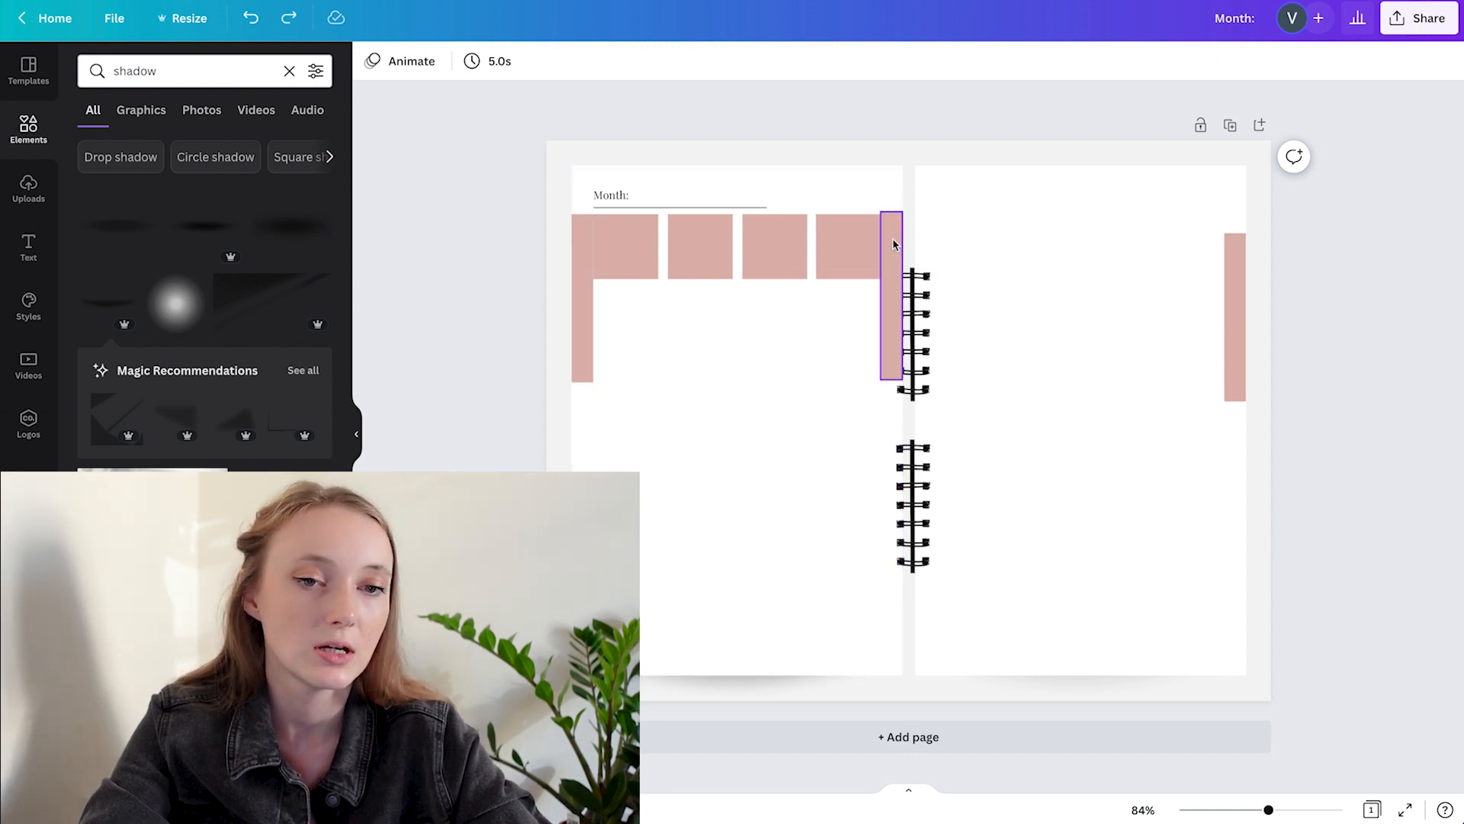
- Shift the inner guide strip slightly away from the spiral binding and scale the row of four squares to end at it
click(893, 240)
drag(893, 243, 886, 256)
click(839, 245)
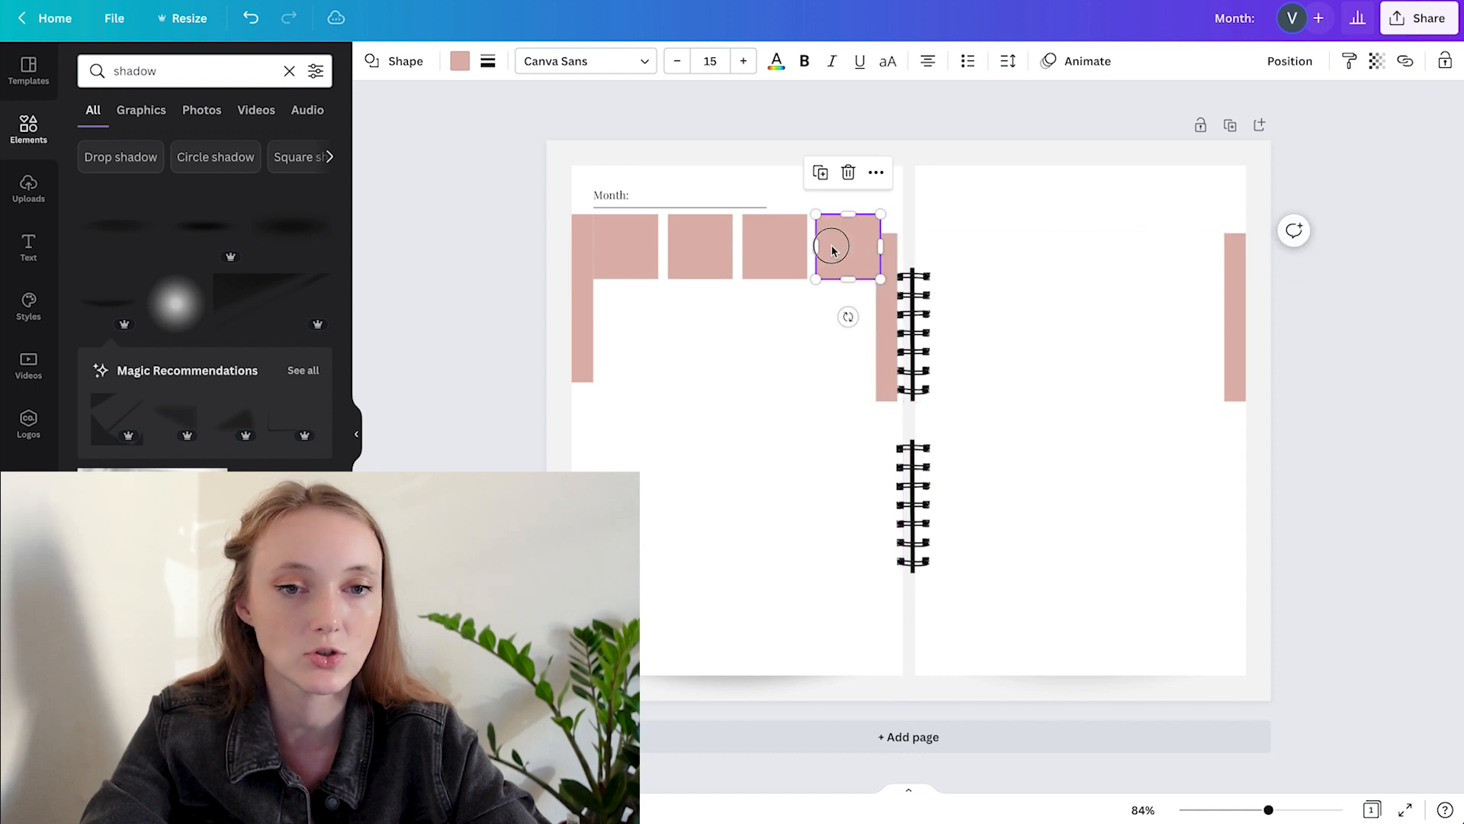
shift+click(774, 246)
shift+click(700, 246)
shift+click(629, 250)
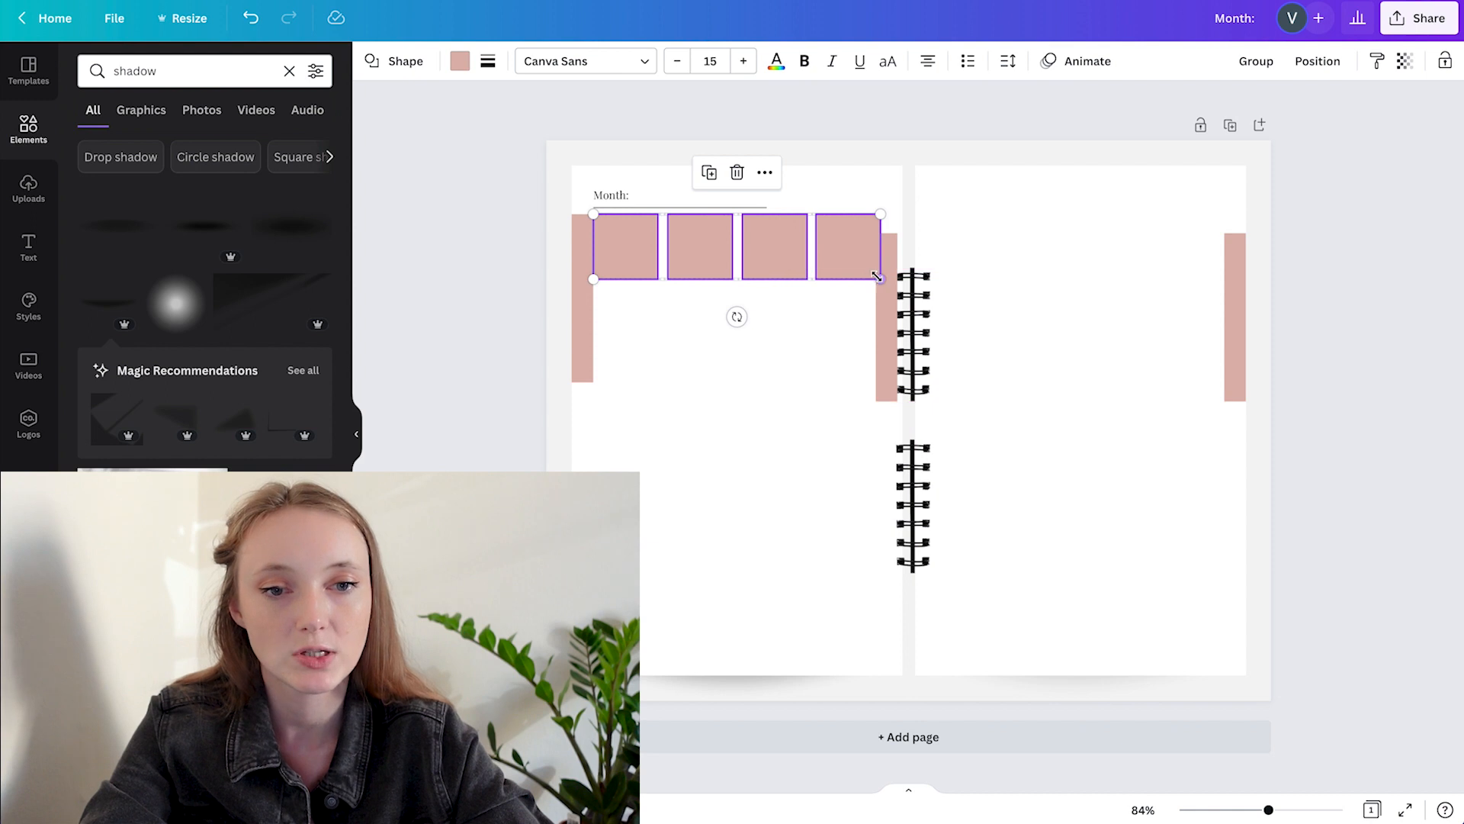
drag(879, 279, 875, 279)
- Delete the guide strip beside the binding and recolour the two outer guide strips yellow-orange
click(886, 250)
click(725, 328)
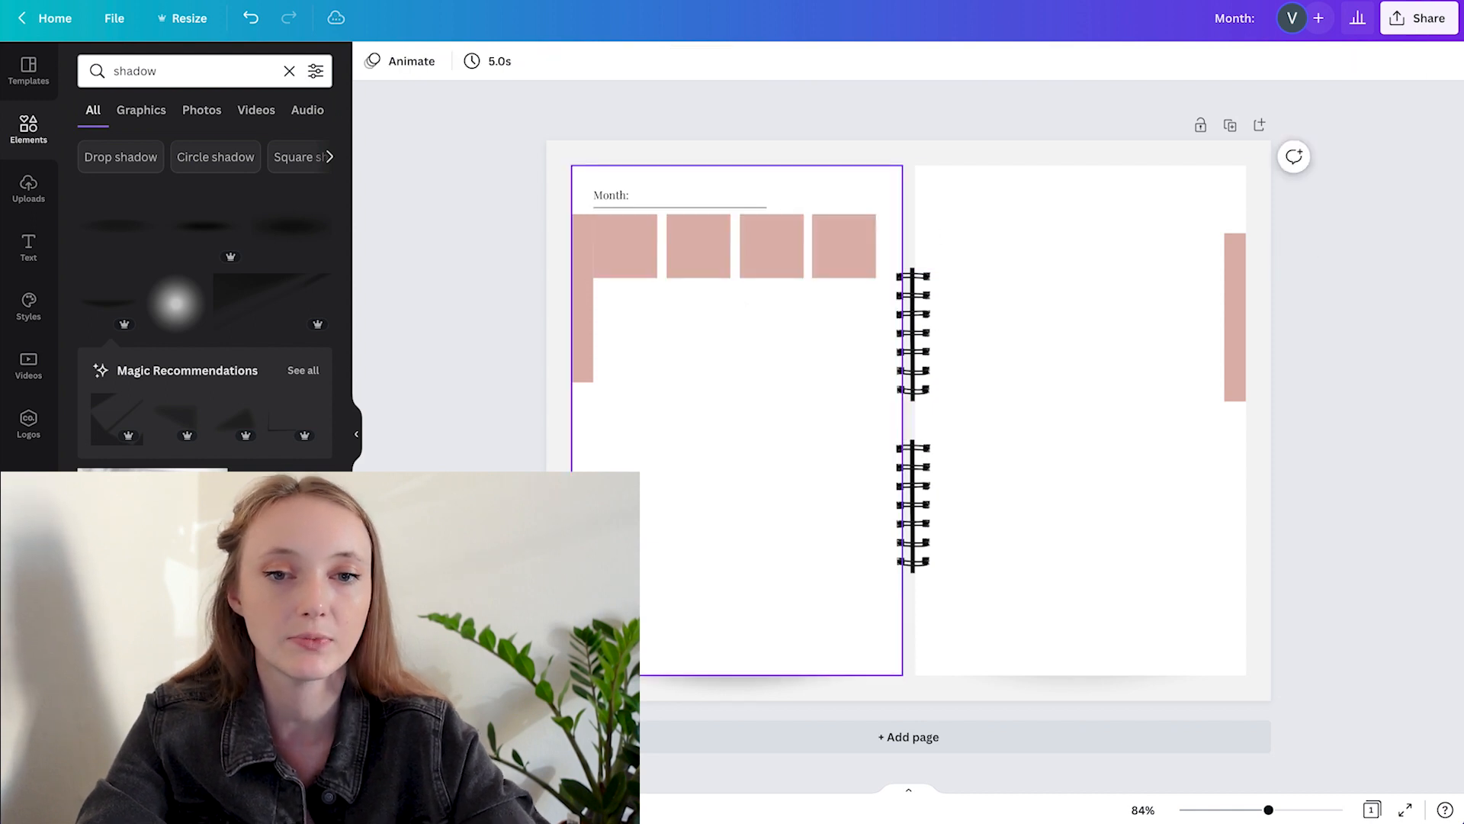
click(579, 328)
shift+click(1236, 267)
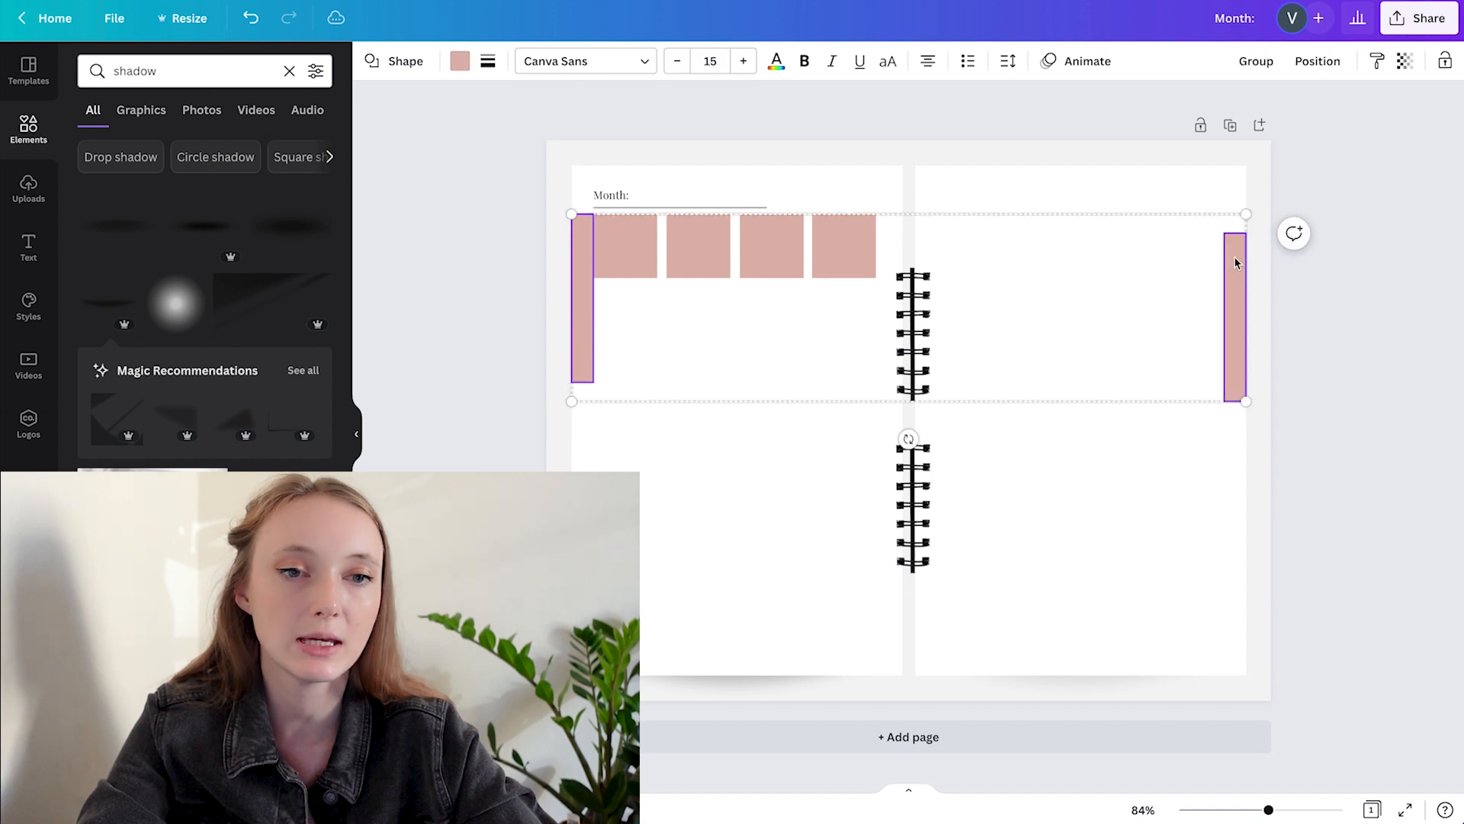
click(460, 61)
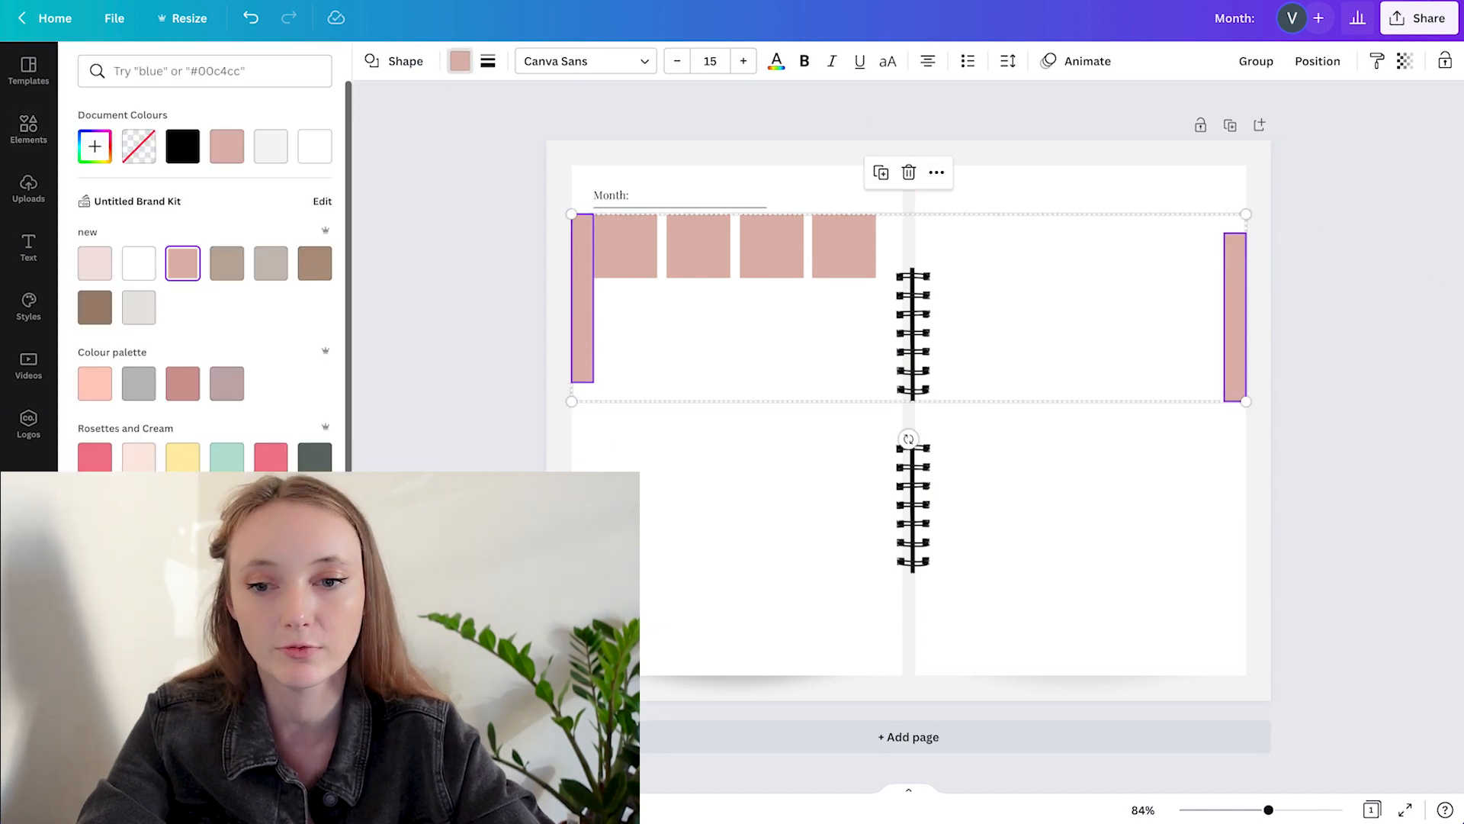
click(182, 458)
click(437, 262)
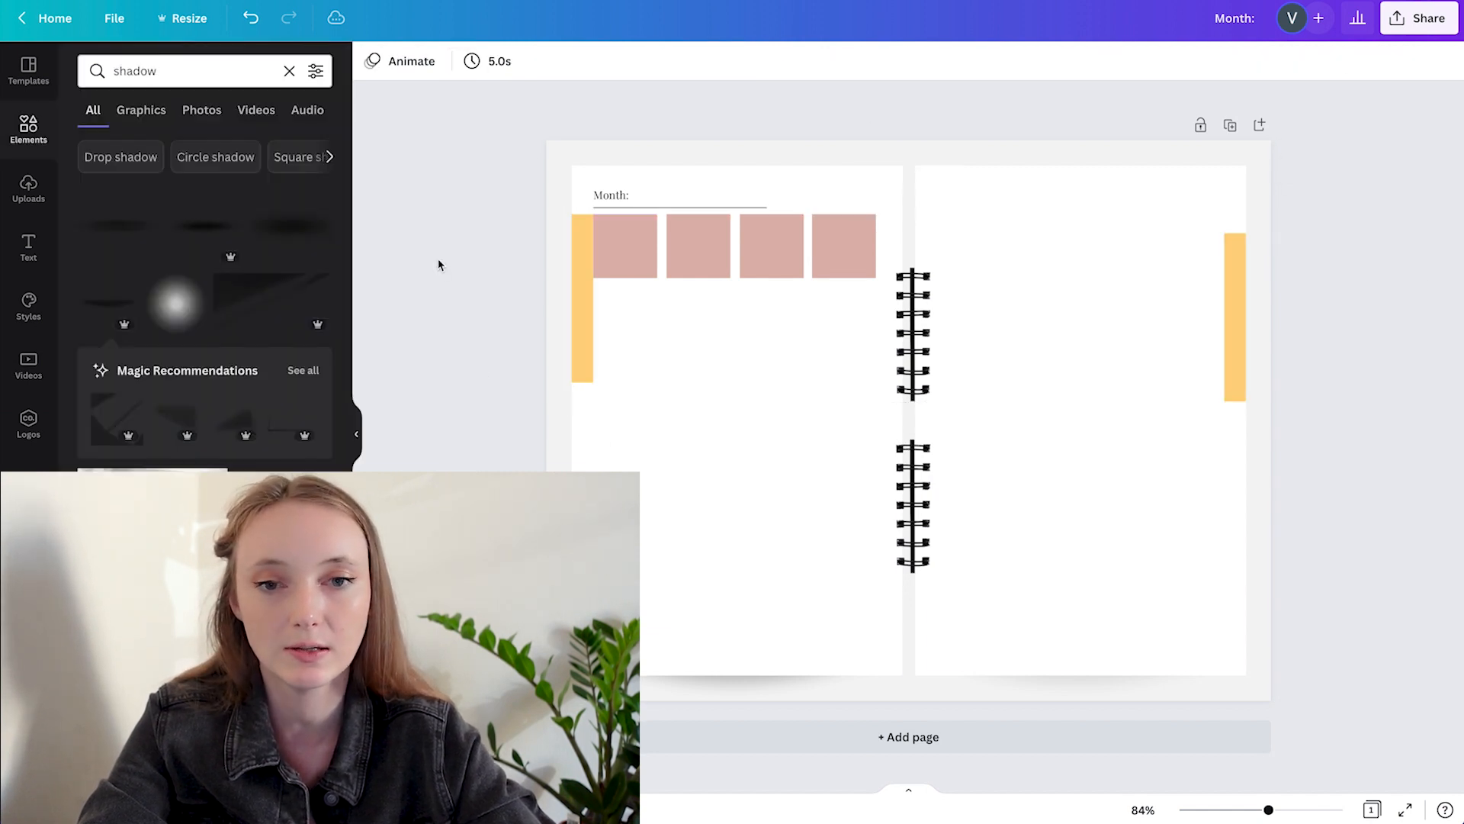
- Duplicate the row of four squares directly below the first row on the left page
click(630, 233)
shift+click(717, 238)
drag(844, 261, 849, 323)
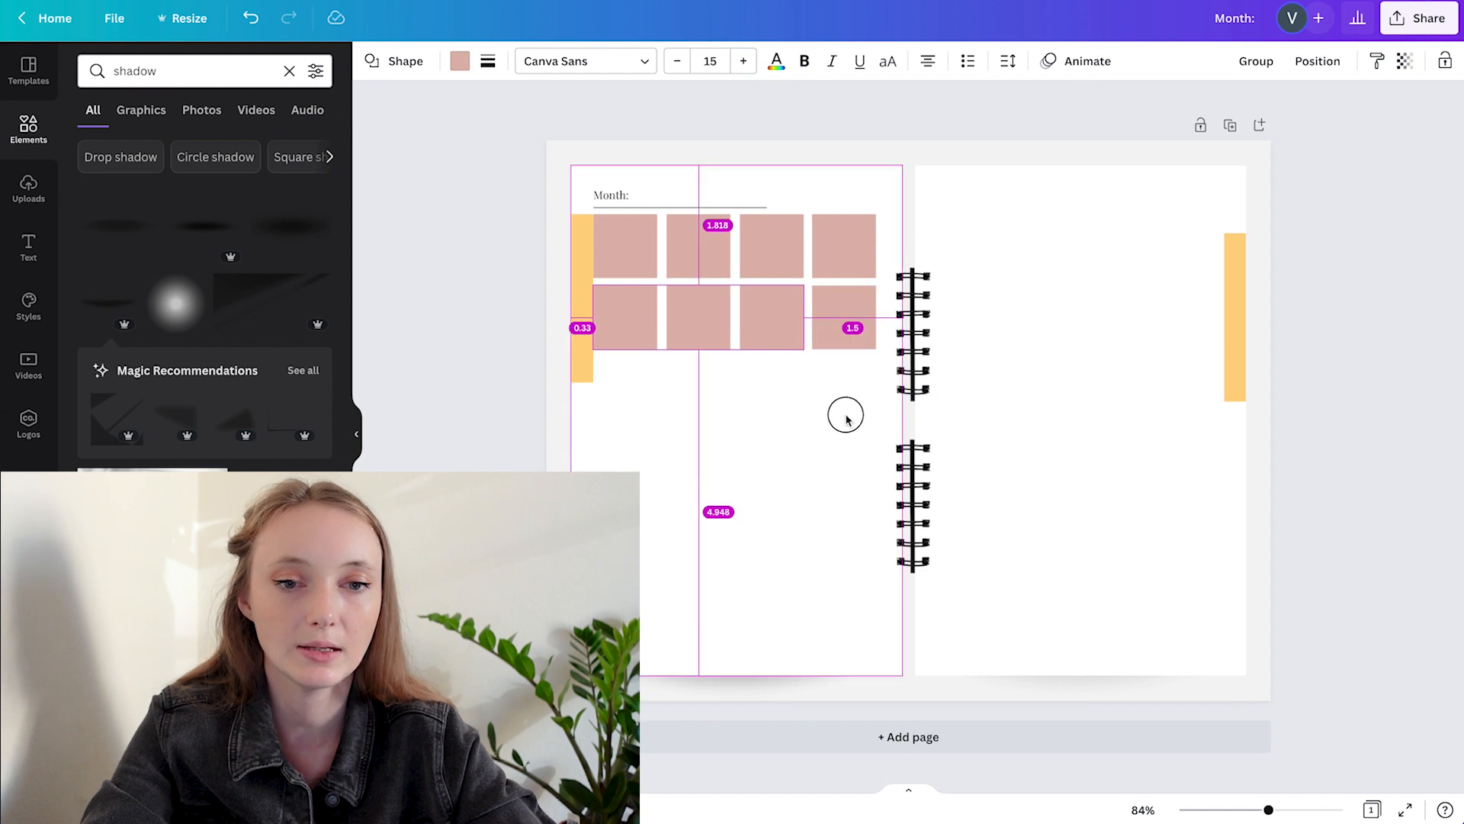
- Duplicate the second row of squares downward at equal spacing to complete a grid of five rows
click(844, 340)
shift+click(769, 333)
shift+click(661, 328)
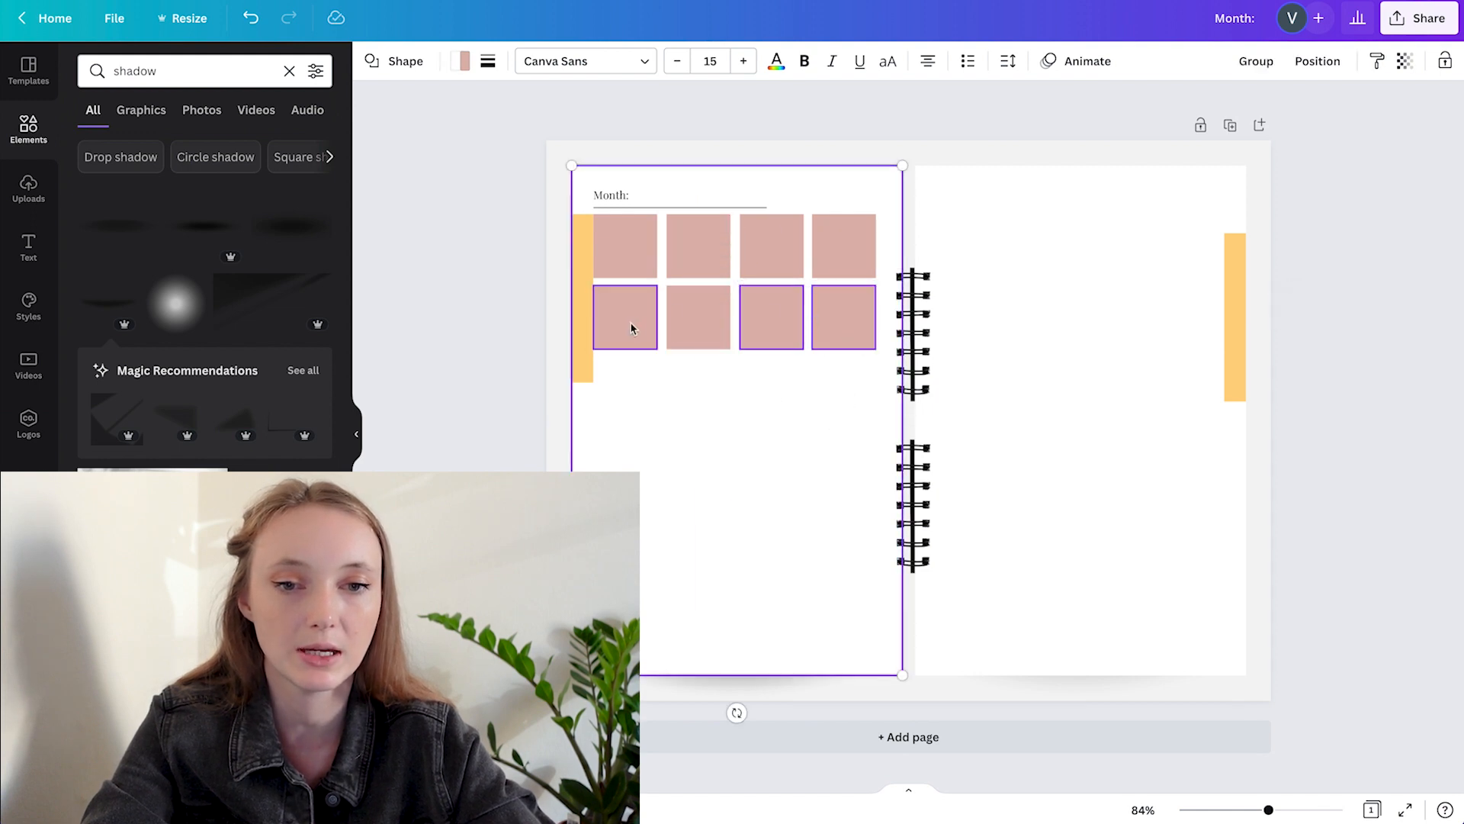
shift+click(597, 321)
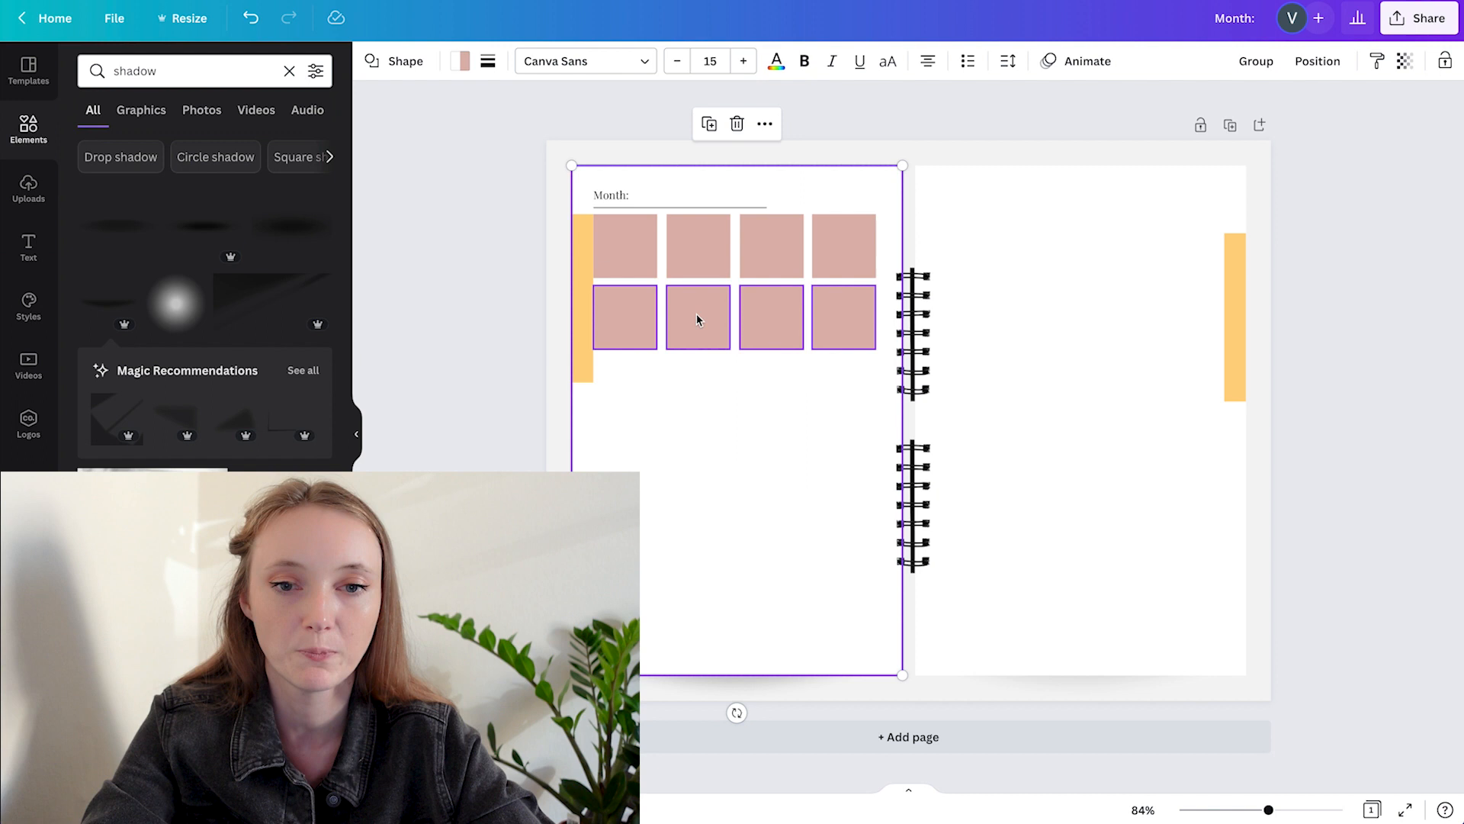
shift+click(721, 444)
drag(699, 314, 702, 458)
drag(702, 457, 706, 526)
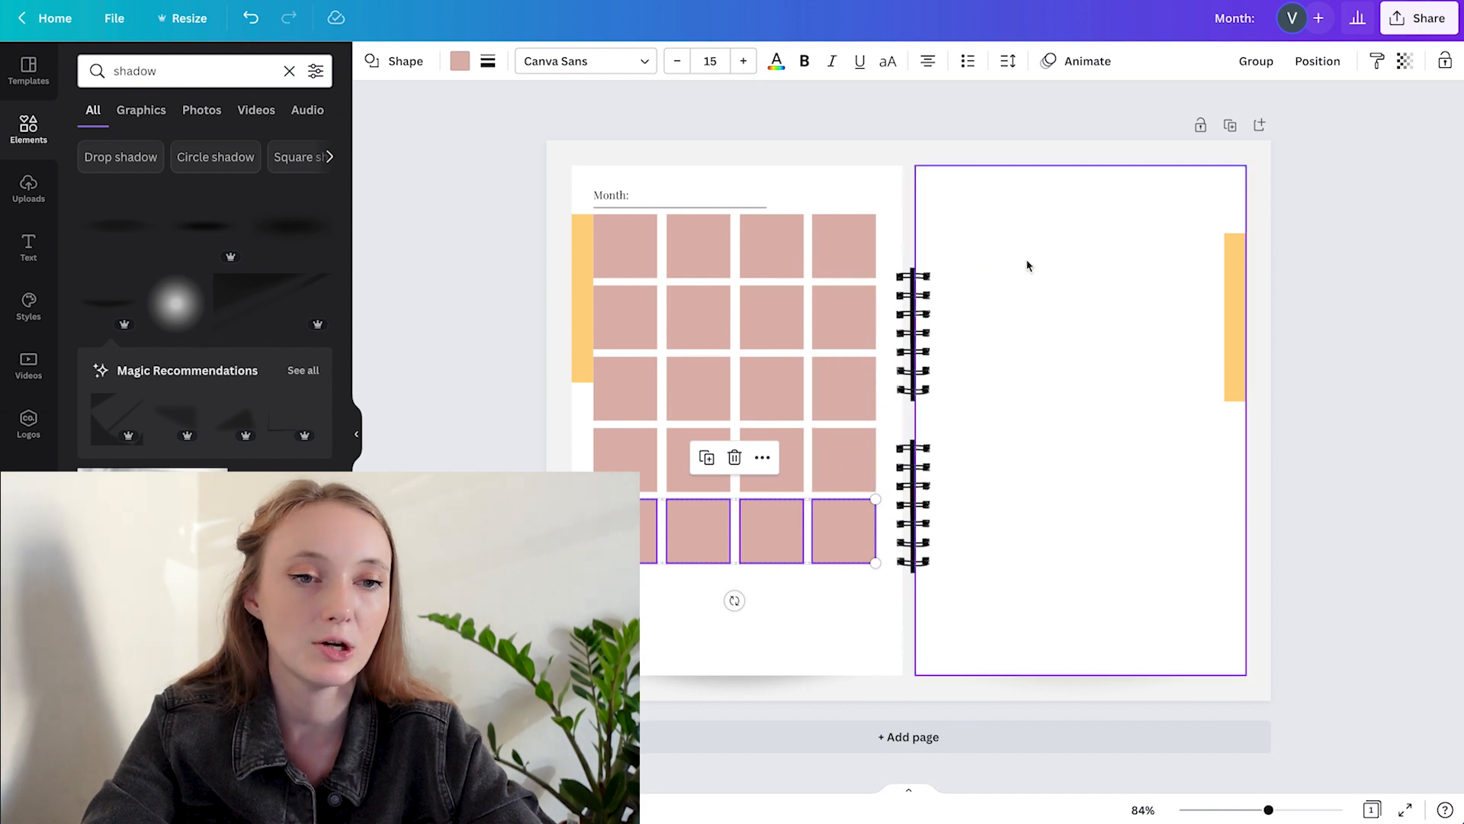
- Copy the first three columns of the square grid onto the right page, level with the left page's rows
drag(487, 226, 794, 572)
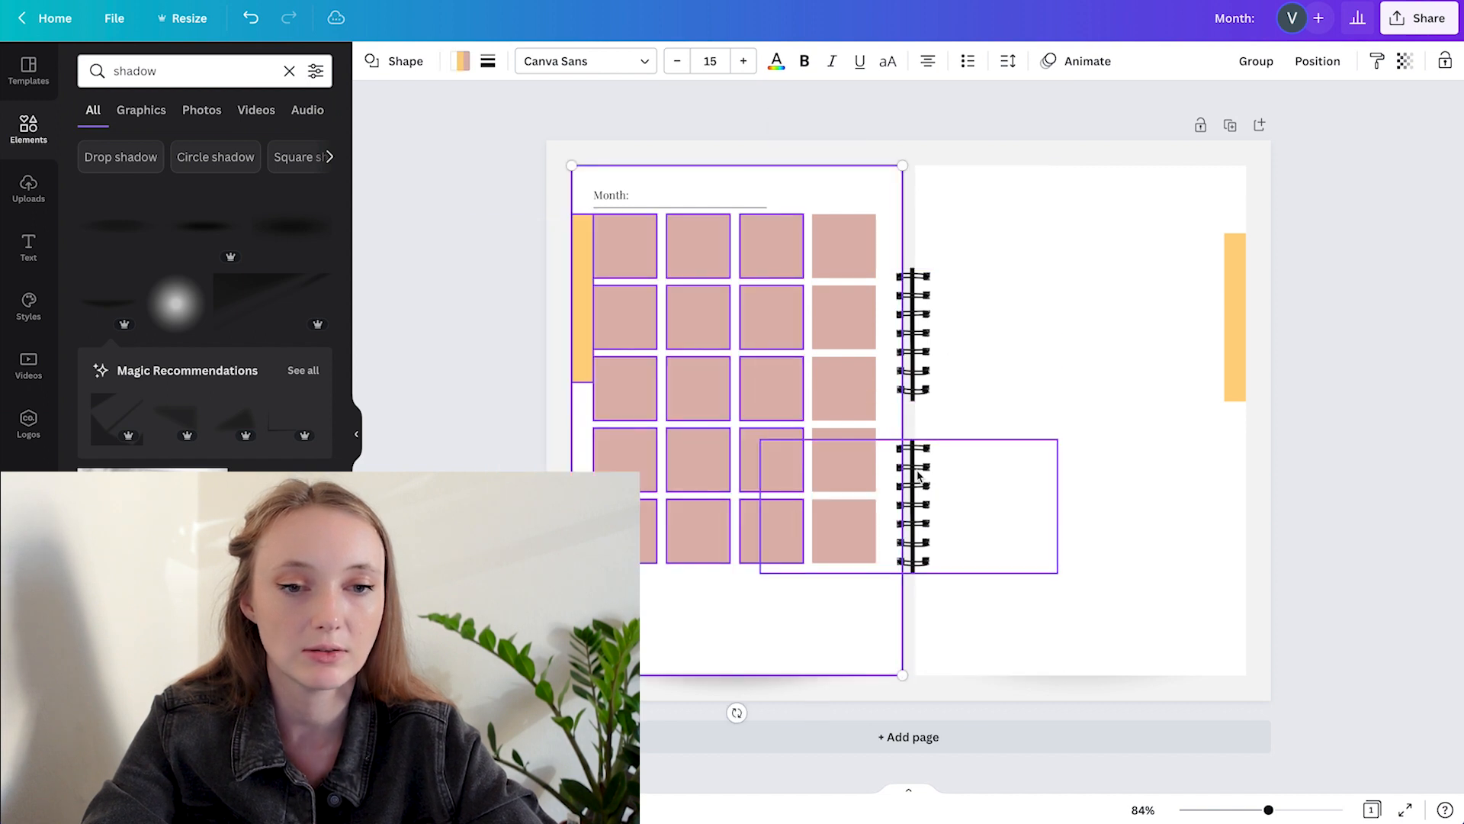
shift+click(831, 183)
shift+click(577, 238)
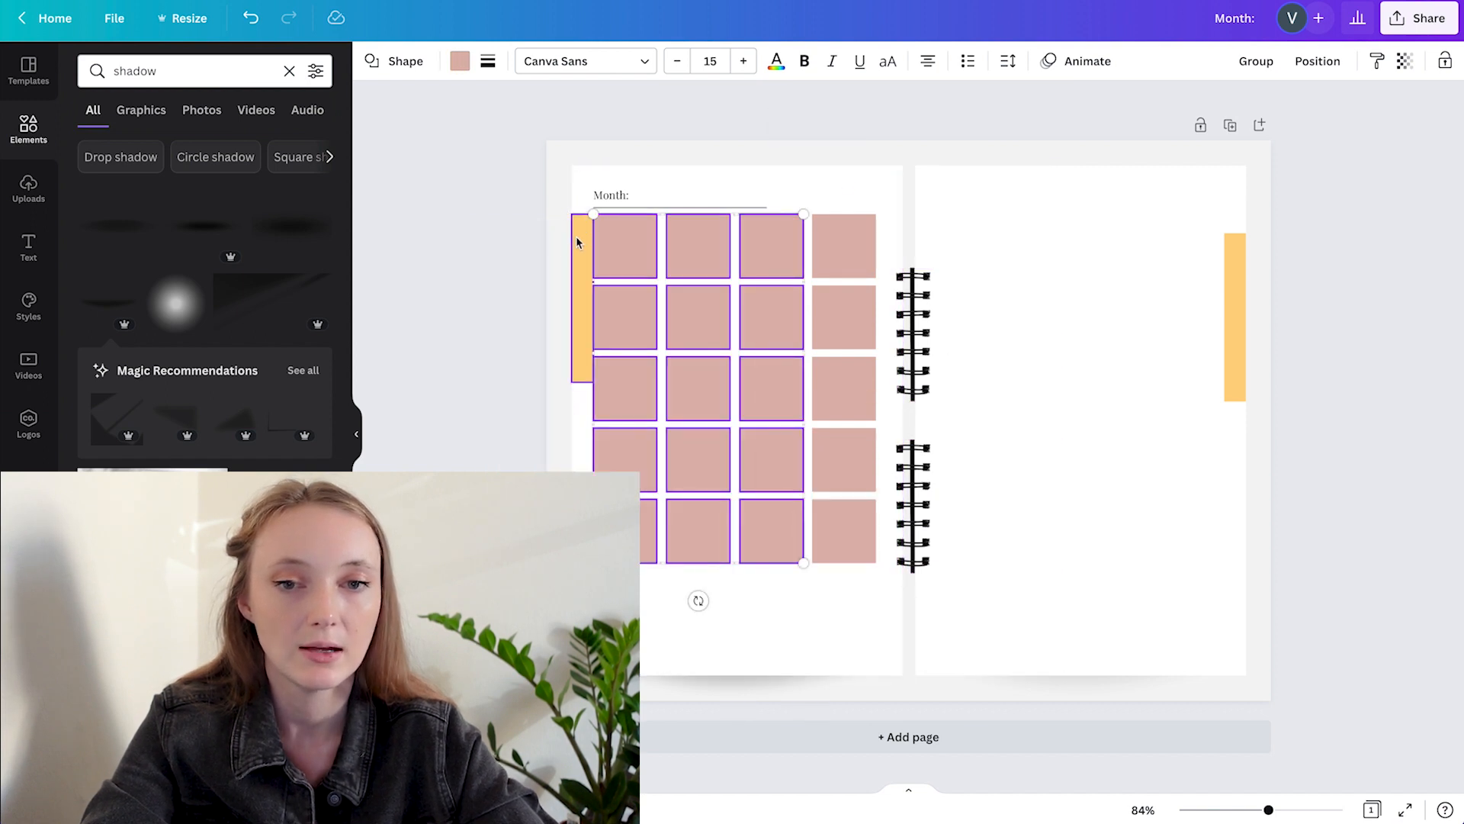
drag(769, 287, 1121, 244)
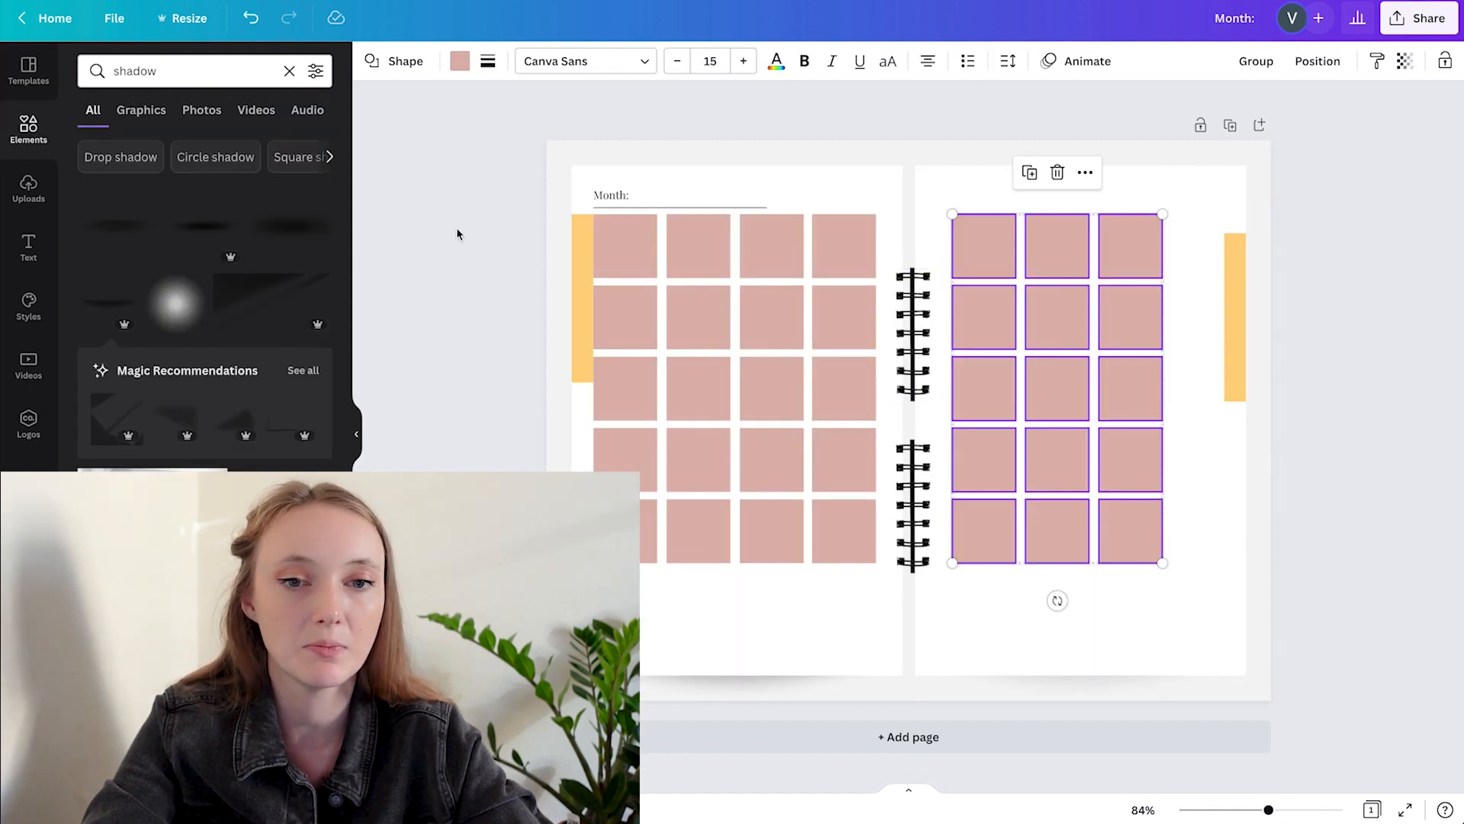
click(902, 311)
shift+click(919, 473)
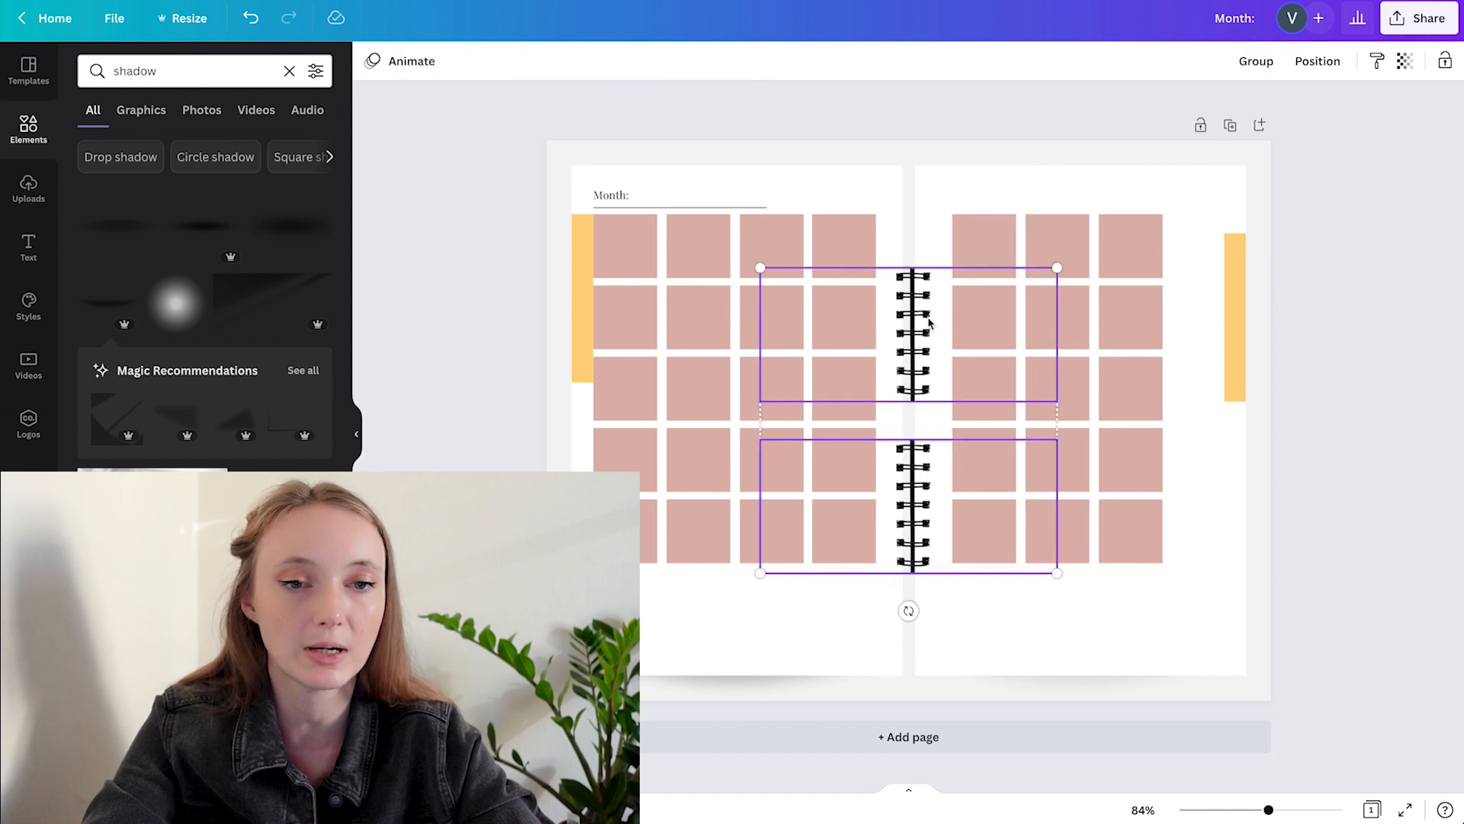
shift+click(924, 177)
shift+click(846, 183)
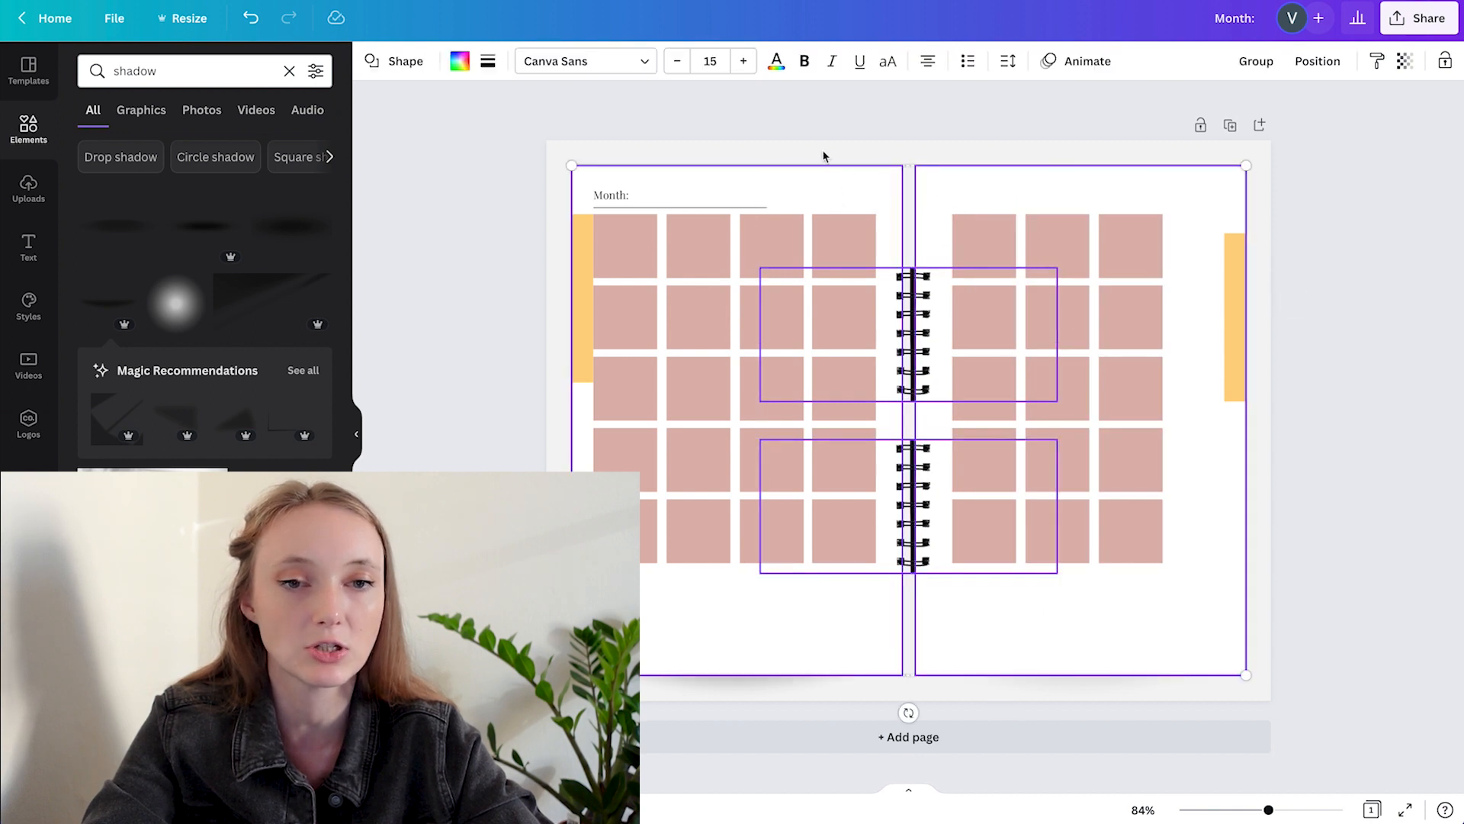
click(823, 154)
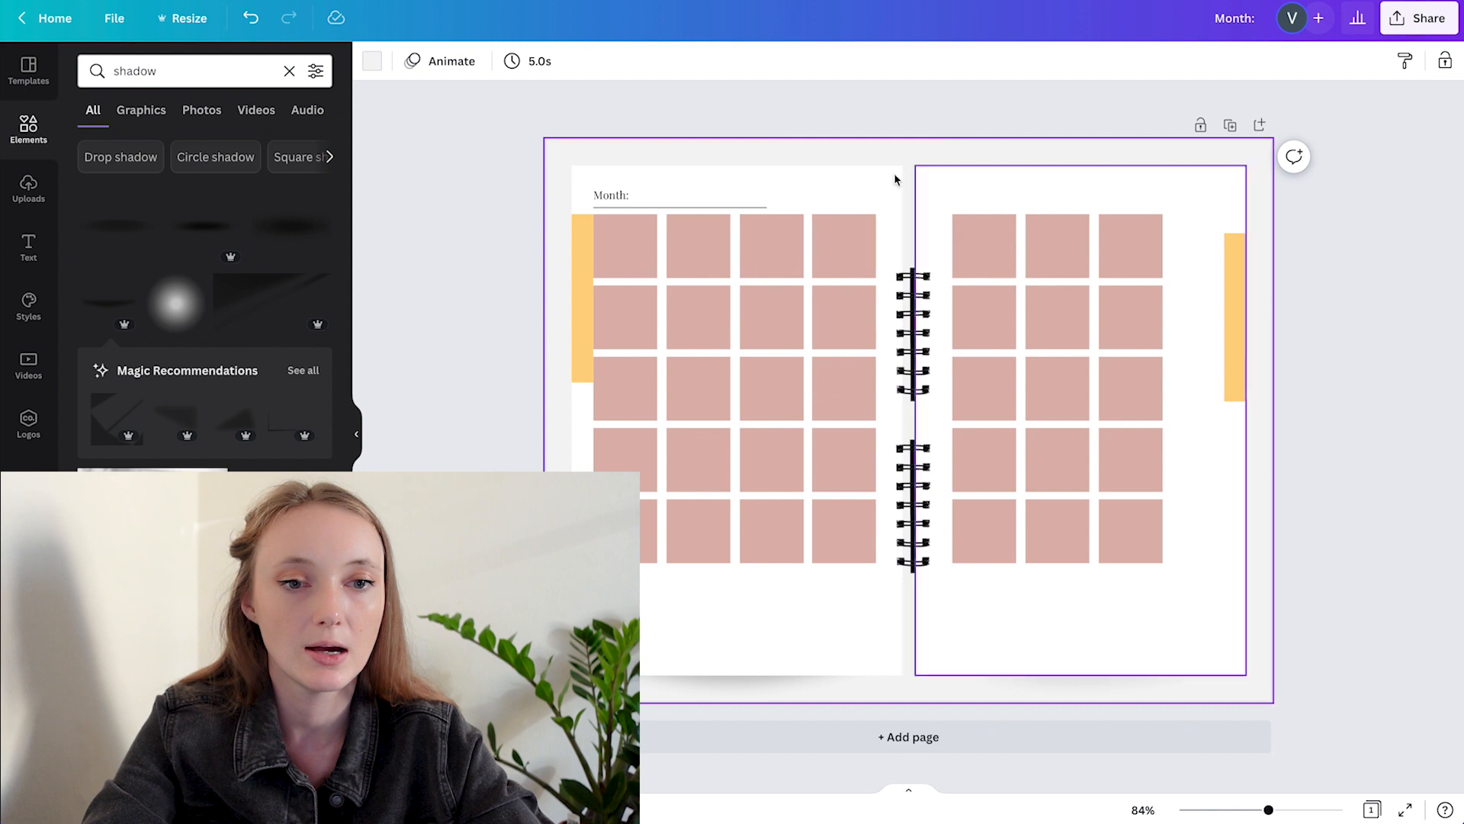
- Lock both spiral bindings and both white notebook pages so that only the squares can be selected over them
click(929, 305)
shift+click(912, 503)
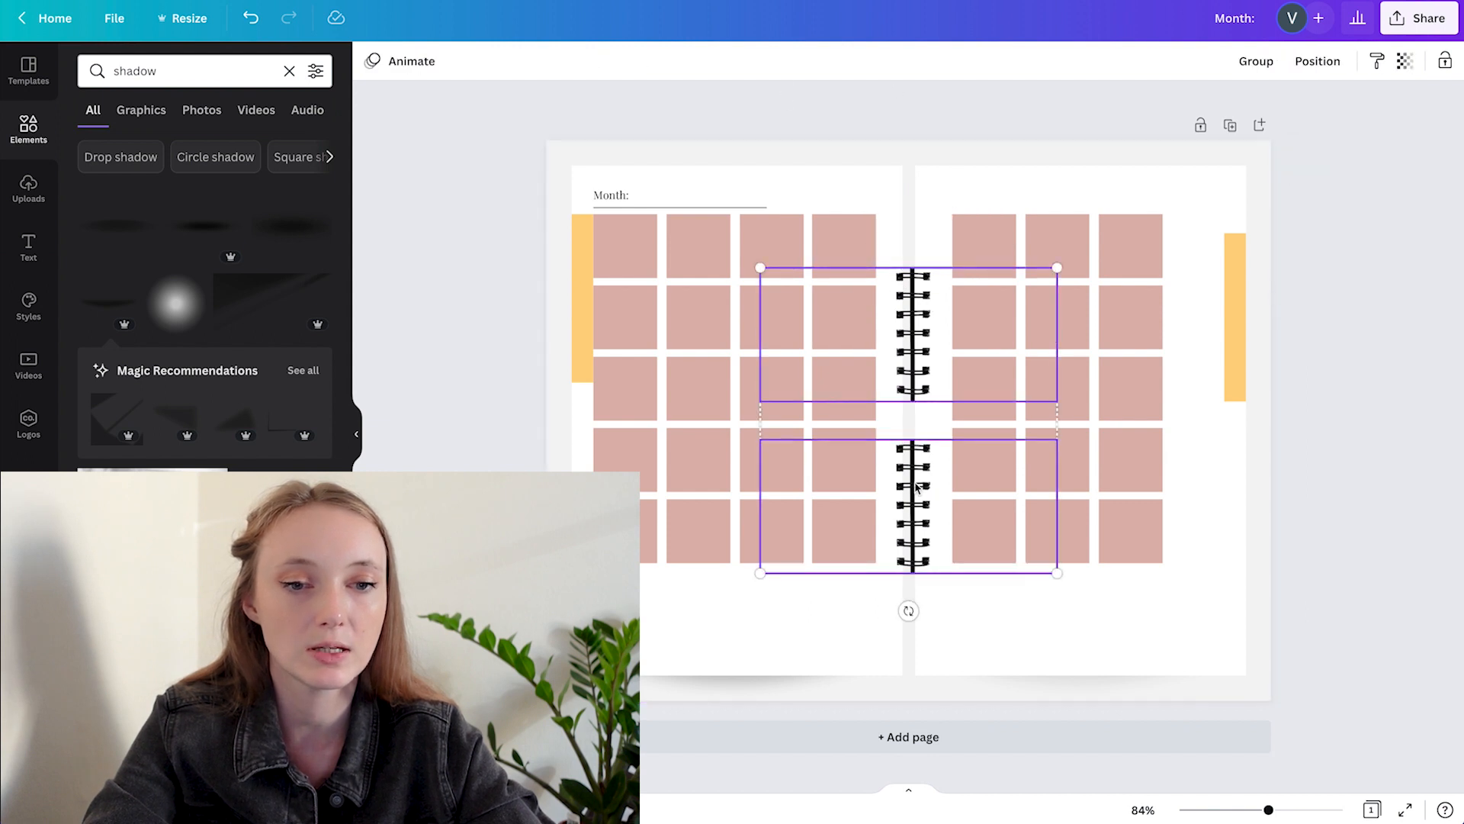
shift+click(869, 180)
shift+click(1110, 185)
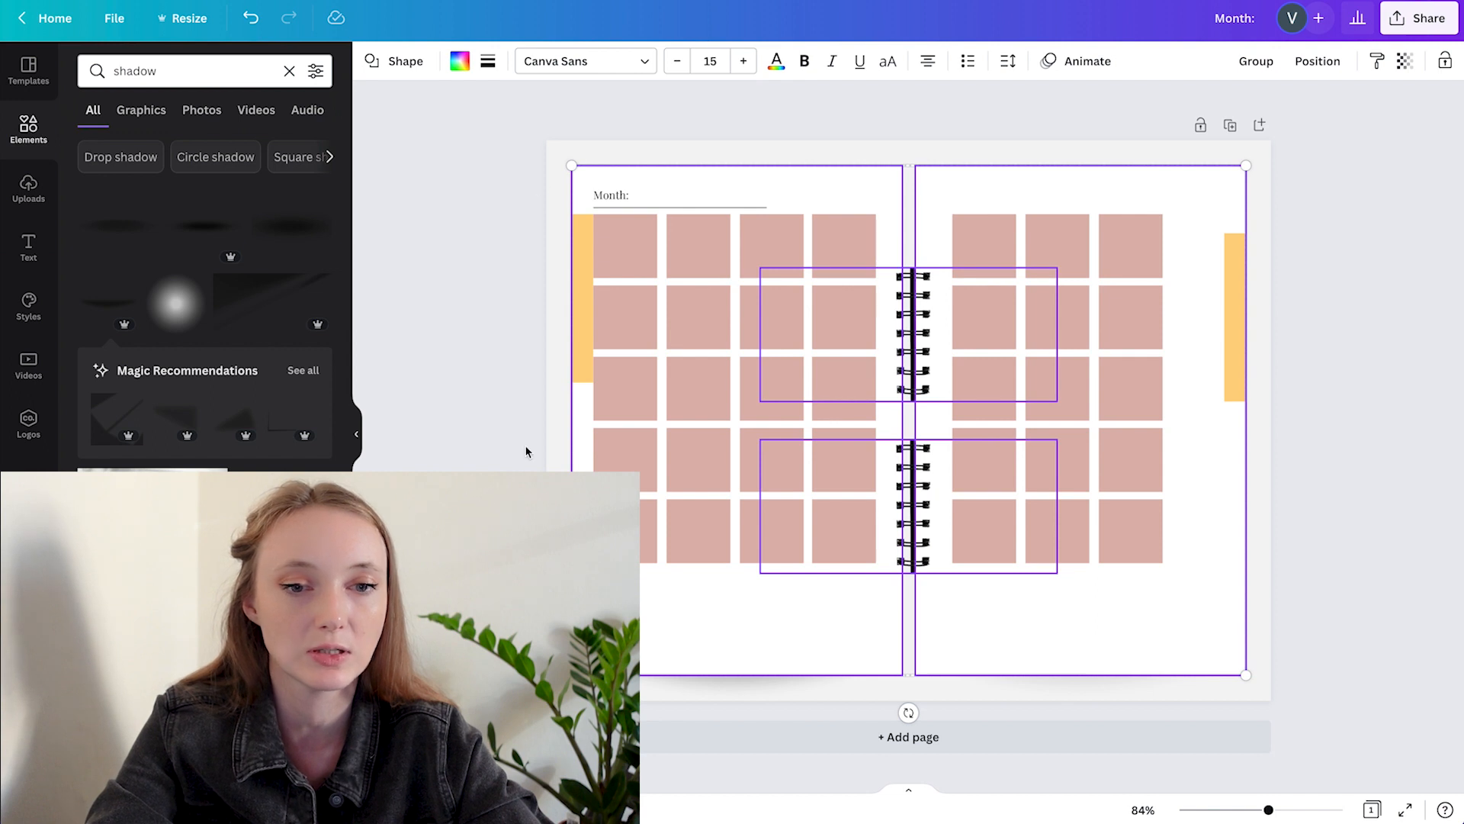
click(1445, 62)
click(1411, 186)
drag(734, 279, 1094, 419)
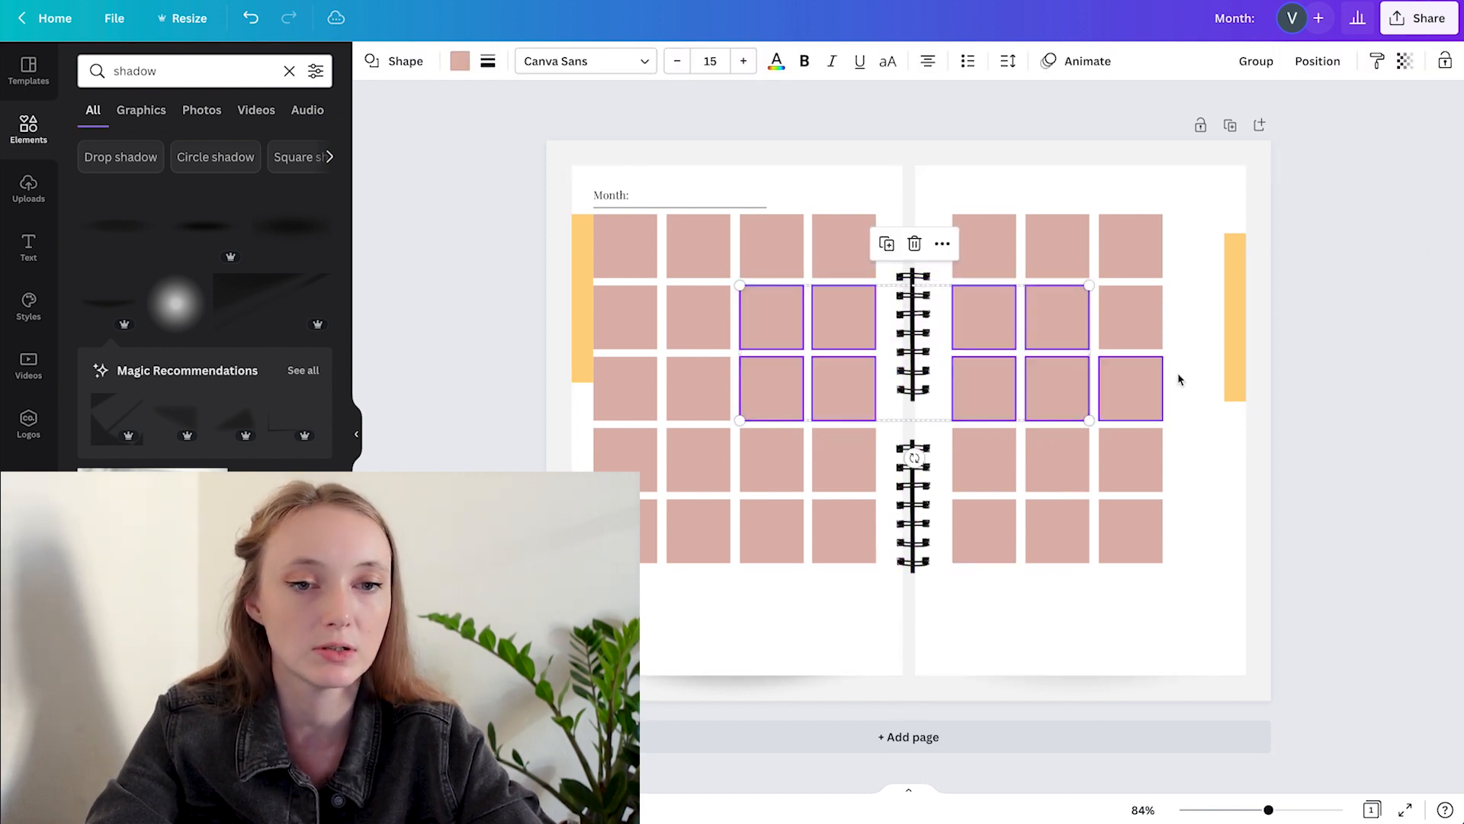
click(1396, 418)
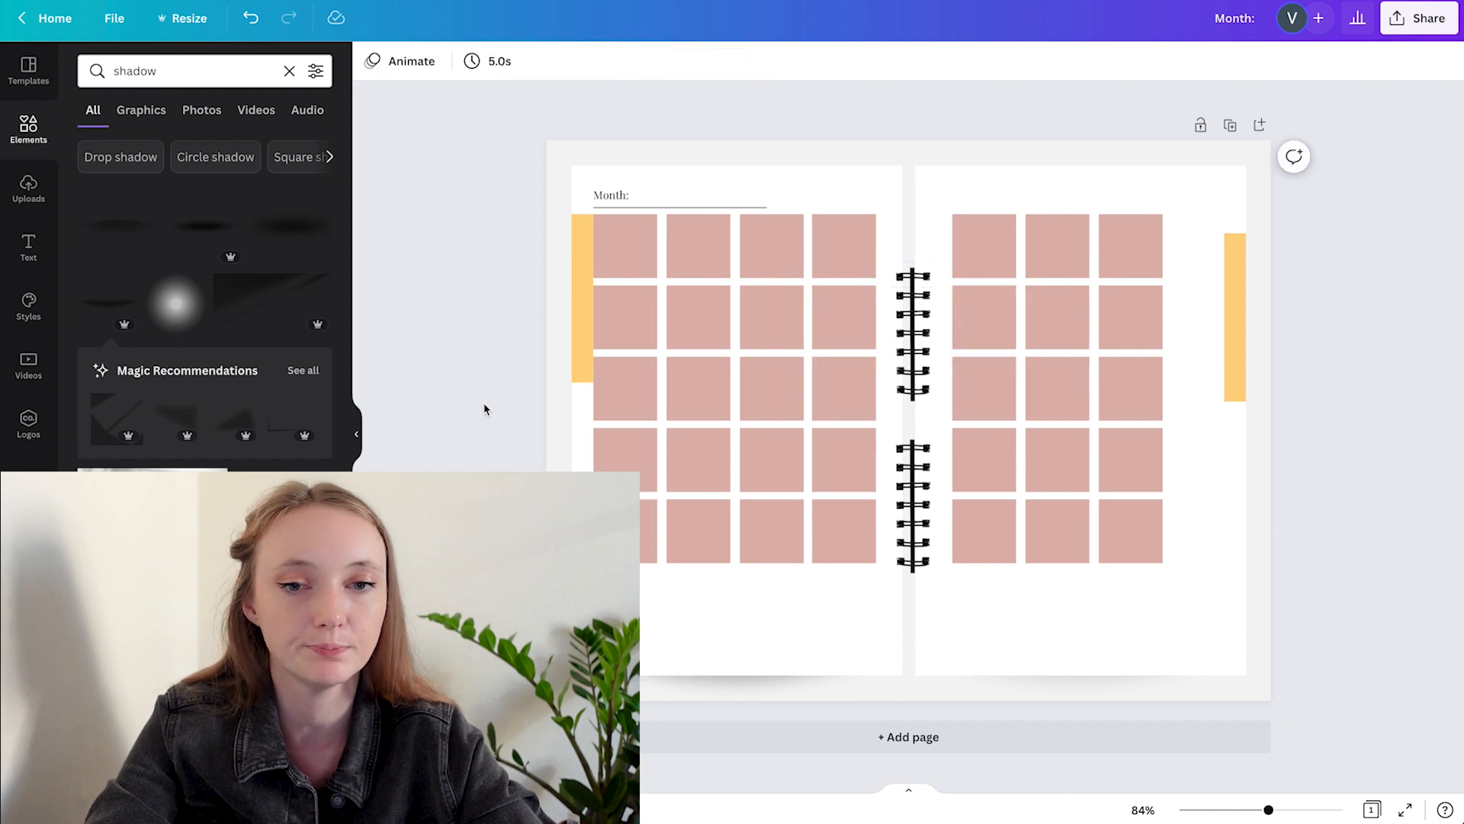
- Lock the two yellow-orange guide strips at the outer edges of the pages
click(576, 286)
shift+click(1241, 295)
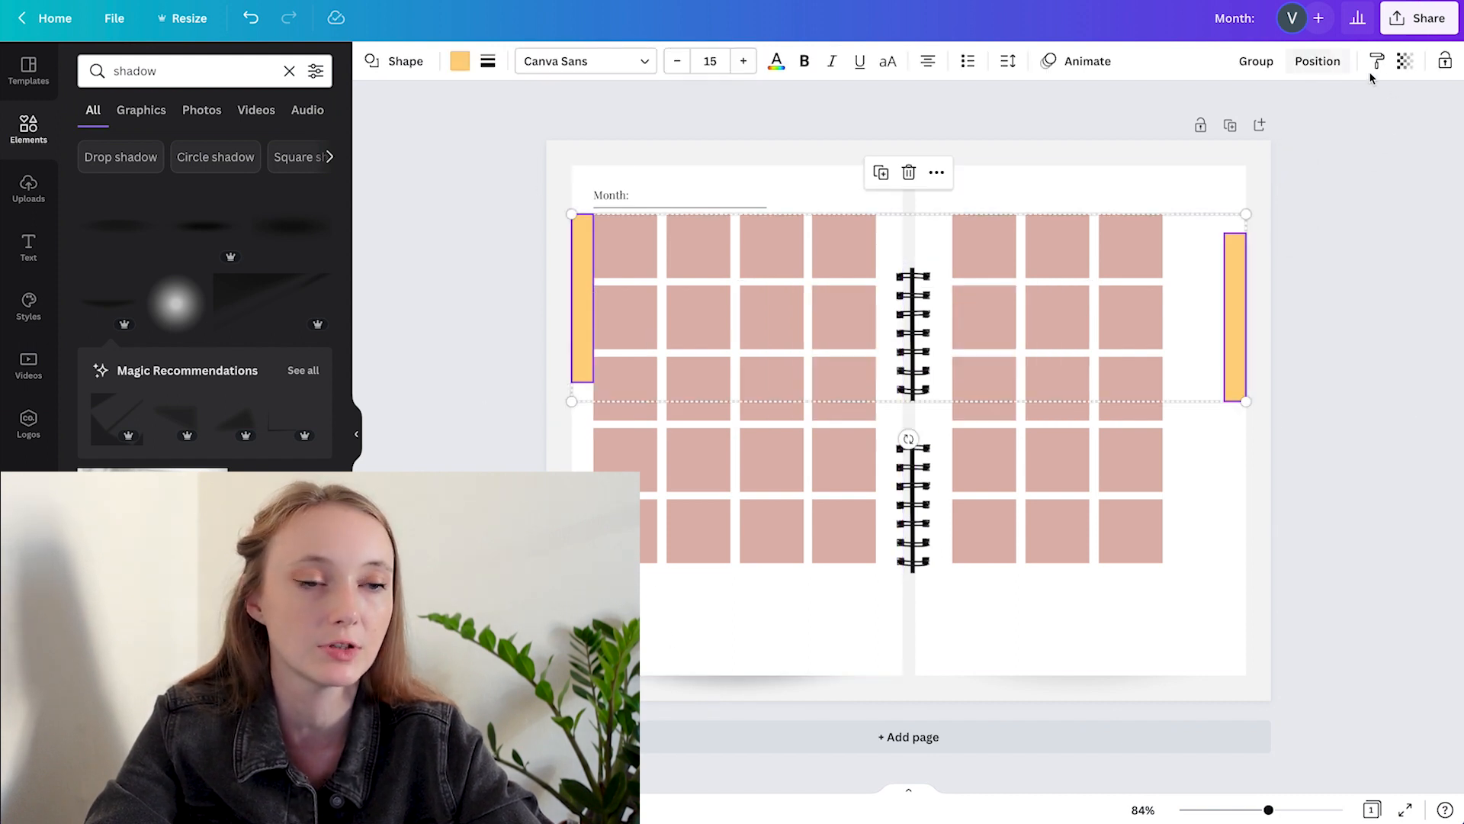
click(1438, 254)
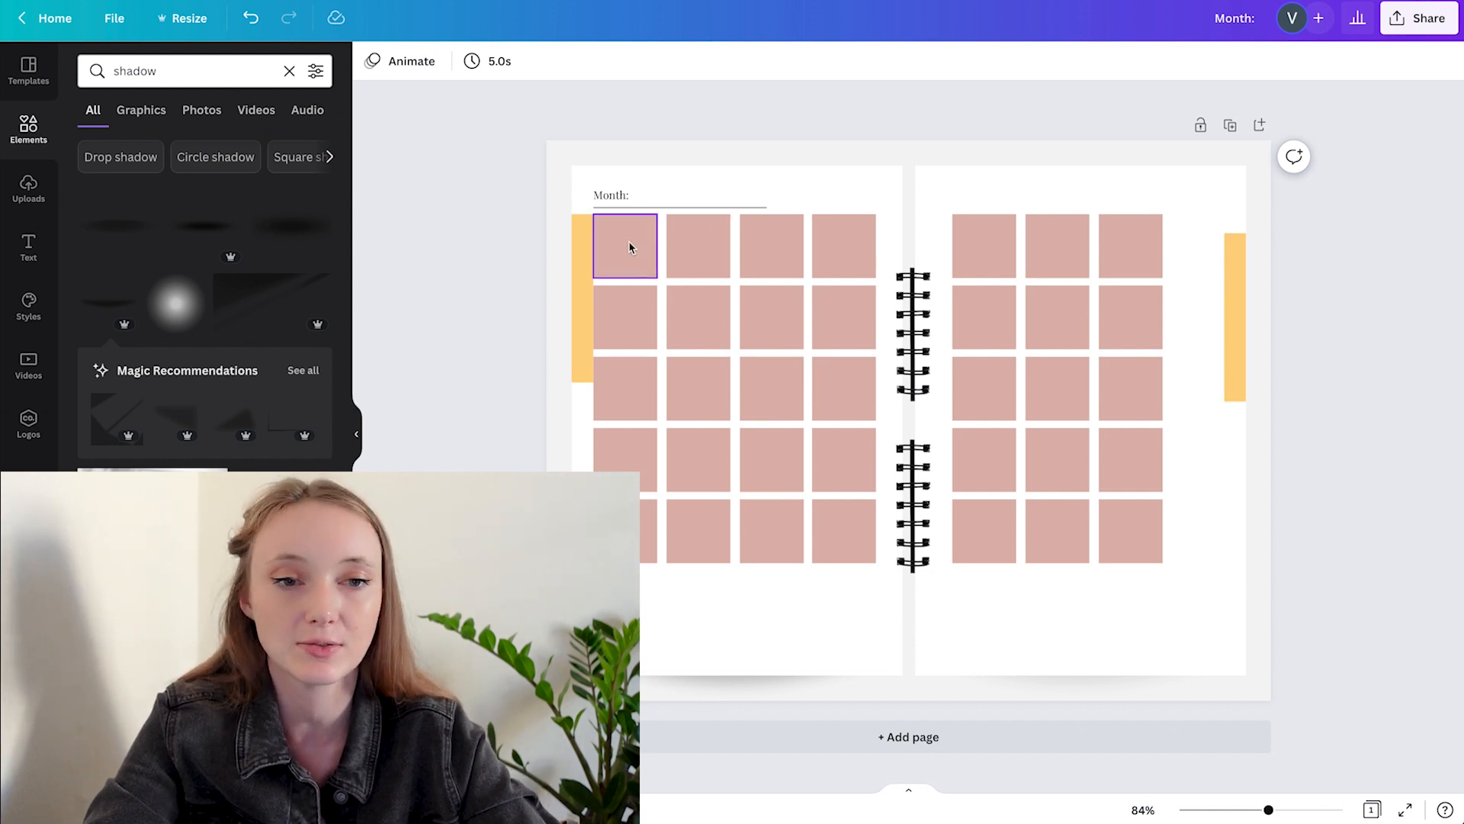
- Move the whole grid of squares down level with the top of the right page's strip and recolour it light grey
drag(483, 229, 1175, 555)
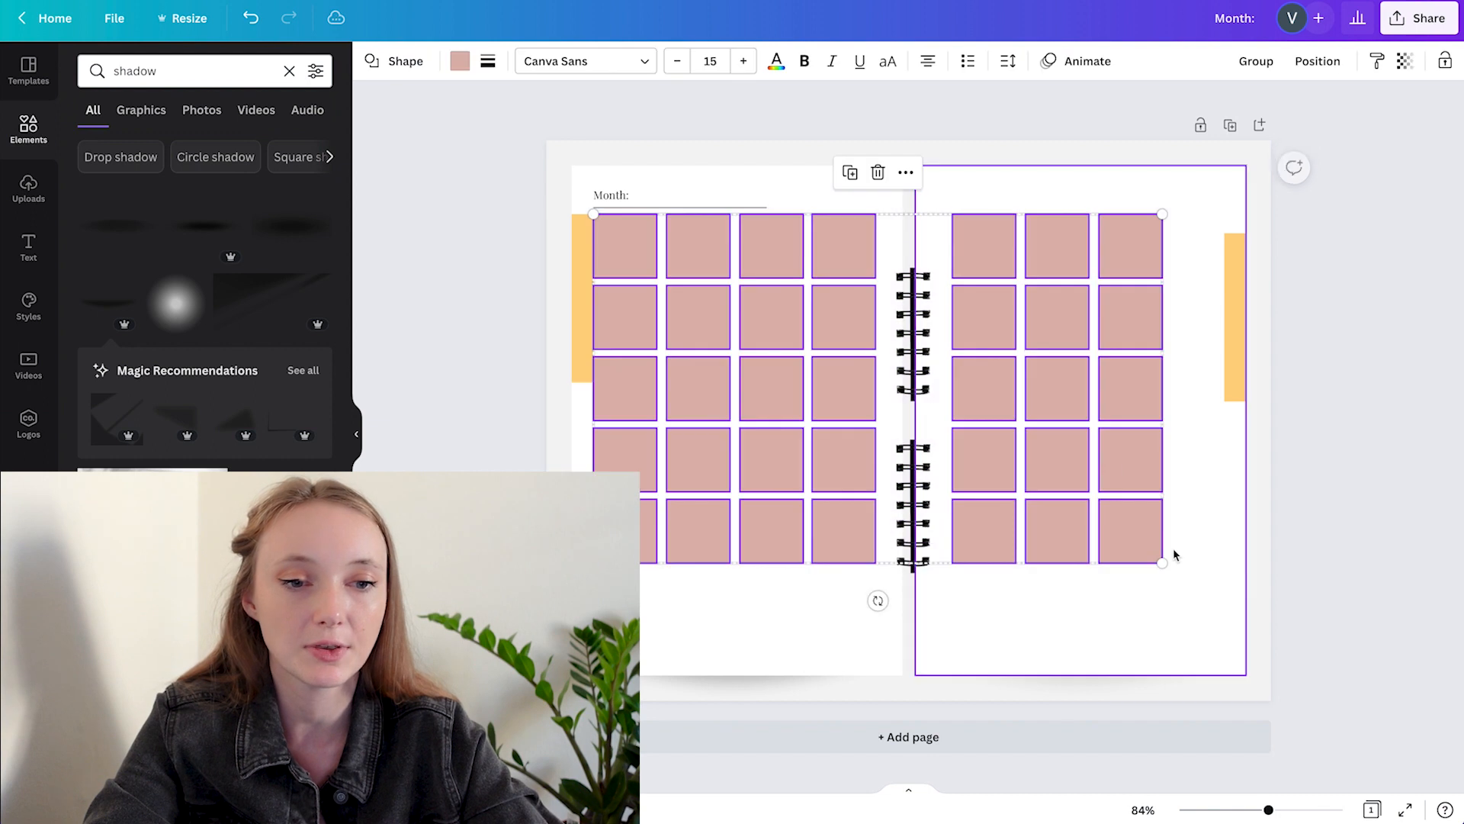
drag(1098, 259, 1090, 279)
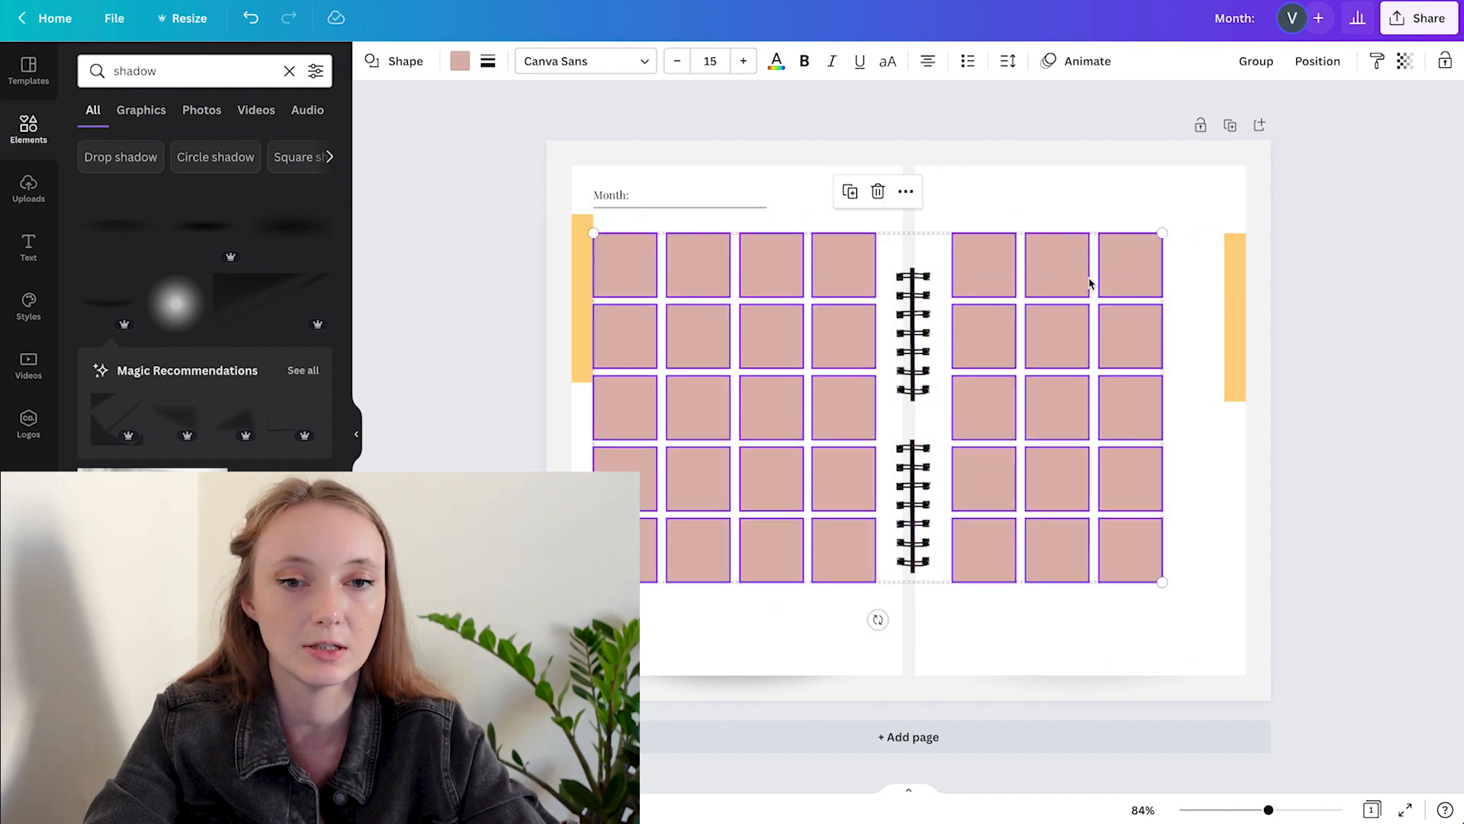
click(482, 65)
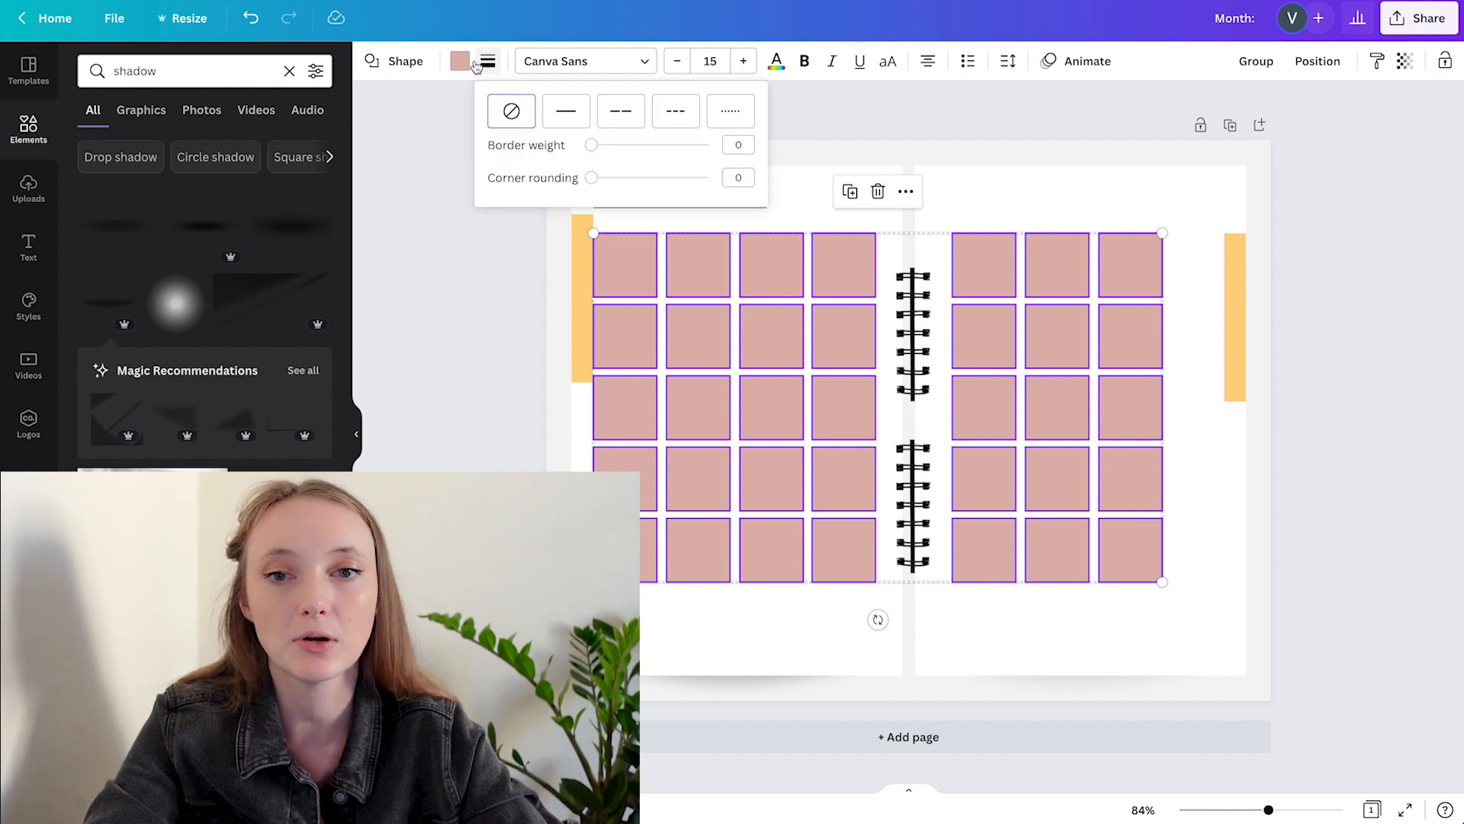
click(461, 65)
click(270, 145)
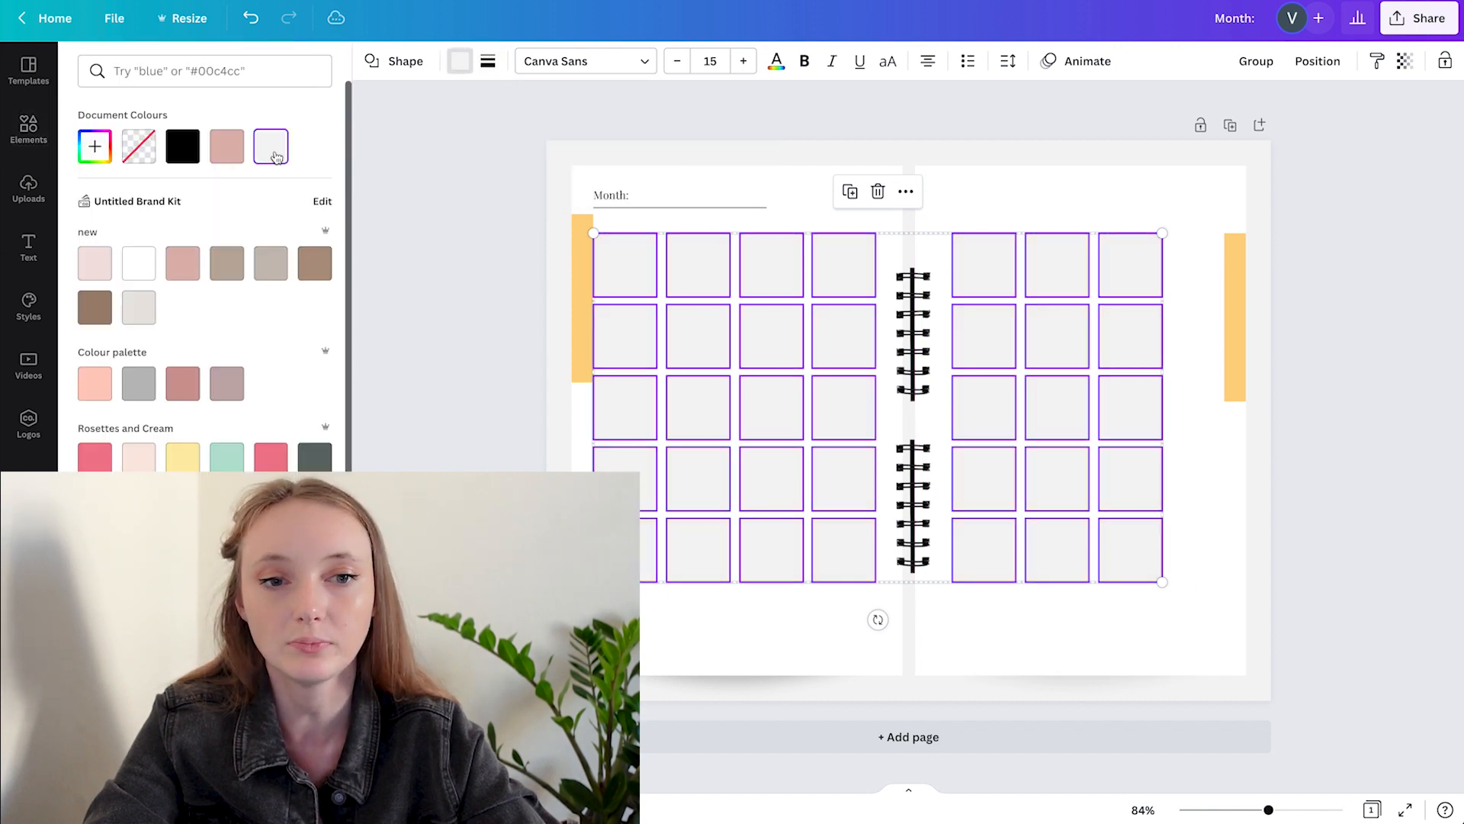
- Group all the calendar squares and try to change the group's colour
click(1254, 61)
click(370, 61)
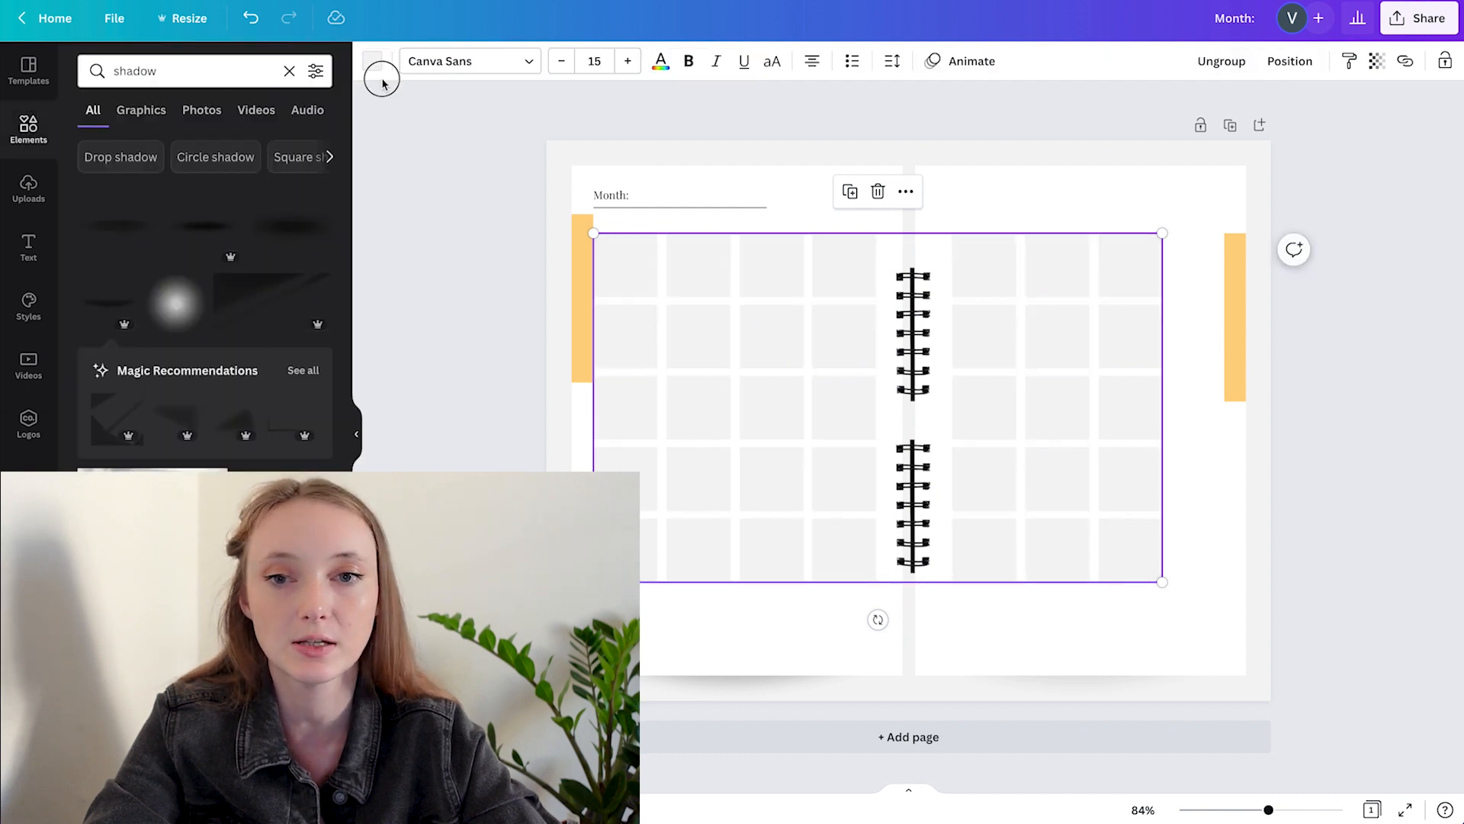
click(381, 69)
click(442, 193)
click(683, 285)
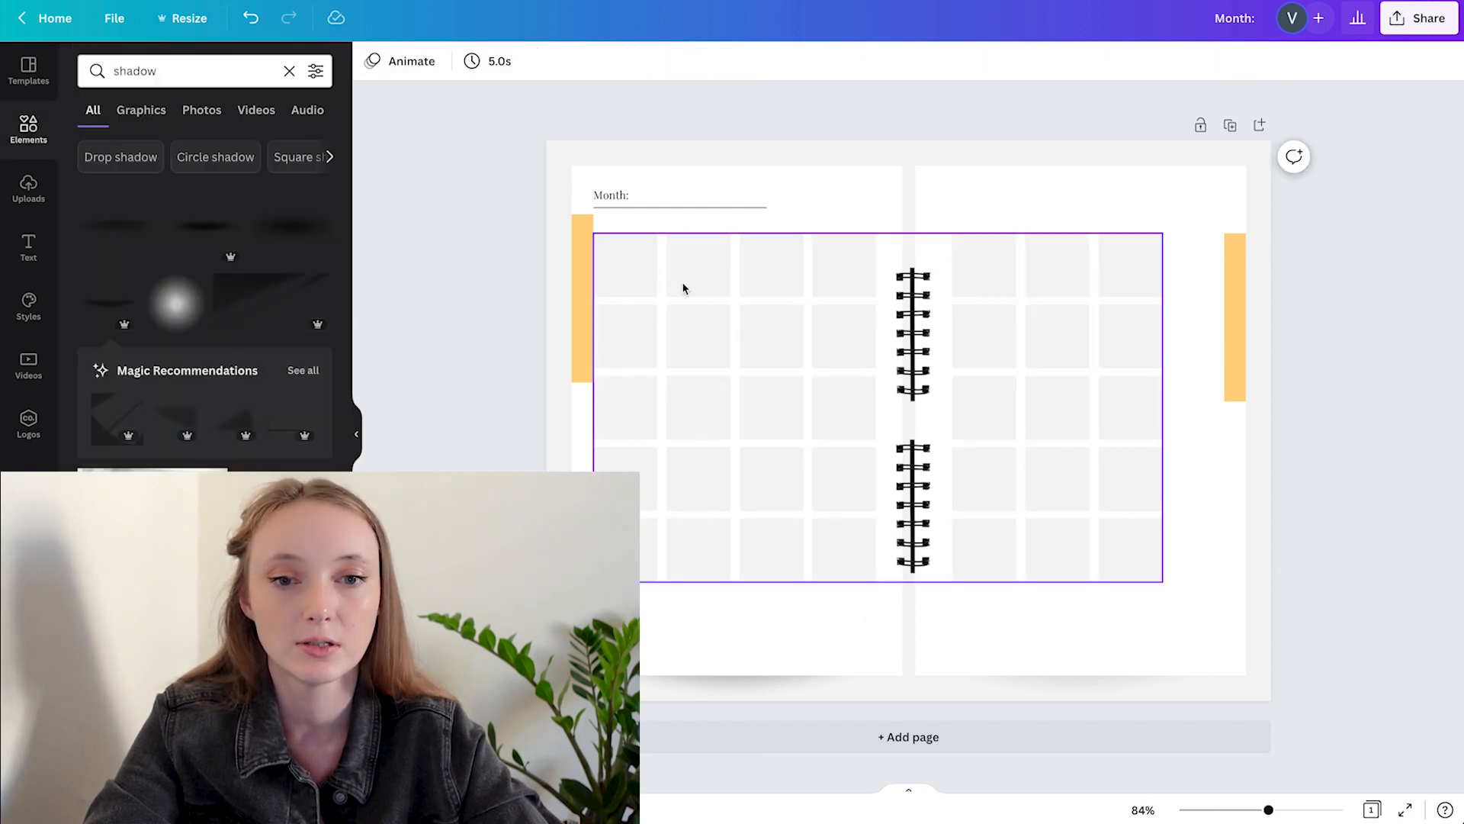
- Recolour the second square of the first row black, undo the change and ungroup the squares
click(686, 286)
click(464, 65)
click(183, 146)
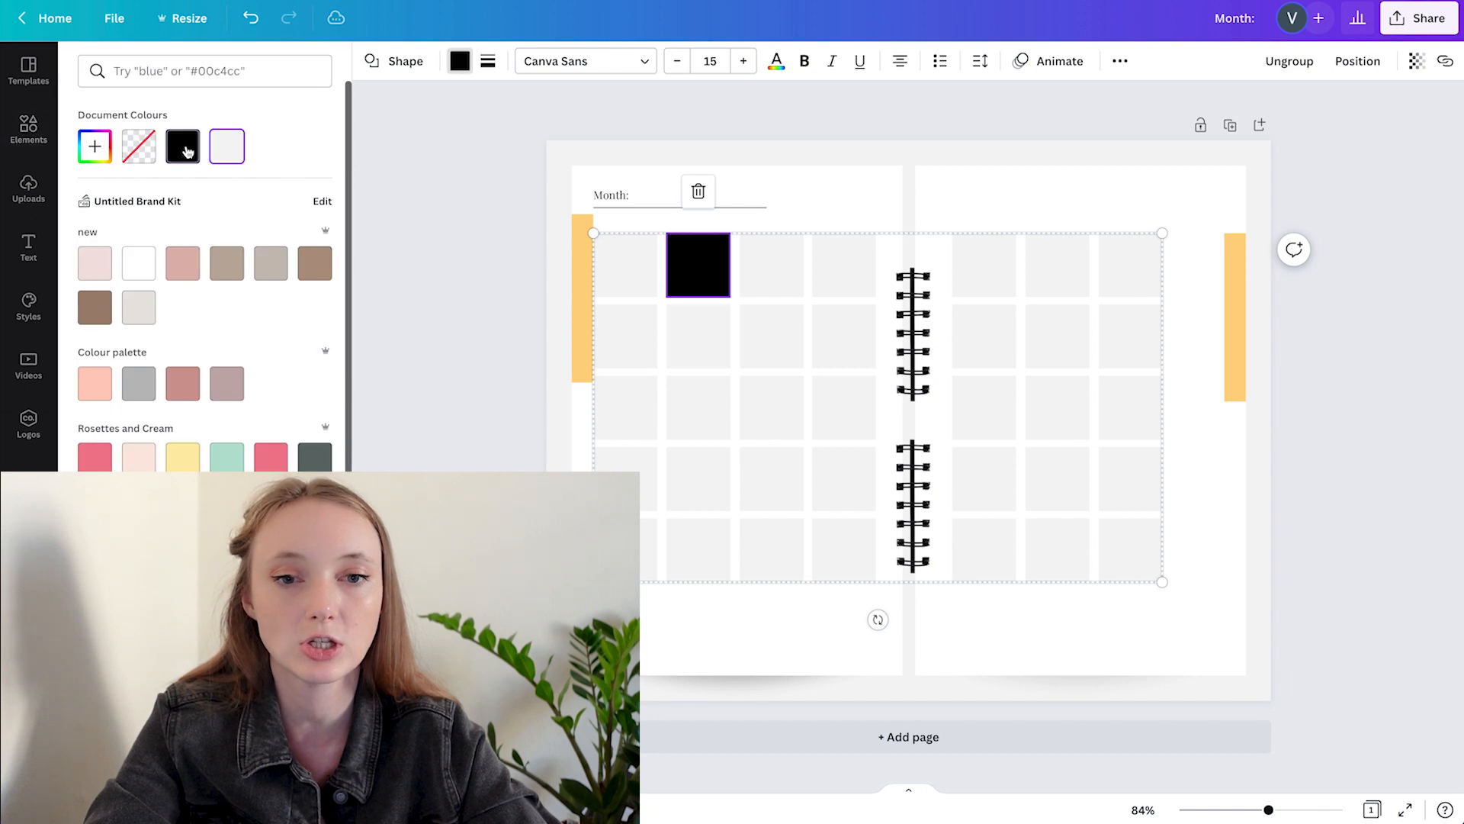
key(ctrl+z)
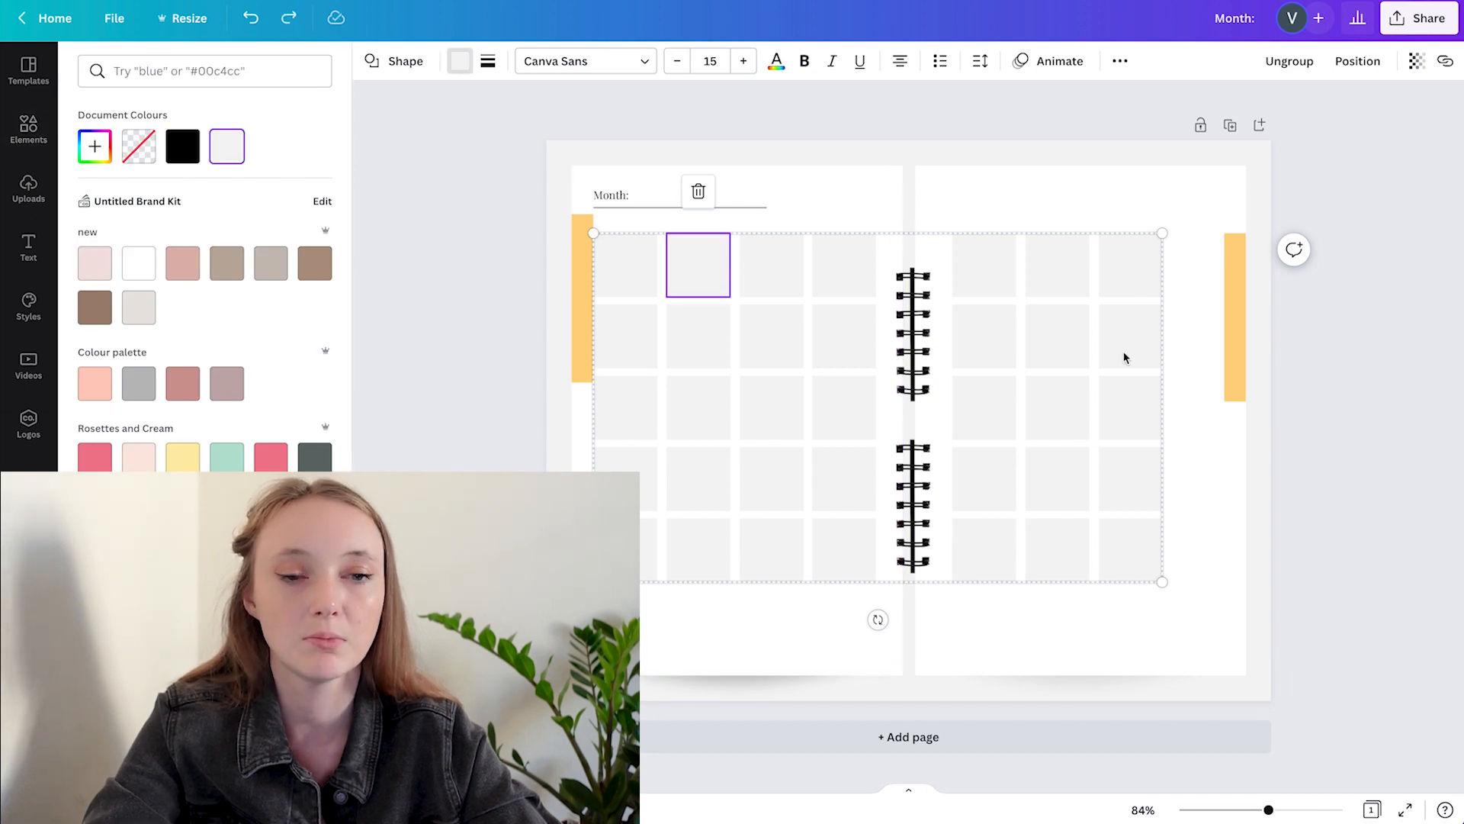
click(1289, 61)
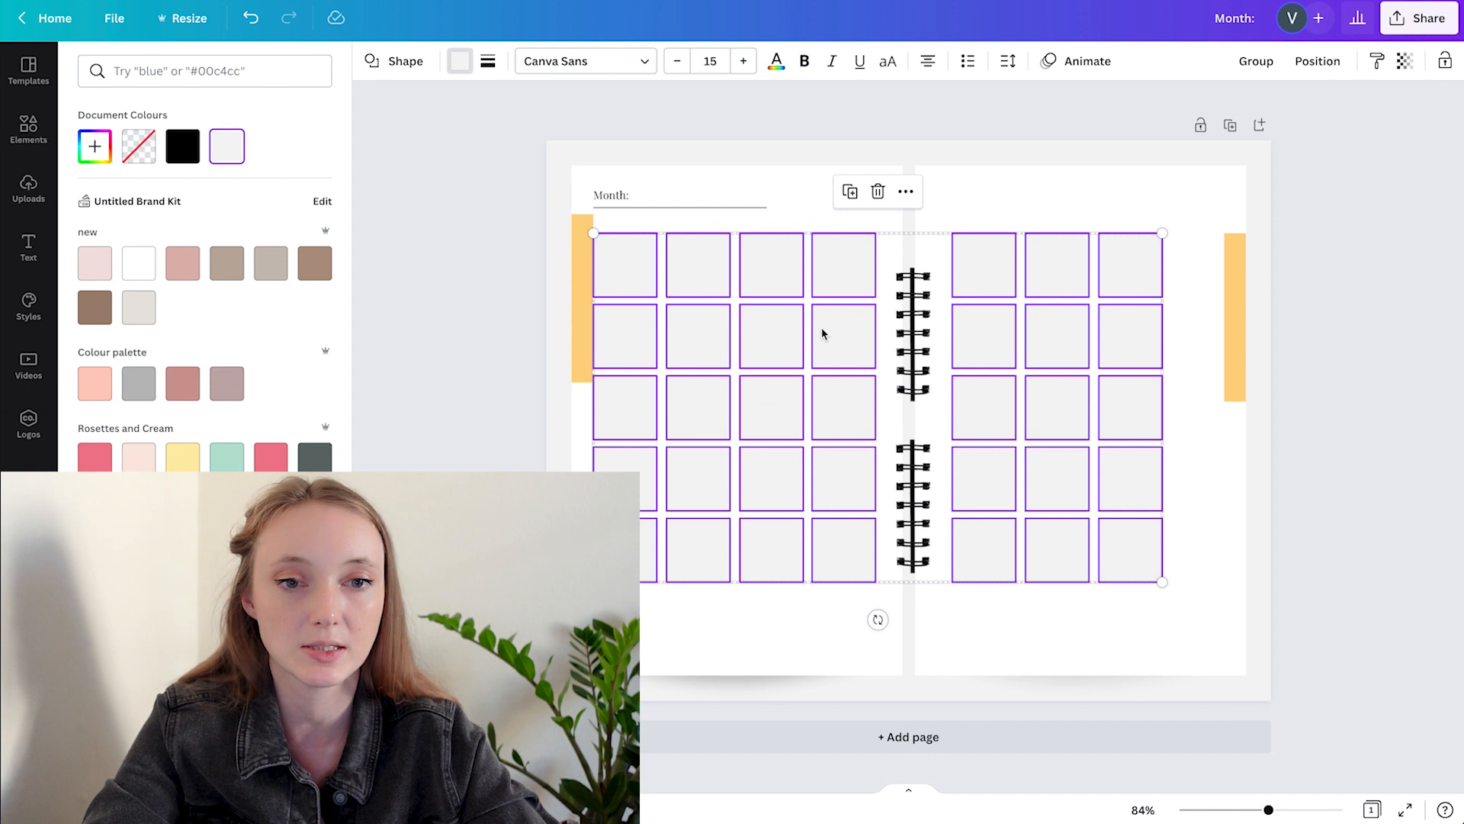
- Try dusty pink on all the ungrouped squares and return them to light grey
click(183, 264)
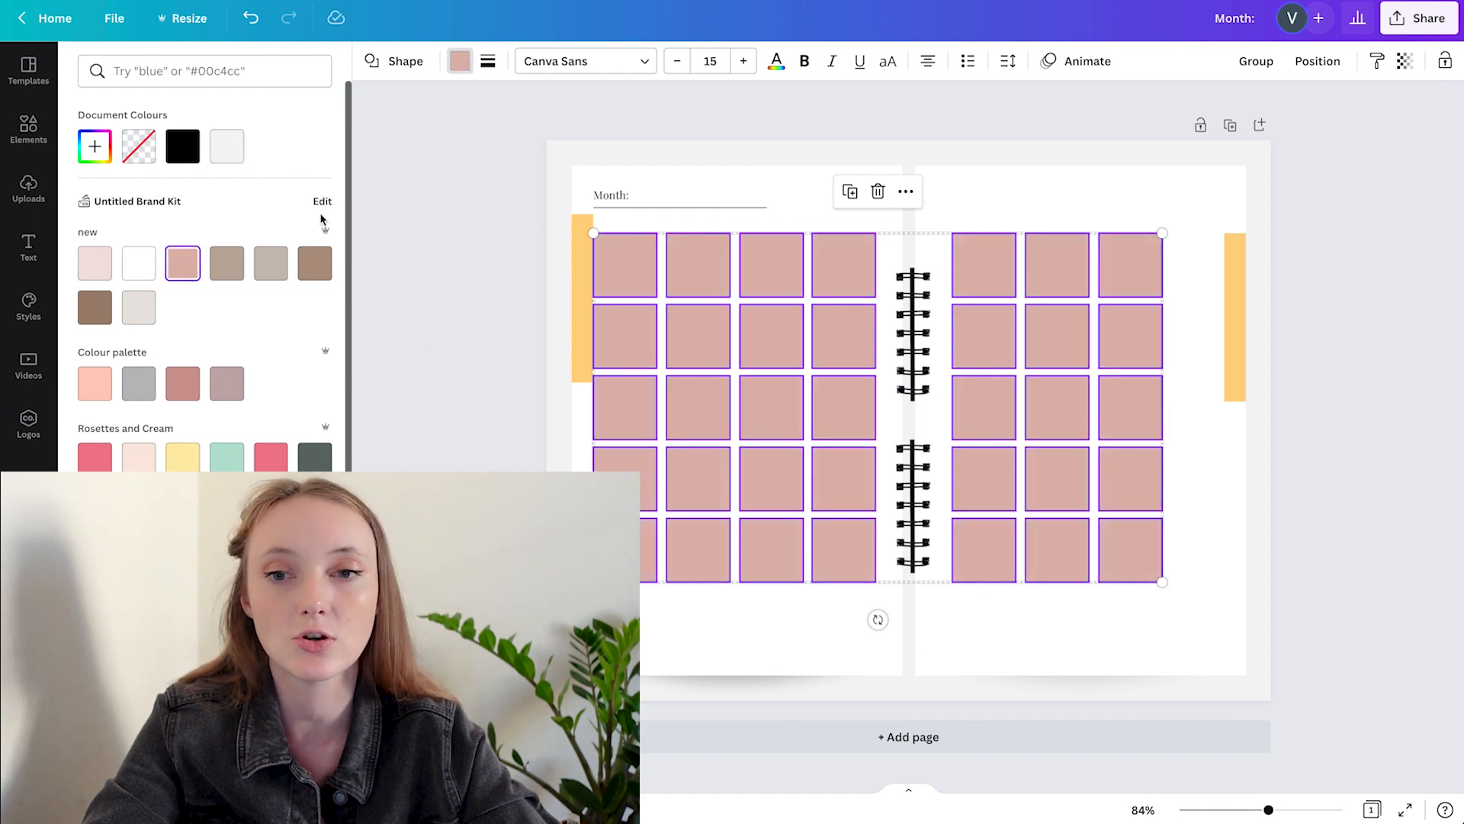
click(237, 155)
click(477, 199)
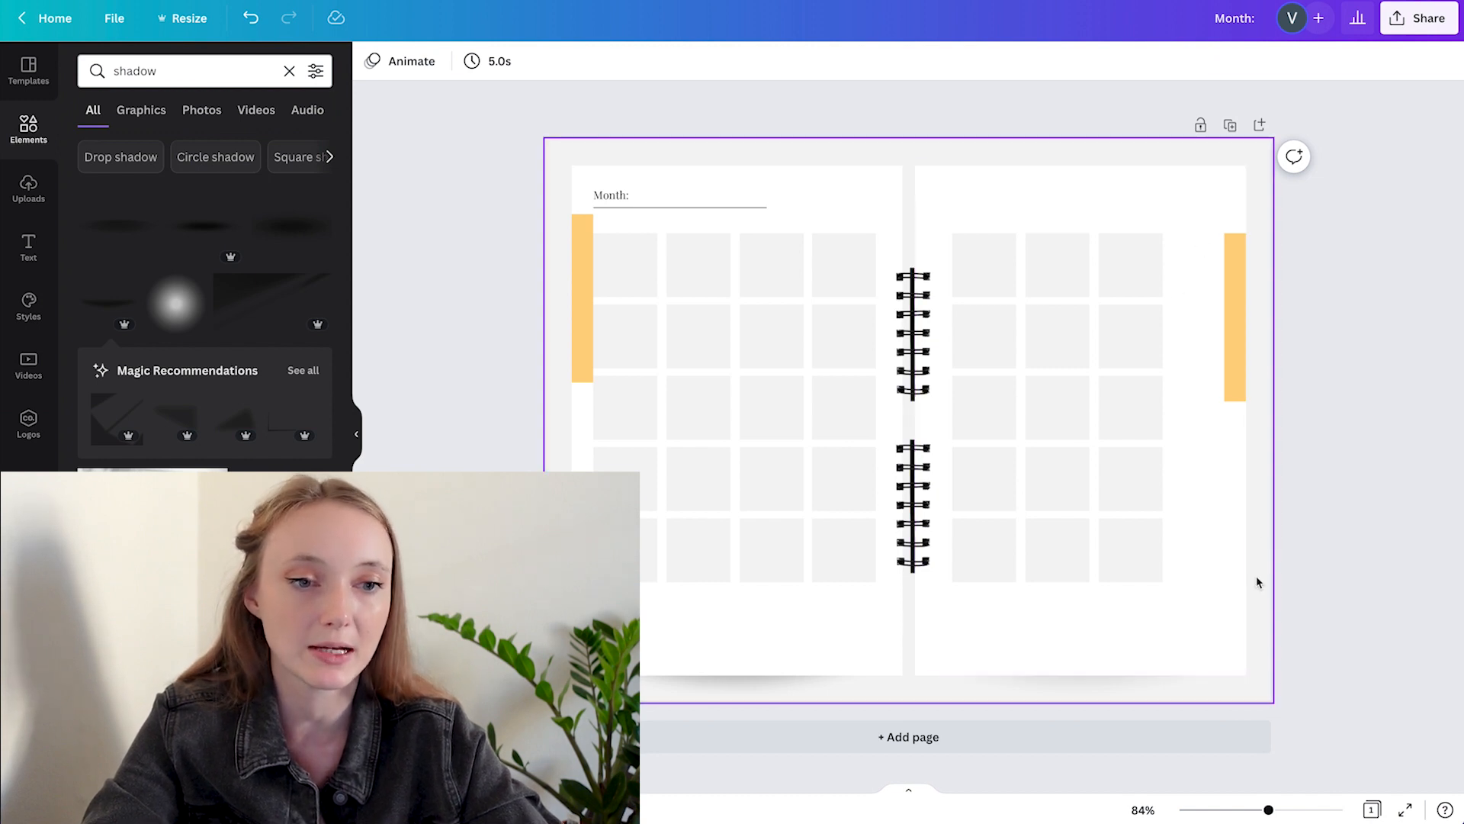
- Make four short, evenly spaced copies of the Month line between the first row of squares and the right page's strip
click(685, 215)
drag(685, 214, 1254, 239)
drag(1346, 233, 1213, 322)
drag(1340, 173, 1184, 323)
click(1317, 61)
click(1131, 354)
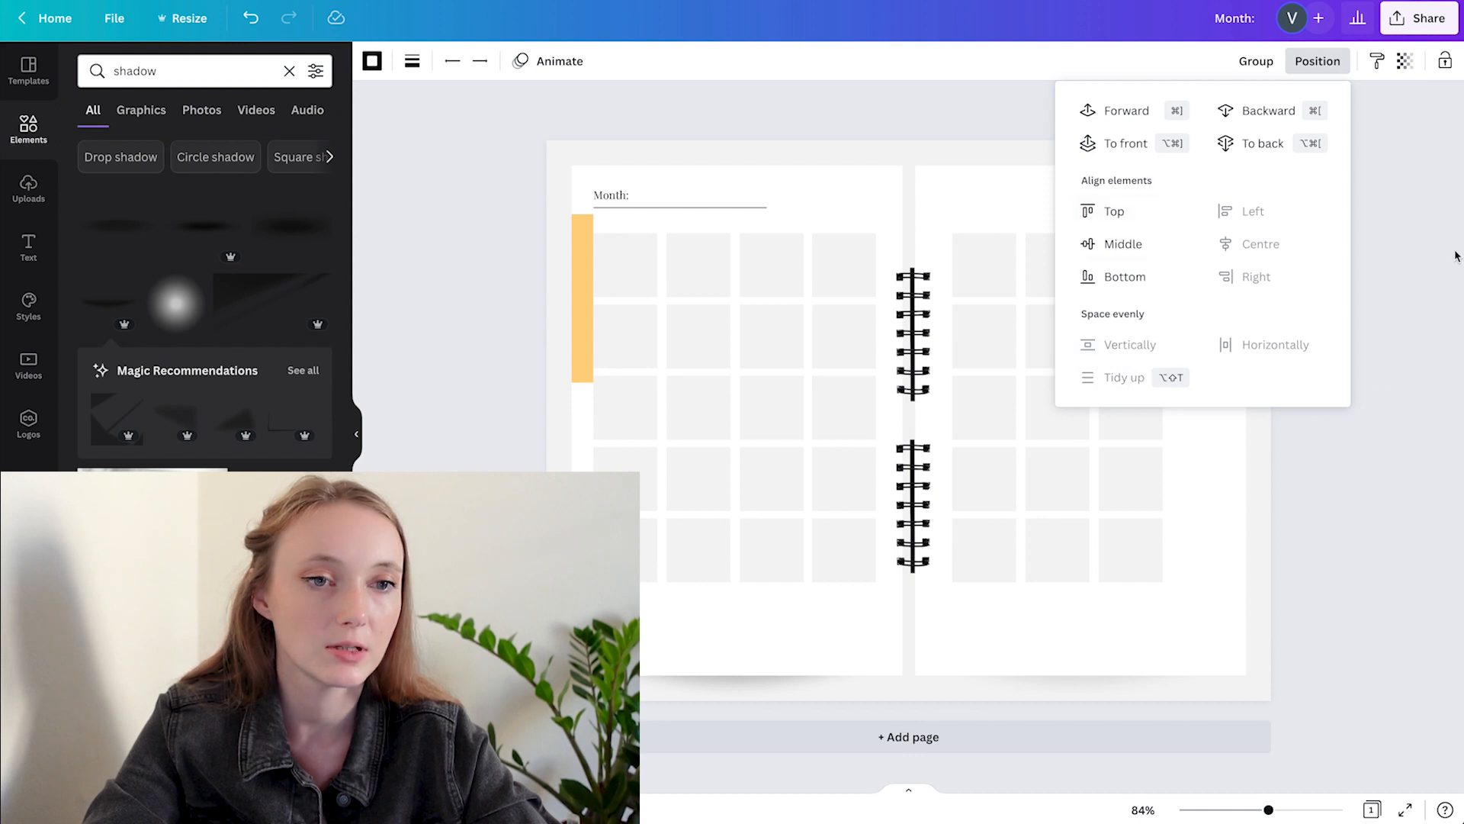
click(1431, 231)
drag(1195, 265, 1198, 269)
click(1414, 341)
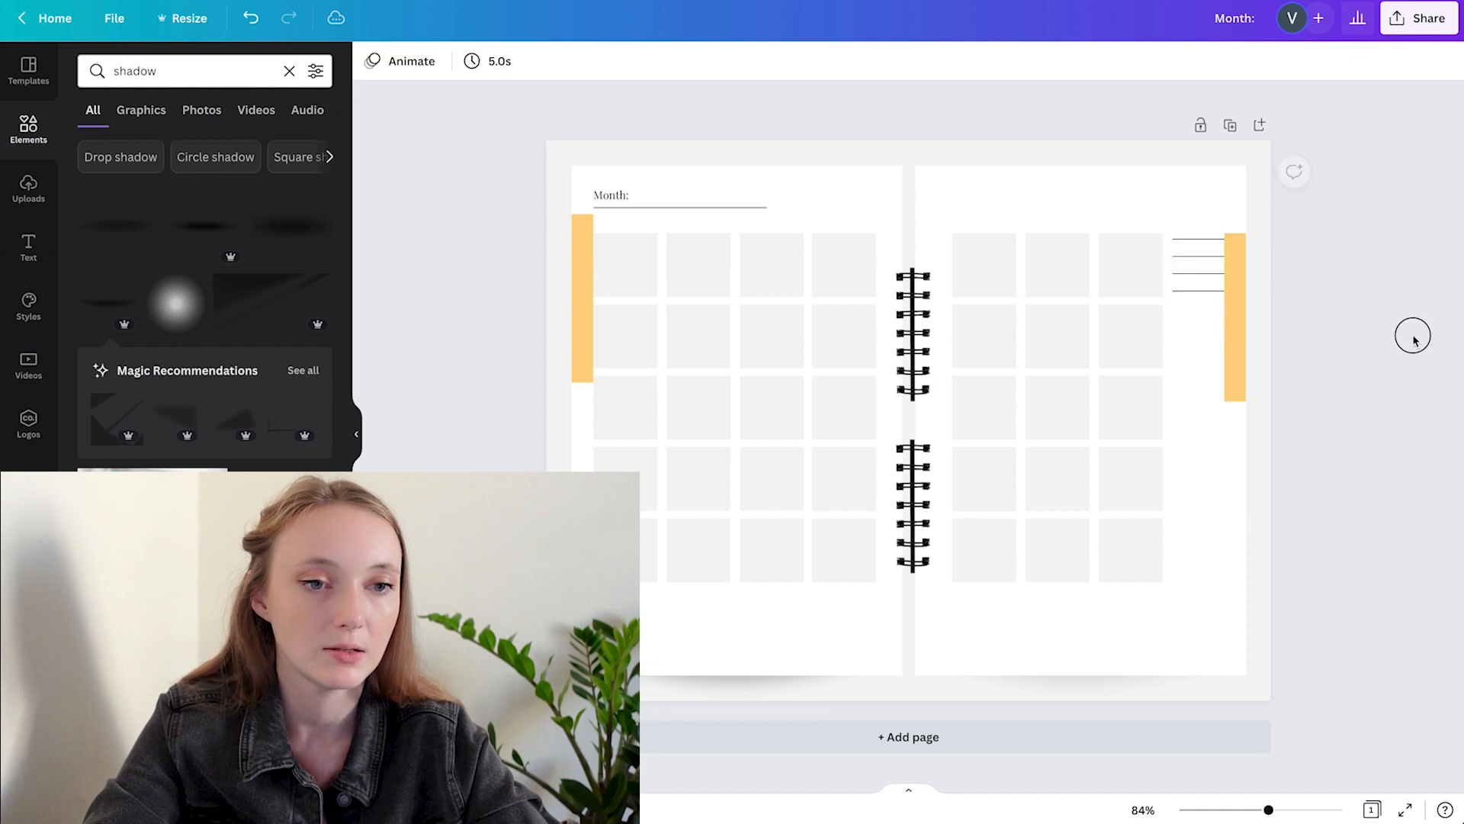
- Delete the uppermost short line and centre the remaining three beside the first row of squares
click(1201, 240)
key(Delete)
drag(1180, 229, 1199, 286)
click(1381, 256)
- Unlock and delete the yellow-orange guide strip on the right page
click(1235, 300)
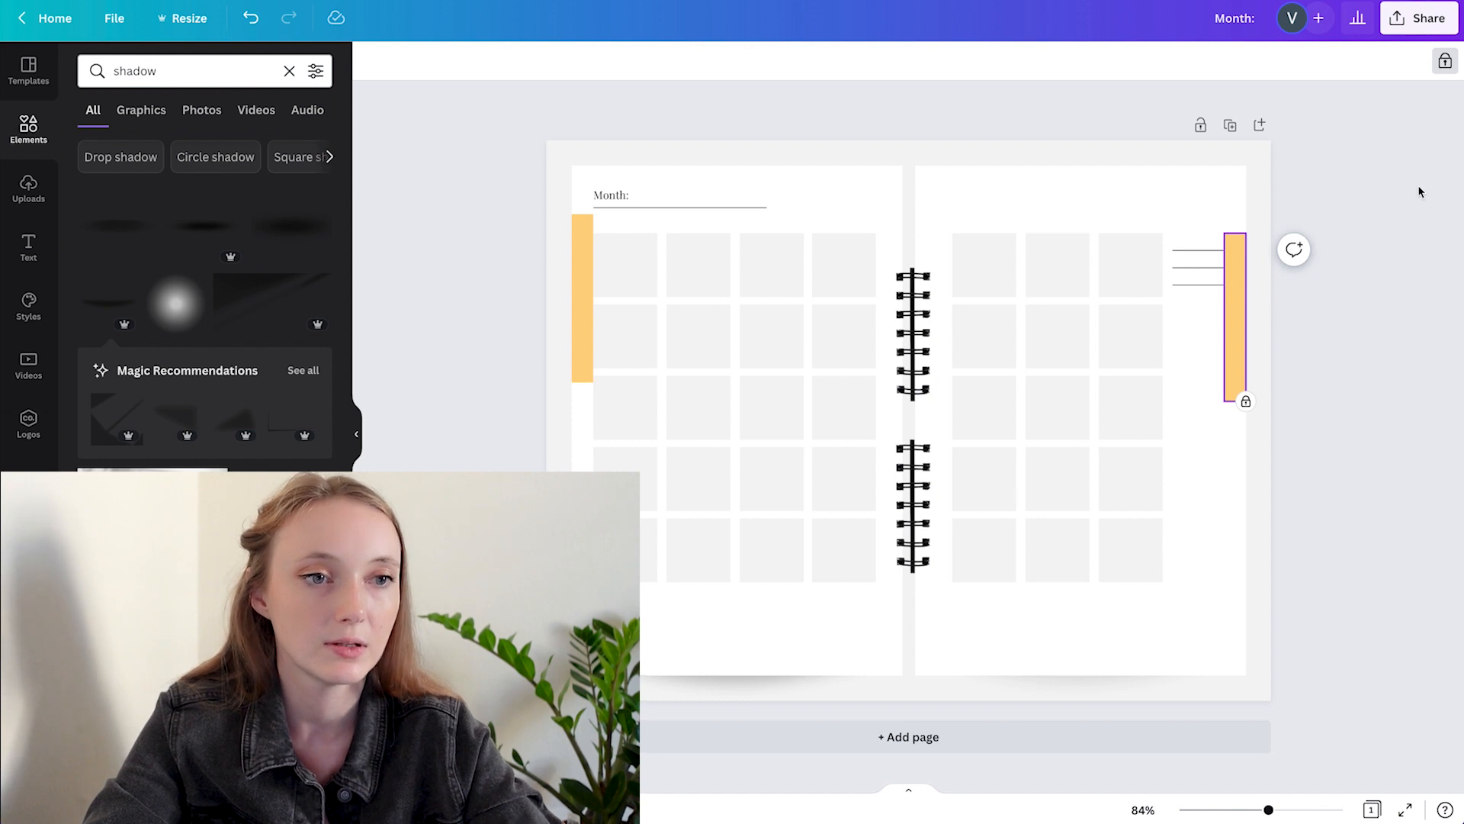
click(1445, 67)
key(Delete)
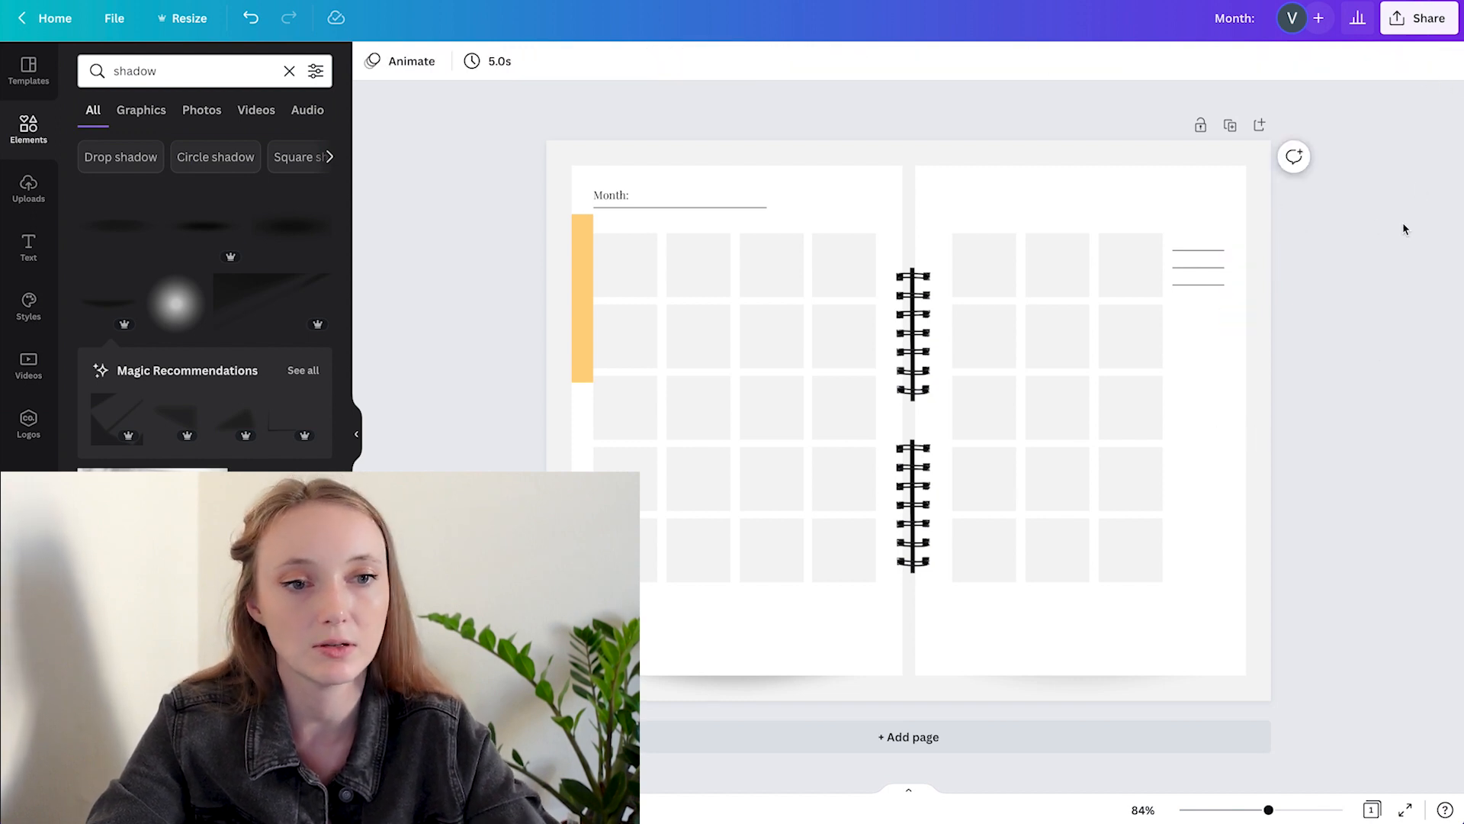
- Group the three short lines beside the first row and undo the grouping
click(1201, 251)
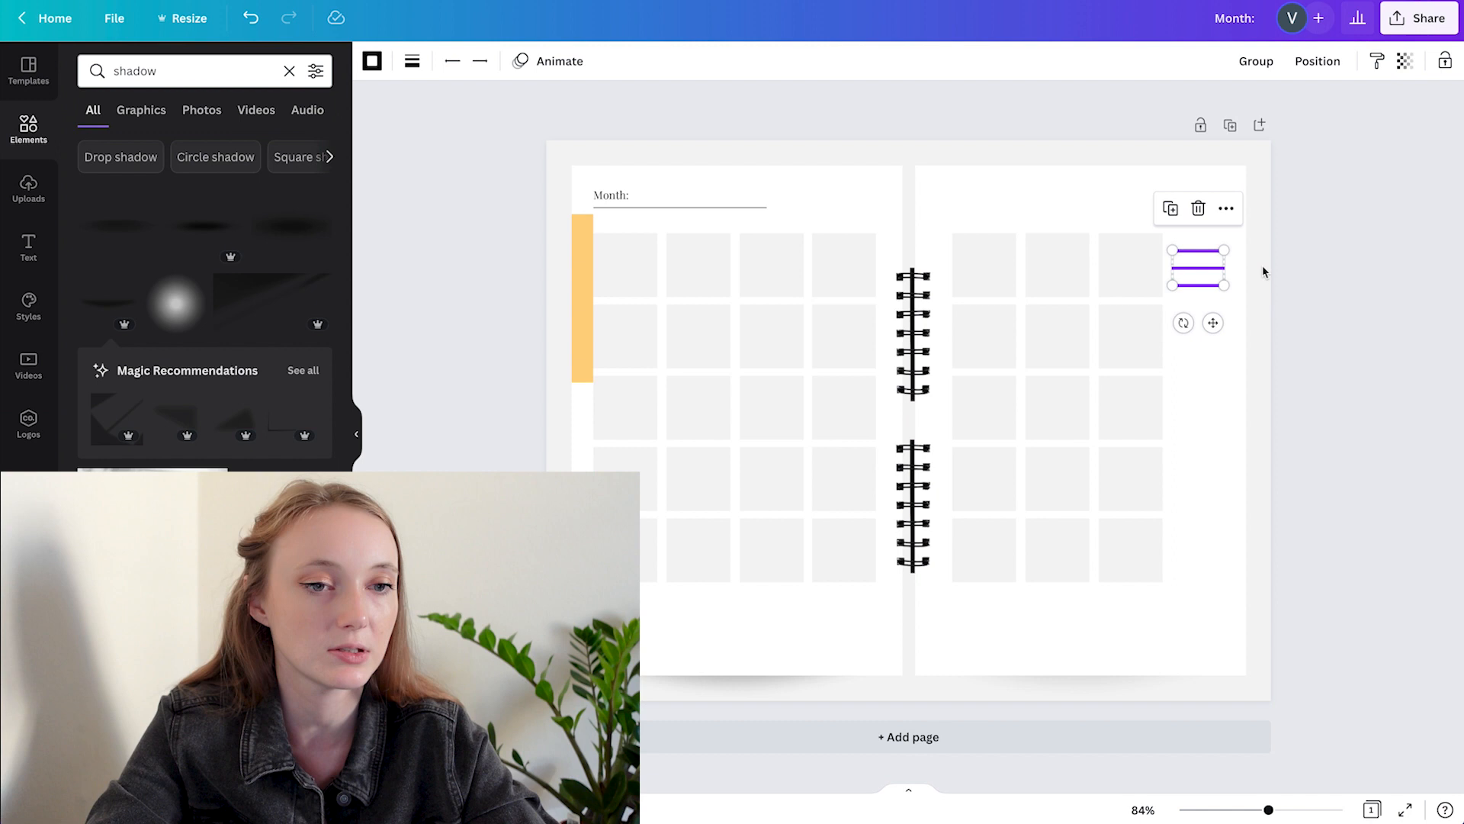
click(1389, 282)
click(1197, 267)
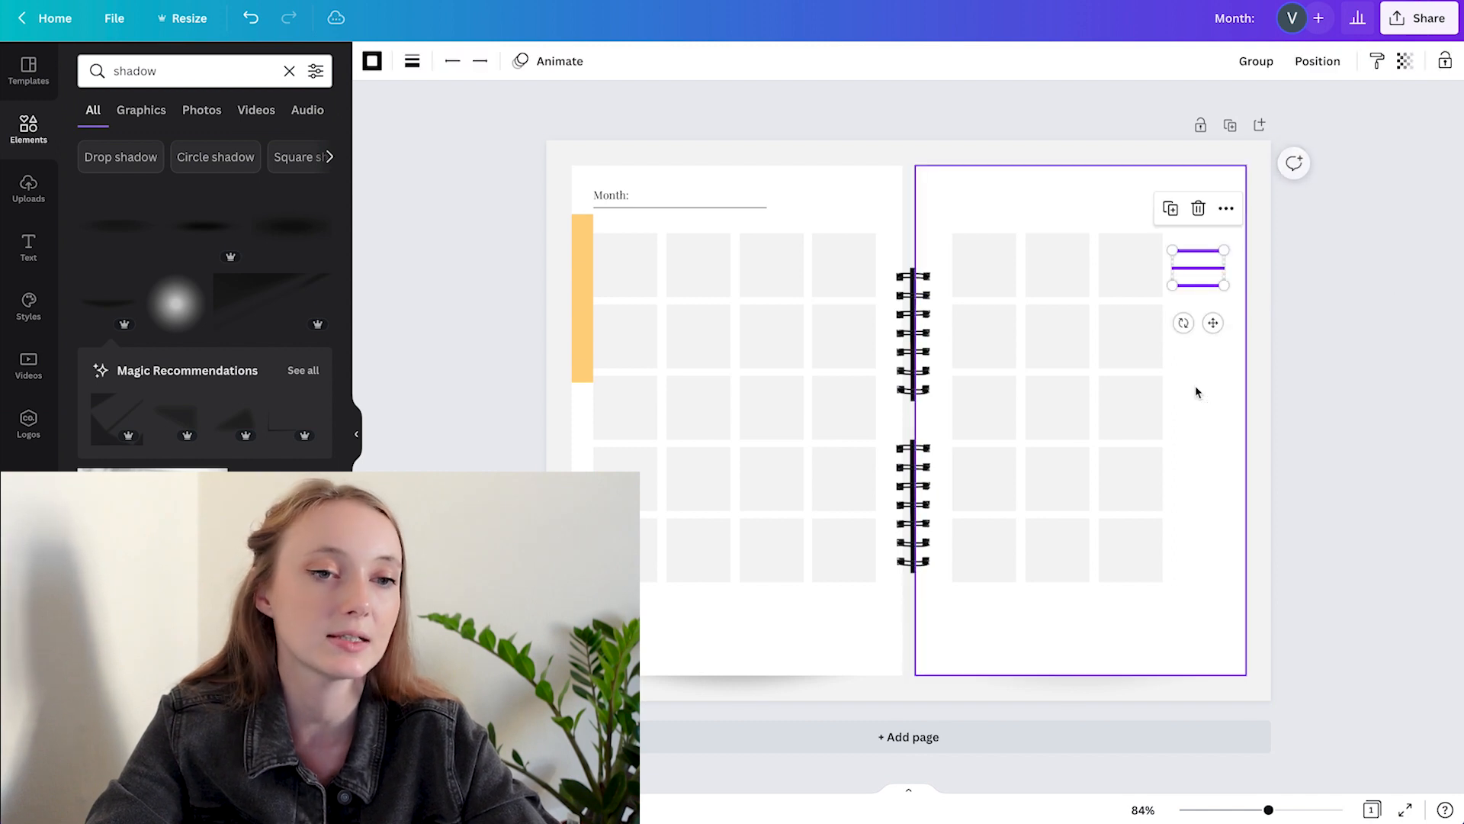
click(1256, 61)
click(1227, 317)
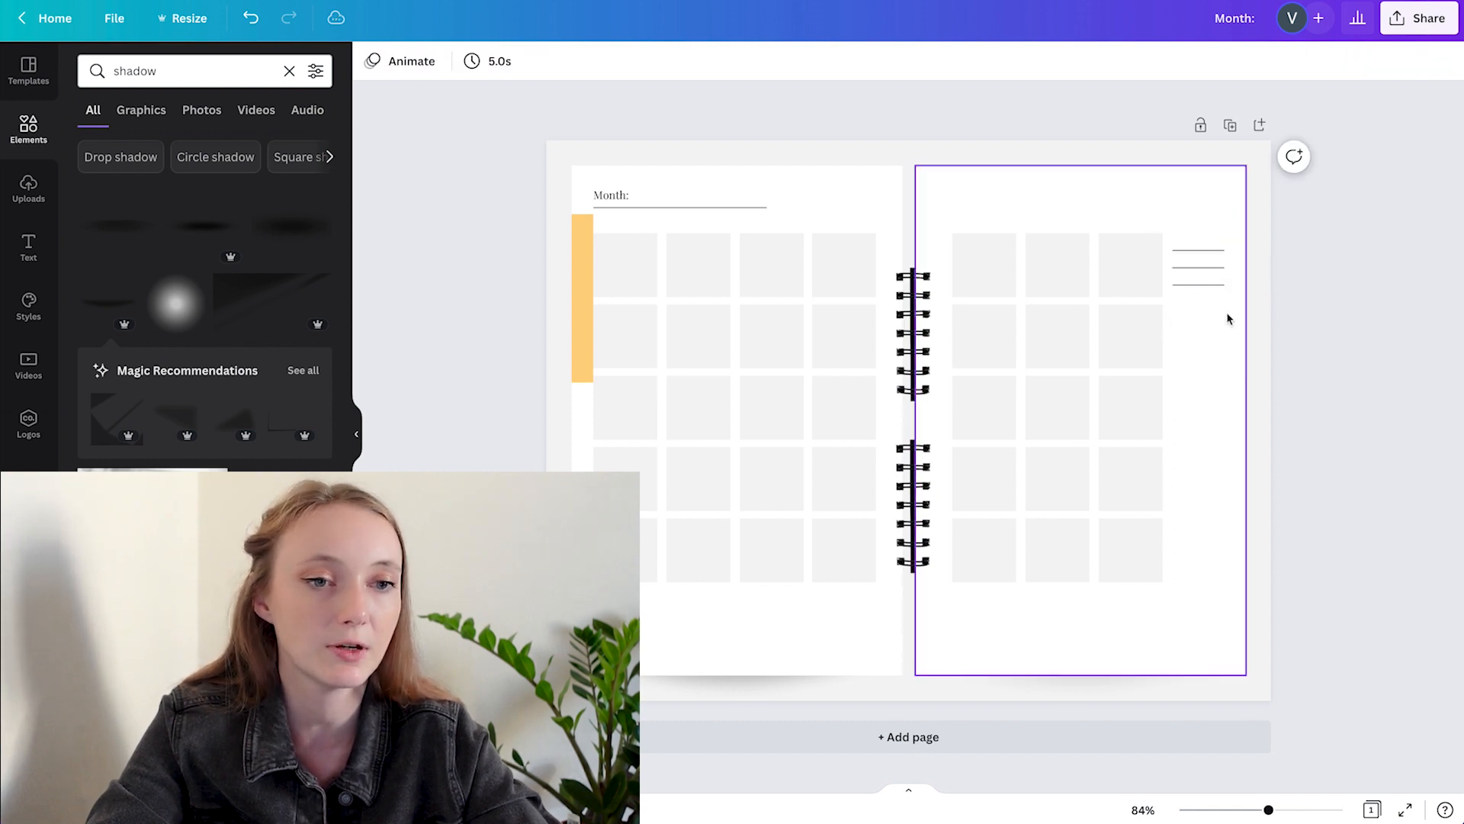
click(1217, 278)
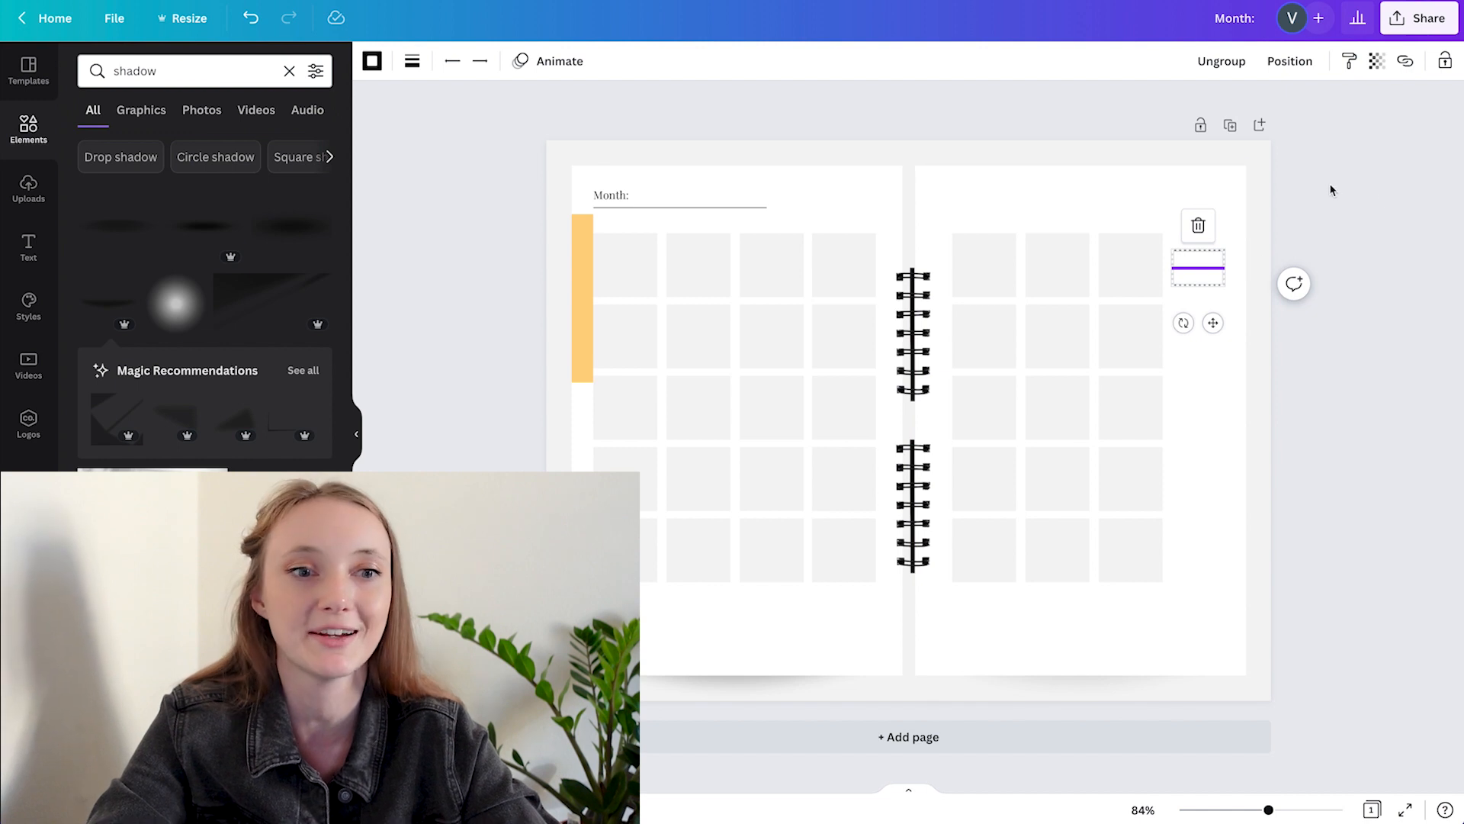
key(ctrl+z)
- Extend each of the three short lines towards the right page's outer edge, keeping them equal in length
click(1195, 261)
mouse_move(1223, 265)
mouse_down()
mouse_move(1235, 267)
mouse_move(1219, 250)
mouse_move(1234, 250)
mouse_move(1234, 285)
mouse_up()
click(1195, 252)
click(1199, 287)
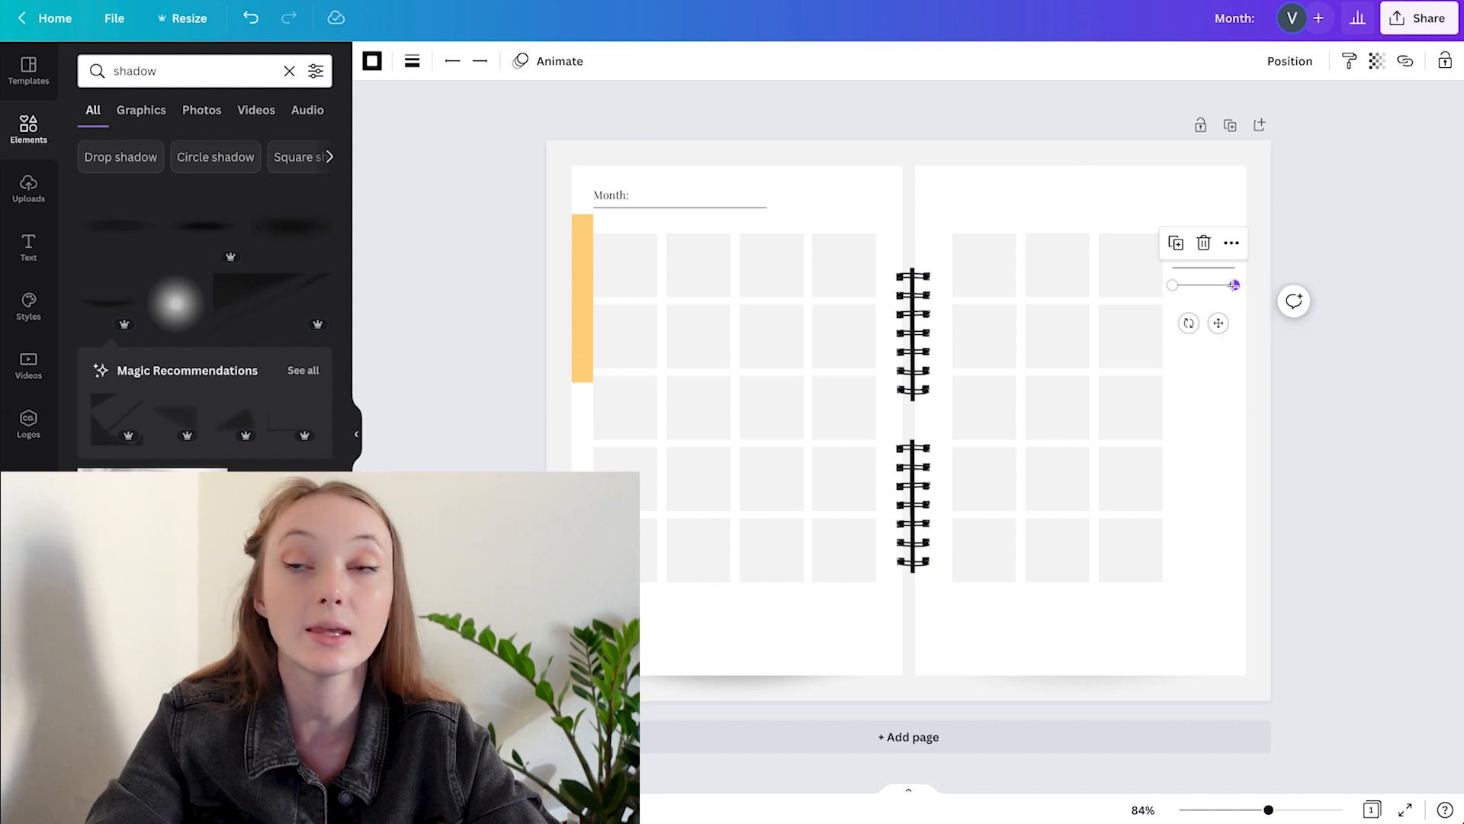
click(1296, 258)
- Copy the set of three lines beside the second and third rows and group each set of lines
drag(1209, 274, 1215, 333)
mouse_move(1216, 389)
mouse_down()
mouse_move(1216, 360)
mouse_move(1221, 406)
mouse_up()
drag(1290, 299, 1098, 204)
drag(1320, 222, 1187, 286)
key(ctrl+g)
drag(1308, 289, 1226, 369)
drag(1317, 379, 1206, 455)
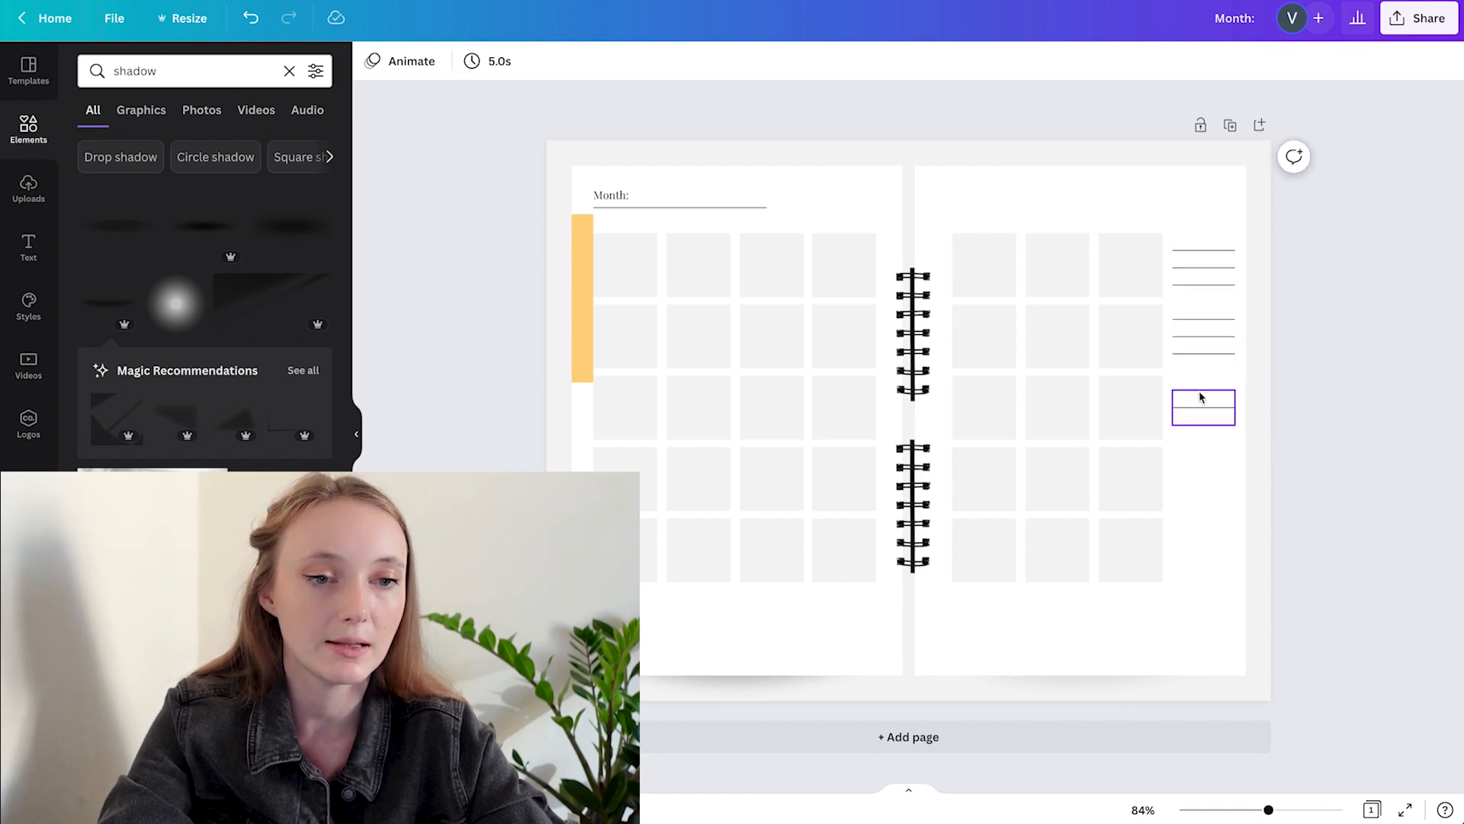
- Duplicate the second and third line groups beside the fourth and fifth rows of squares
shift+click(1206, 340)
drag(1216, 340, 1218, 478)
click(1372, 473)
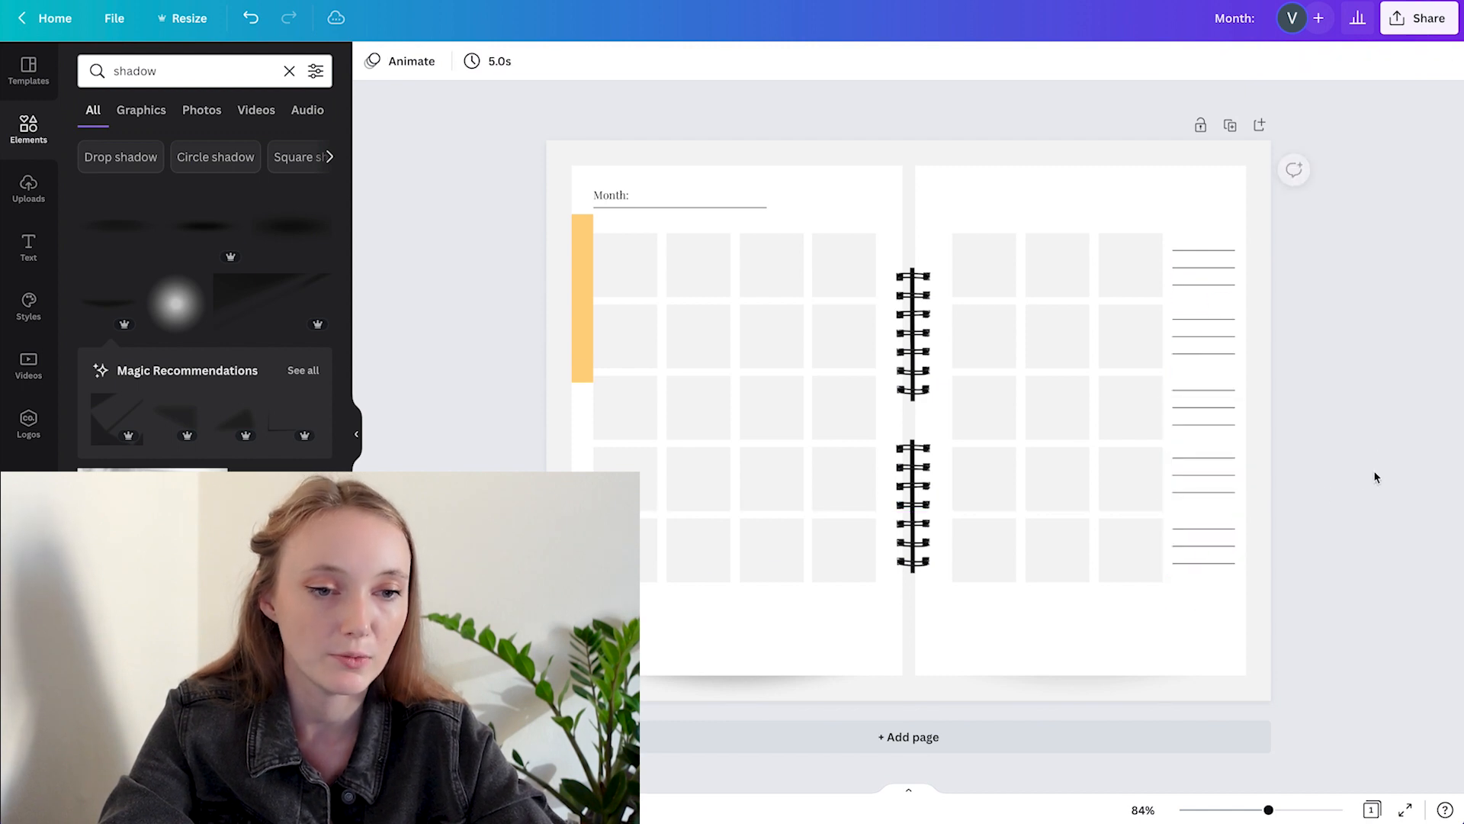
- Nudge the last line group down and the first one up, and space all five groups evenly vertically
click(1200, 552)
drag(1199, 552, 1200, 554)
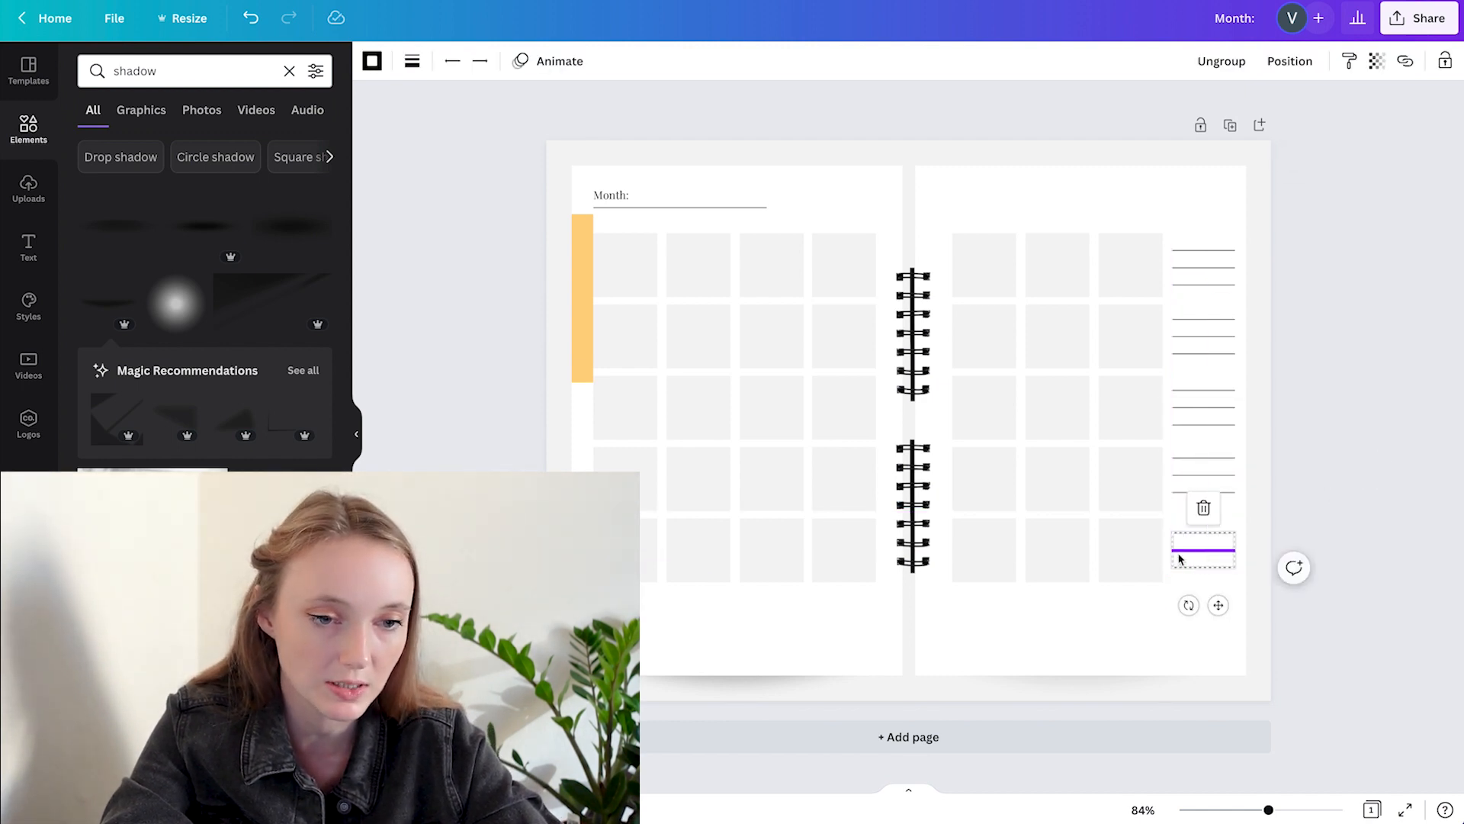
drag(1203, 267, 1204, 264)
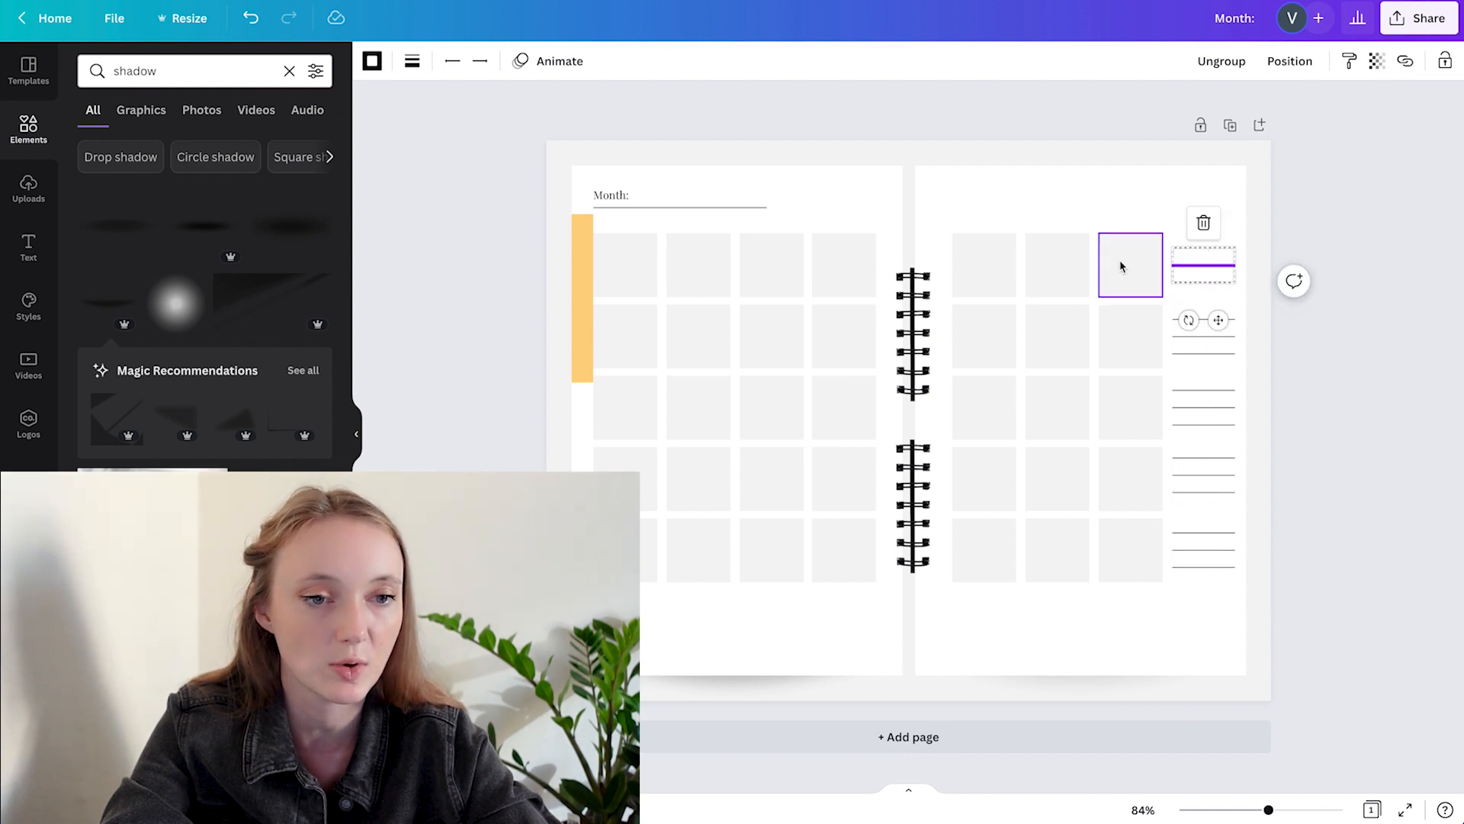
drag(1363, 181, 1199, 616)
click(1314, 67)
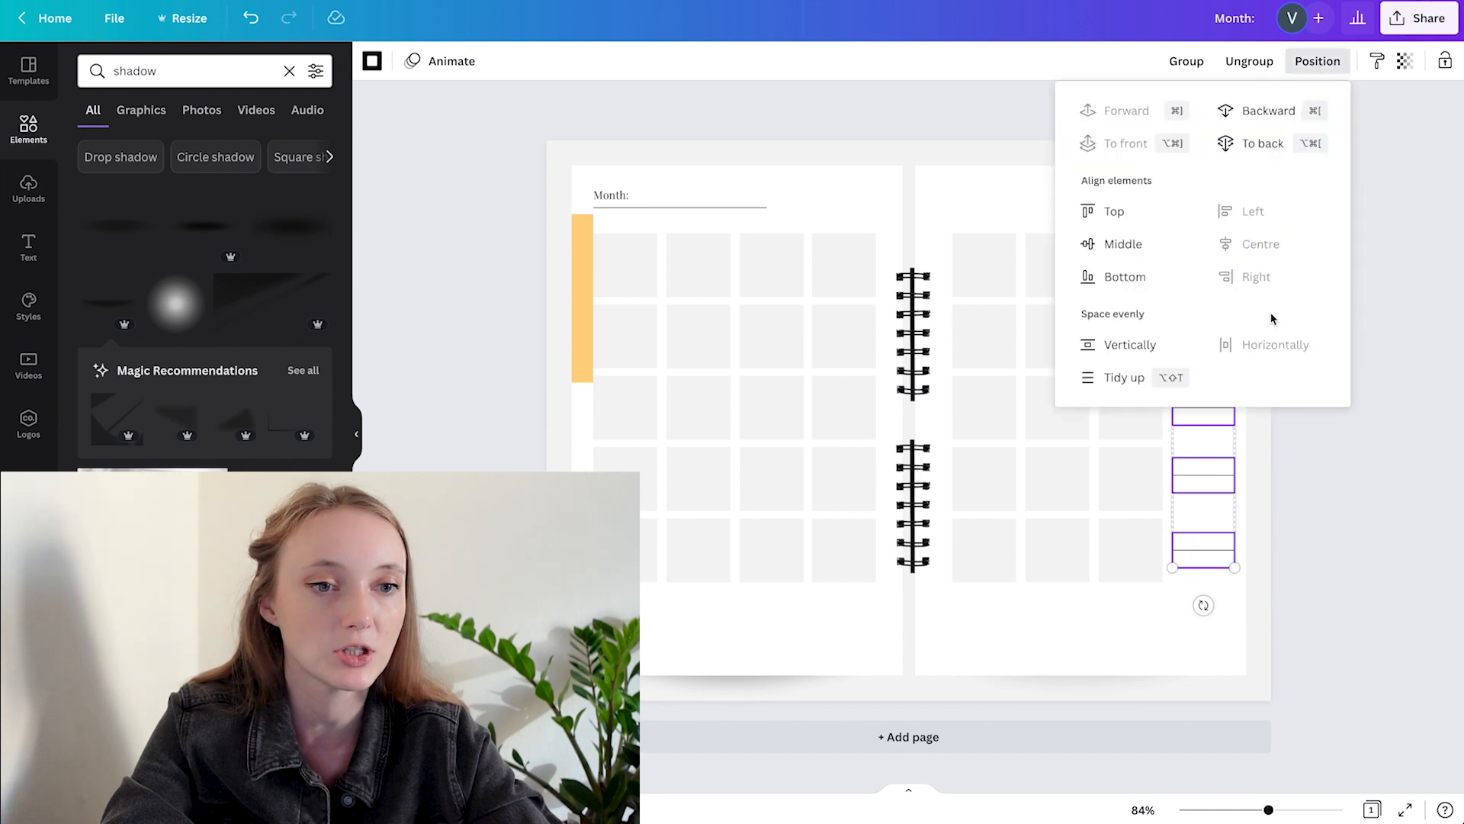
click(1130, 344)
click(1372, 513)
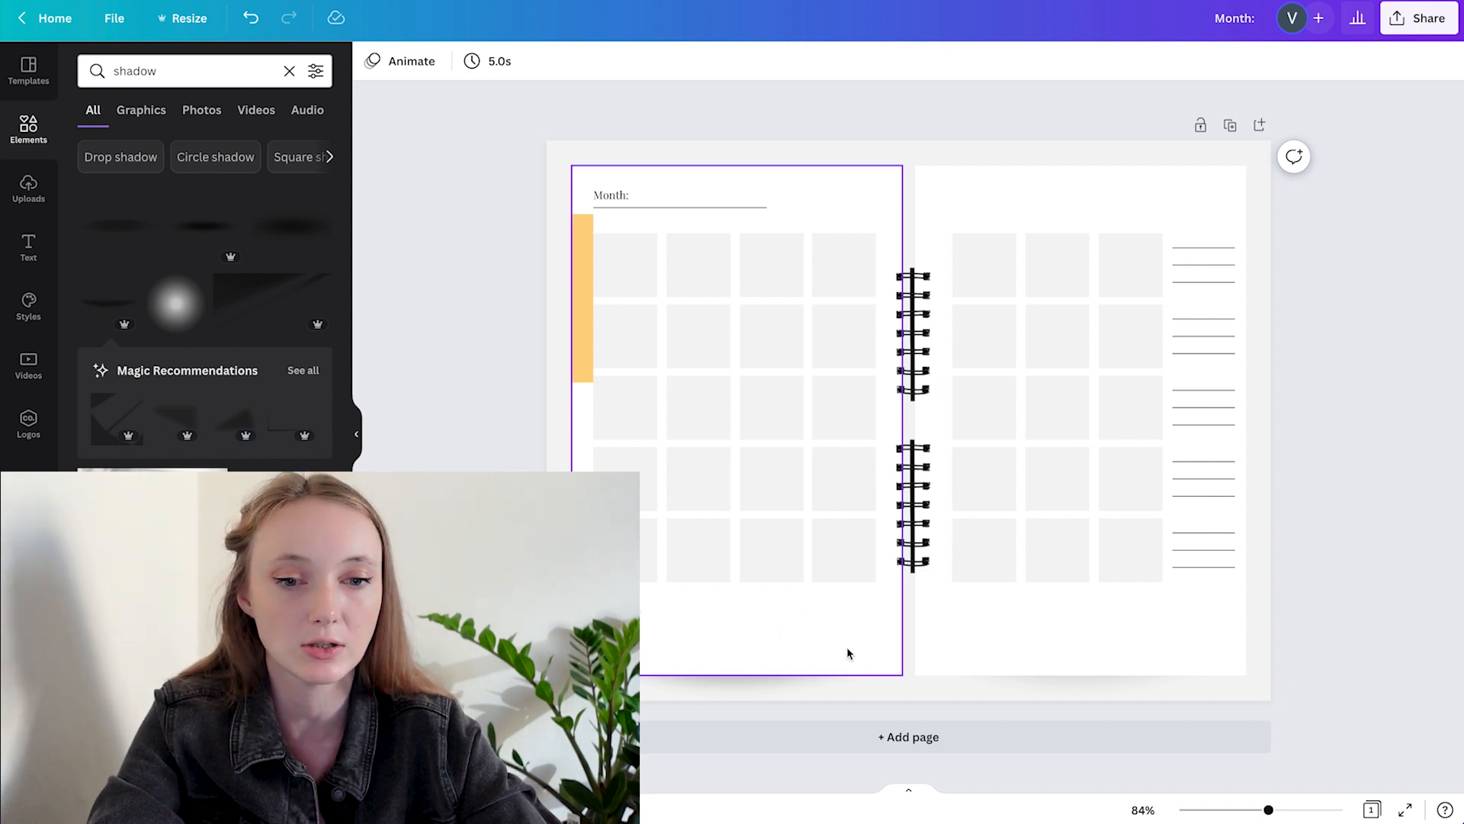
- Duplicate a calendar square as a wide grey note box beneath the left page's grid, with a matching box under the right page's content
click(632, 561)
drag(632, 564, 1158, 632)
click(1384, 386)
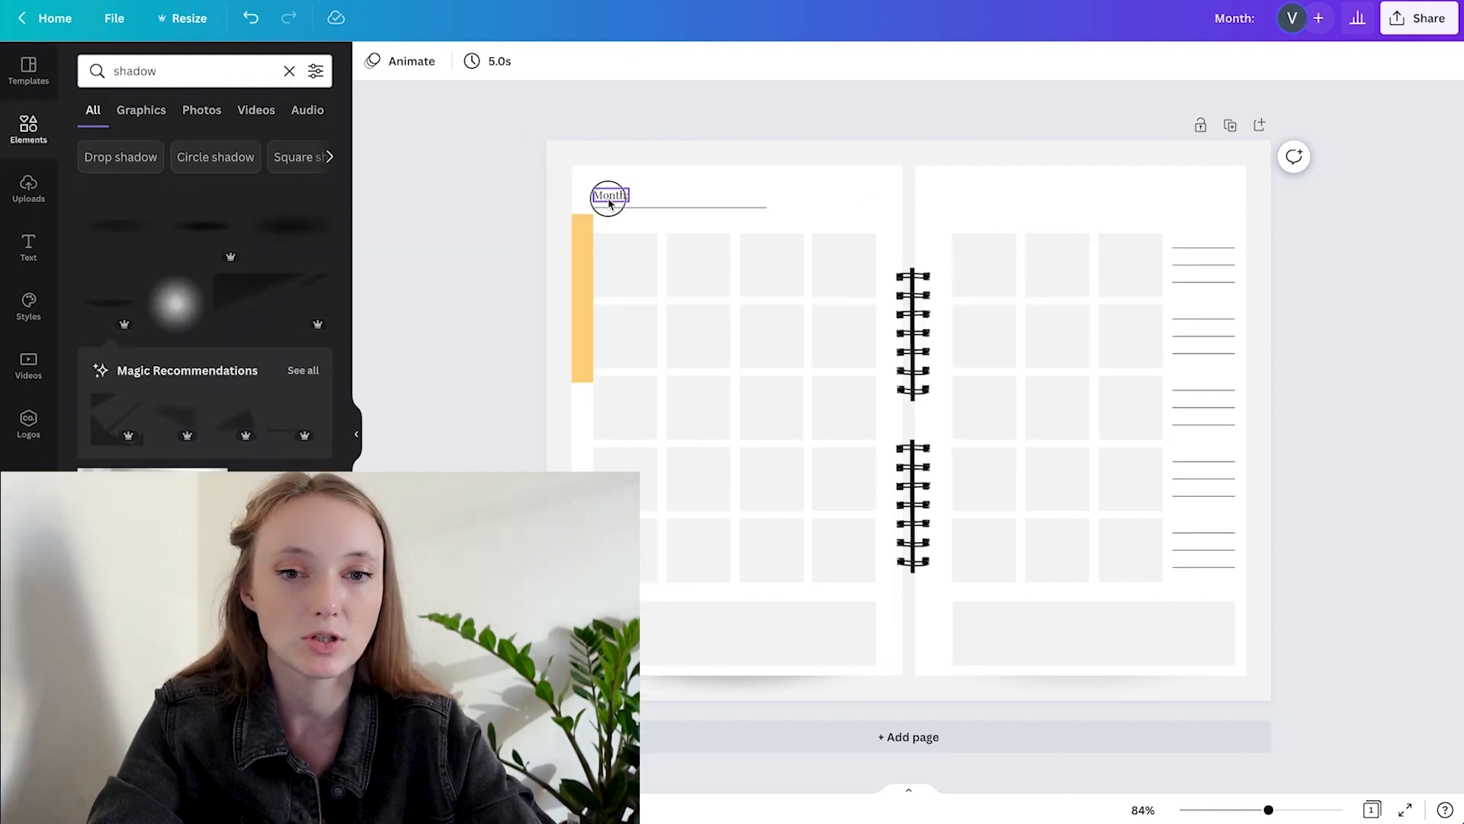
- Copy the "Month:" text to the top of the right page and change it to the evenly spaced letters "M T W T F S S"
click(610, 195)
drag(610, 195, 970, 196)
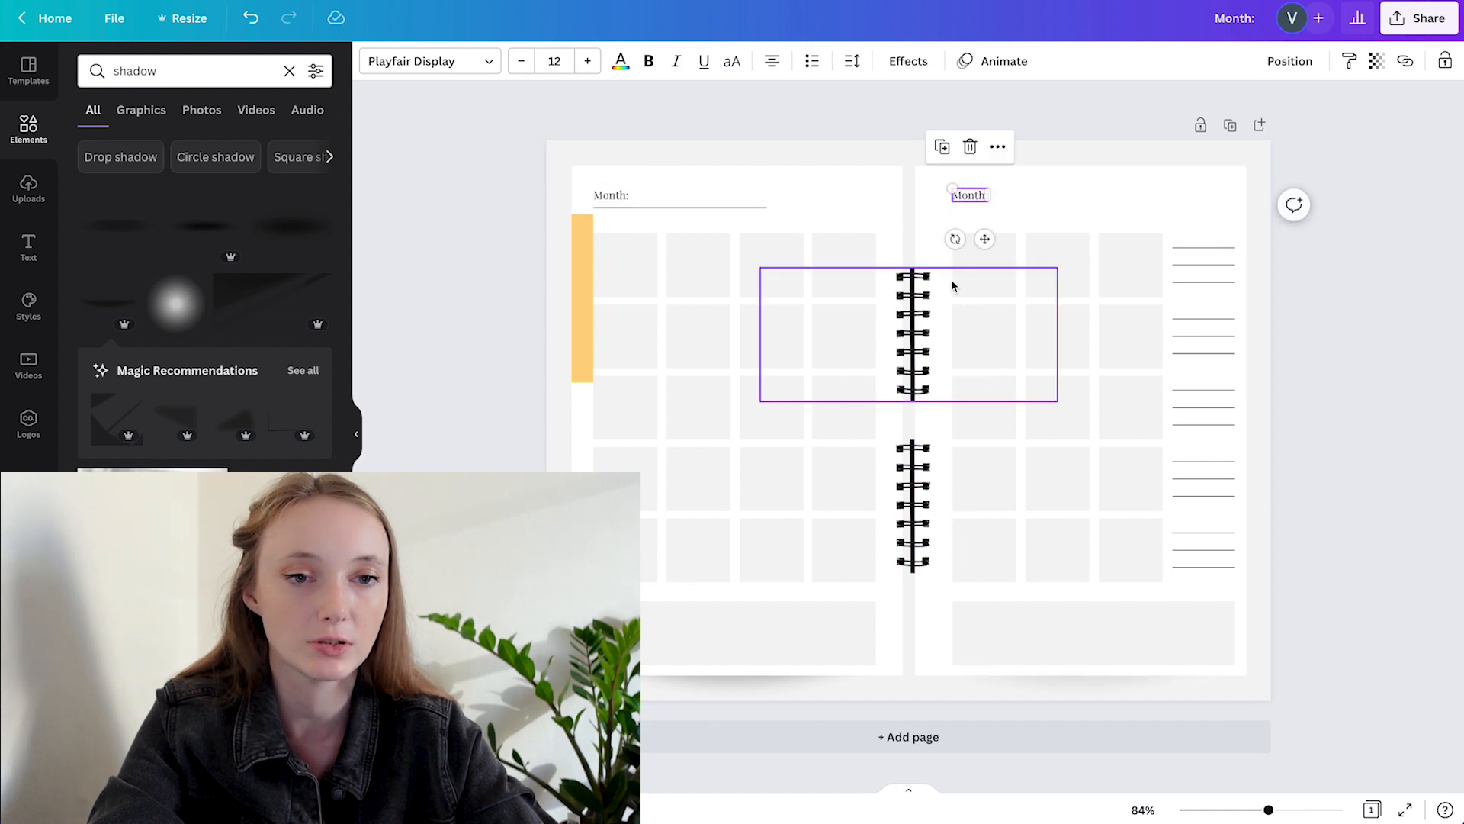
double_click(981, 198)
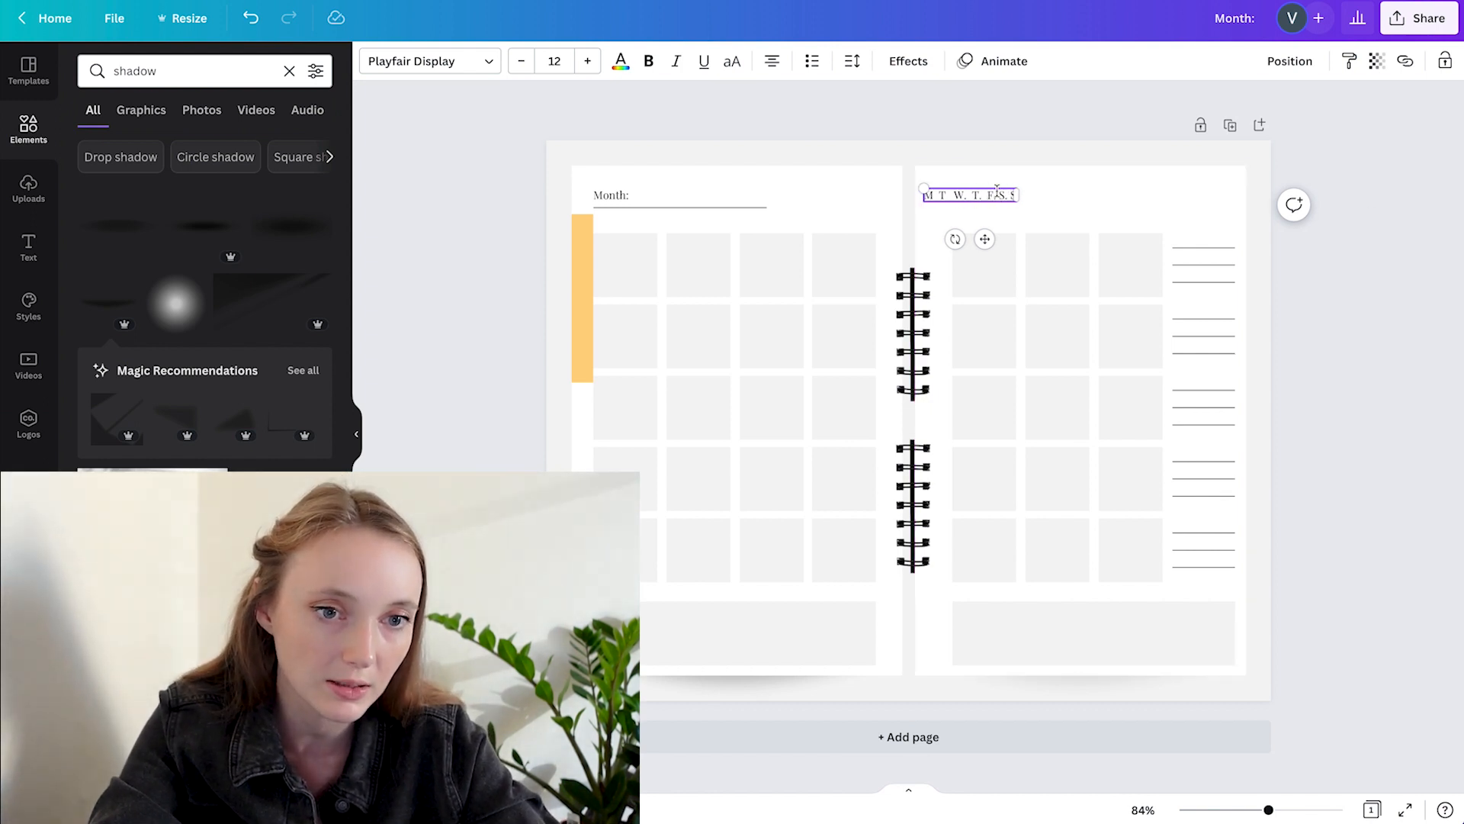
click(1441, 204)
drag(1009, 196, 992, 196)
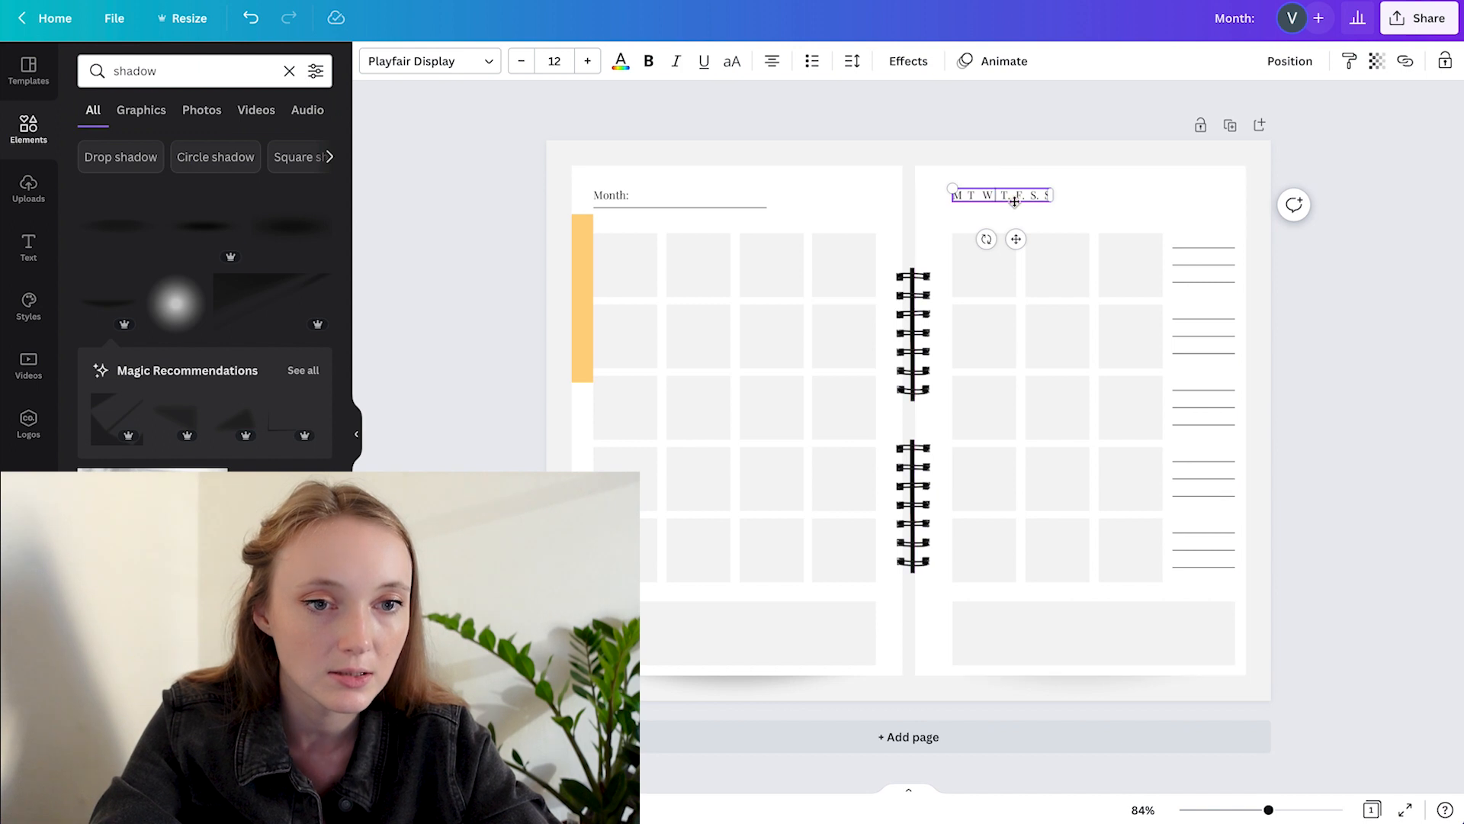
click(1010, 195)
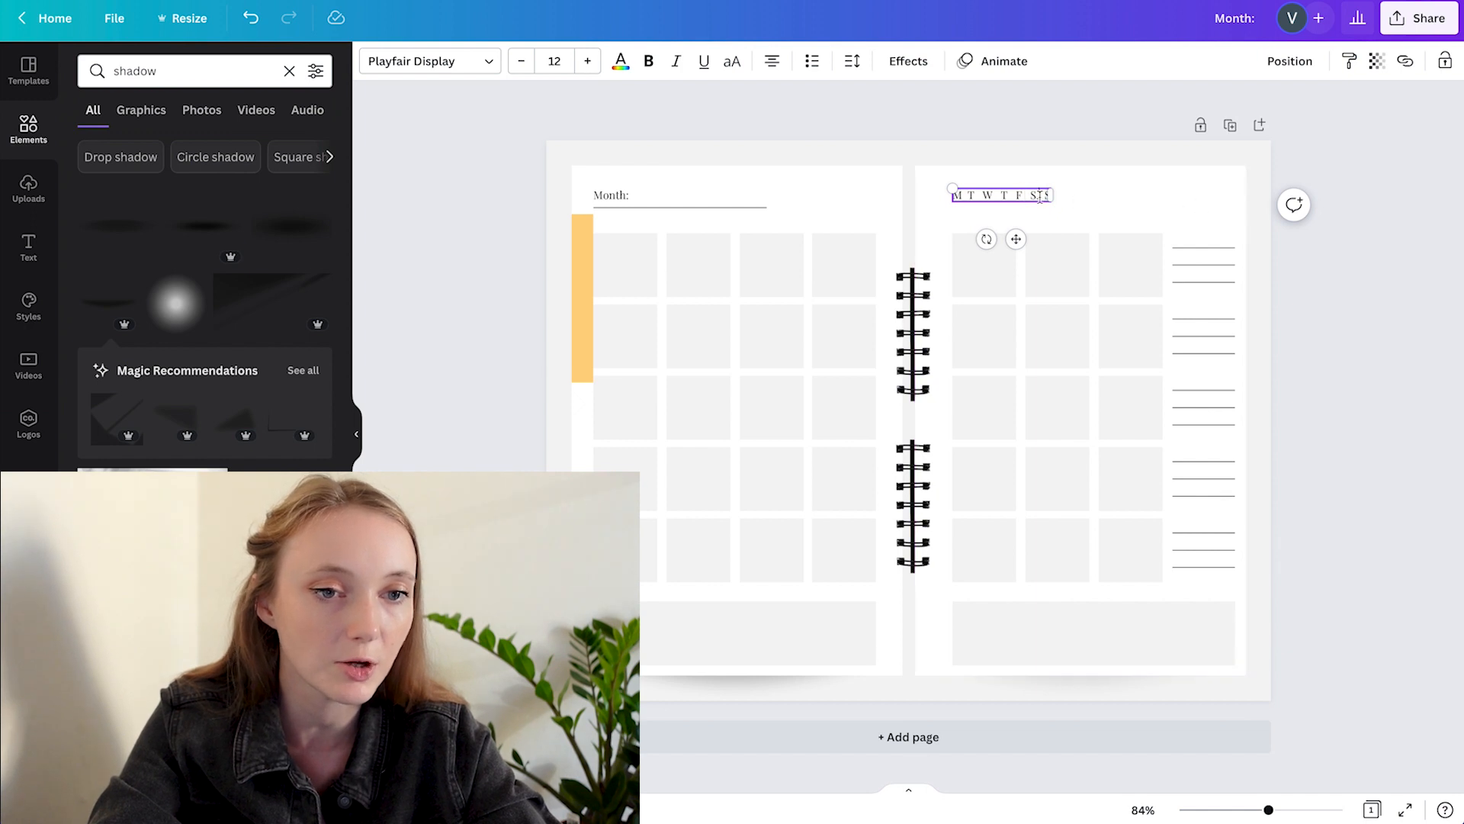
click(1447, 187)
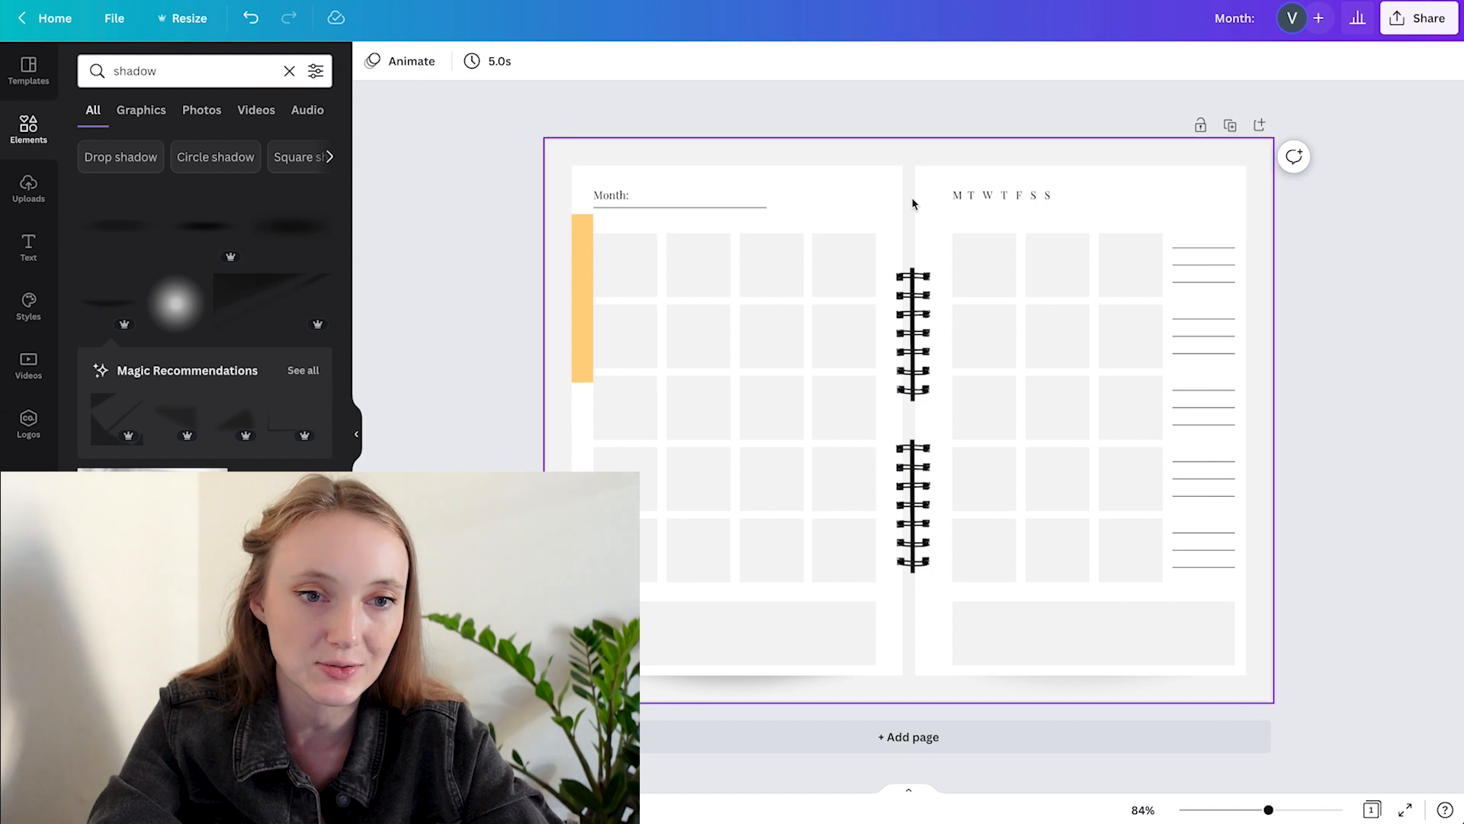
- Shorten the line under "Month:" so it ends at the second calendar column
click(691, 214)
drag(767, 206, 725, 208)
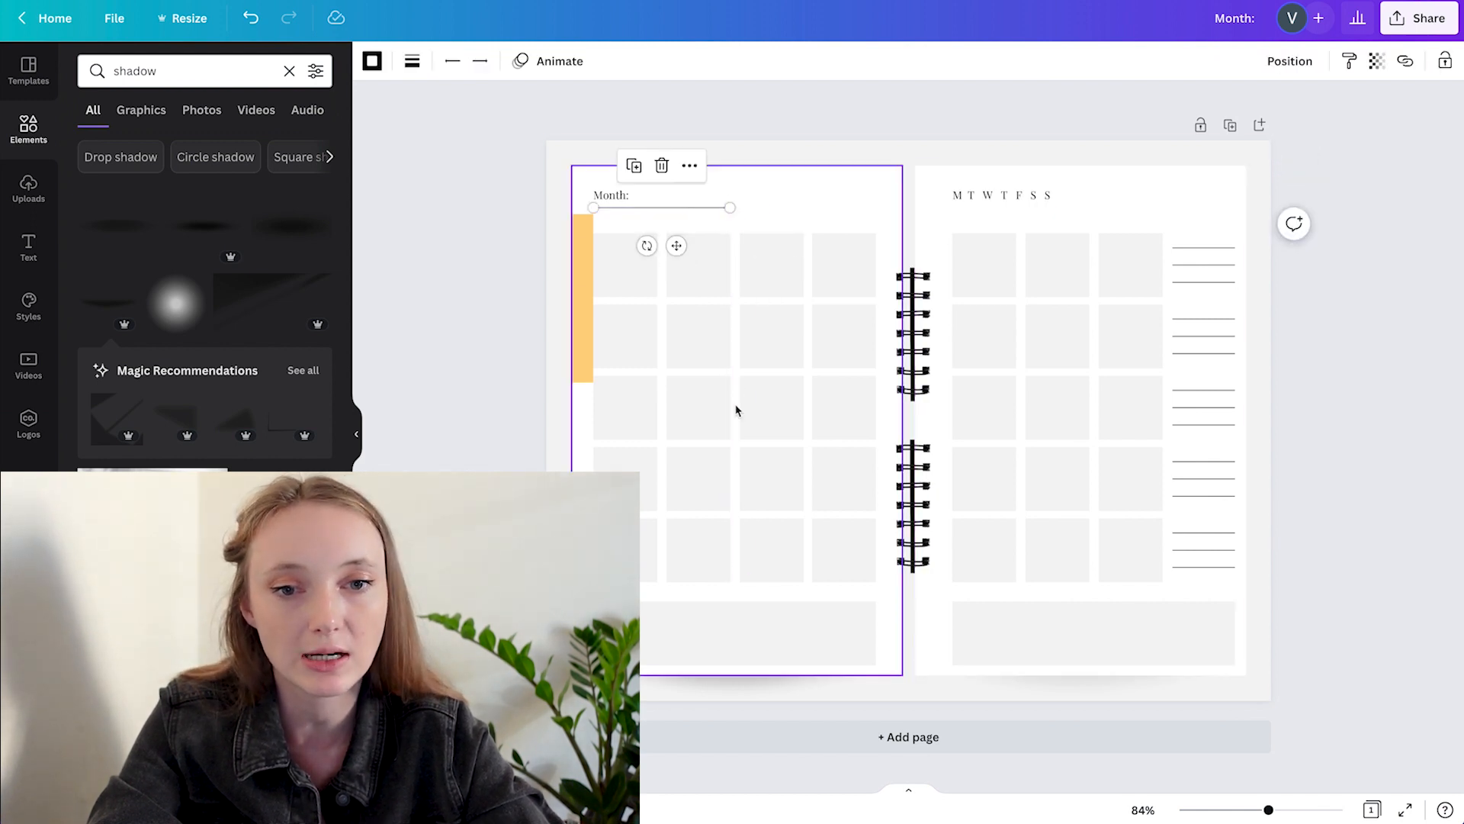
click(1417, 305)
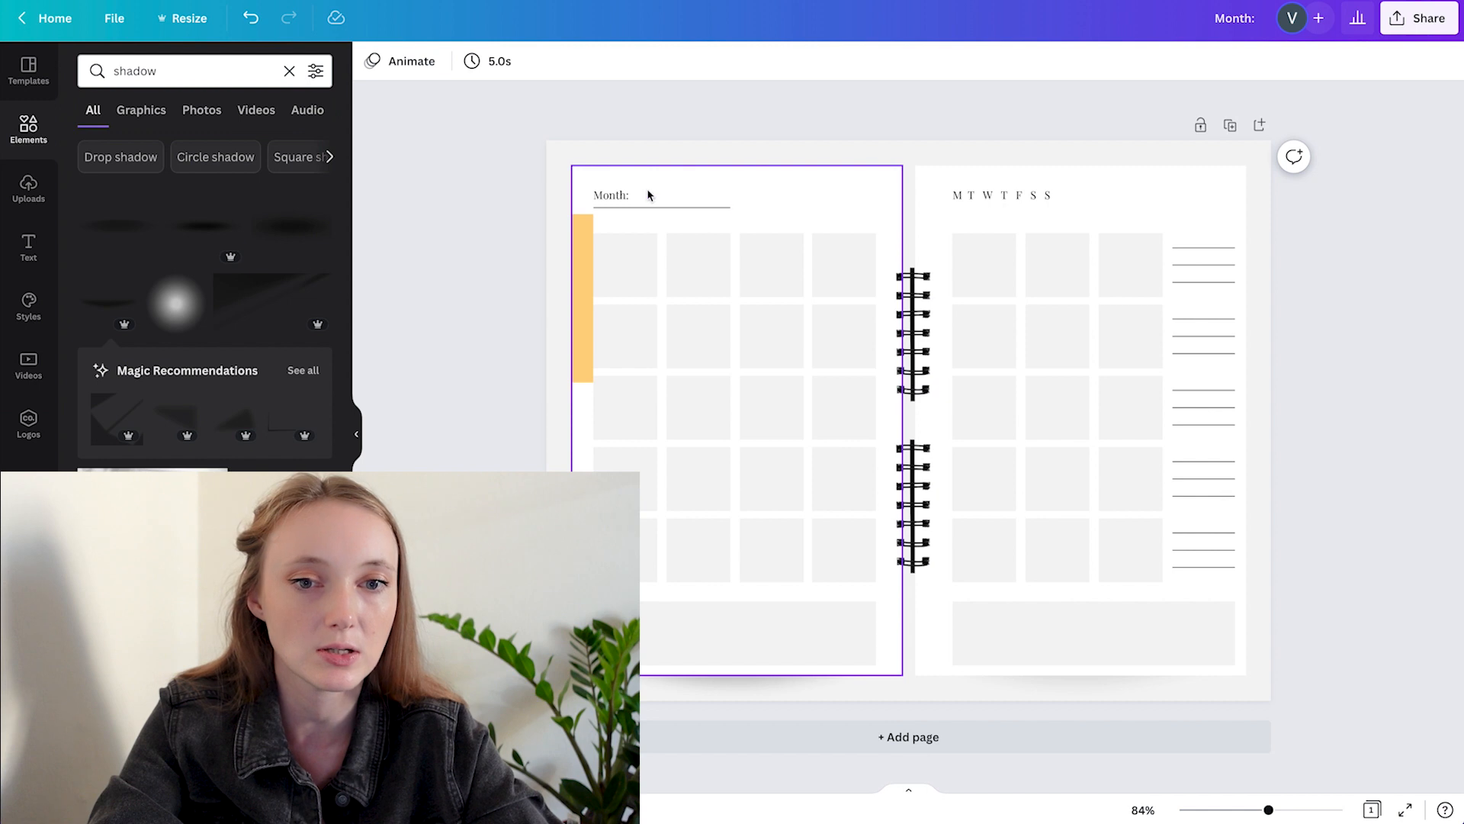
- Copy the shortened heading line to the right page beneath the weekday letters
click(625, 212)
drag(664, 214, 1024, 221)
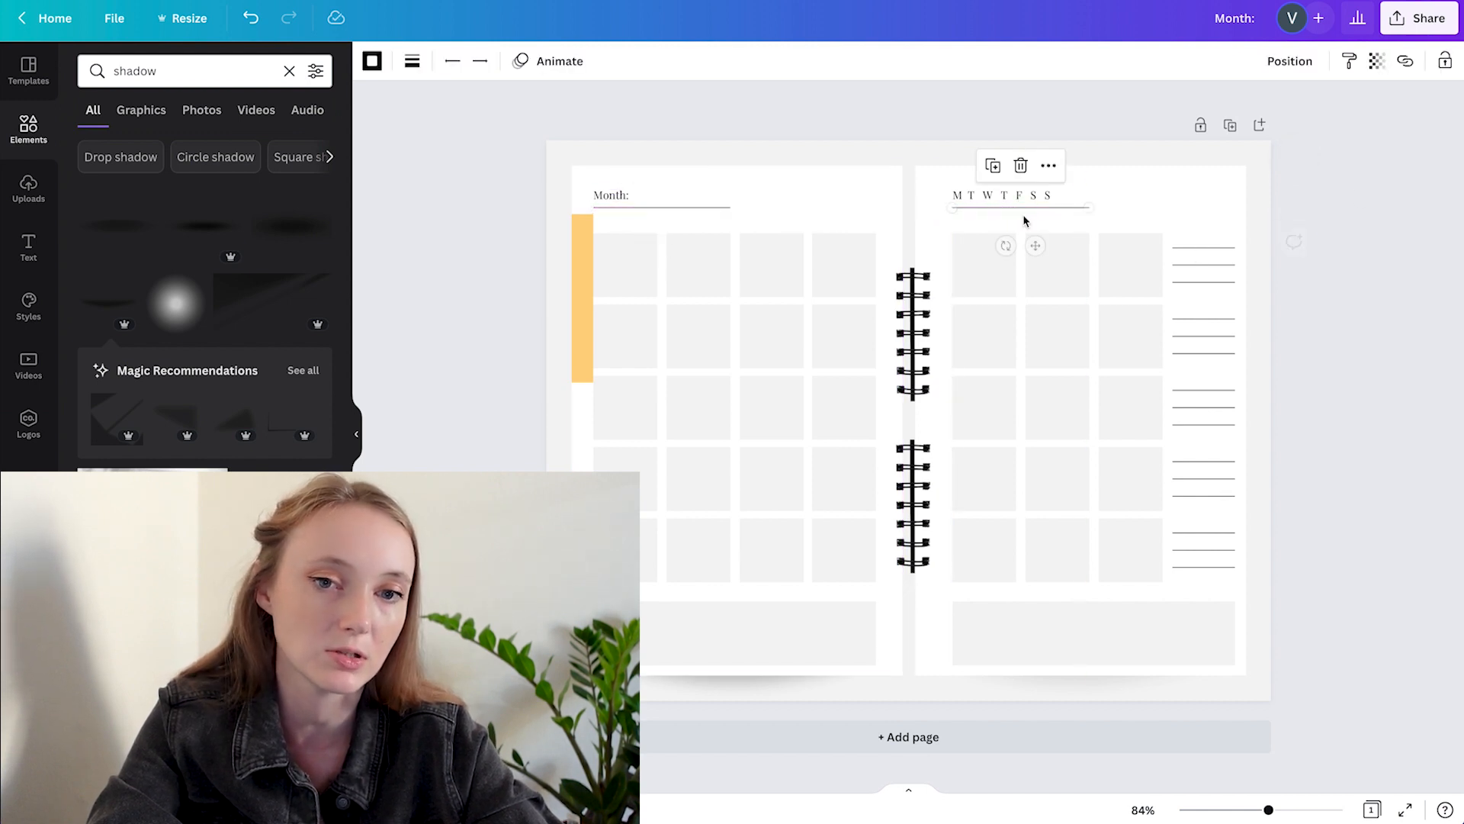
click(1345, 266)
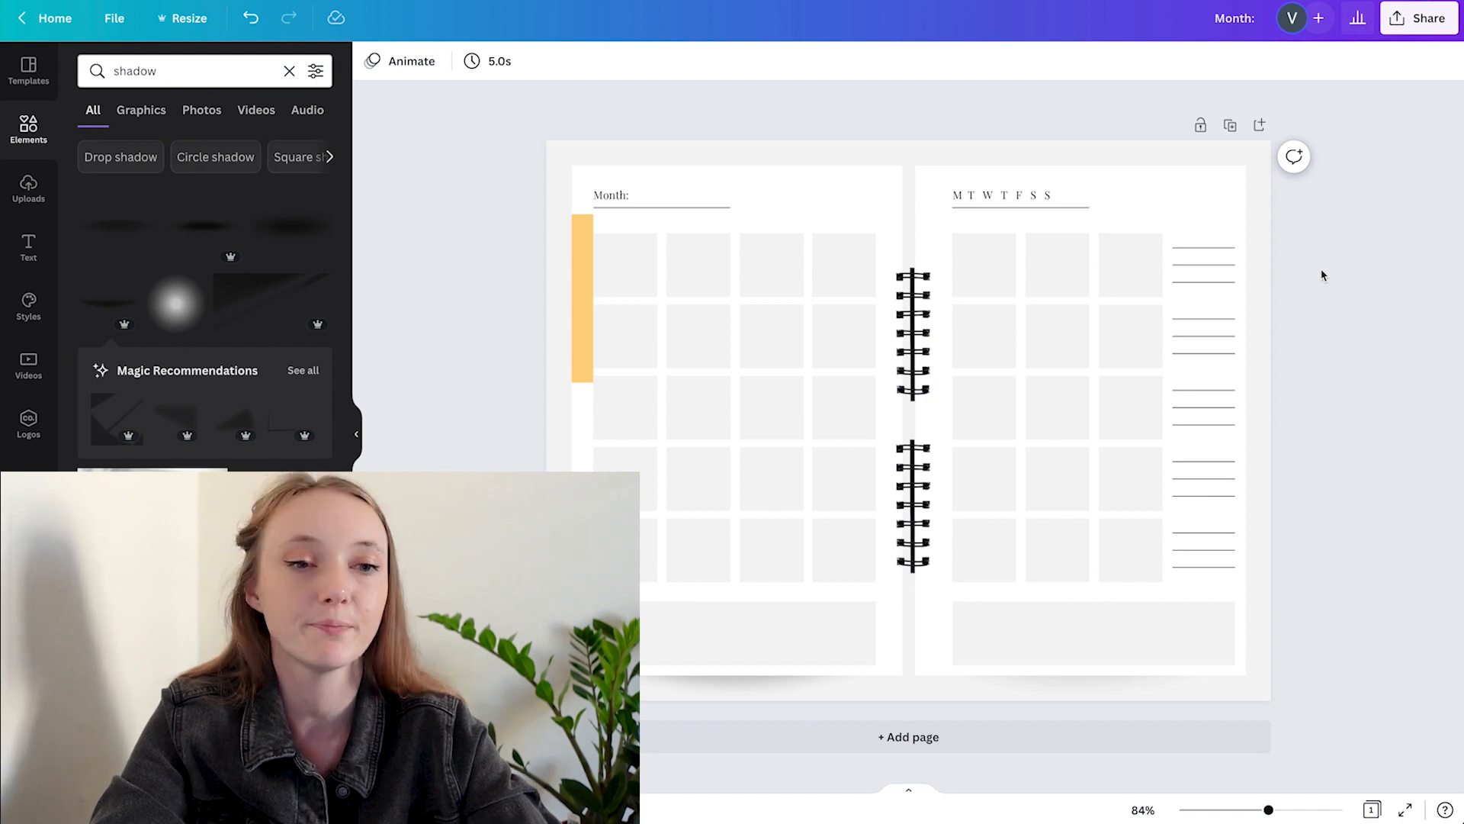
- Lower the line under "Month:" slightly and align both heading lines to the same height with Middle alignment
click(670, 213)
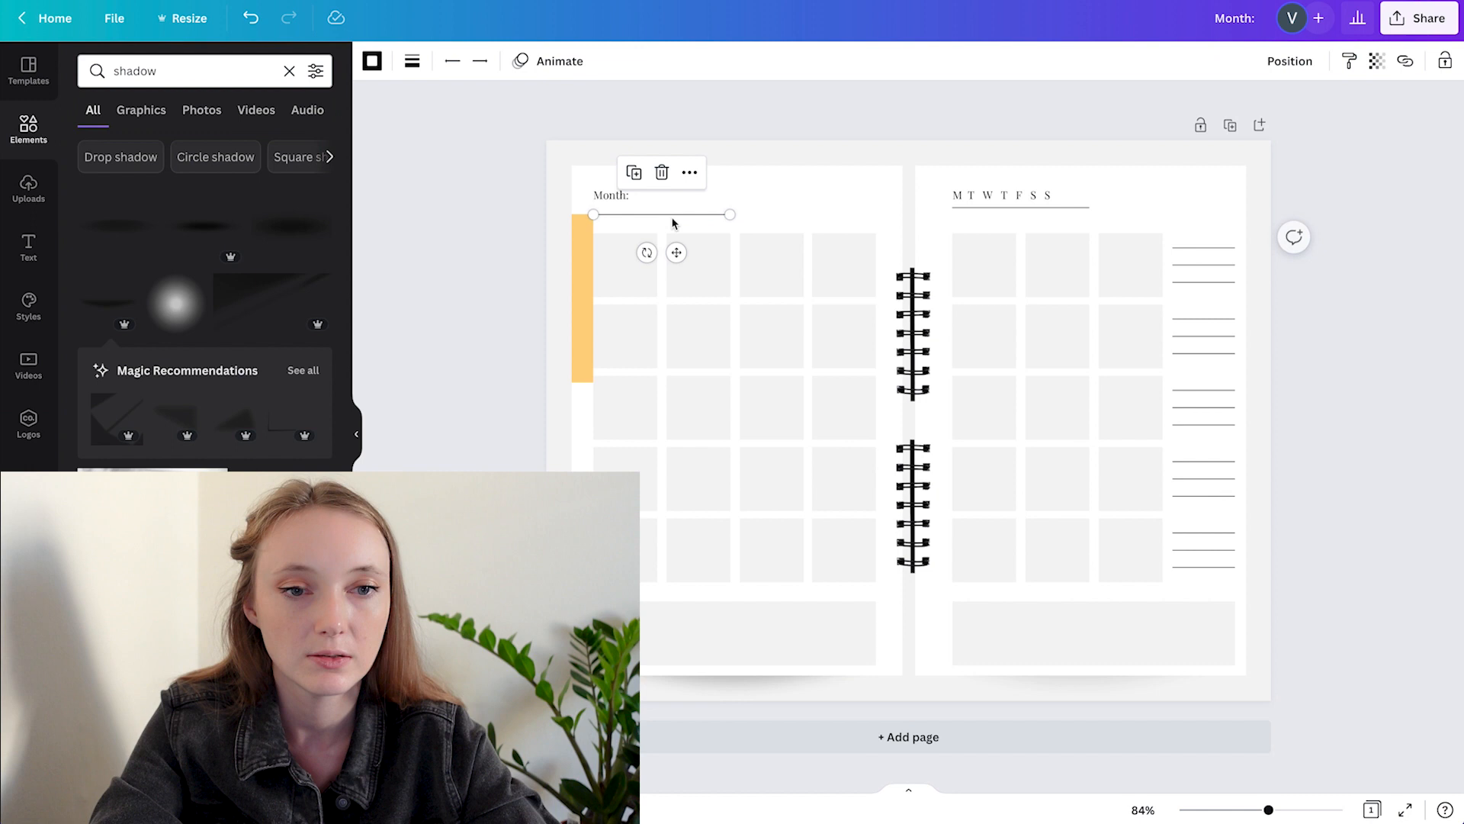
shift+click(1050, 219)
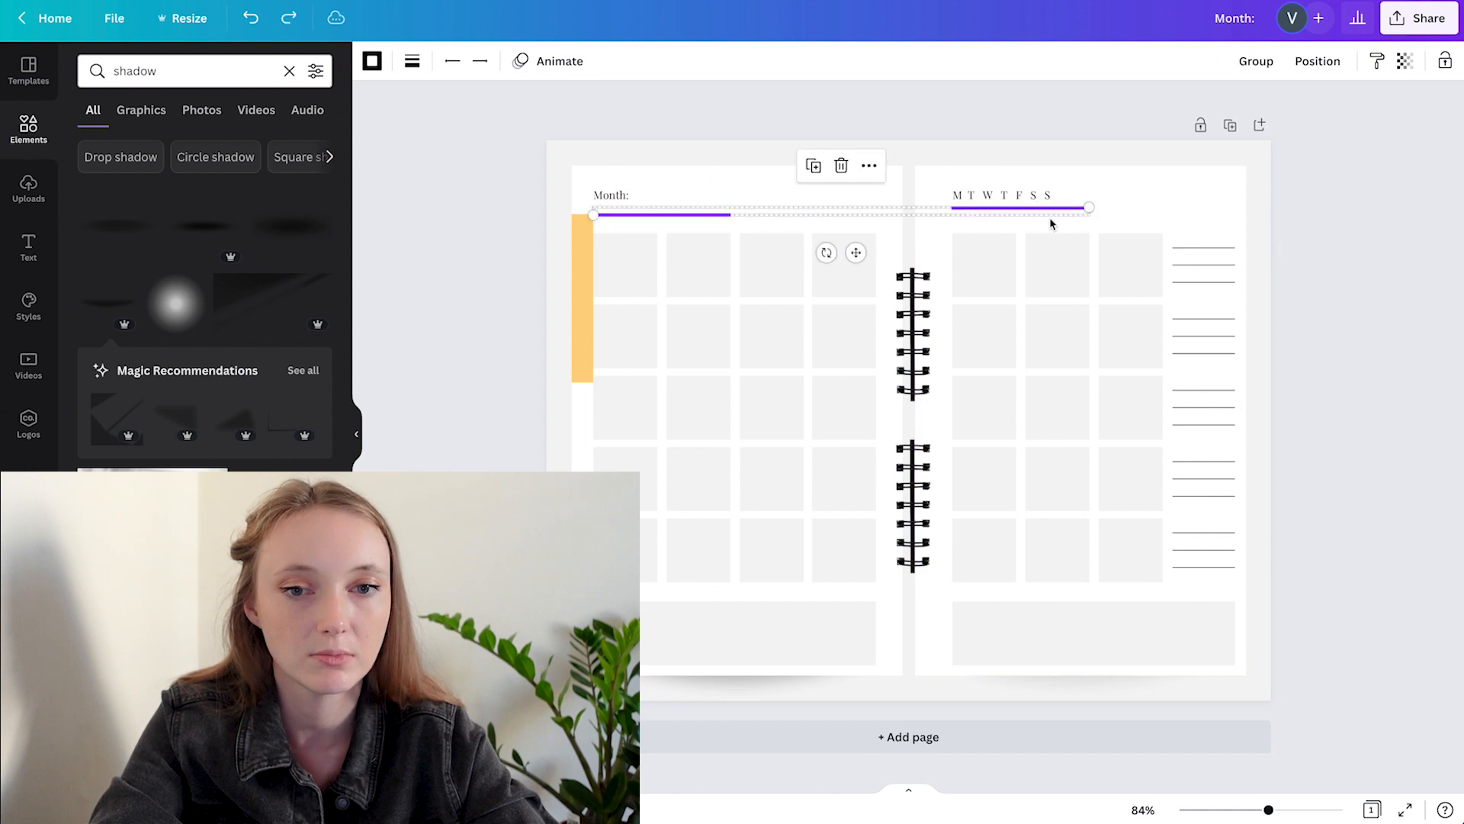
click(1317, 60)
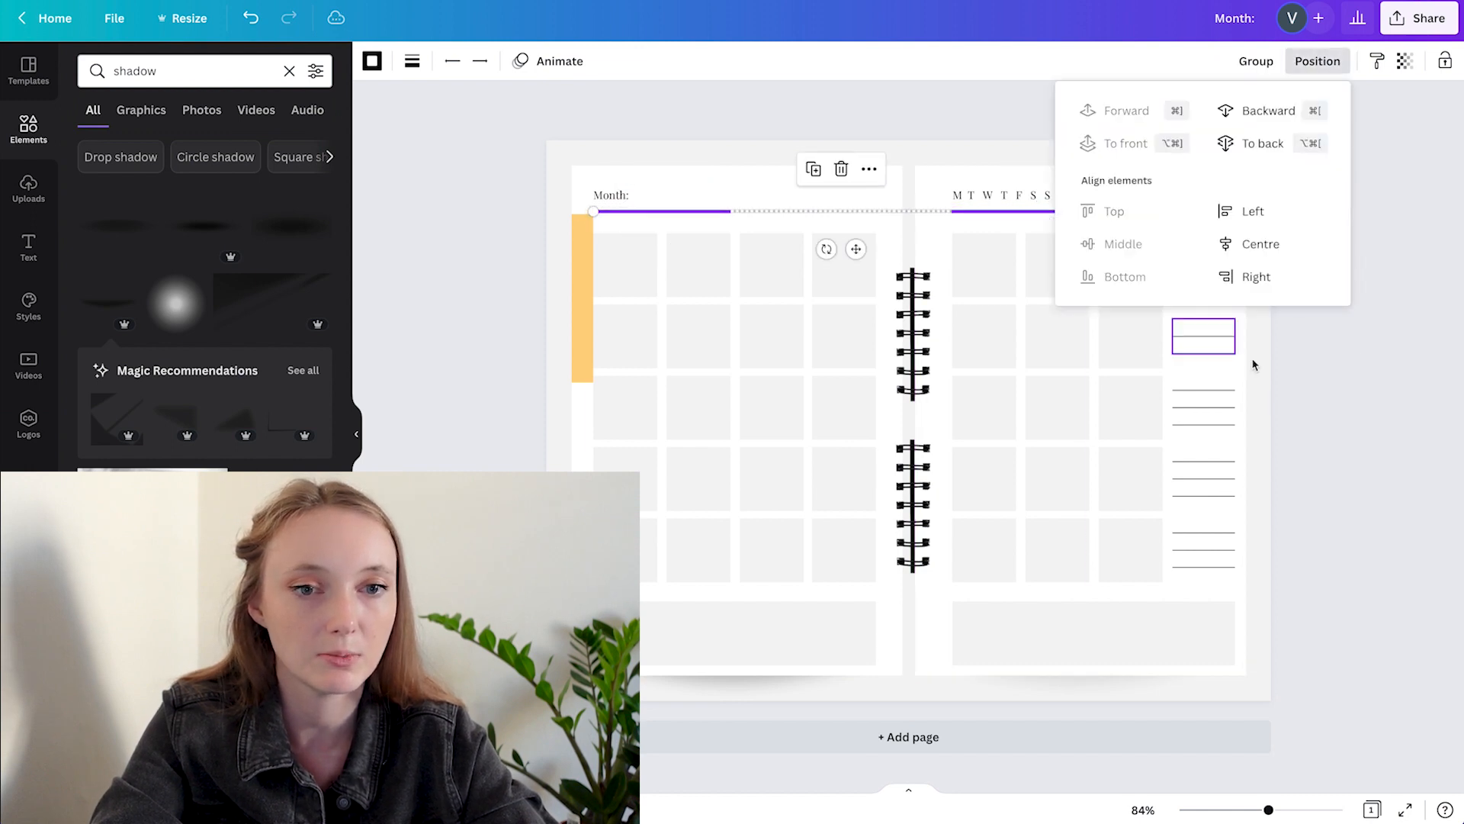
click(420, 168)
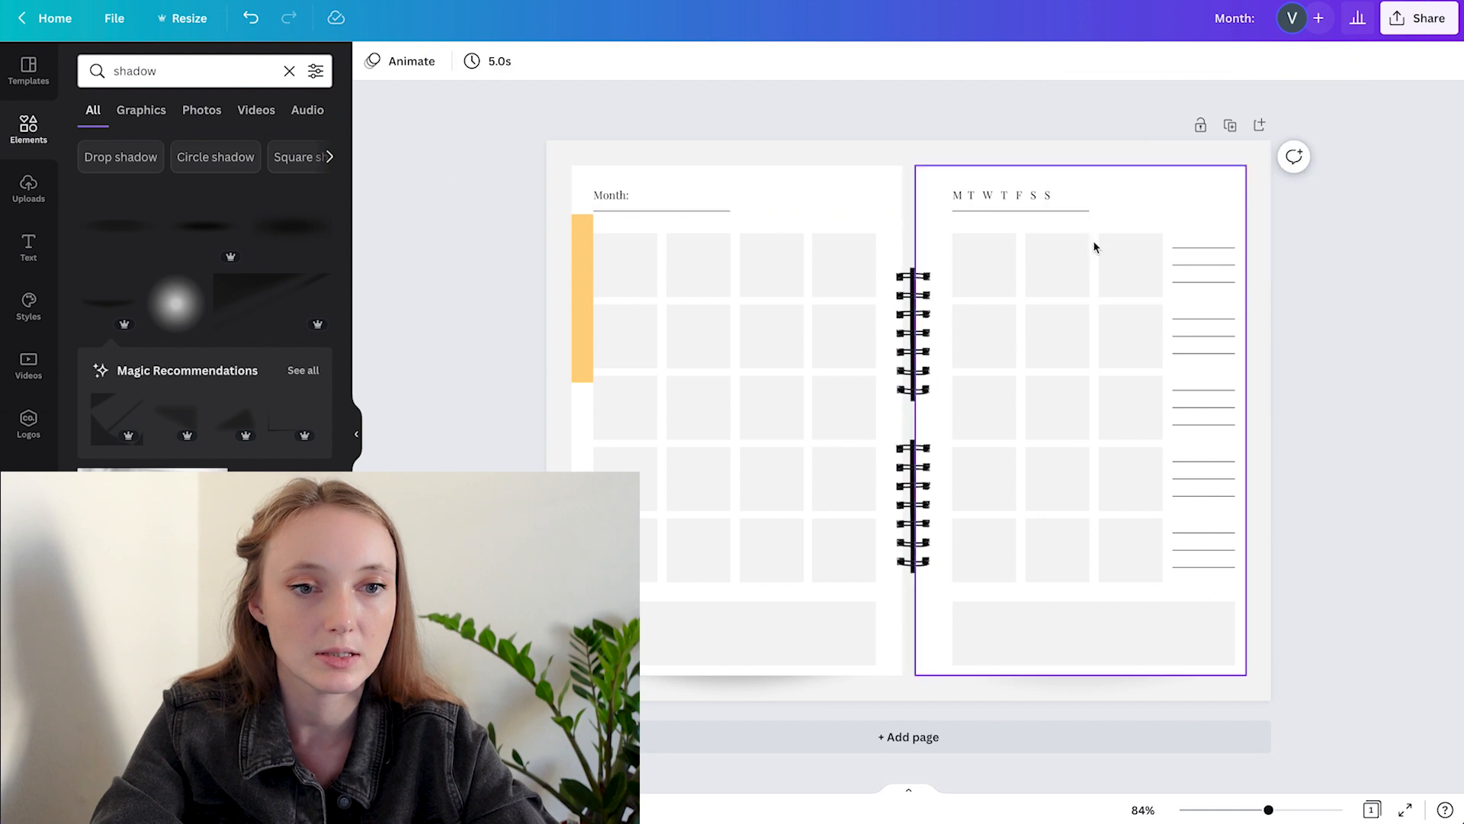
click(1060, 212)
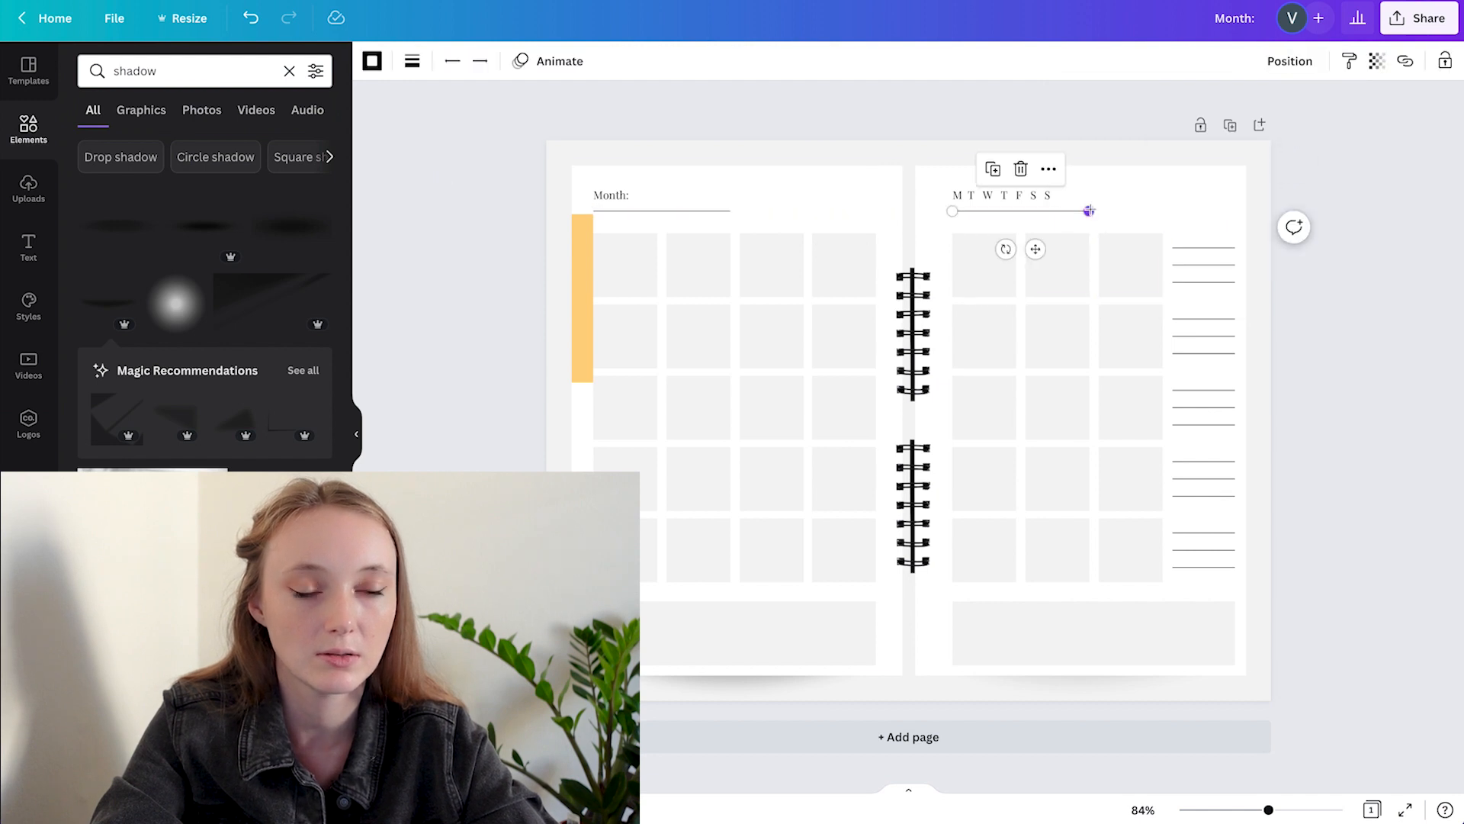
click(1377, 301)
- Delete the orange spacer rectangle on the left page's outer edge
click(592, 262)
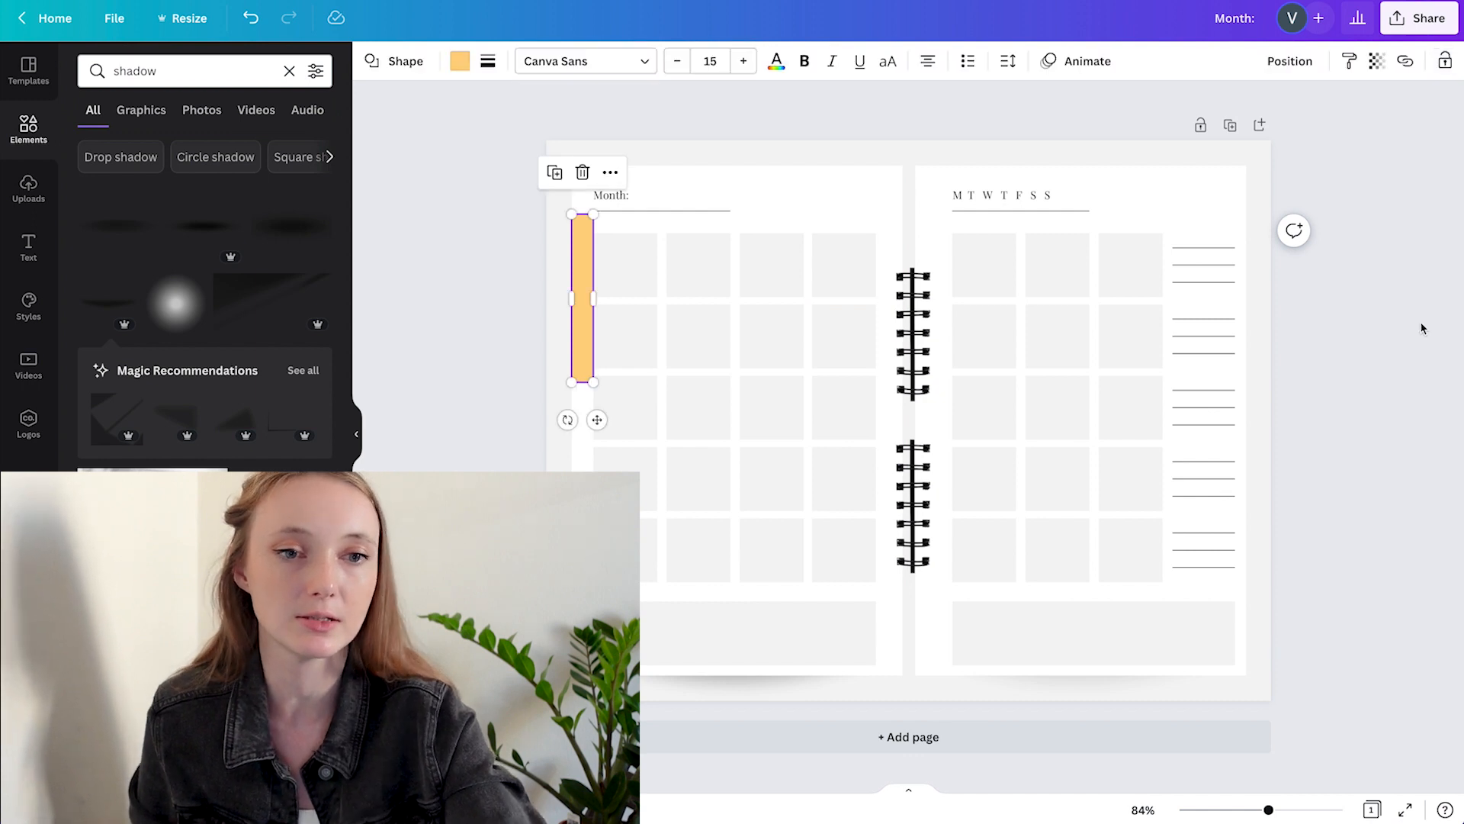
key(Delete)
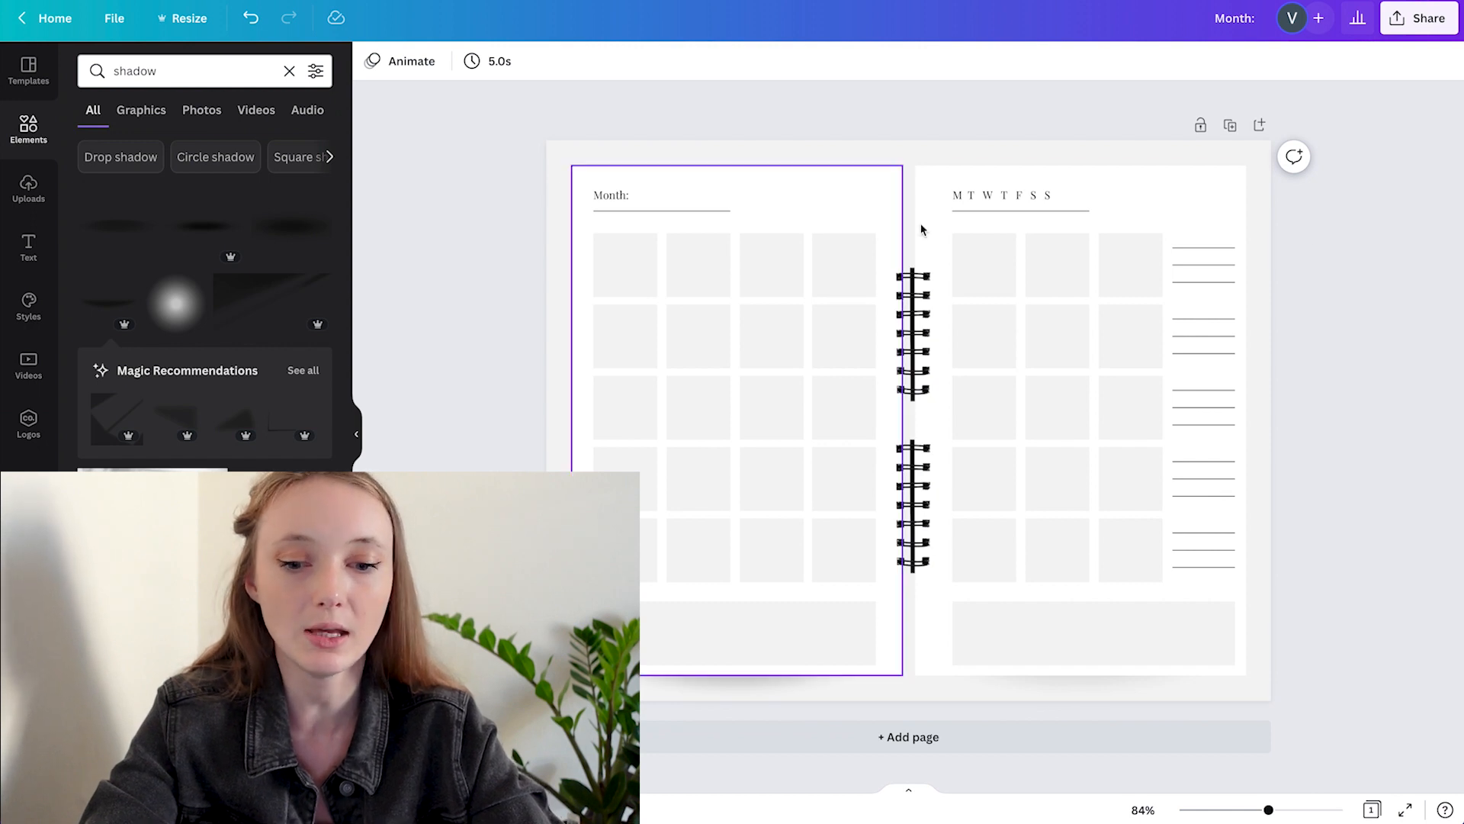
- Add a pink rectangle shrunk to a small tab on the right page's outer edge, and duplicate it into a column of twelve tabs
key(r)
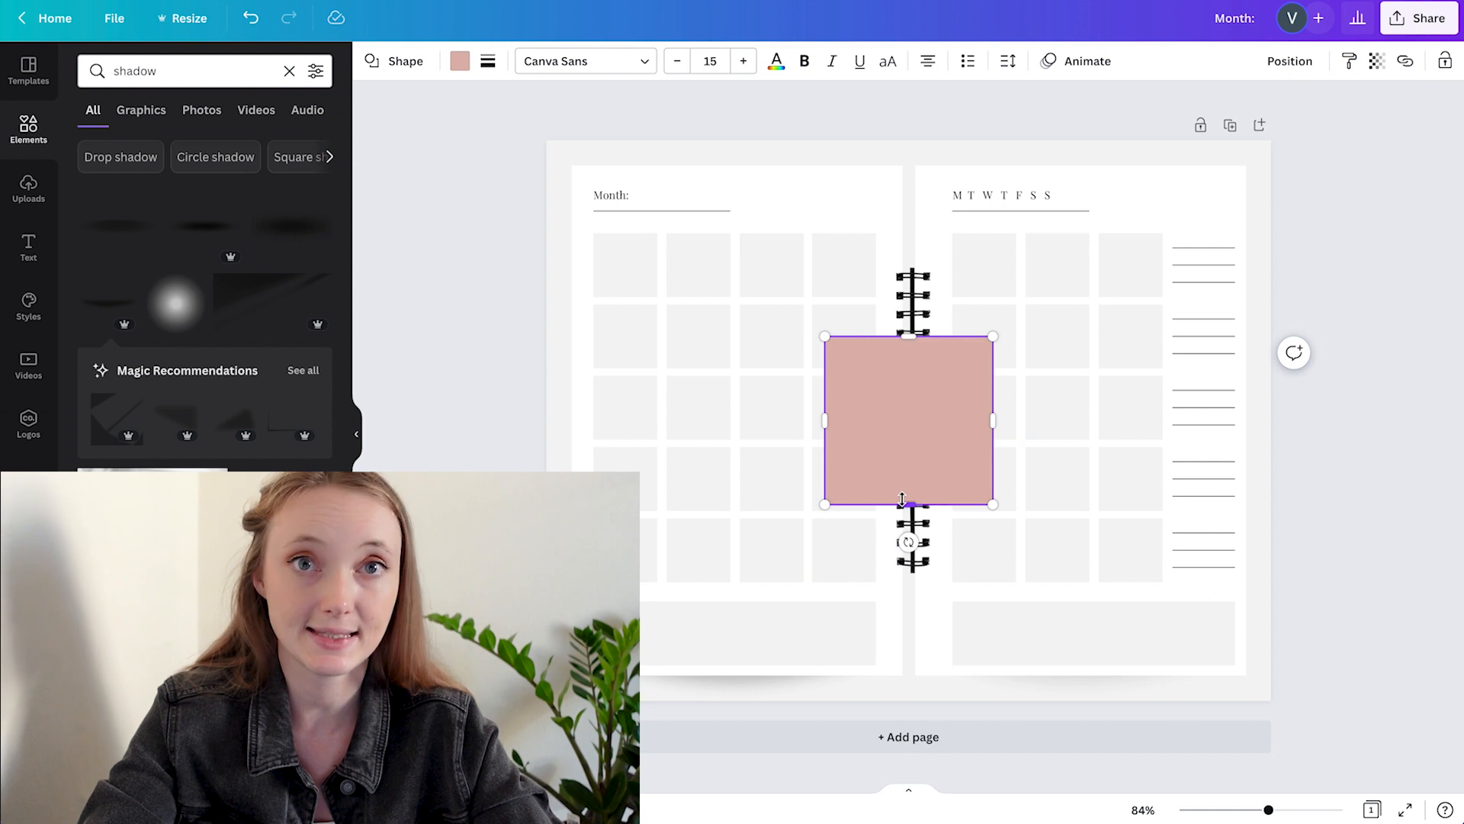
drag(994, 504, 1265, 367)
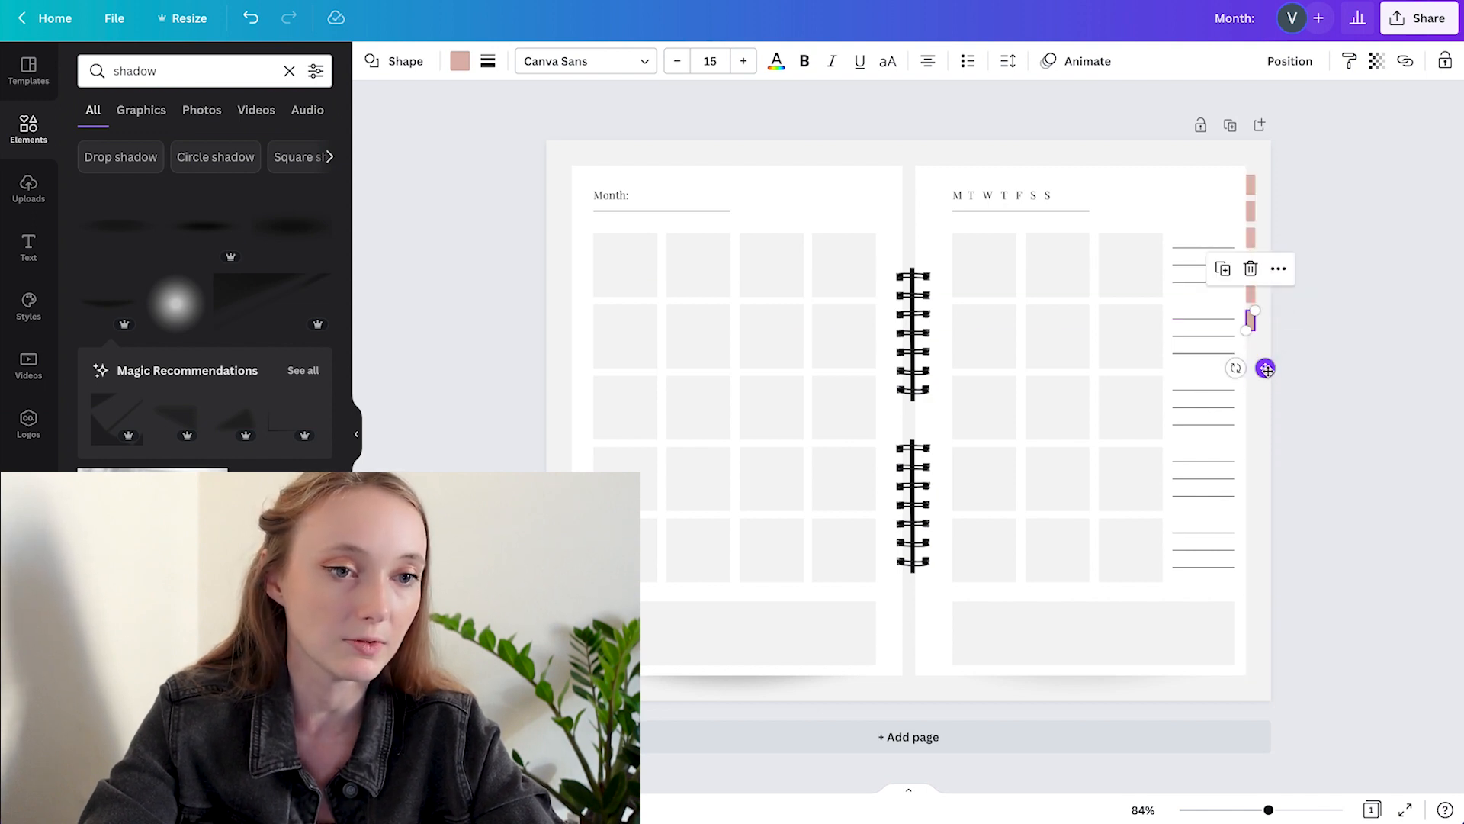
click(1360, 233)
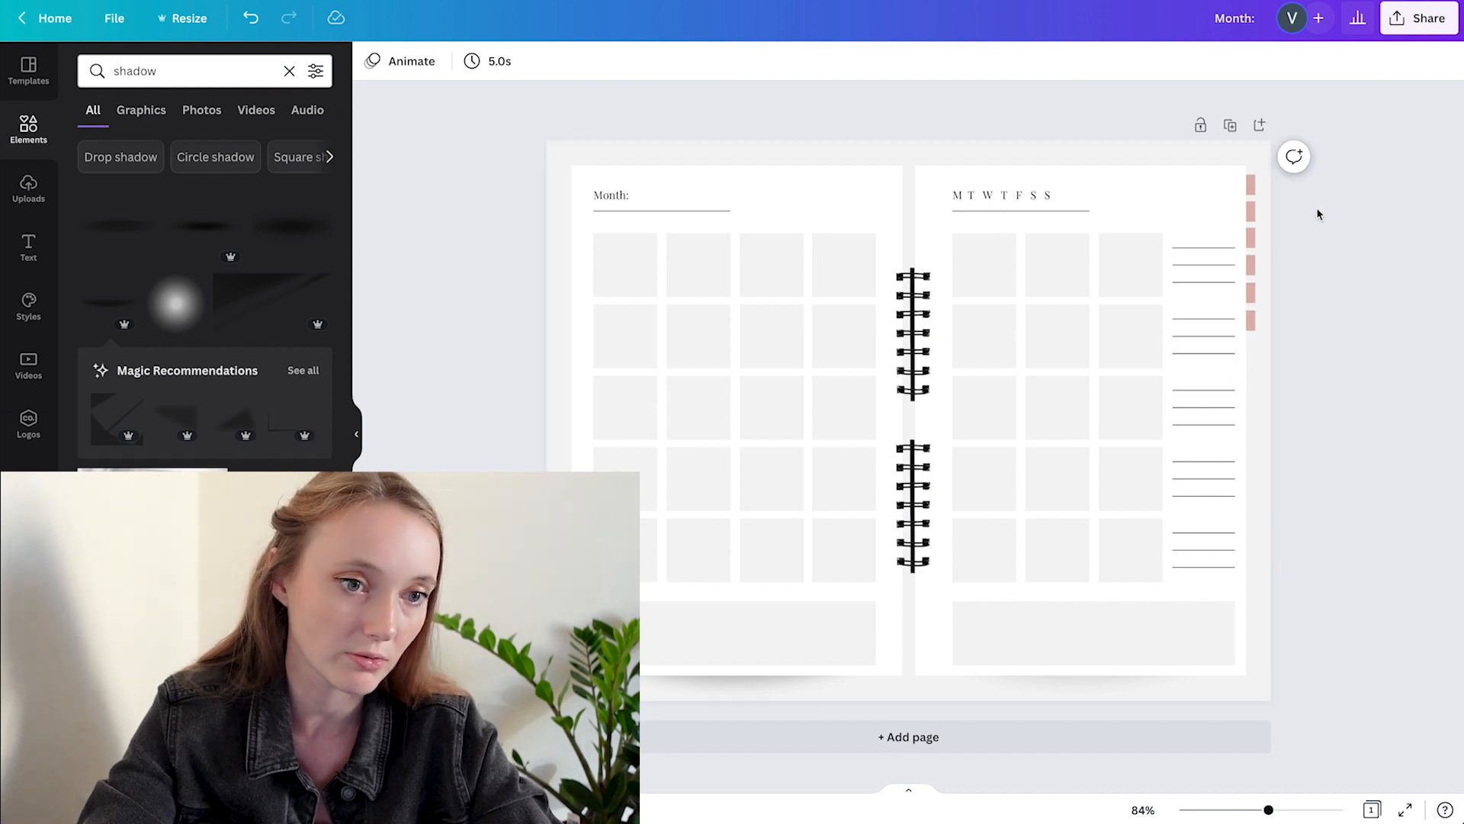
drag(1320, 338, 1254, 354)
drag(1319, 504, 1251, 156)
drag(1257, 498, 1292, 678)
drag(1260, 174, 1255, 230)
drag(1257, 678, 1202, 556)
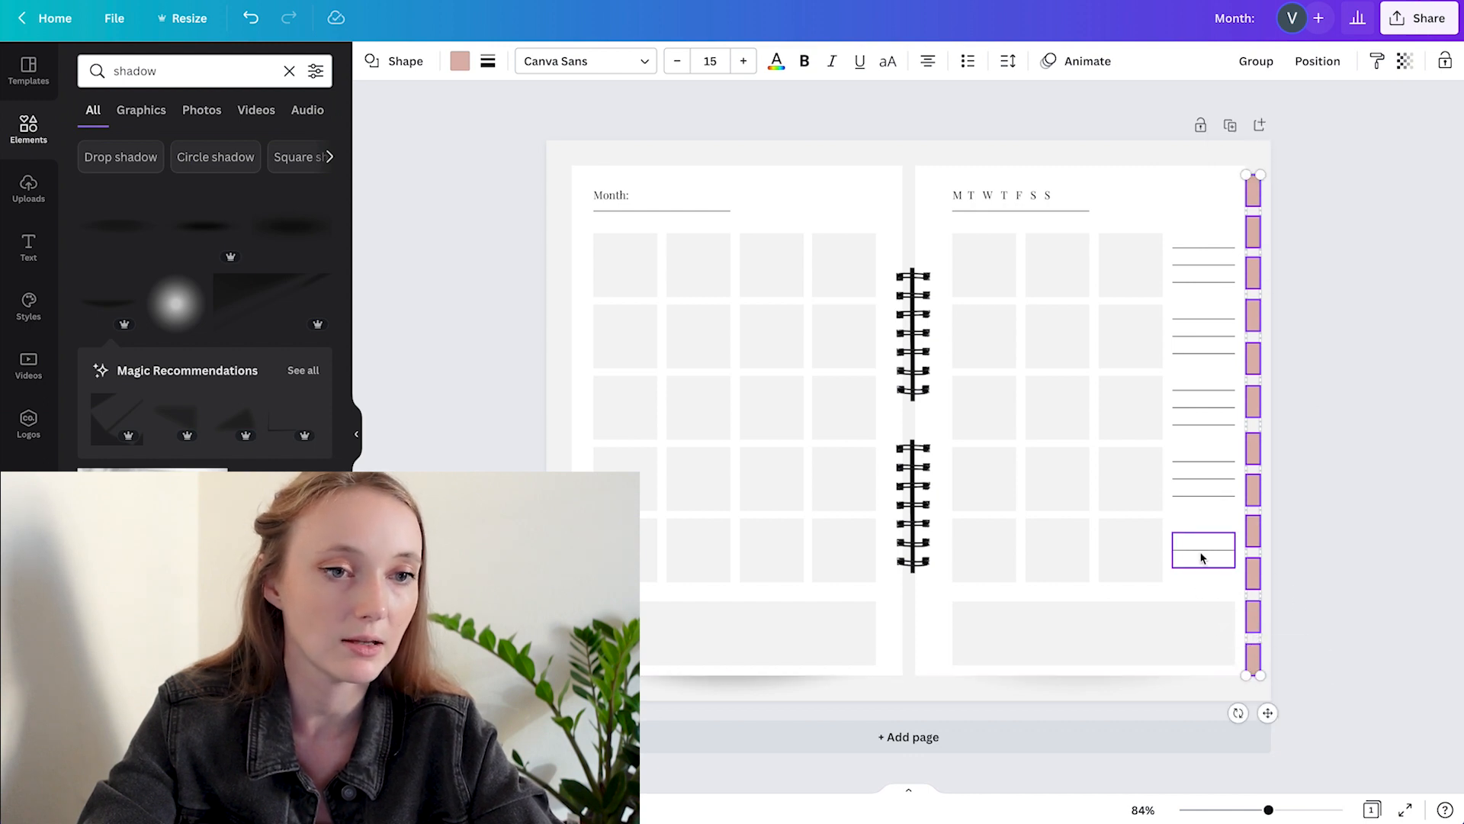
drag(1260, 673, 1219, 446)
key(ctrl+z)
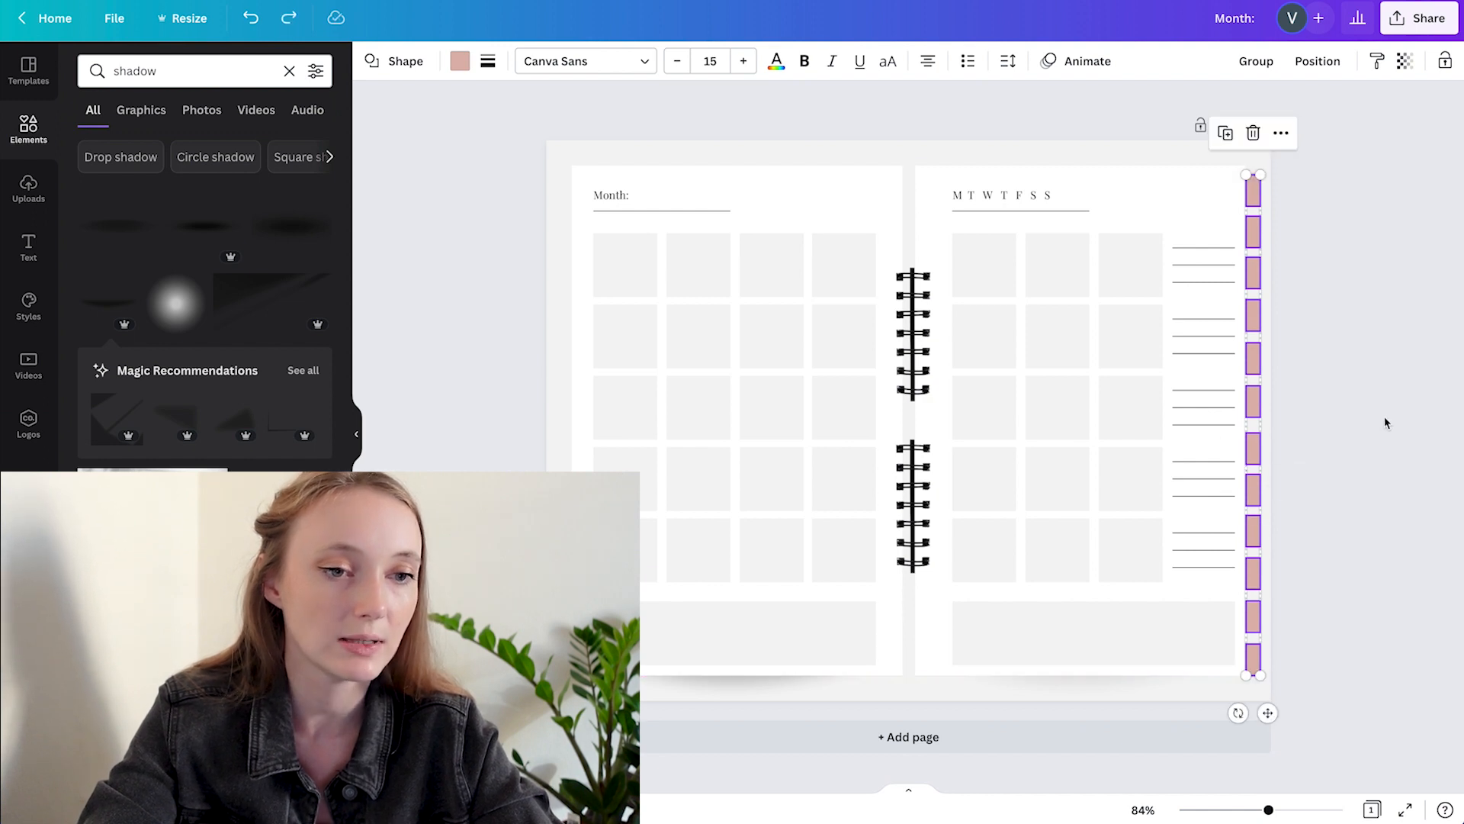
click(1384, 416)
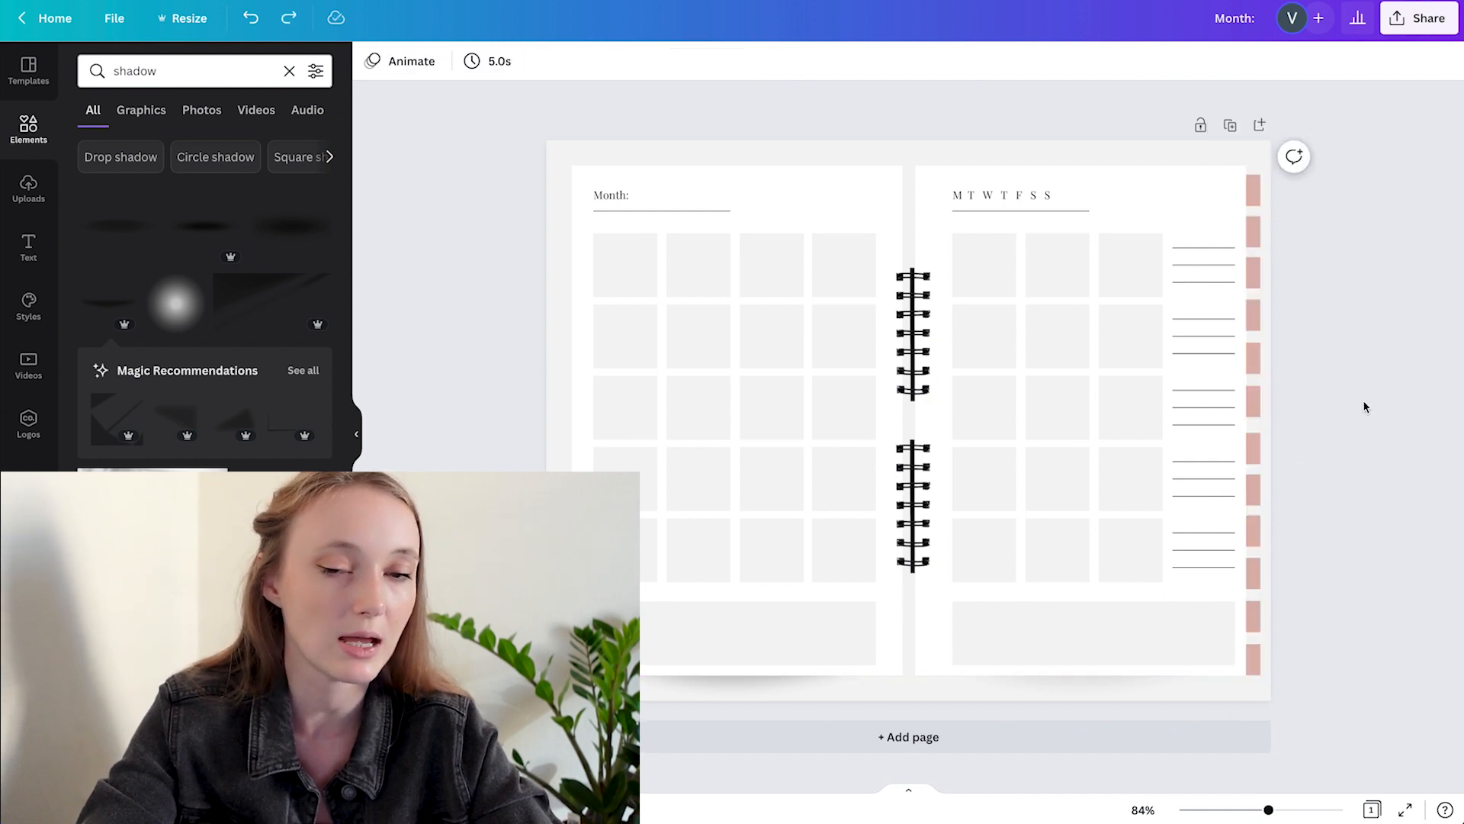
key(ctrl+y)
- Move the twelve tabs down to the page's lower edge and add a thirteenth tab above them
drag(1372, 545, 1240, 145)
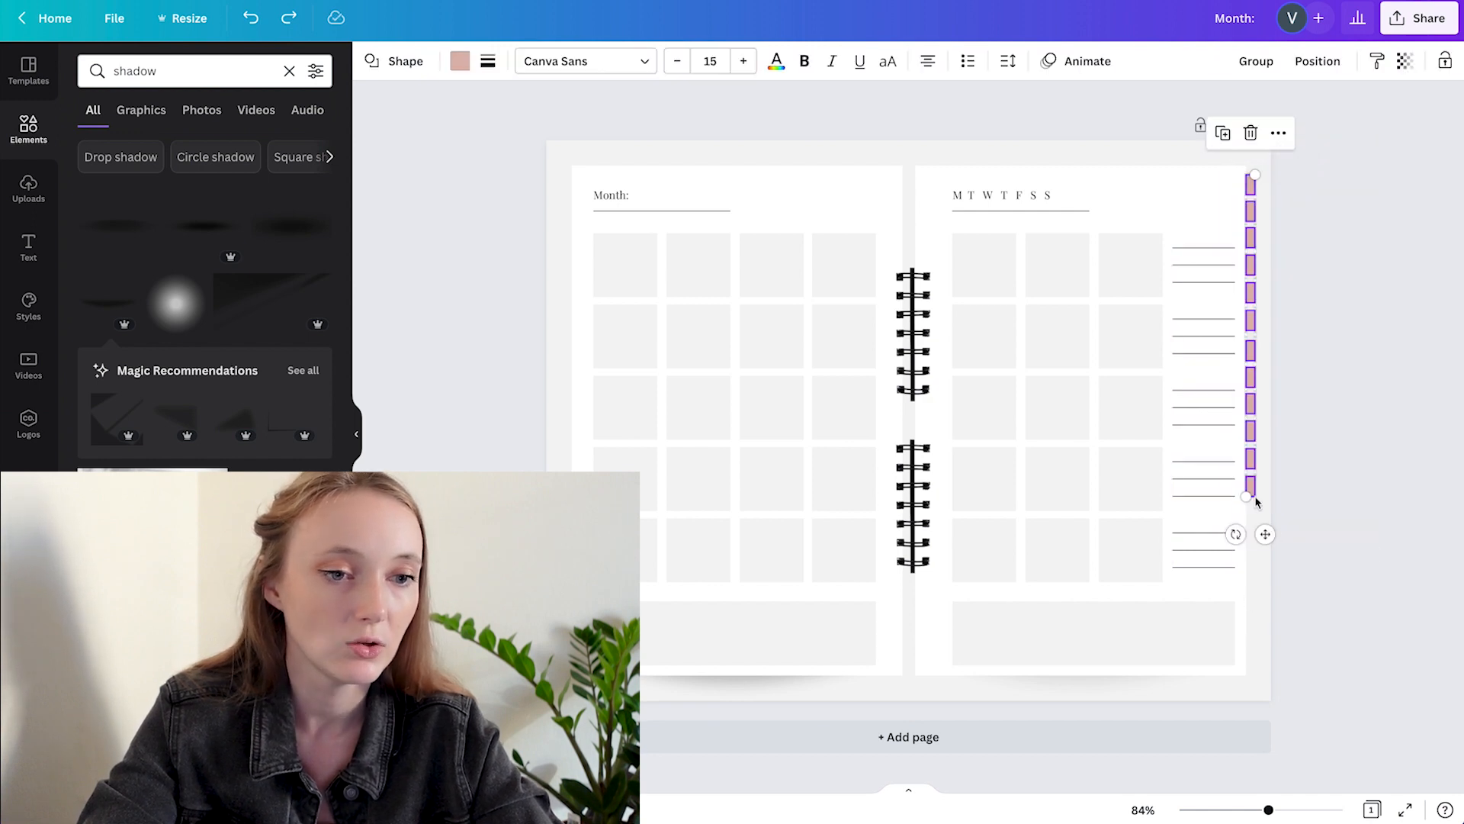
drag(1253, 273, 1253, 449)
click(1250, 362)
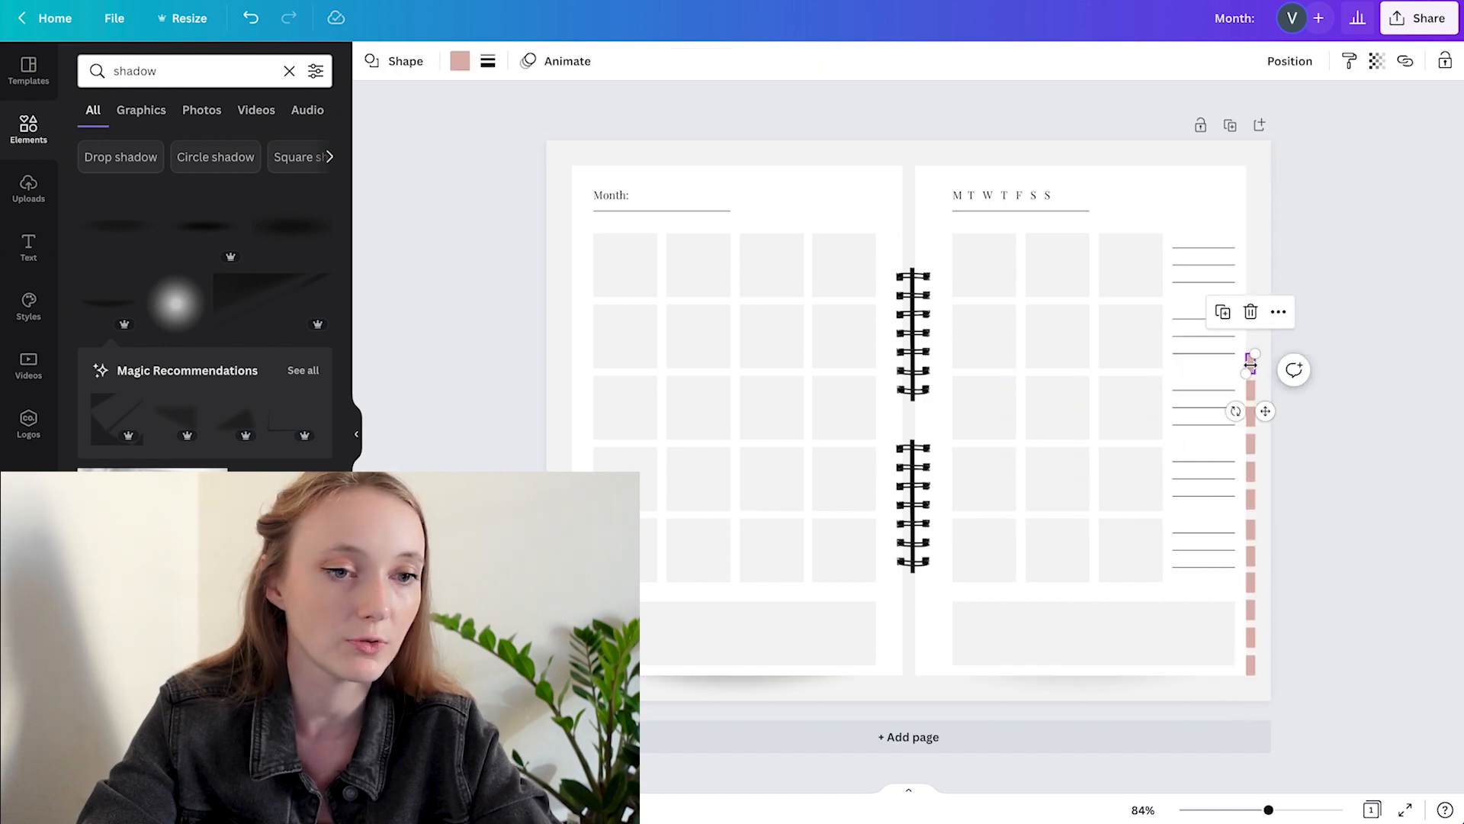
drag(1266, 411, 1264, 379)
- Space all thirteen pink tabs evenly in the vertical direction
drag(1316, 296, 1252, 685)
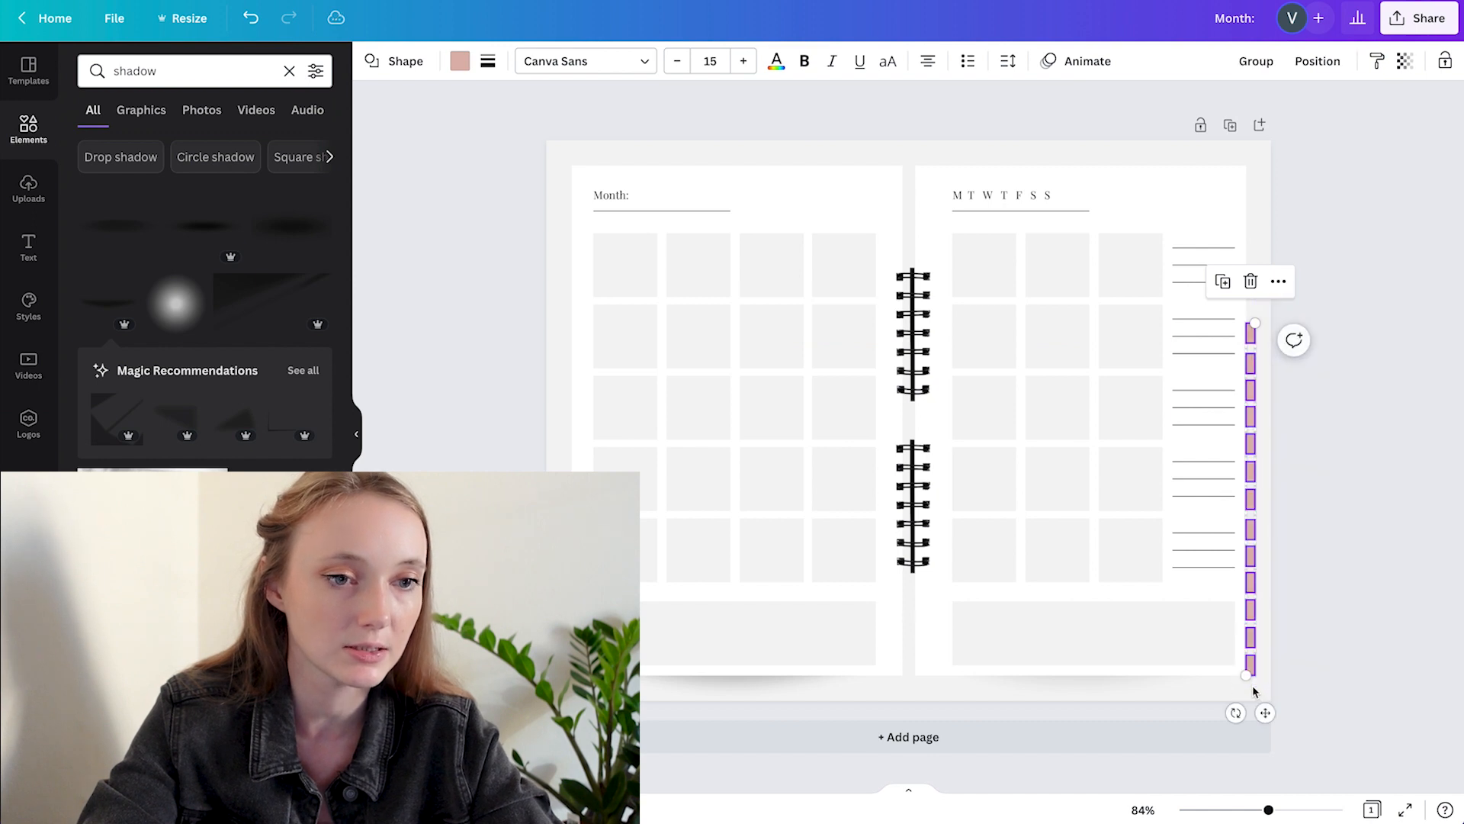
click(1318, 60)
click(1153, 342)
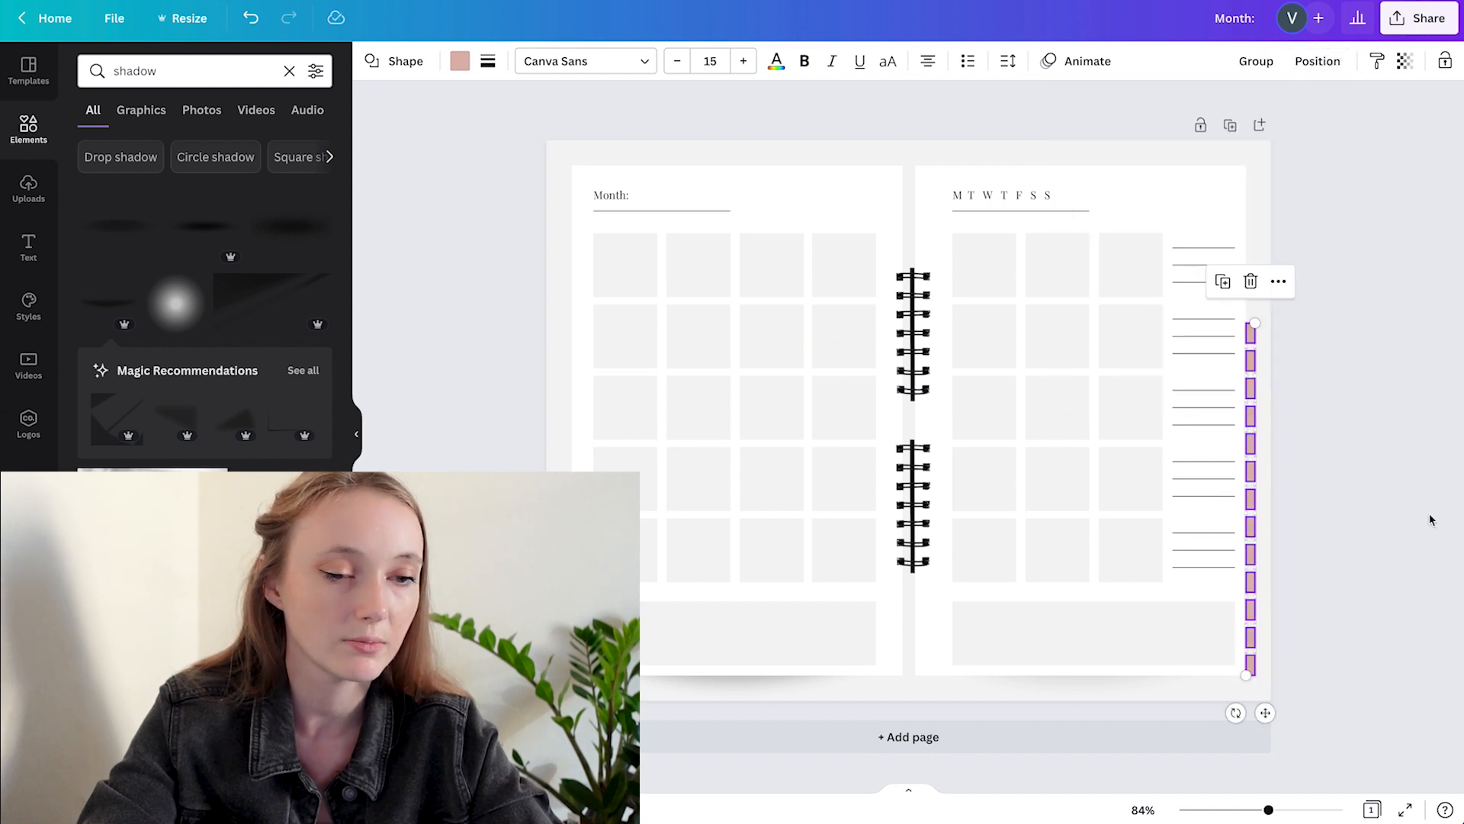
click(1327, 408)
- Enlarge the column of thirteen tabs proportionally so it spans the full height of the right page
drag(1333, 303, 1247, 675)
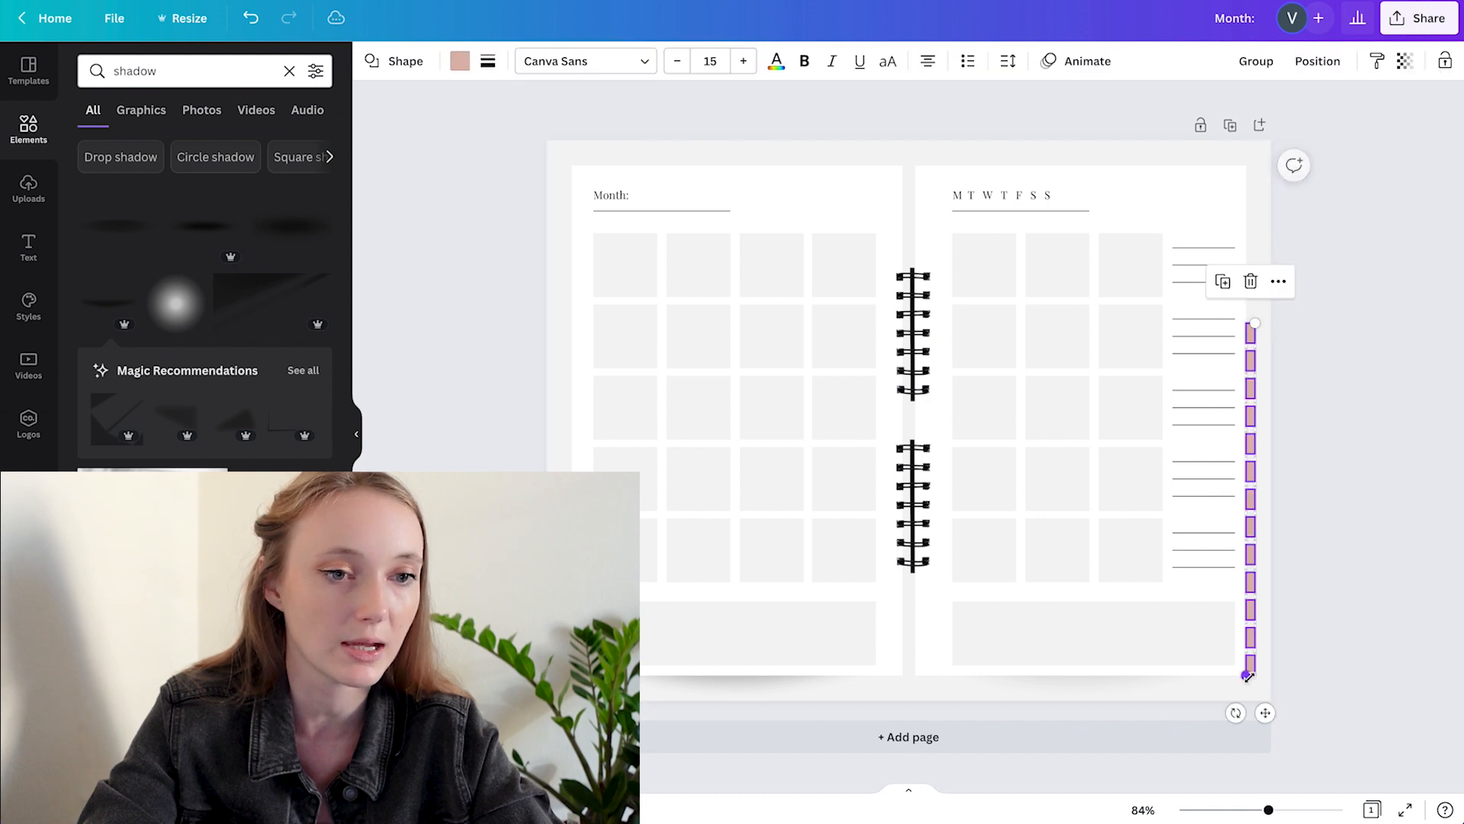
drag(1258, 323, 1268, 162)
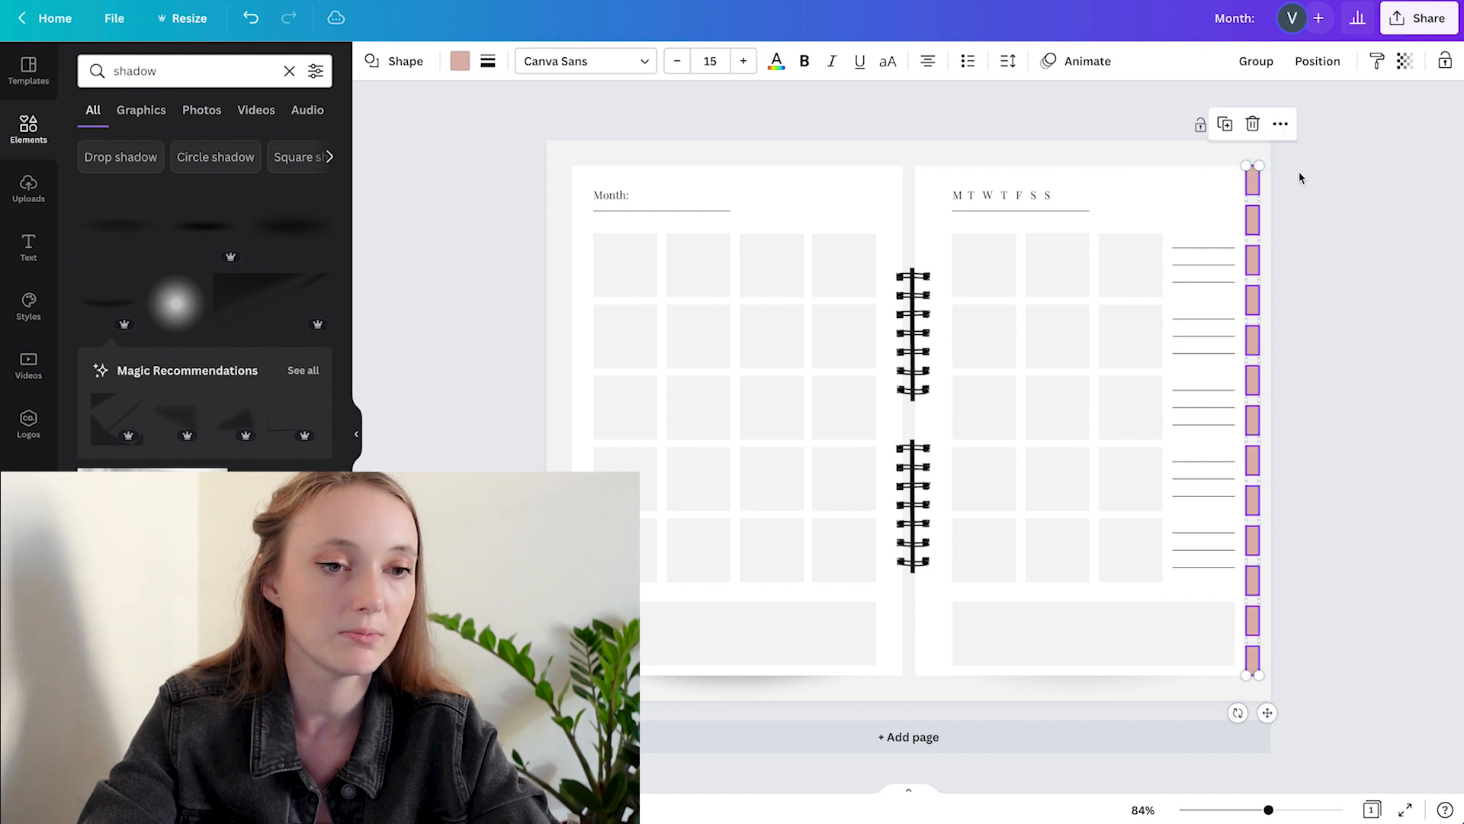
click(1394, 233)
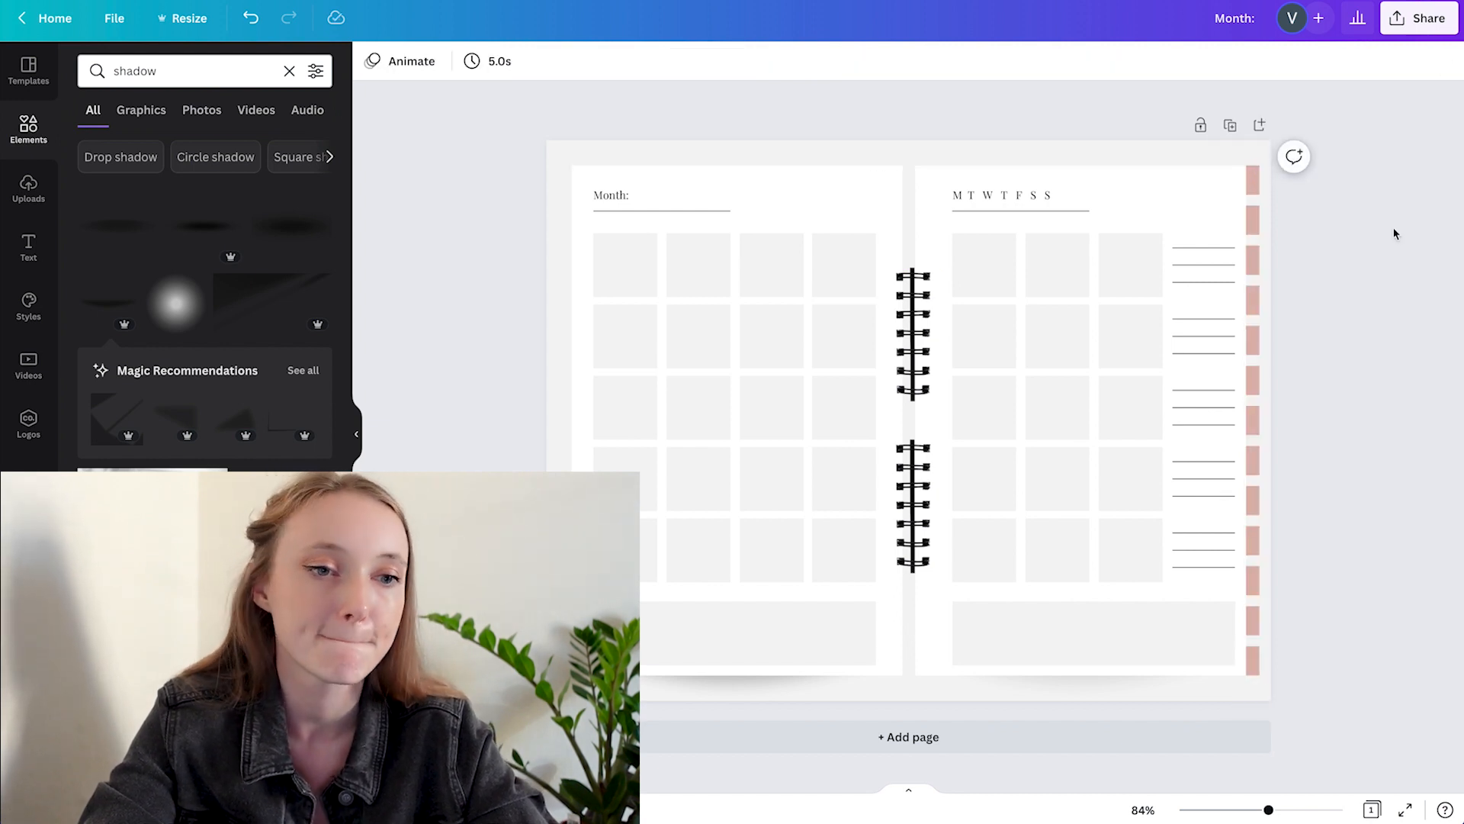
drag(1310, 179, 1252, 717)
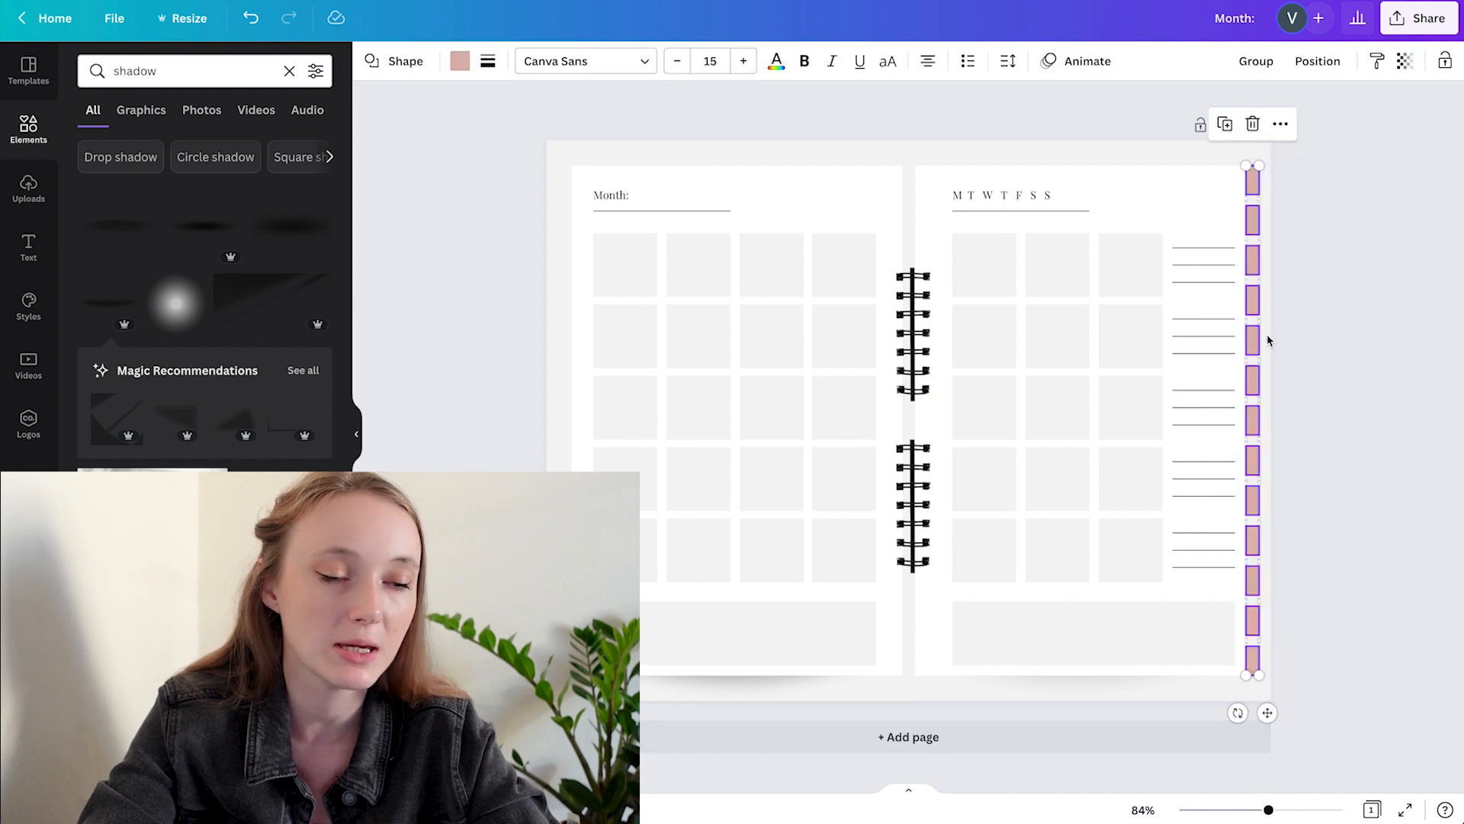
click(1325, 319)
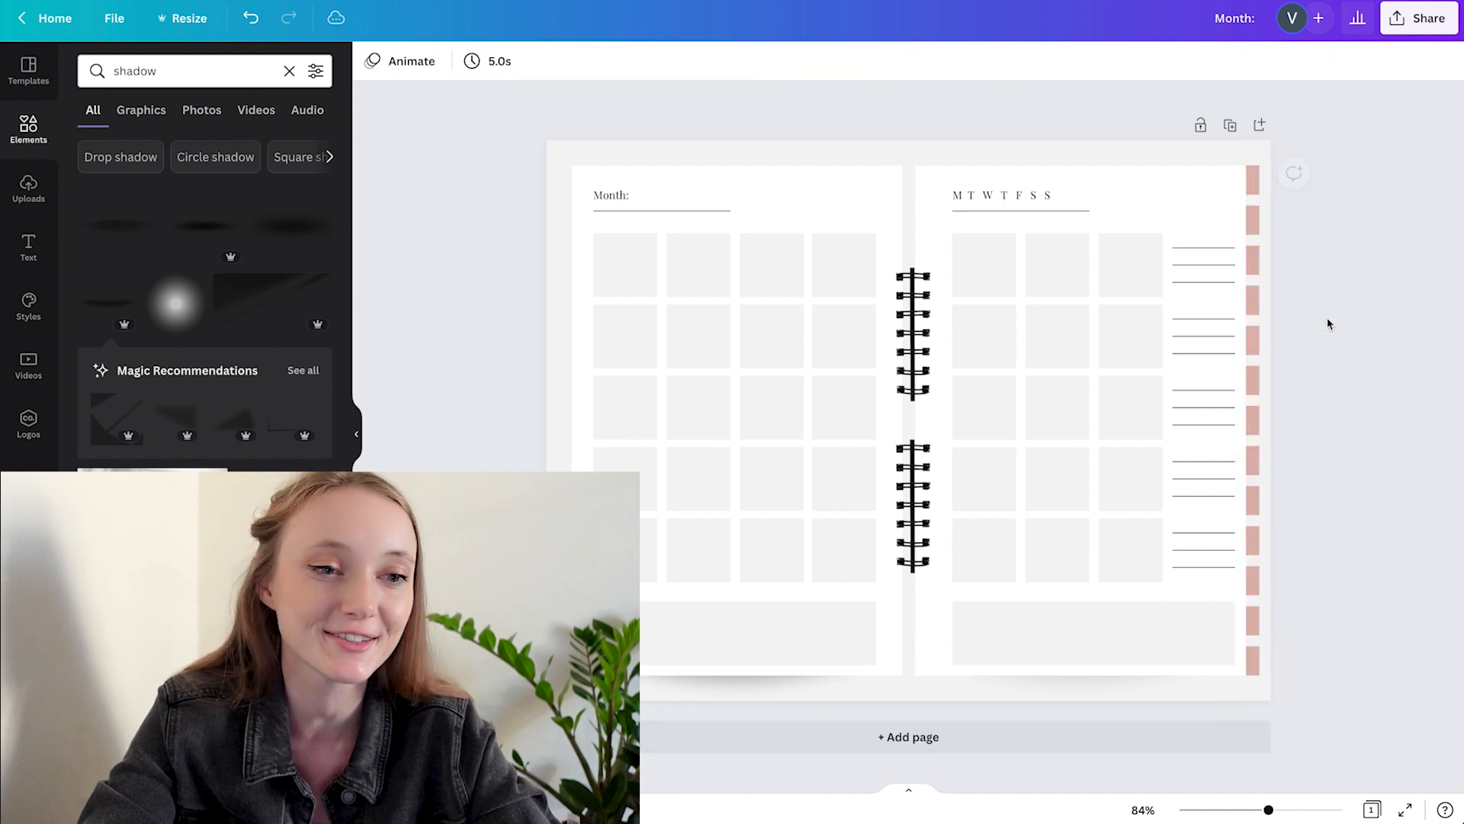
click(1253, 180)
drag(1262, 176, 1268, 177)
key(ctrl+z)
click(1395, 287)
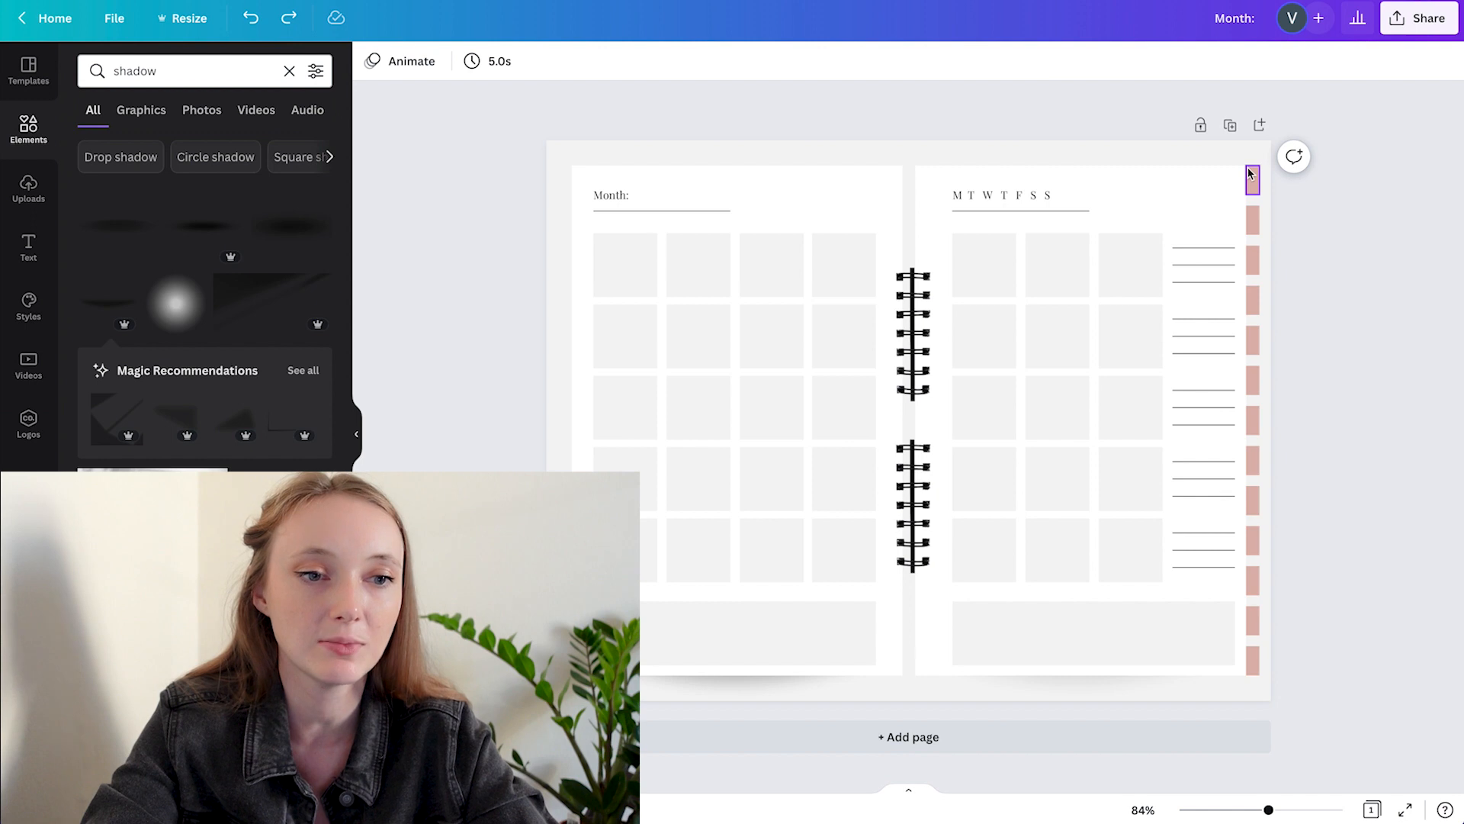
- Set the second tab's fill to the dusty pink swatch in the brand kit's "new" palette
click(1255, 216)
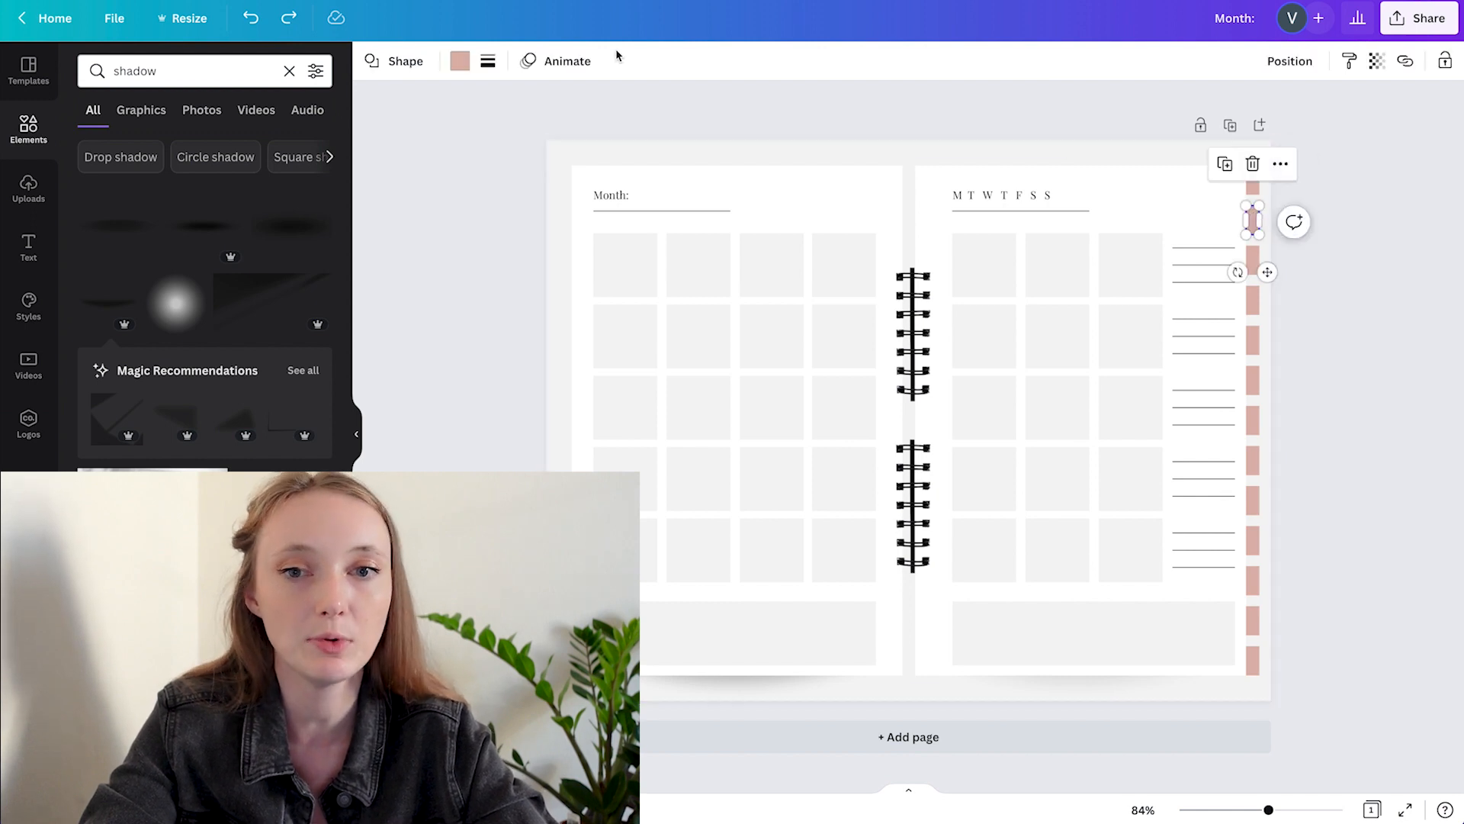
click(459, 62)
click(183, 264)
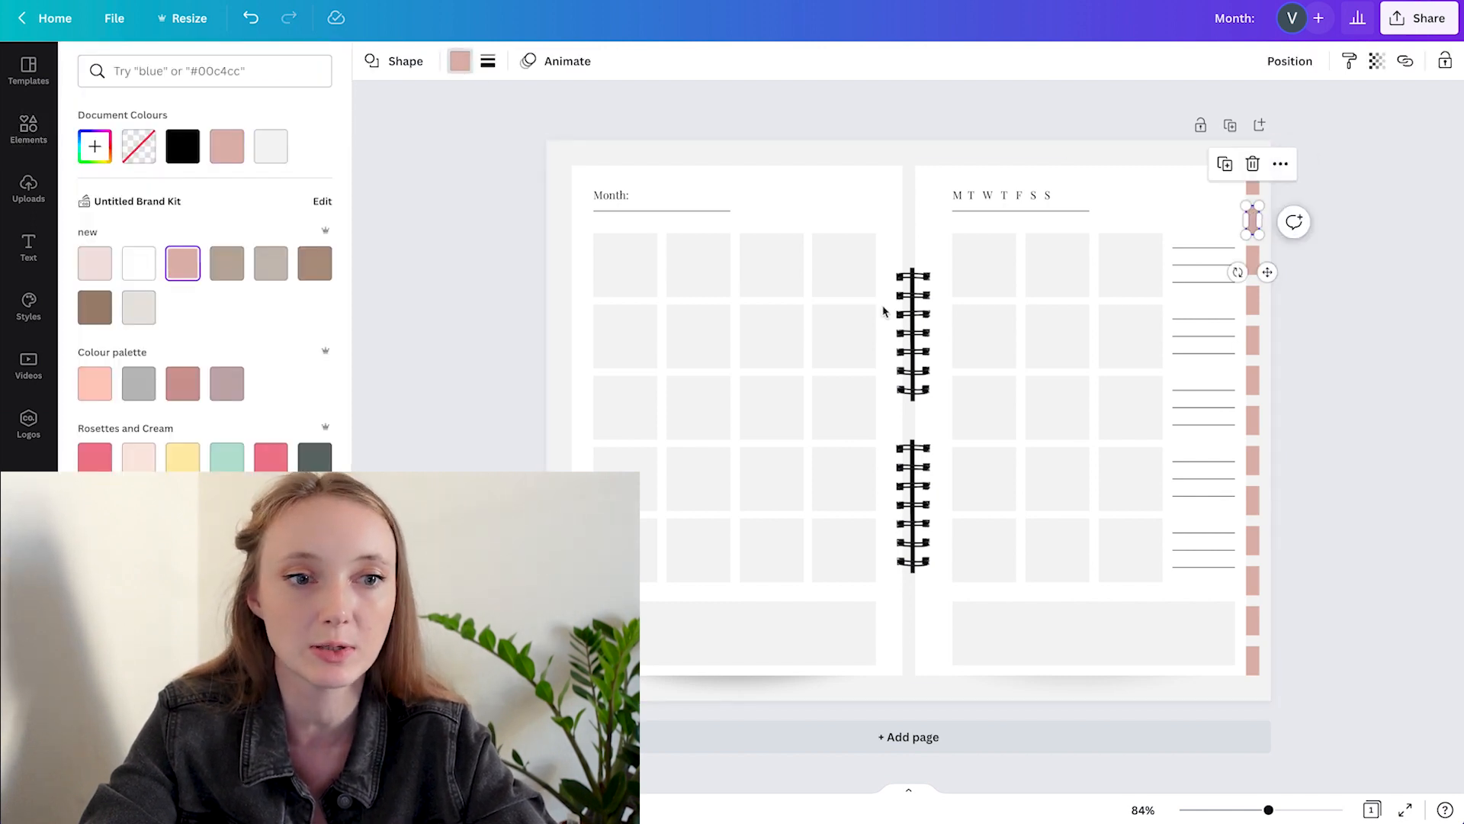
- Set the third tab's fill to a slightly darker dusty pink, #CDA8A1
click(1251, 260)
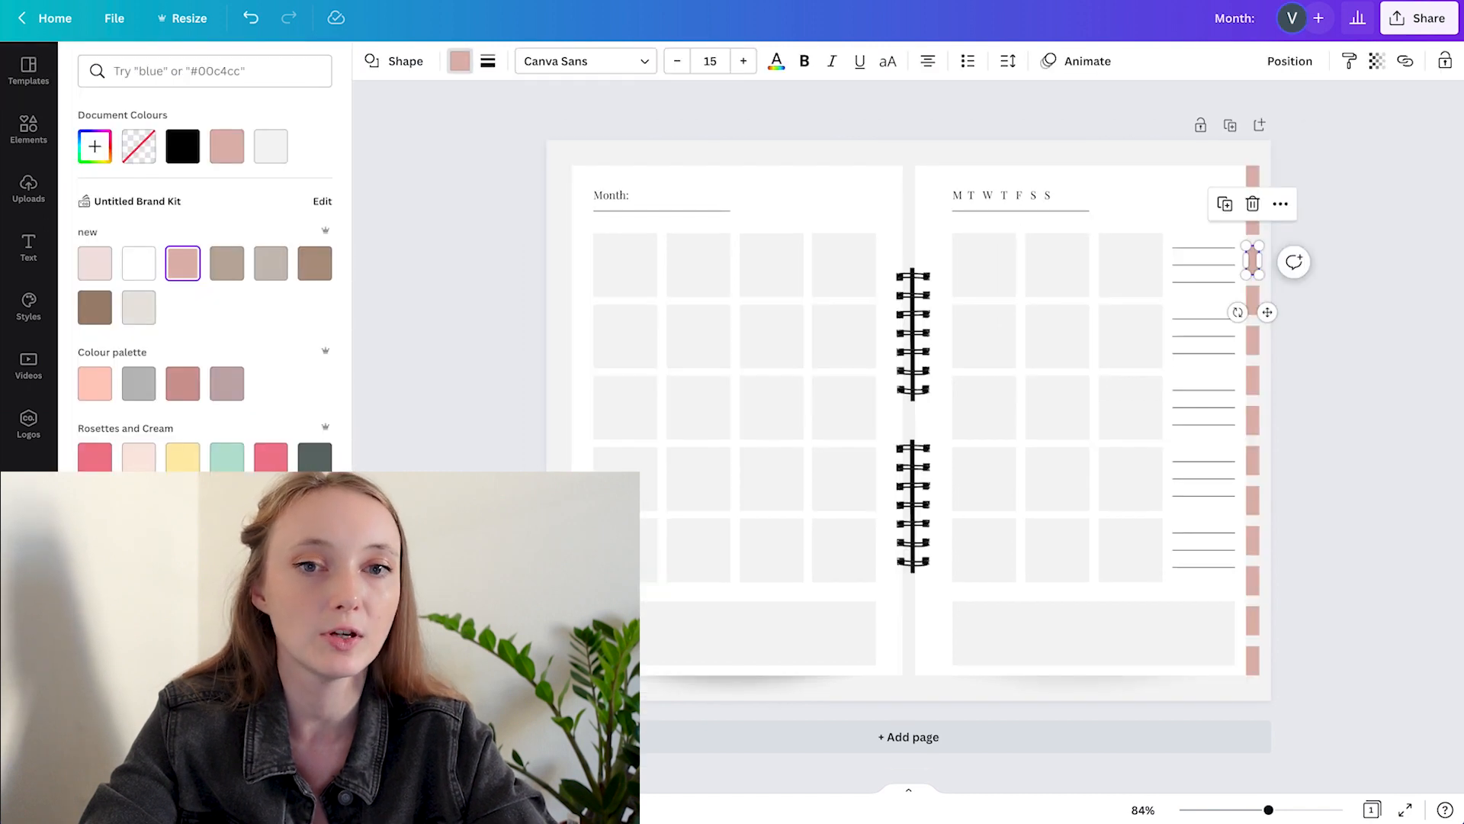
click(94, 149)
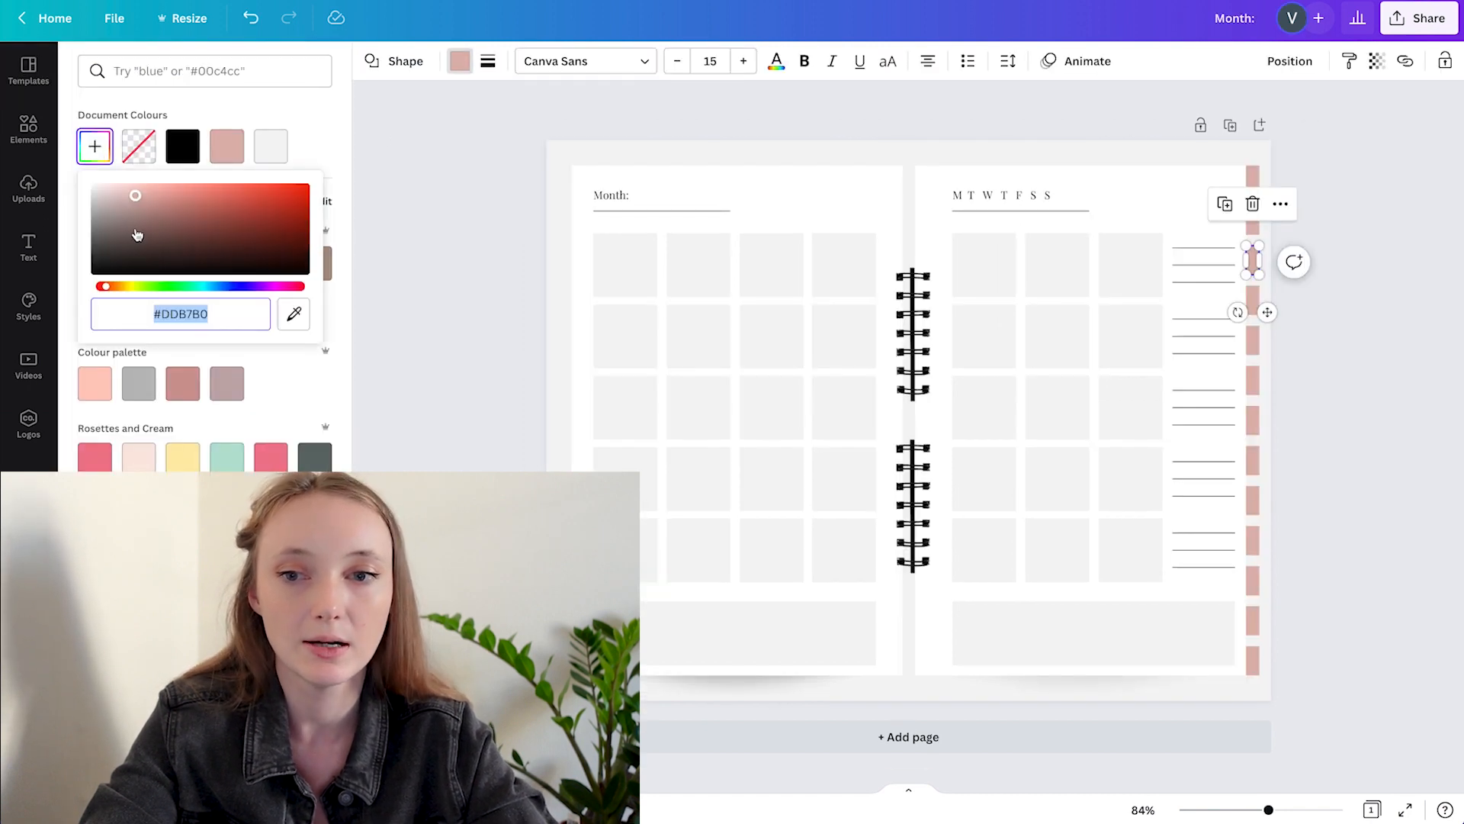
drag(135, 197, 137, 201)
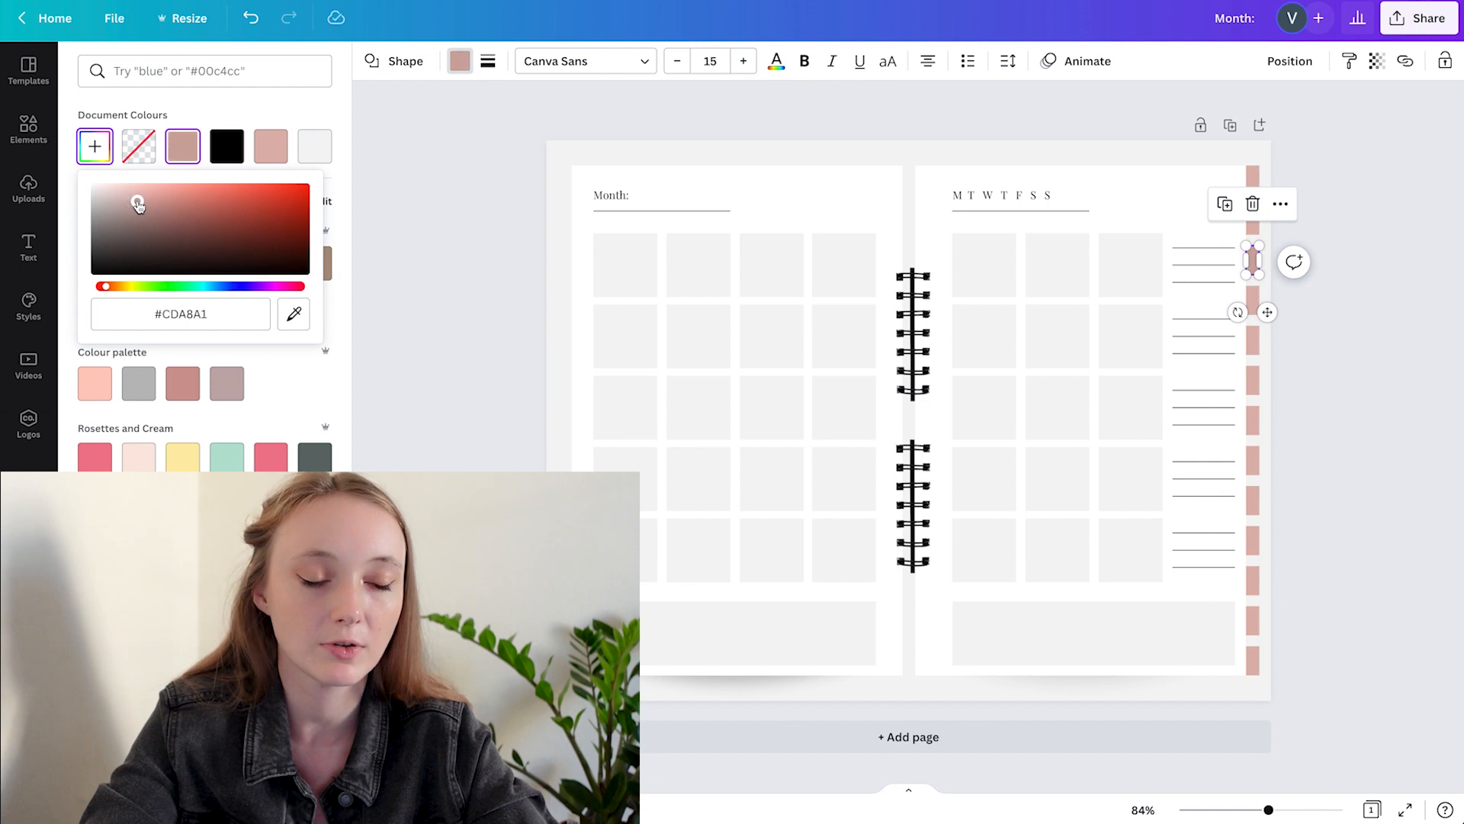
click(1352, 379)
- Set the fourth tab's fill to the custom muted rose #BB9791
click(1252, 312)
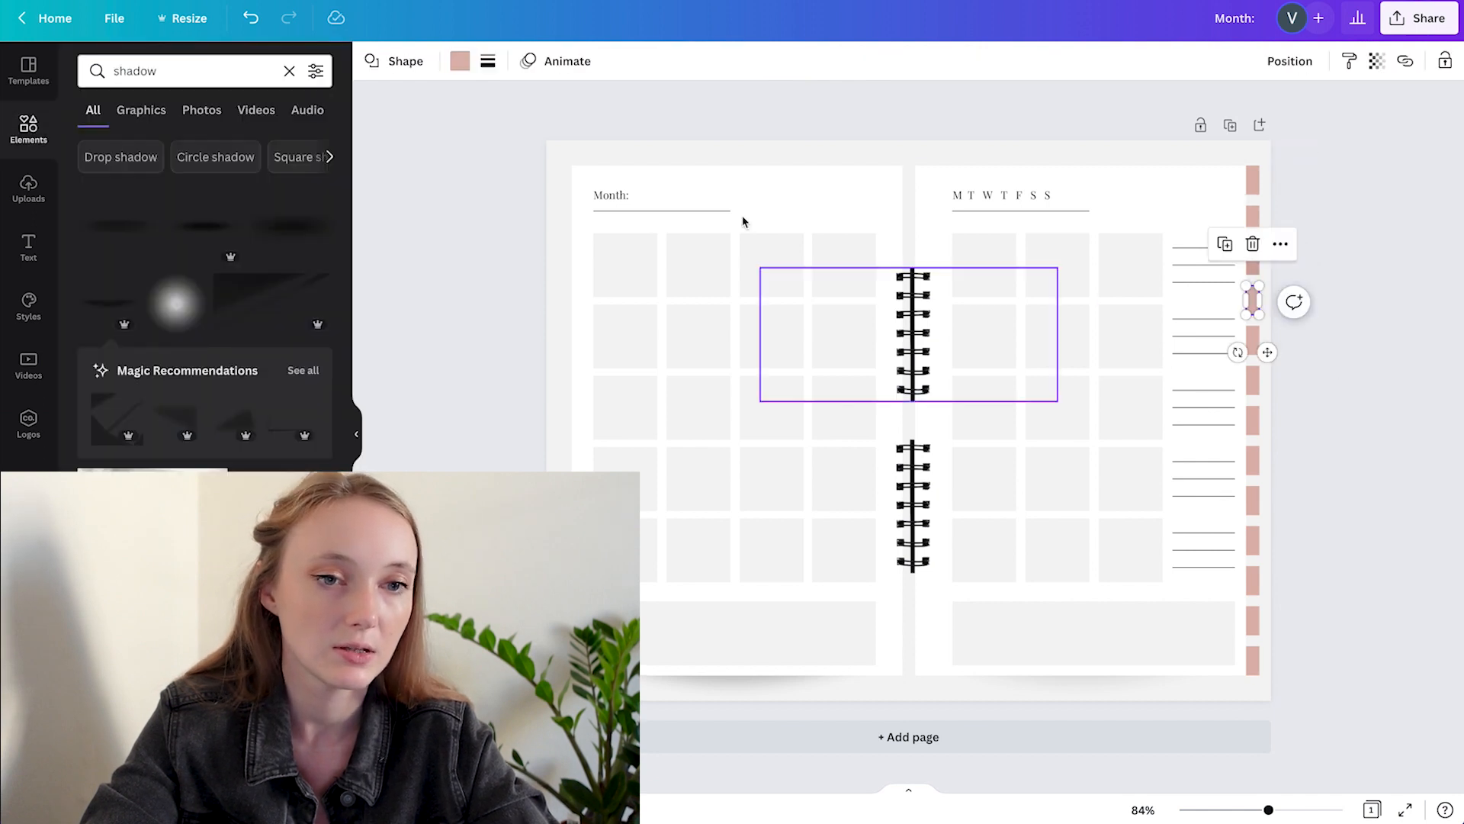
click(459, 61)
click(99, 145)
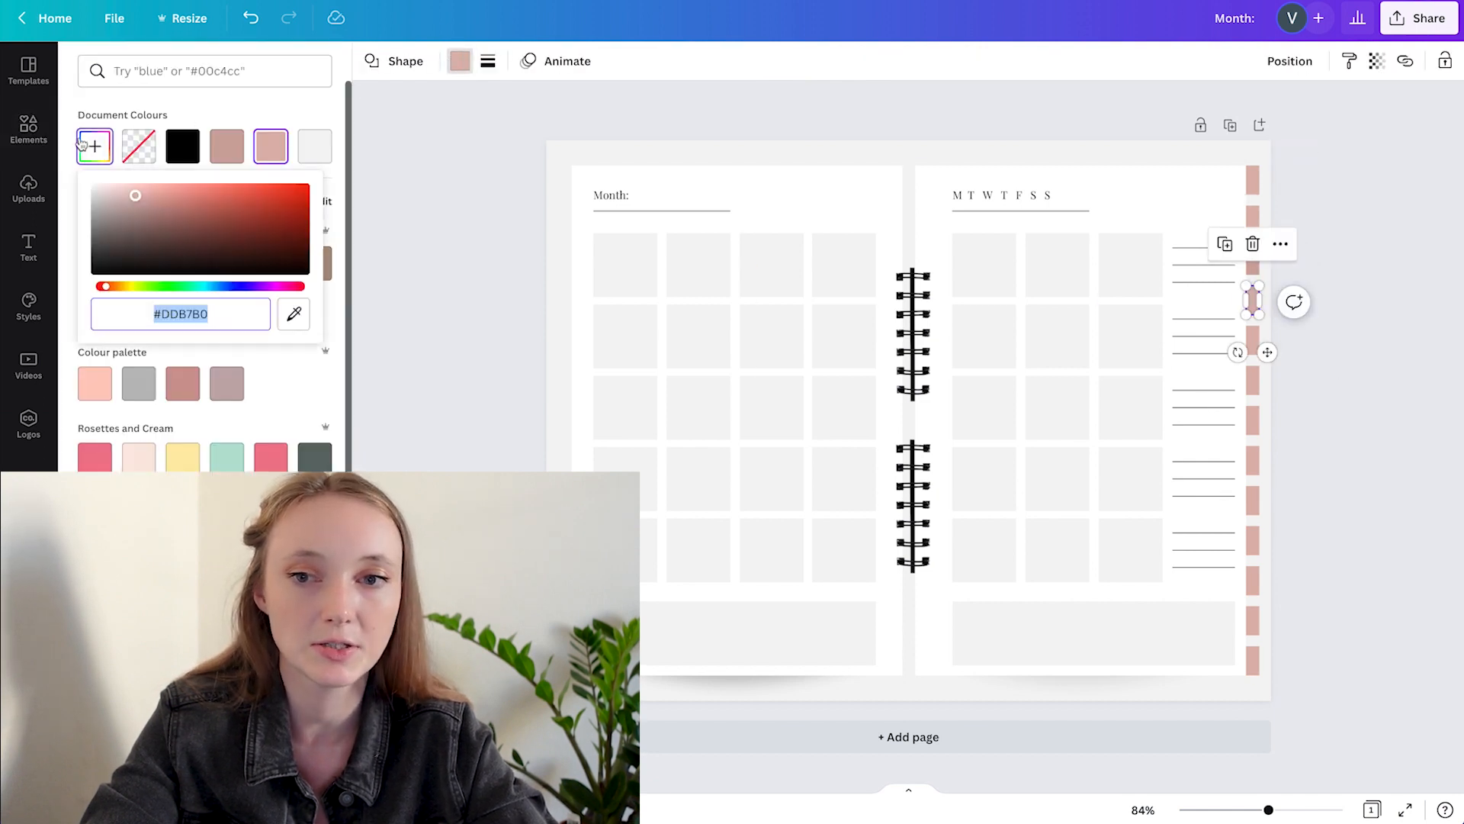
drag(131, 203, 138, 204)
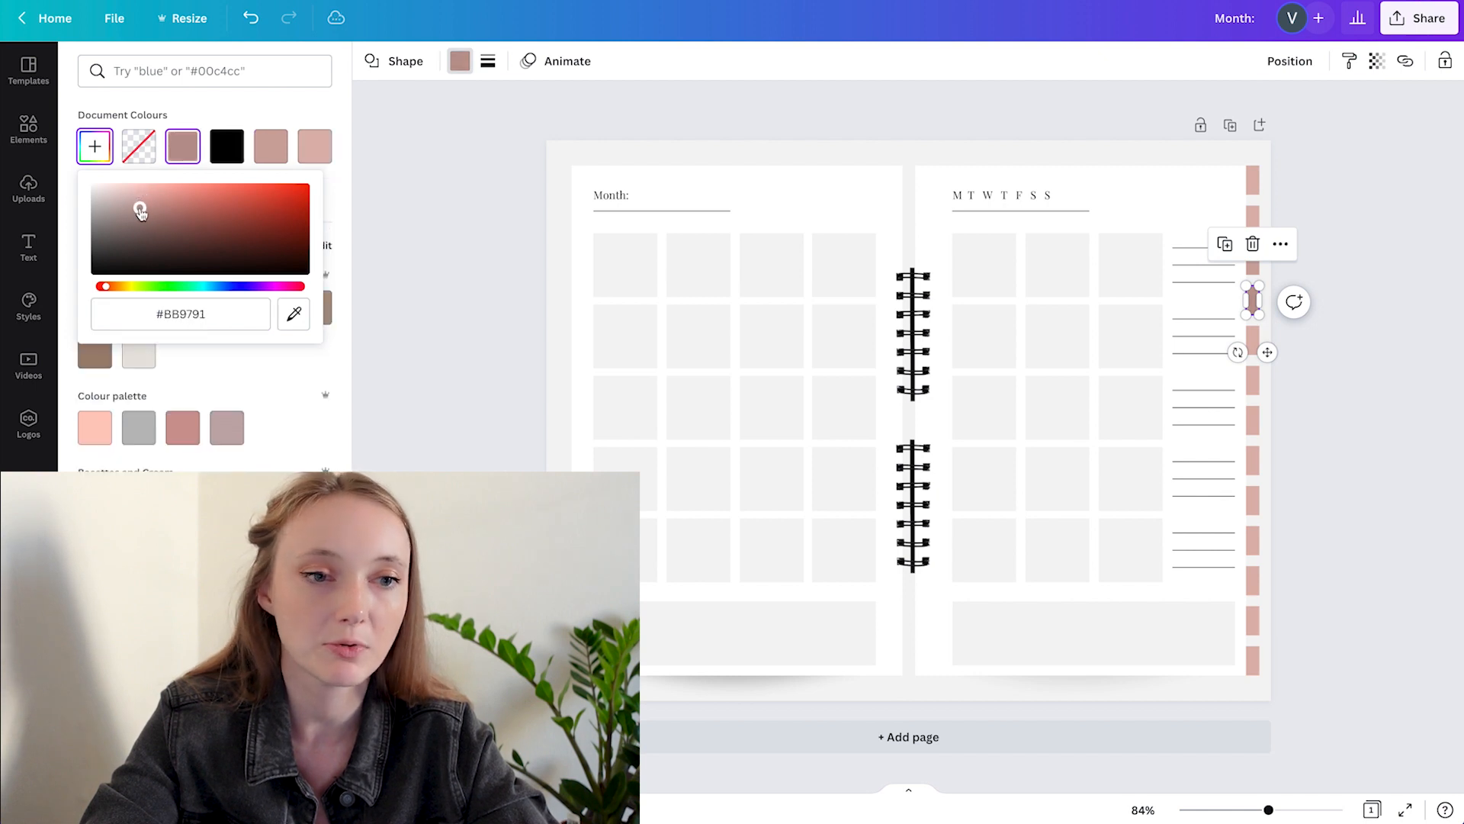
click(1352, 303)
- Set the fifth tab's fill to the custom rose-brown #B6958F
click(1255, 347)
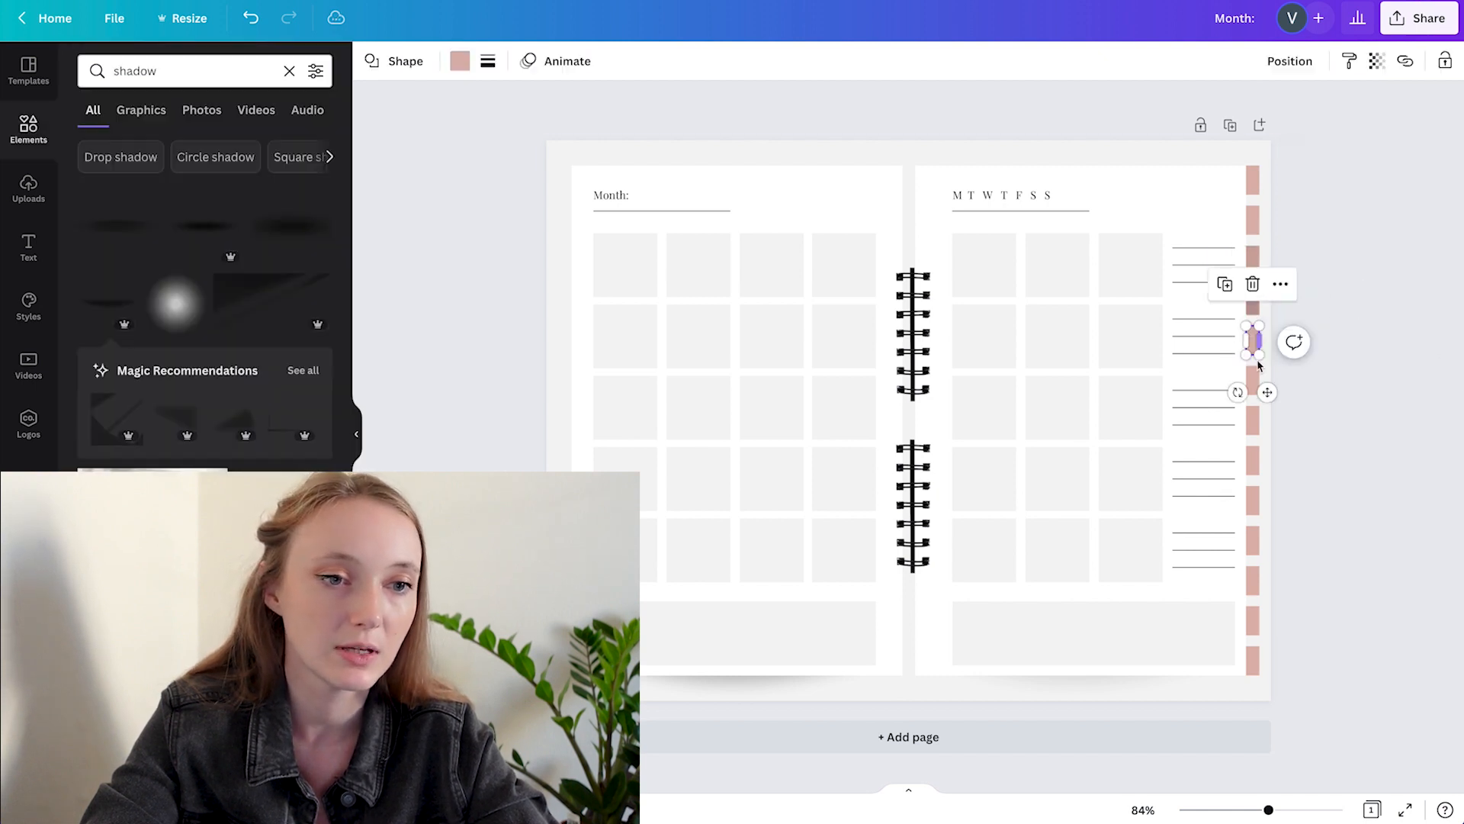
click(460, 61)
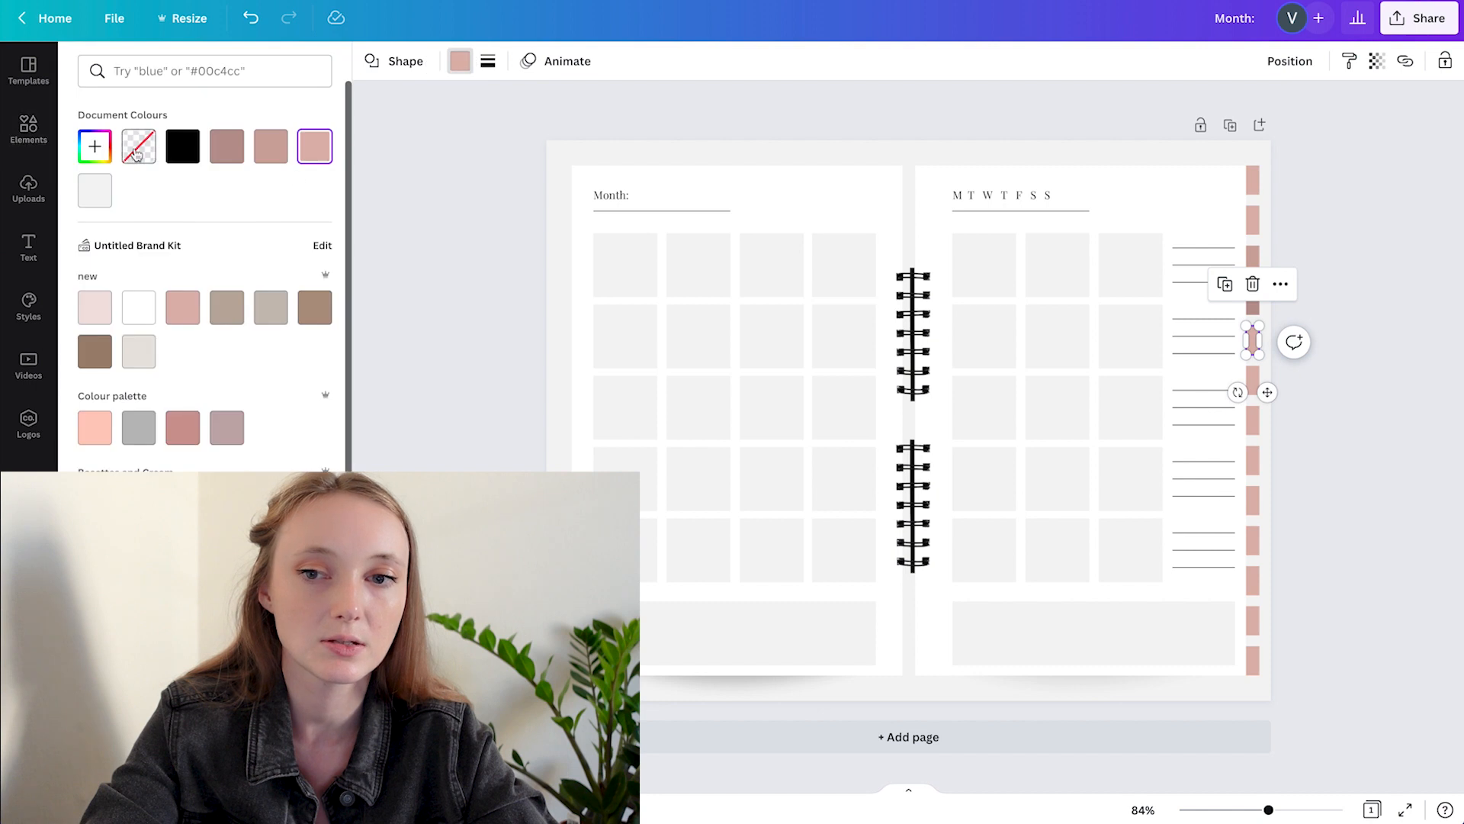
click(95, 145)
drag(136, 198, 138, 209)
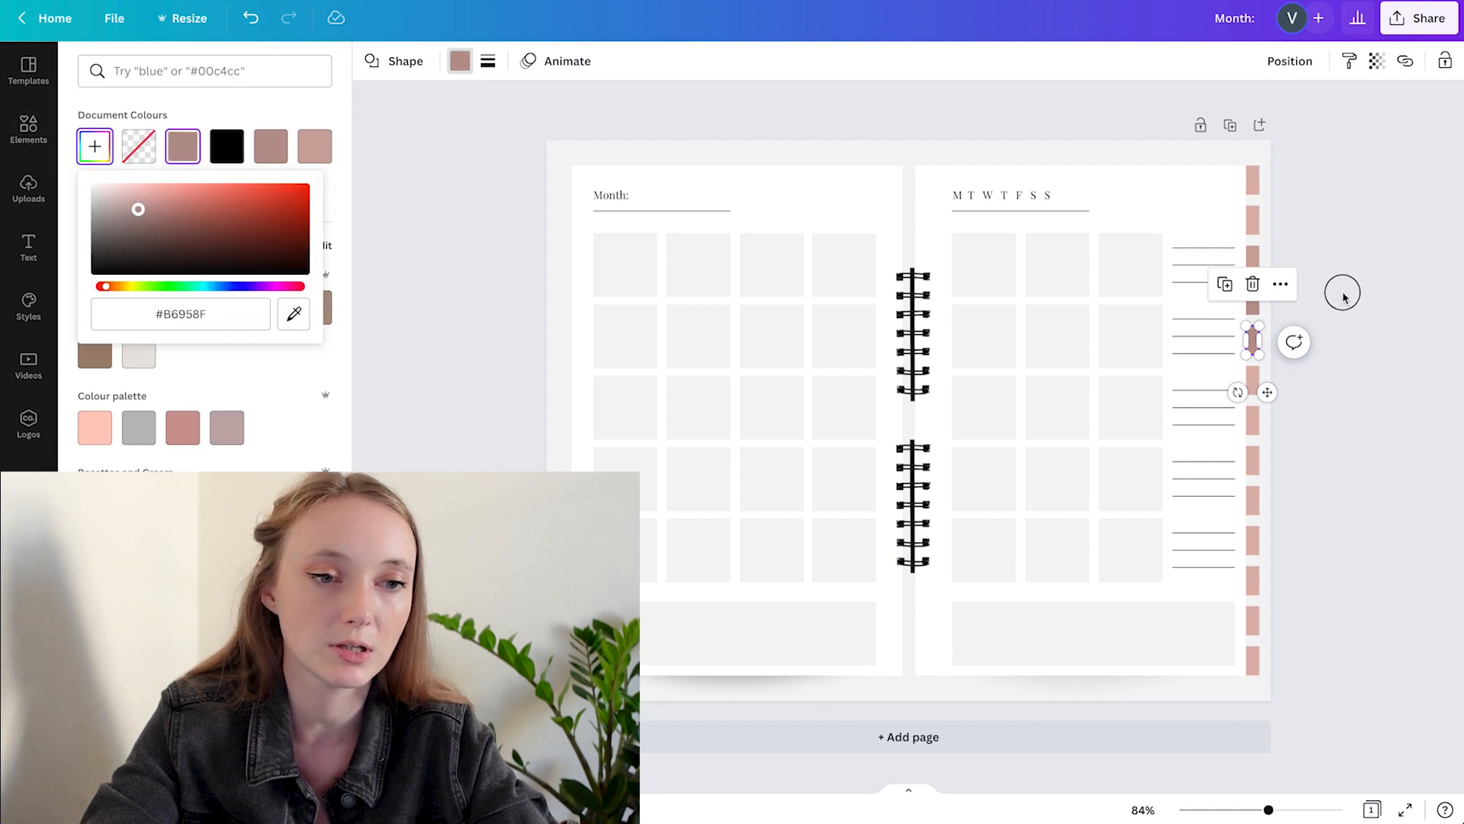
click(1336, 294)
- Set the sixth tab's fill to the darker custom mauve-brown #997E79
click(1254, 380)
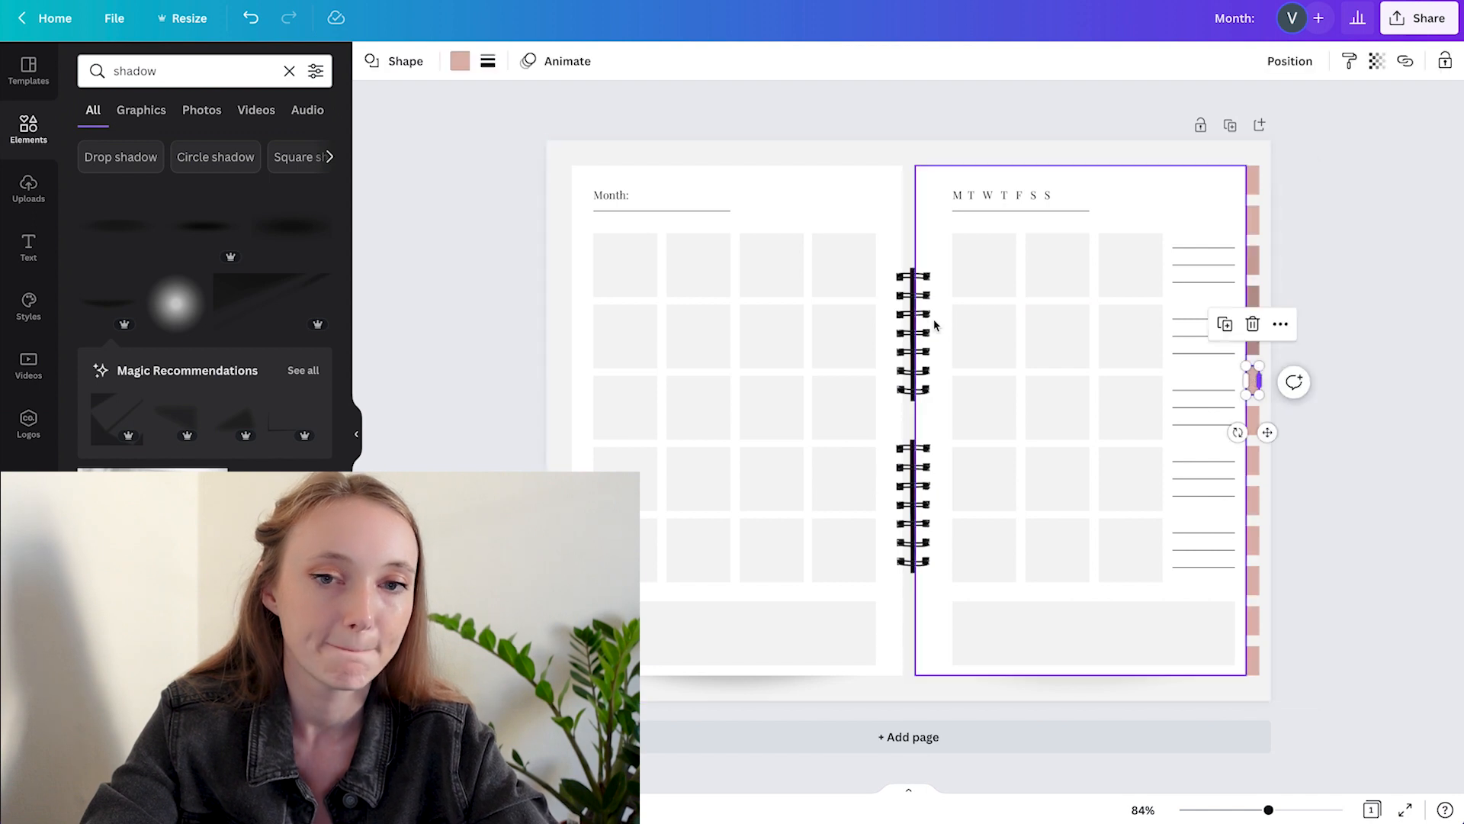
click(459, 61)
click(227, 146)
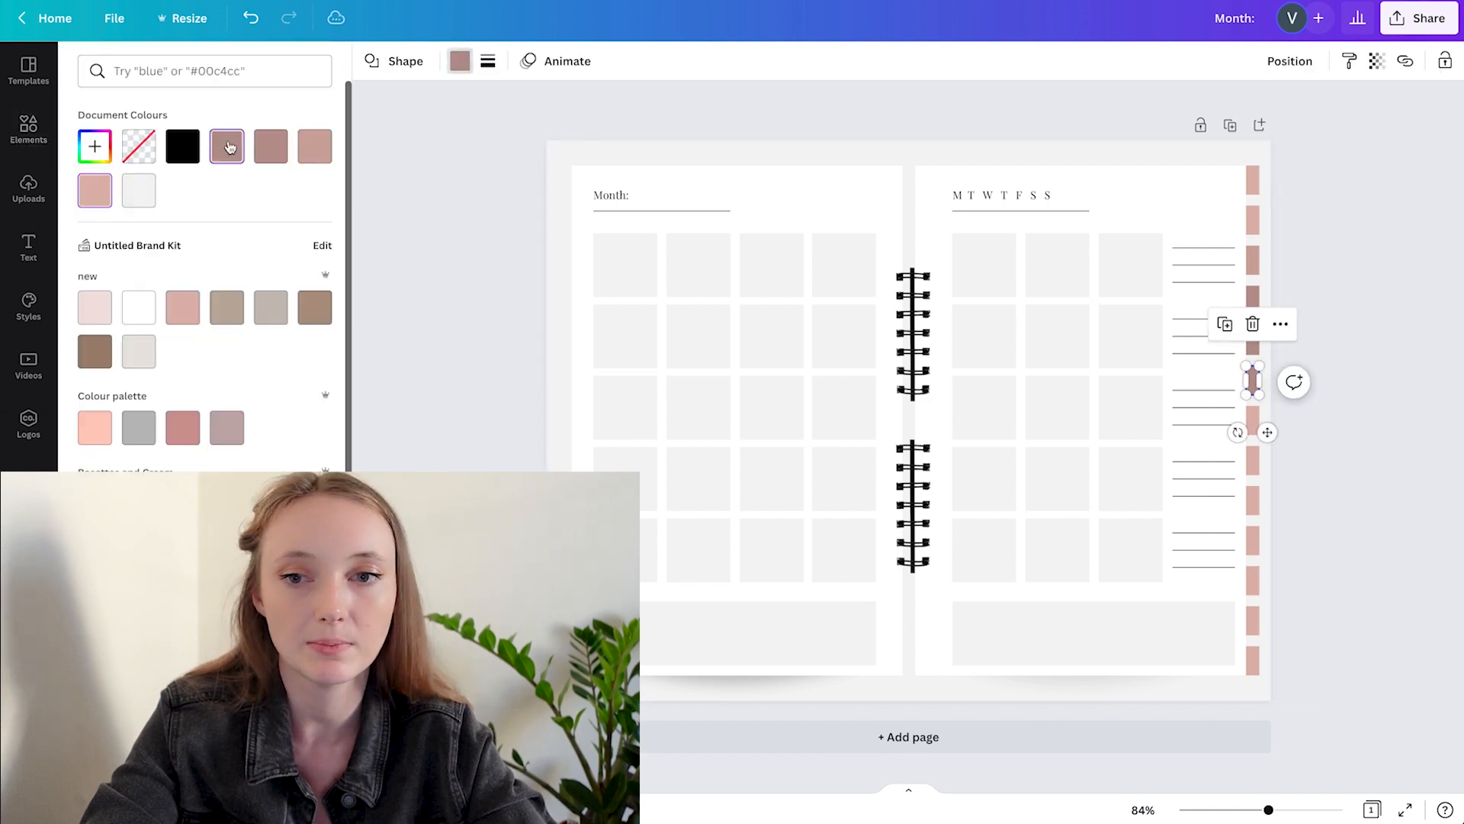
click(95, 145)
drag(136, 207, 137, 219)
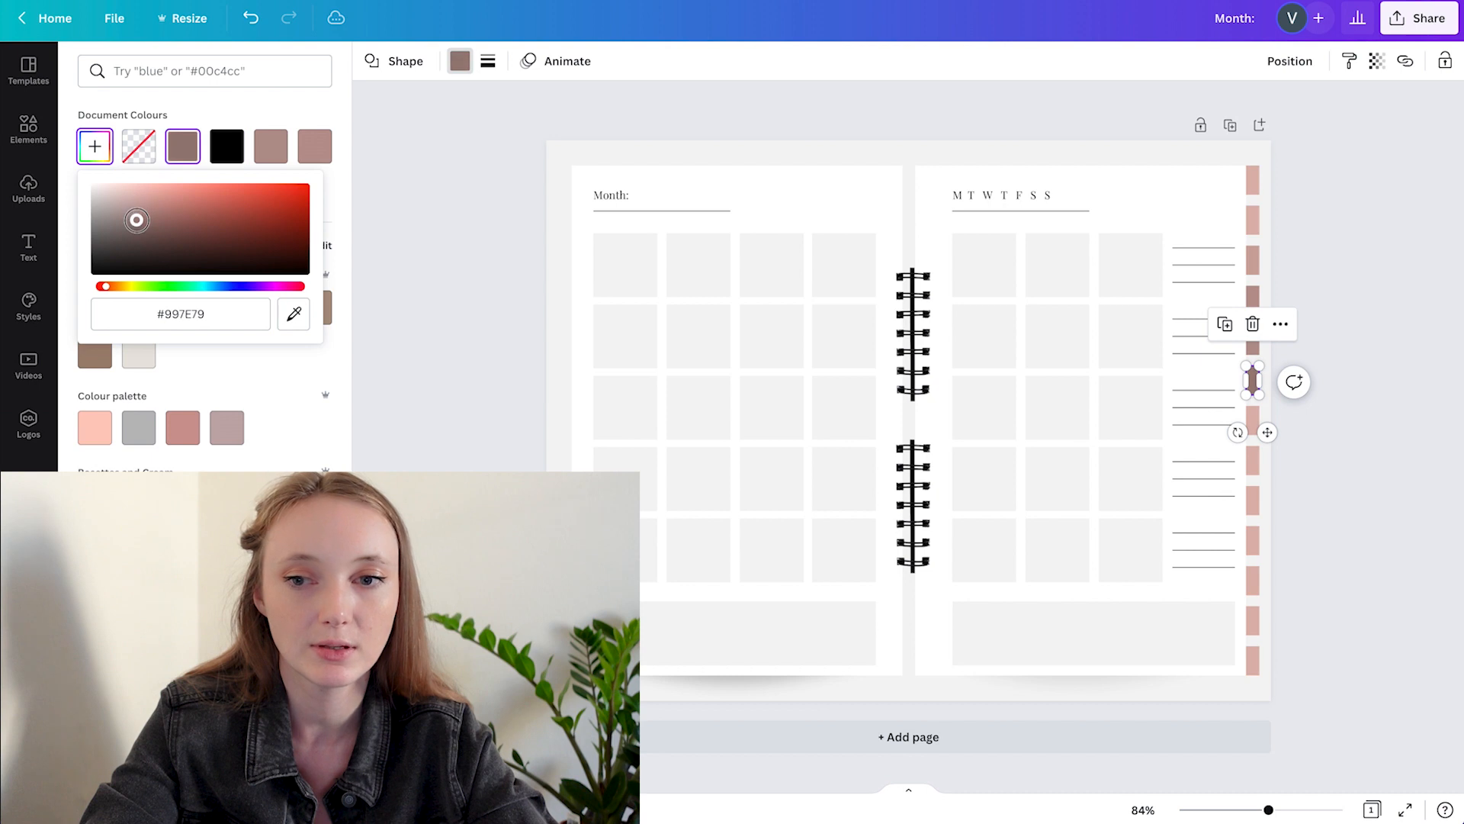
- Set the seventh tab's fill to the dark custom brown #745F5B
click(1251, 421)
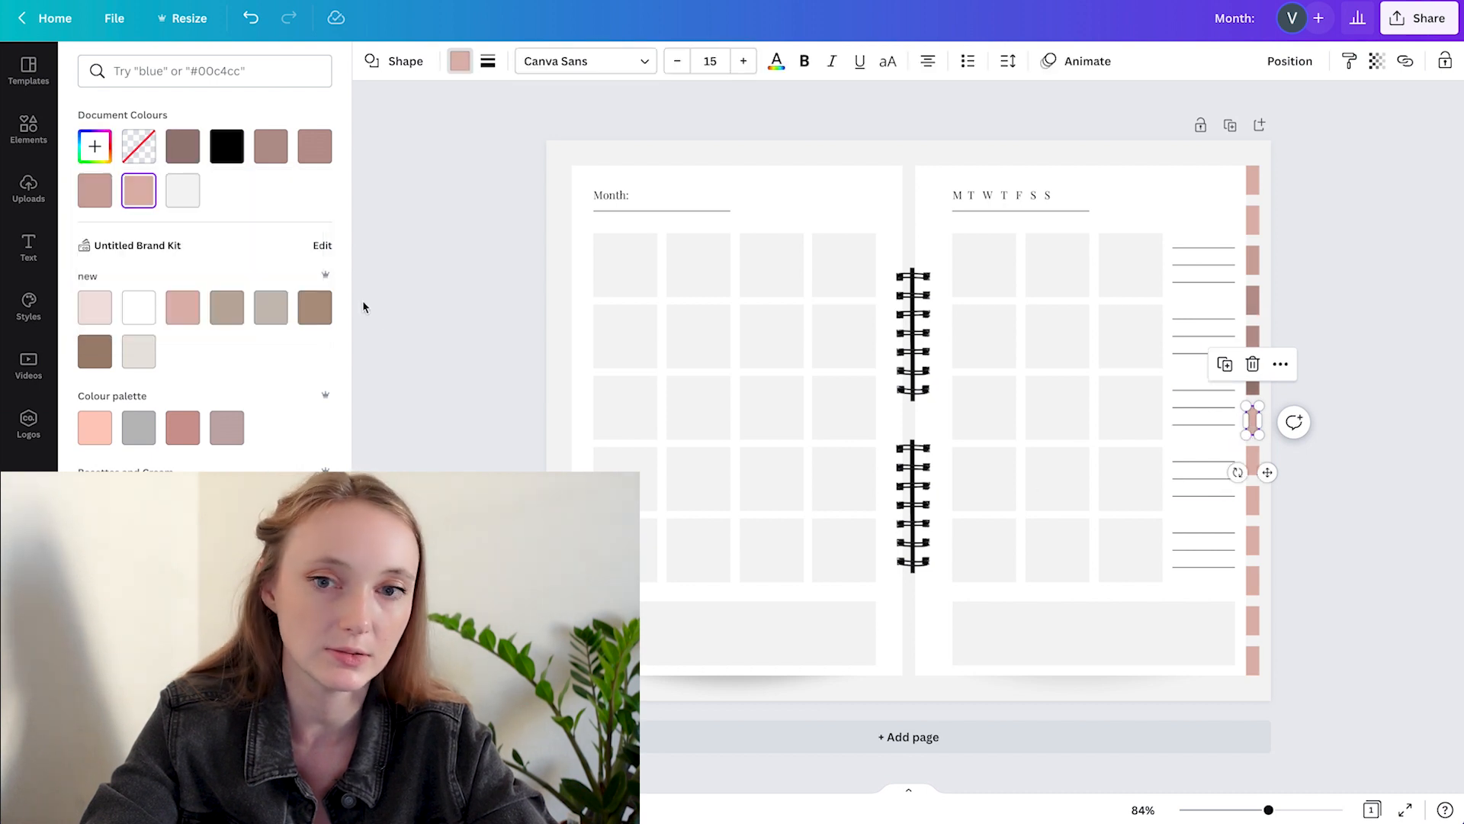
click(95, 143)
drag(136, 200, 138, 235)
click(182, 157)
click(89, 150)
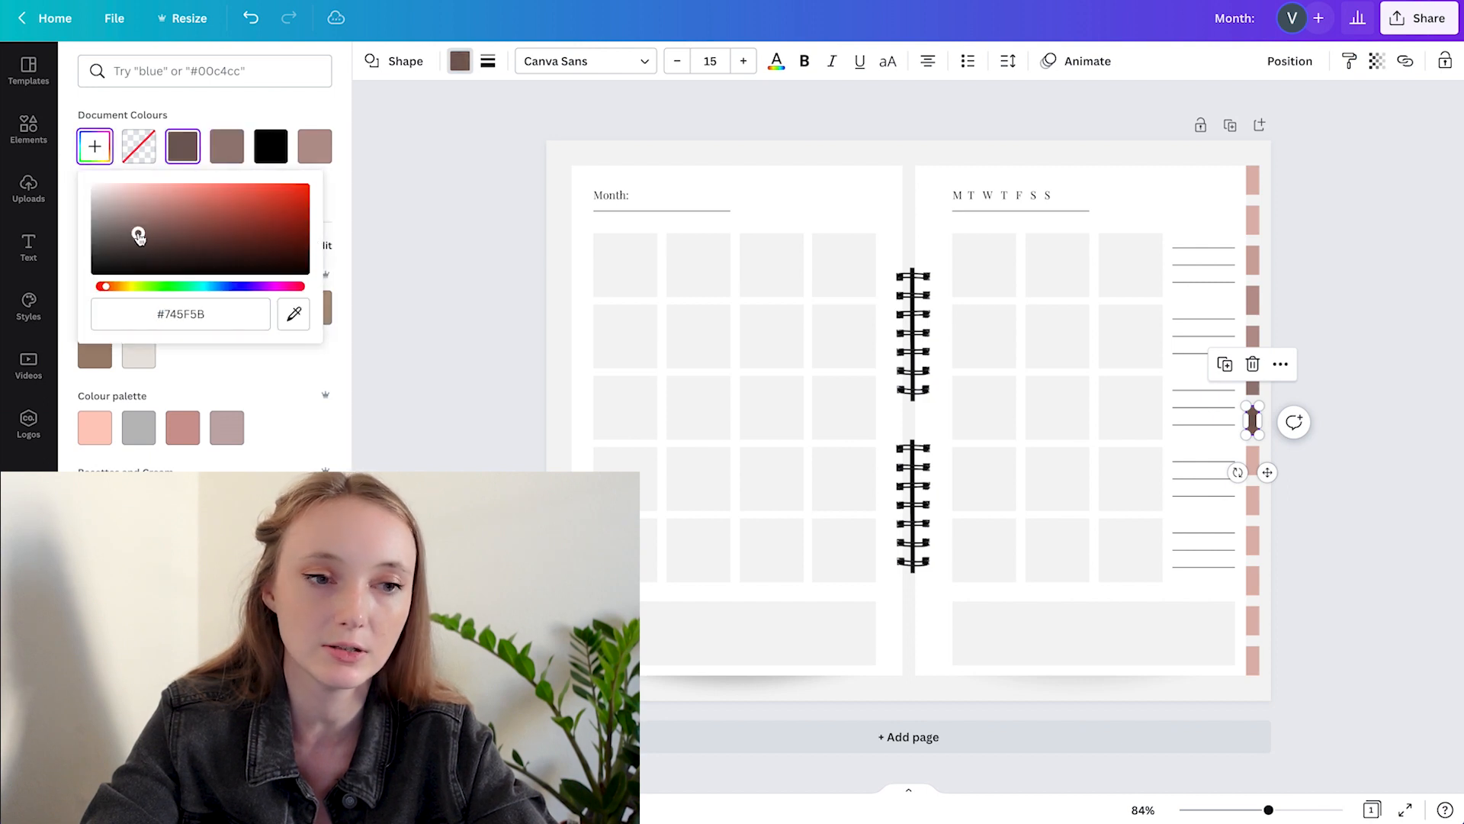
click(1391, 413)
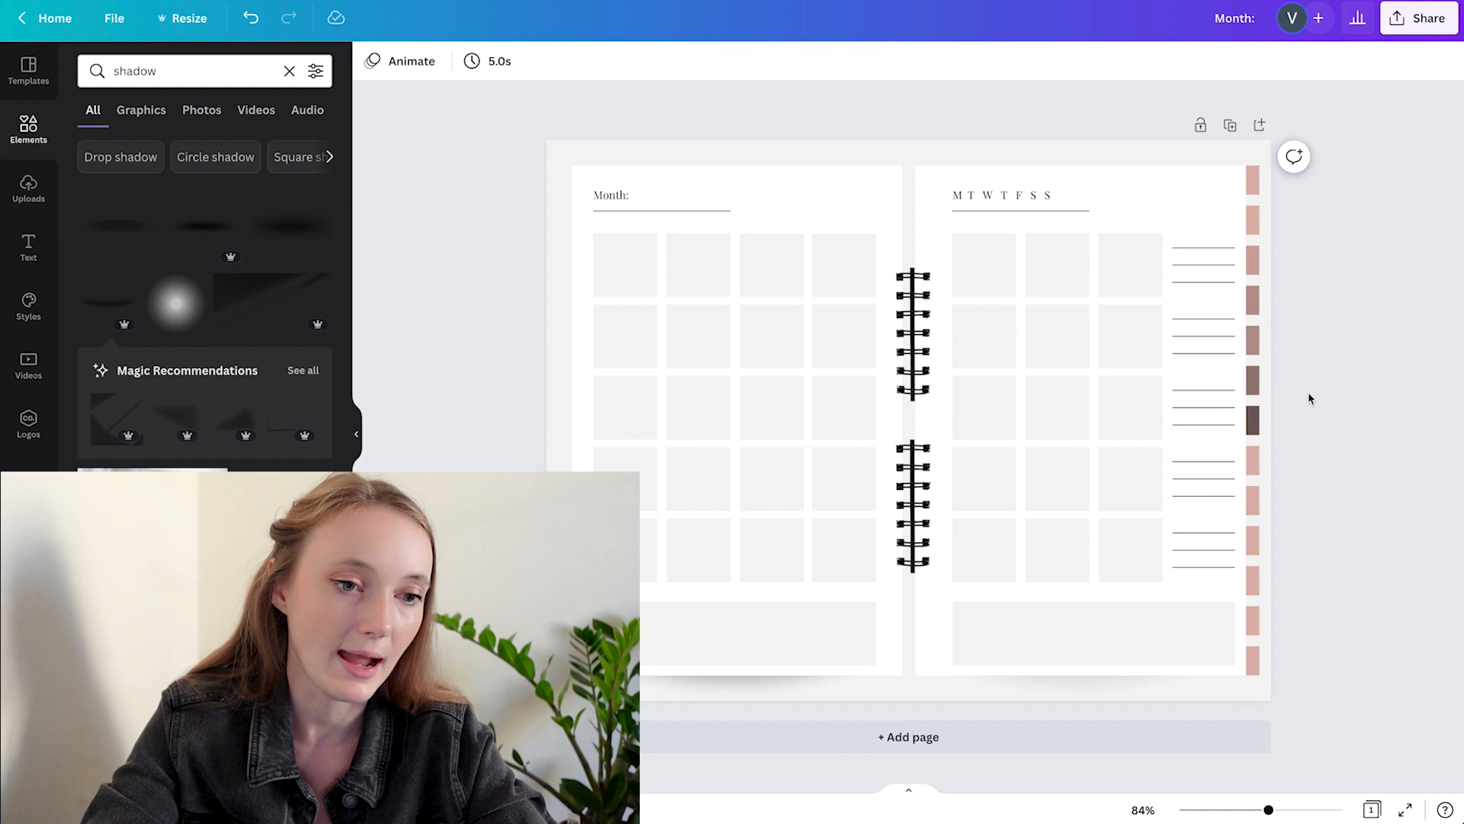
- Fill the ninth and tenth tabs with the document colours used on the third and fourth tabs
click(1253, 464)
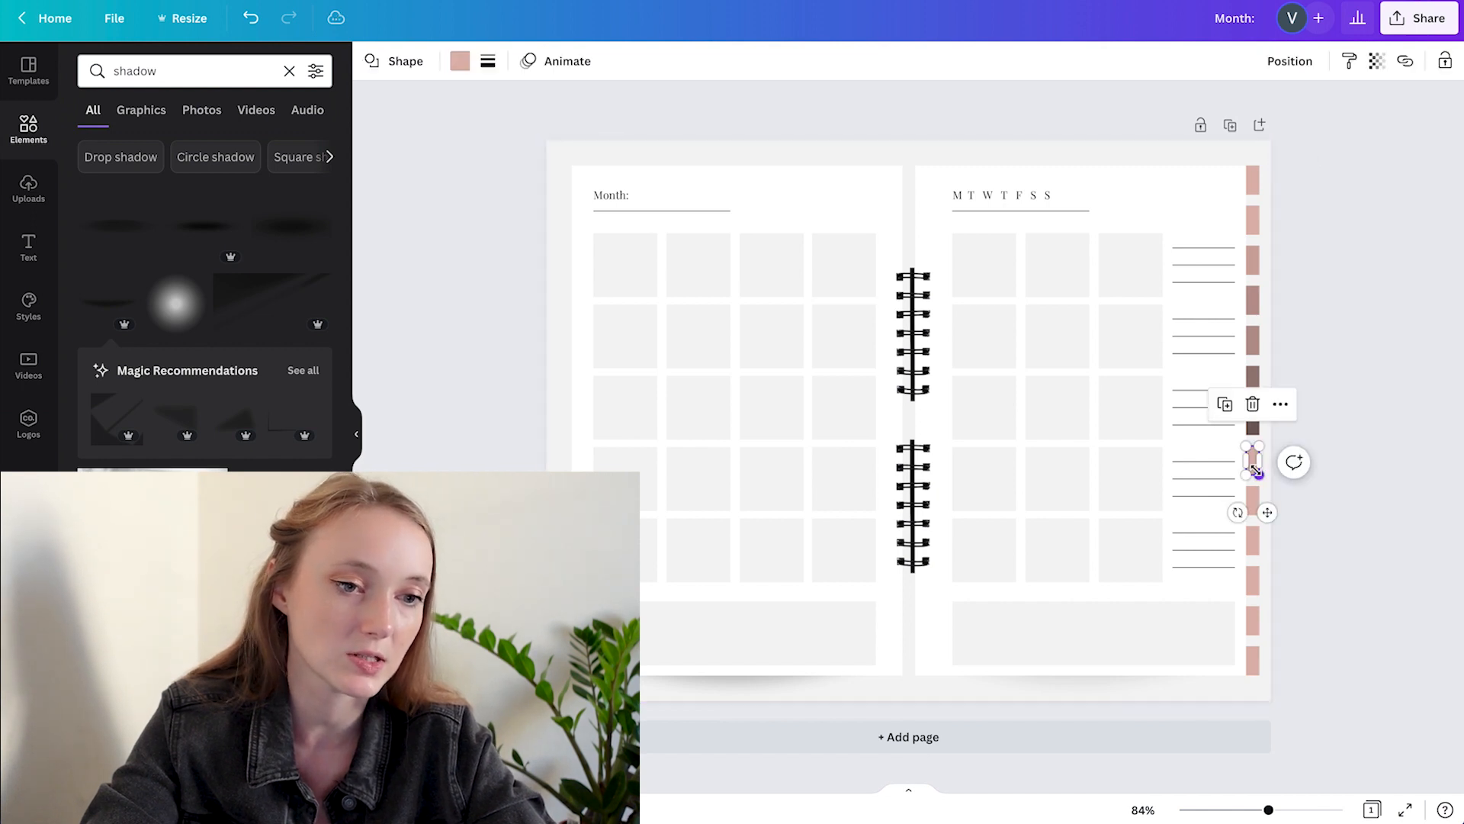
click(1255, 503)
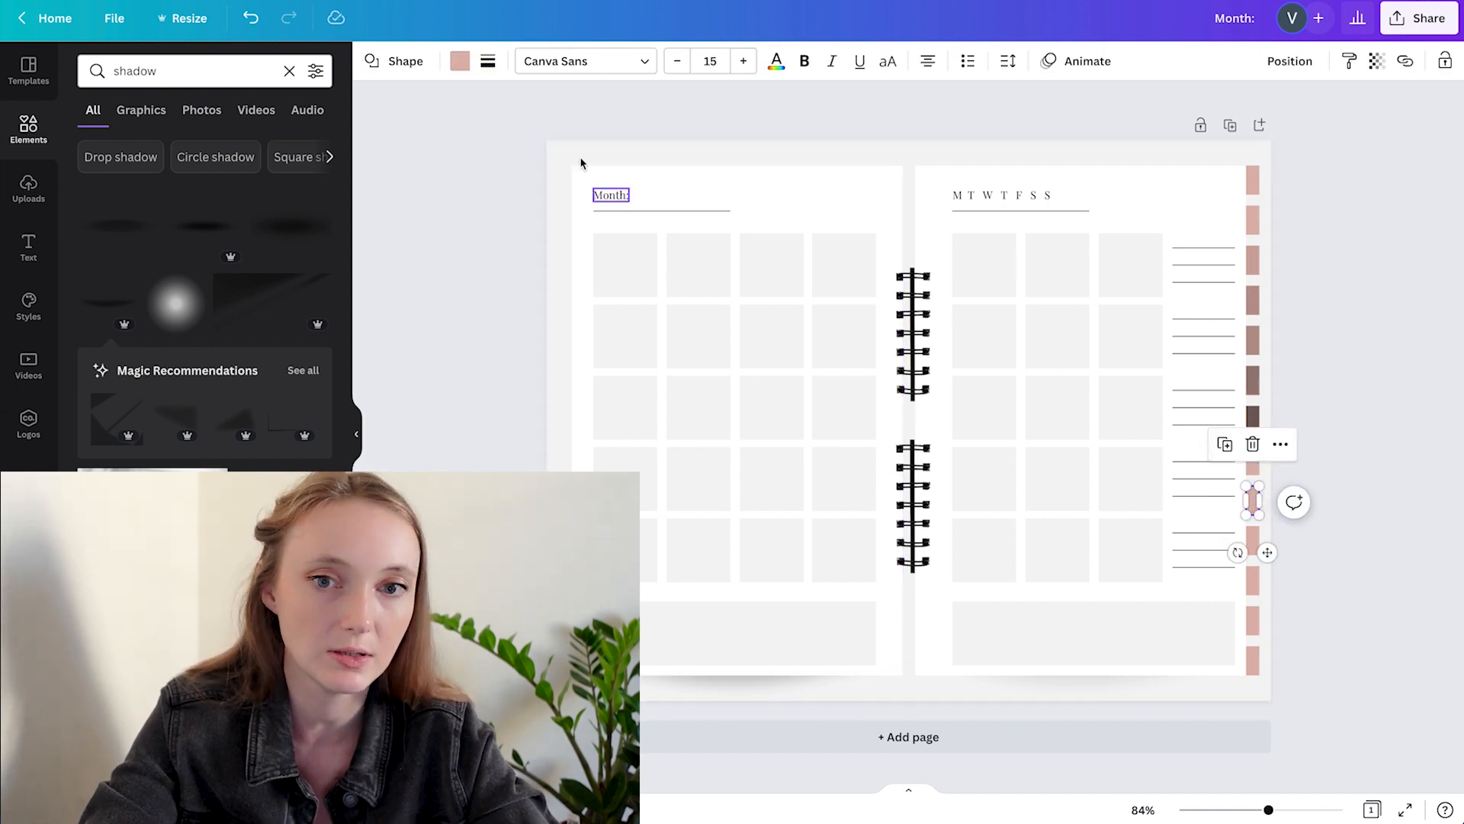
click(459, 62)
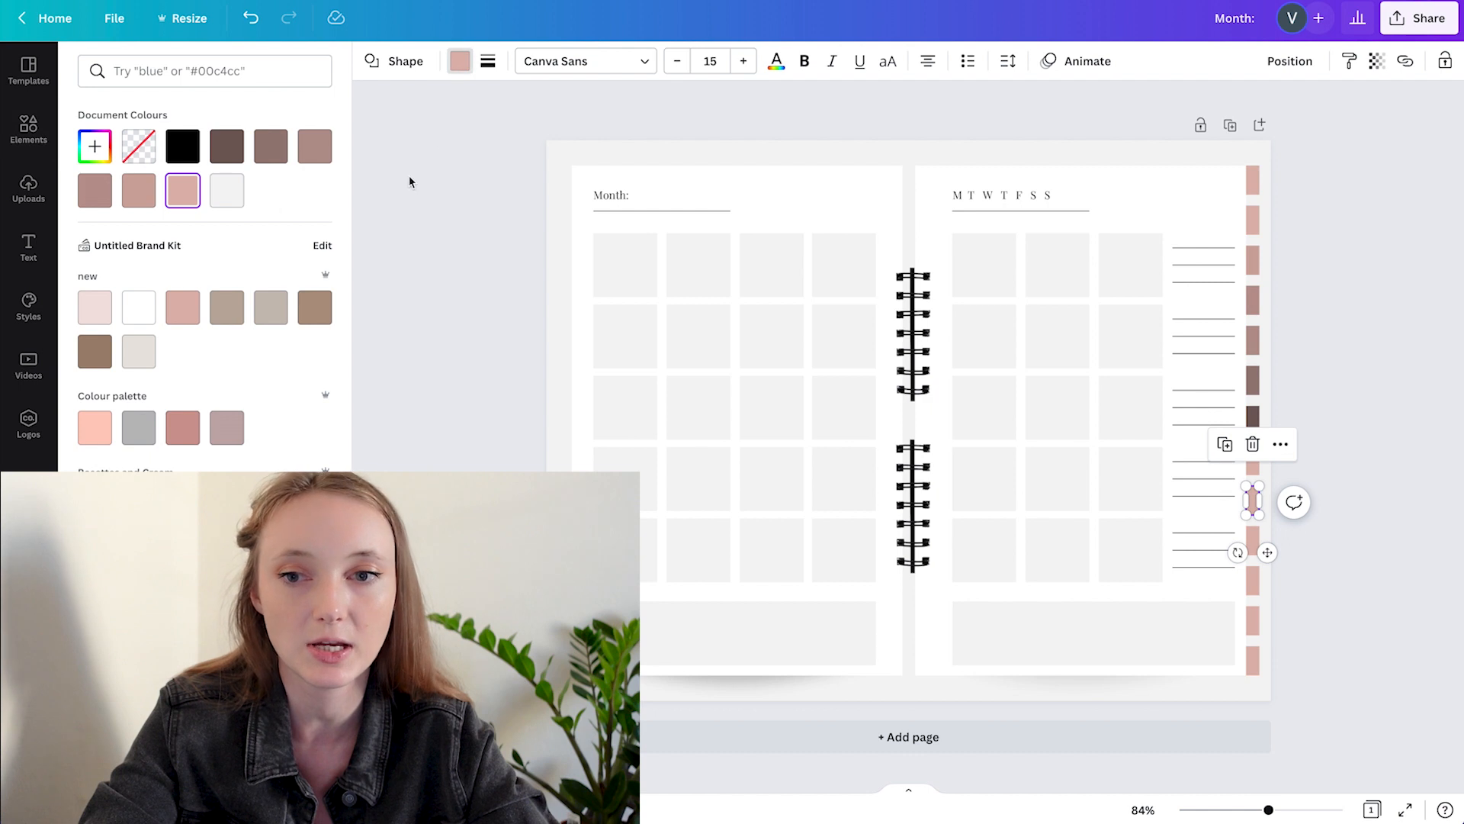
click(139, 190)
click(1254, 540)
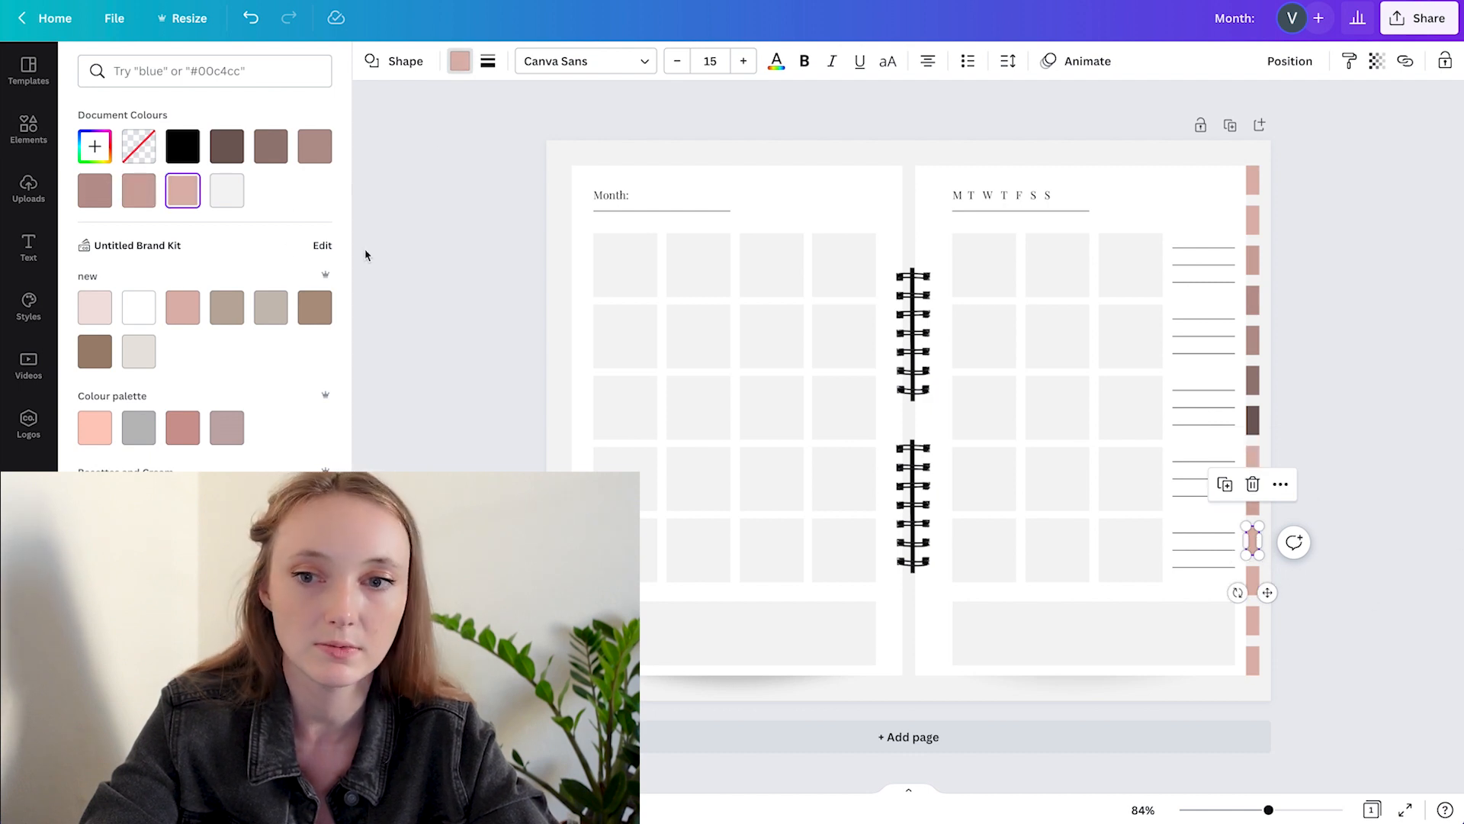
click(95, 190)
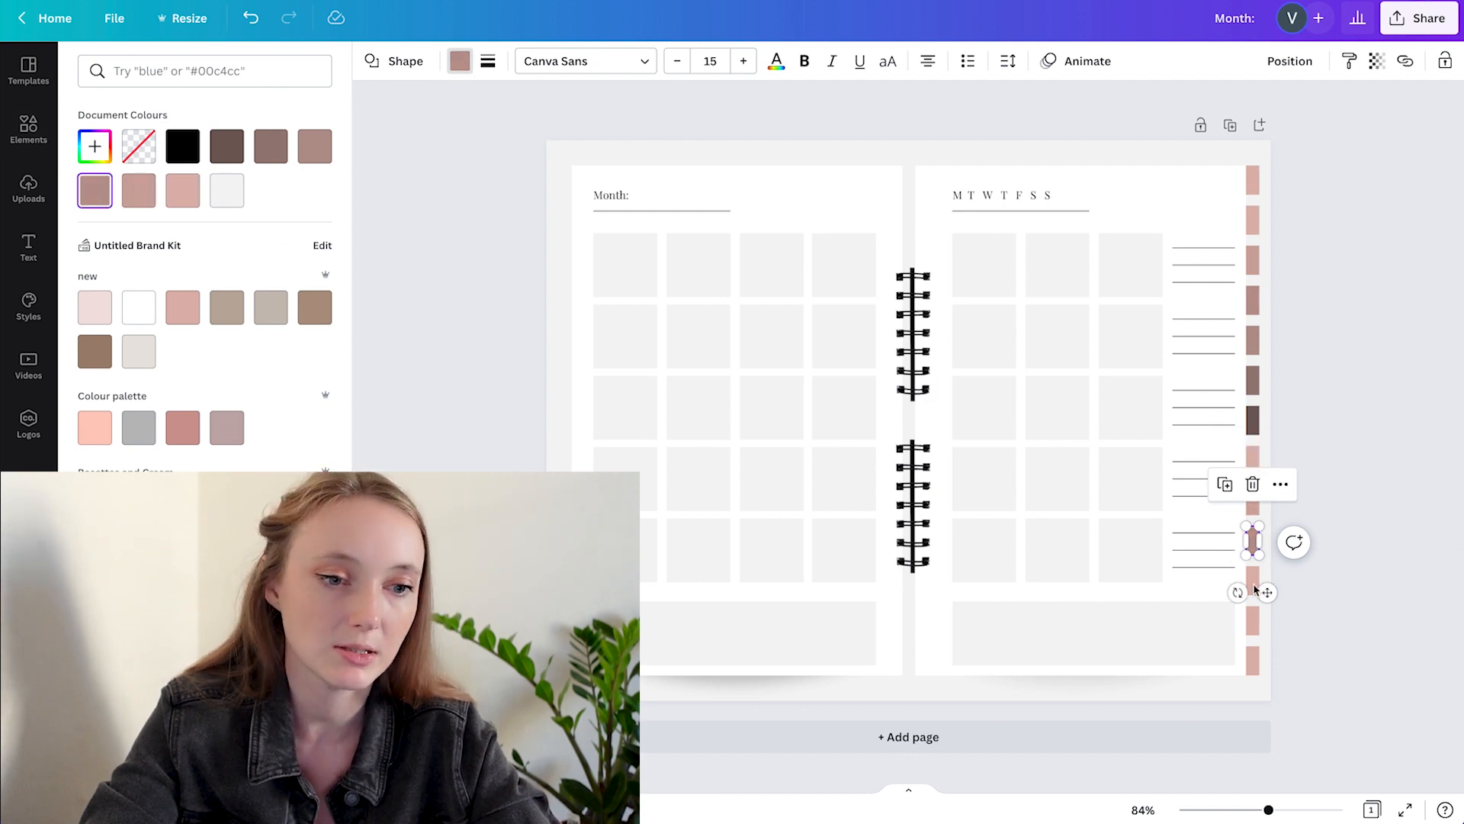
- Fill the eleventh, twelfth and thirteenth tabs with the document colours used on the fifth, sixth and seventh tabs
click(1124, 597)
click(1250, 579)
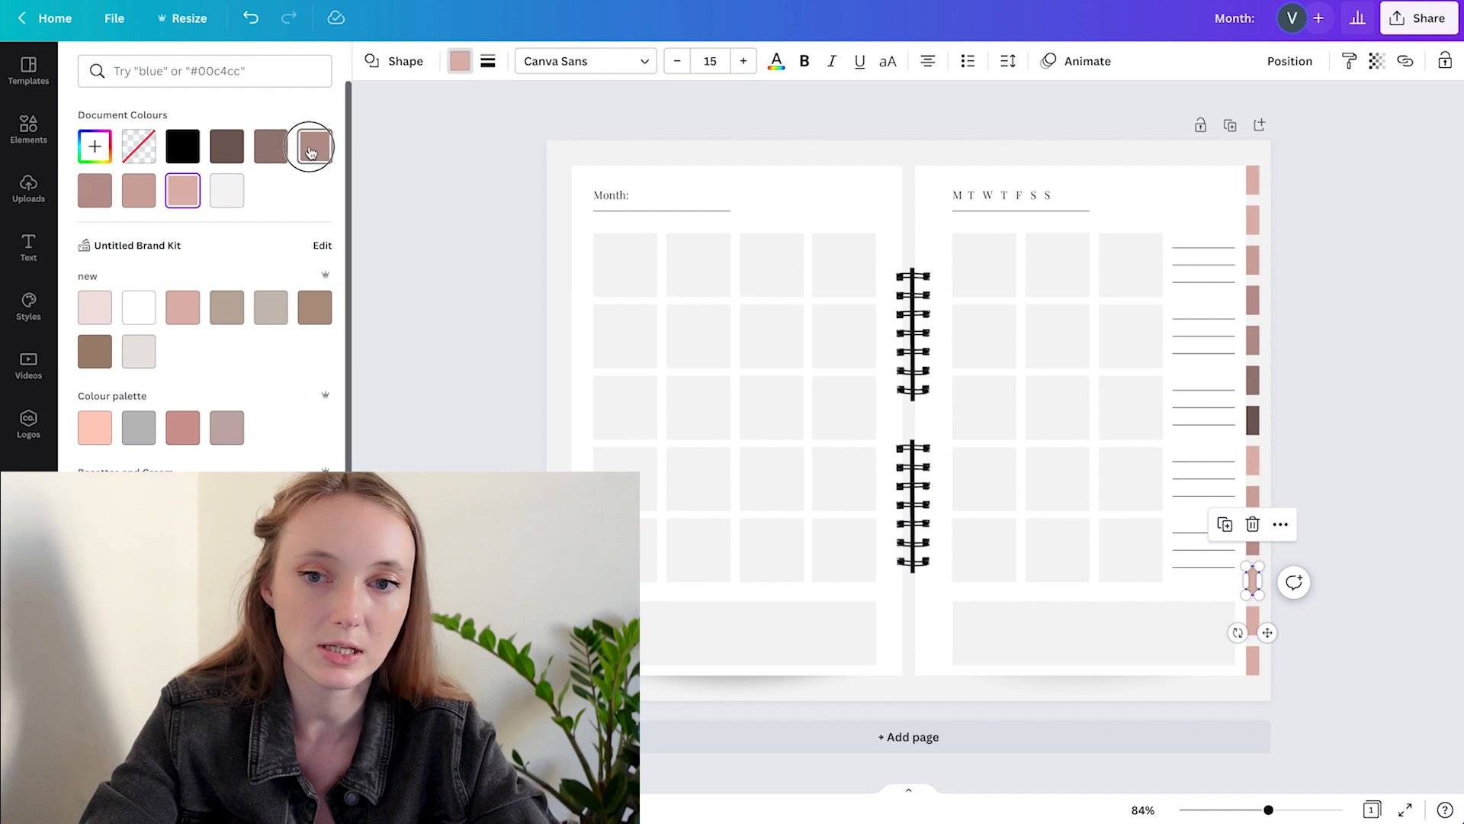
click(1253, 619)
click(271, 145)
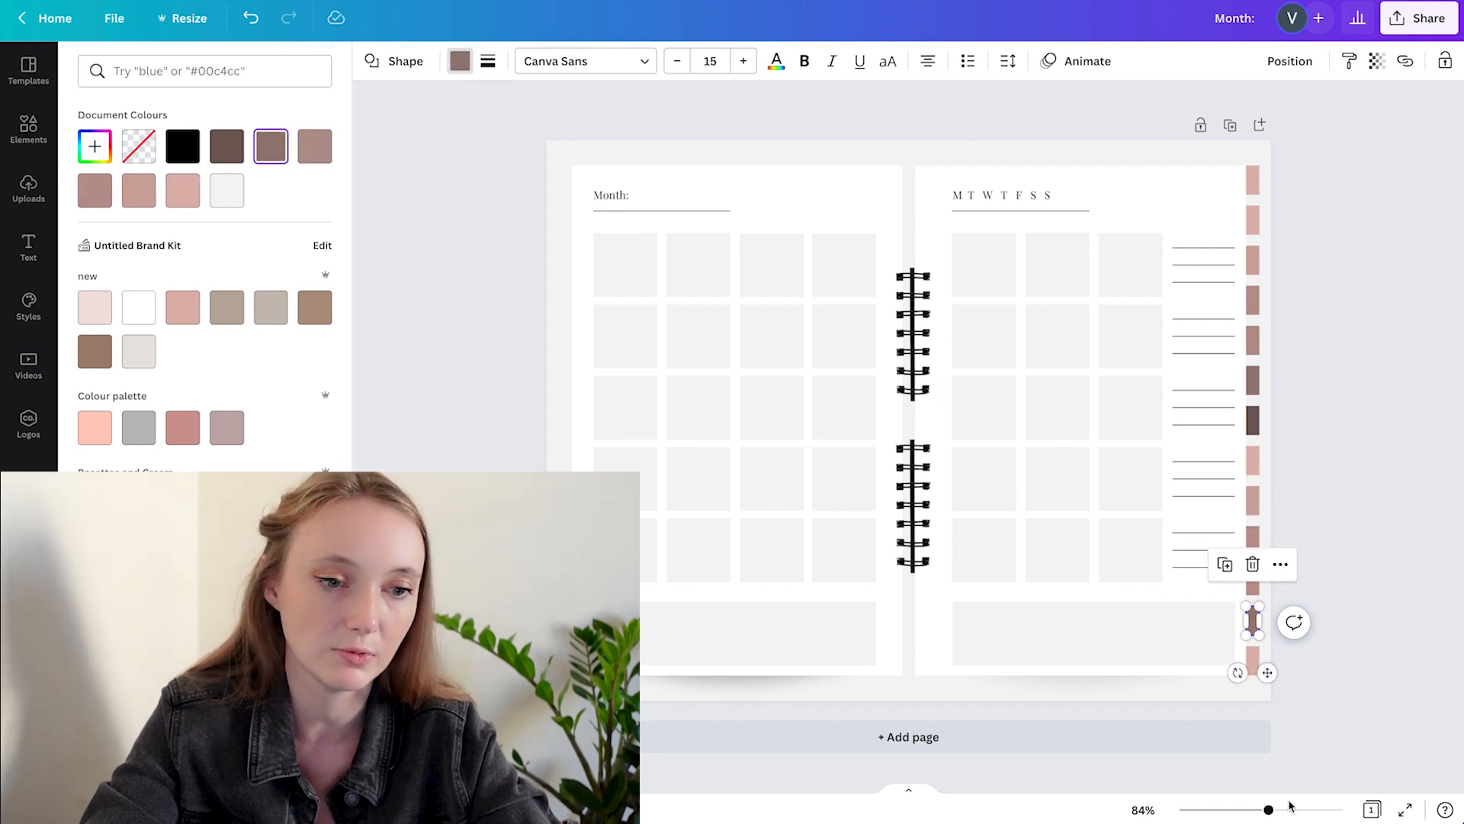
click(1253, 660)
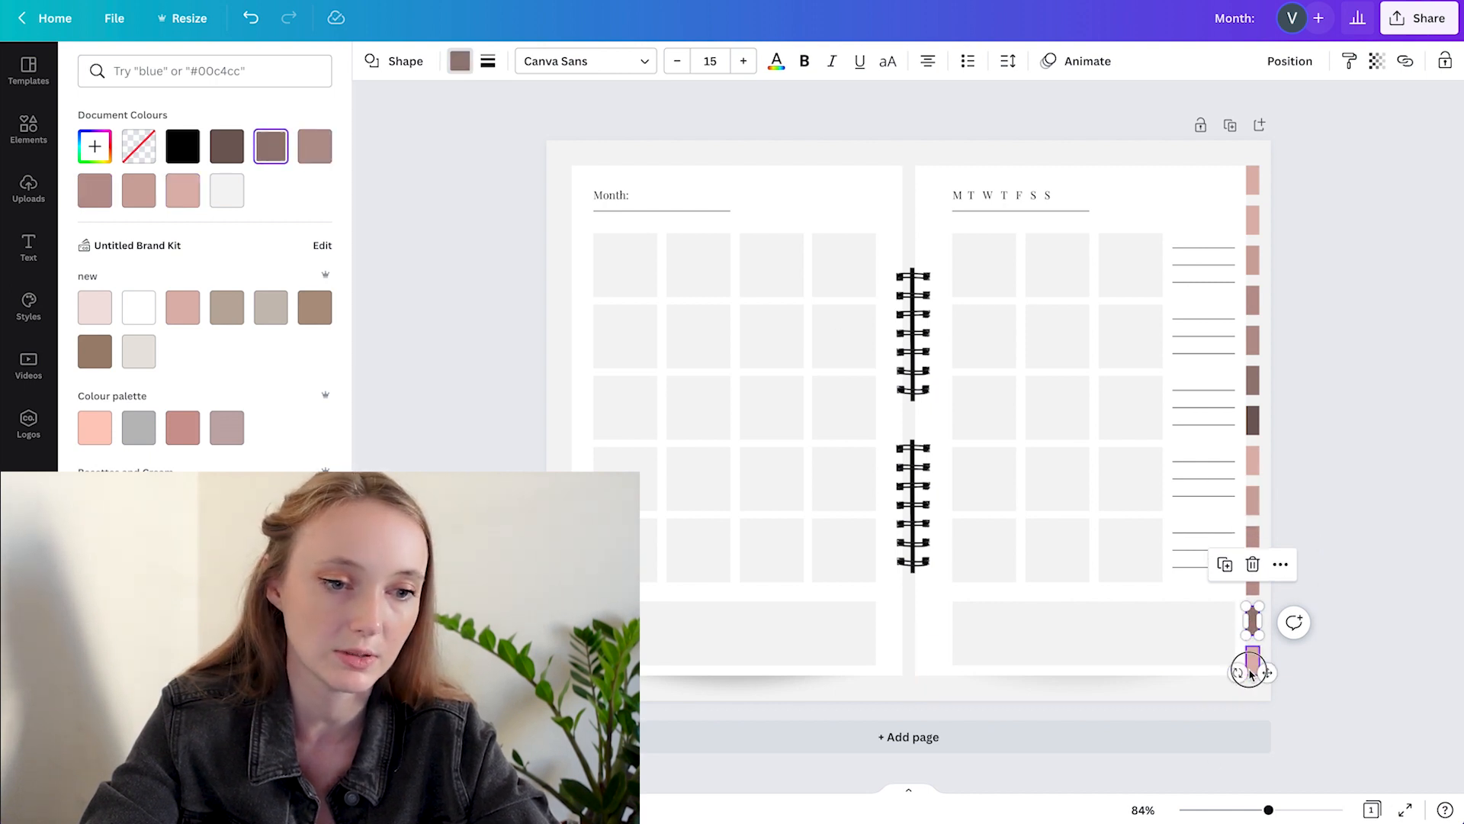
click(223, 155)
click(1404, 421)
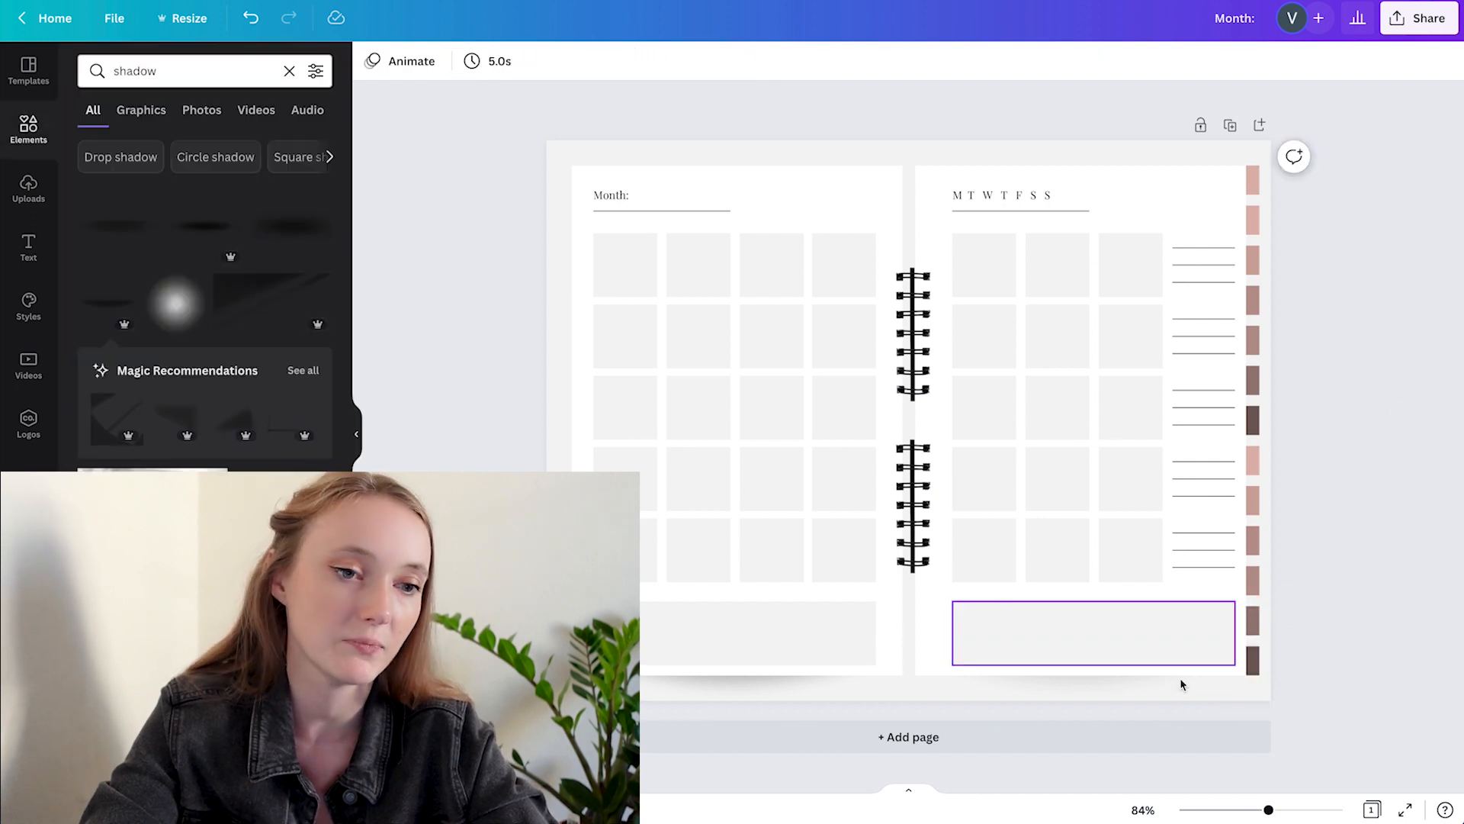
- Fill the first tab with the muted rose swatch from the brand kit's "Colour palette"
click(1253, 181)
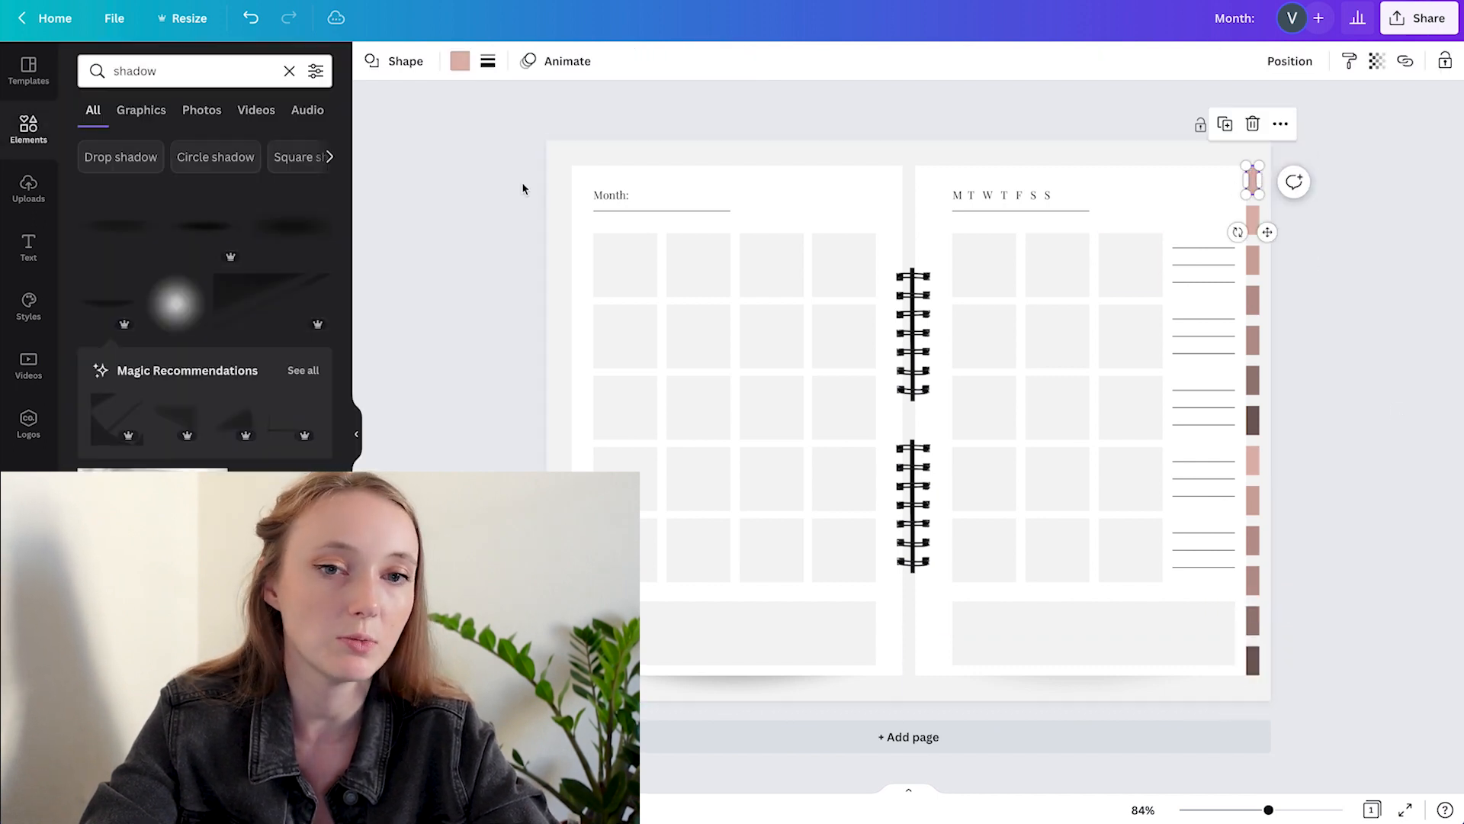
click(460, 61)
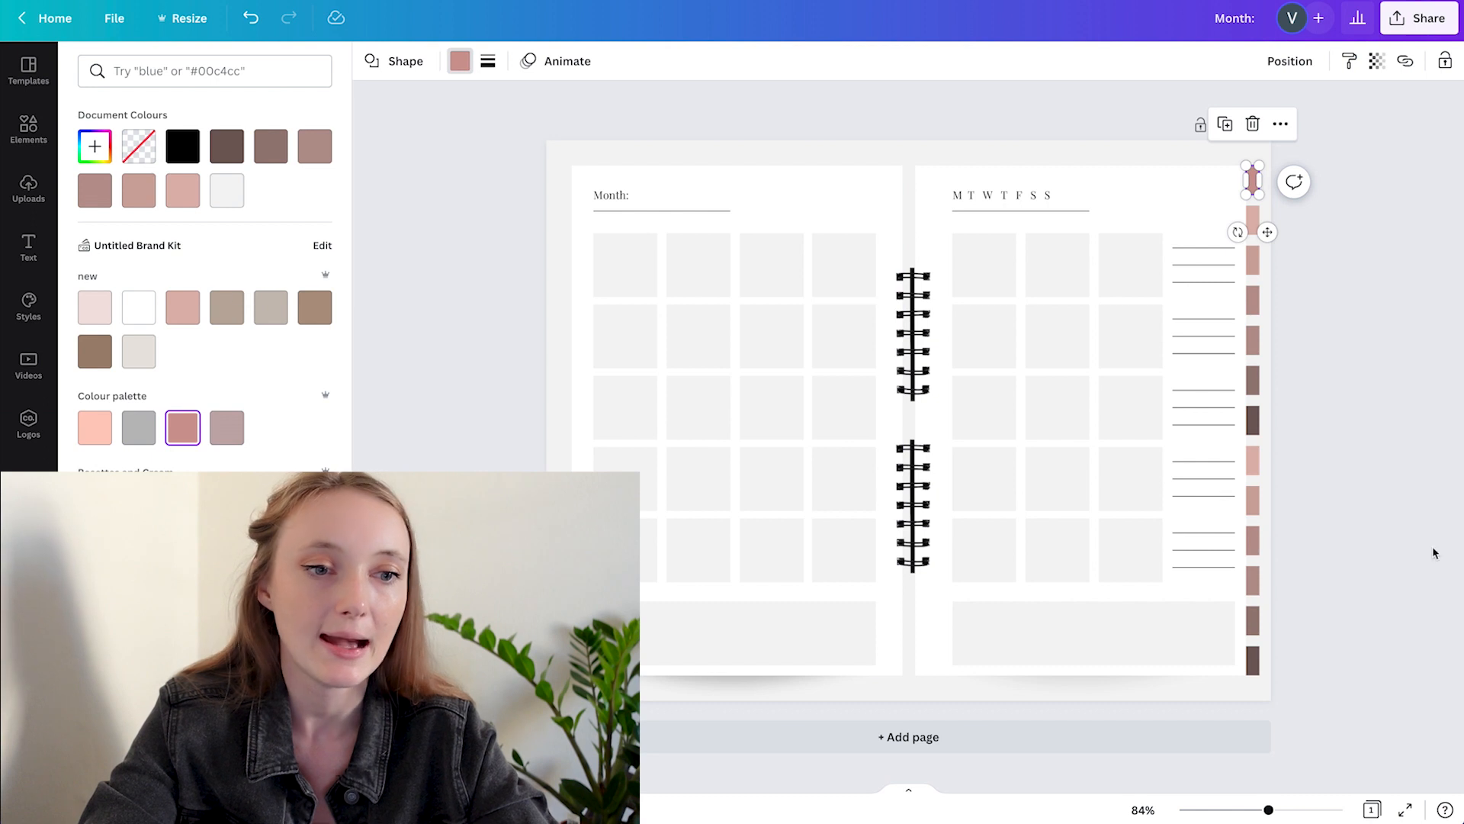
click(1351, 379)
click(1351, 379)
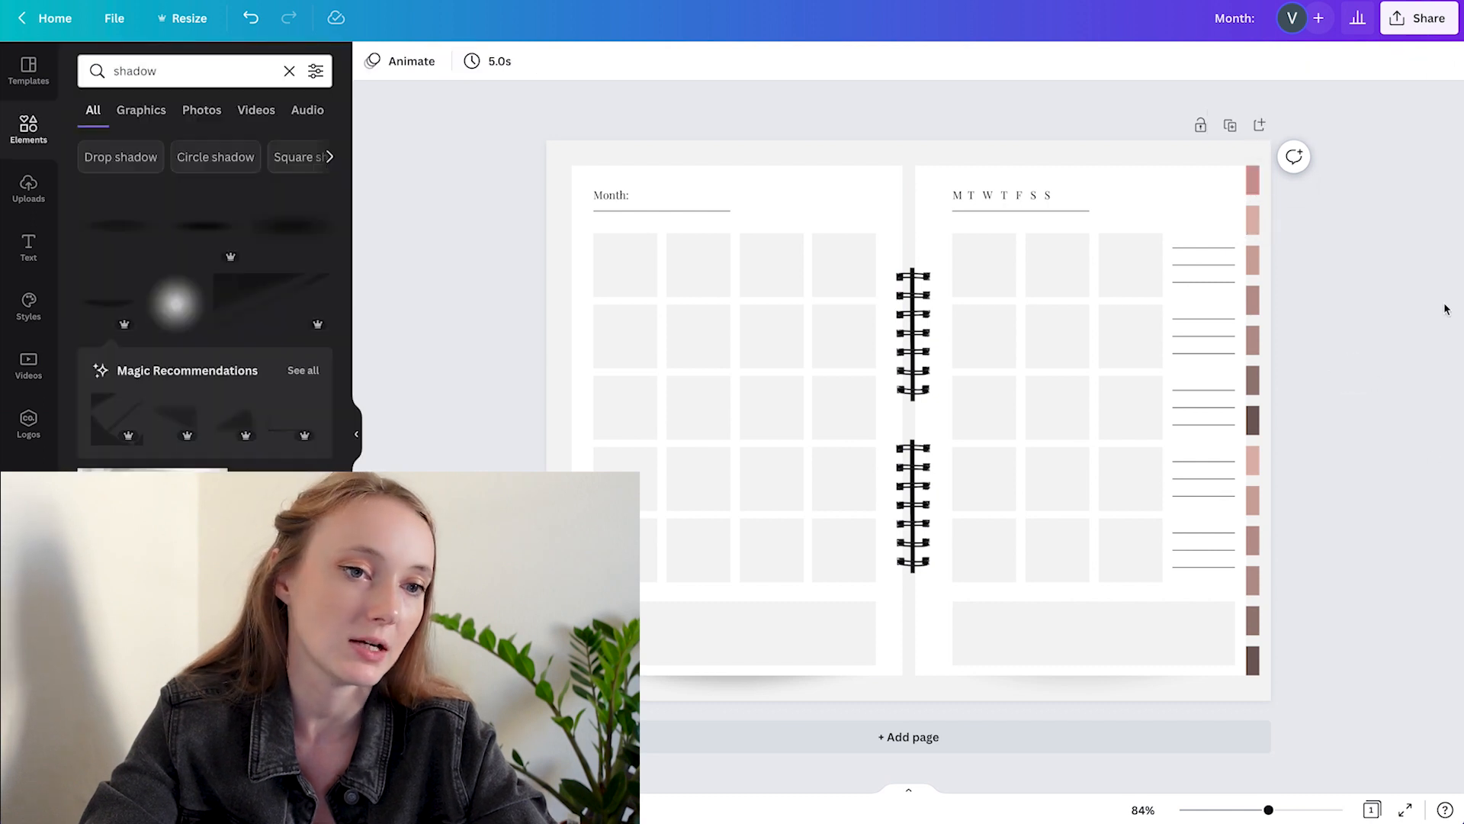
- Set the first tab's fill to white, #FFFFFF, so it blends with the right page
click(1257, 183)
click(457, 61)
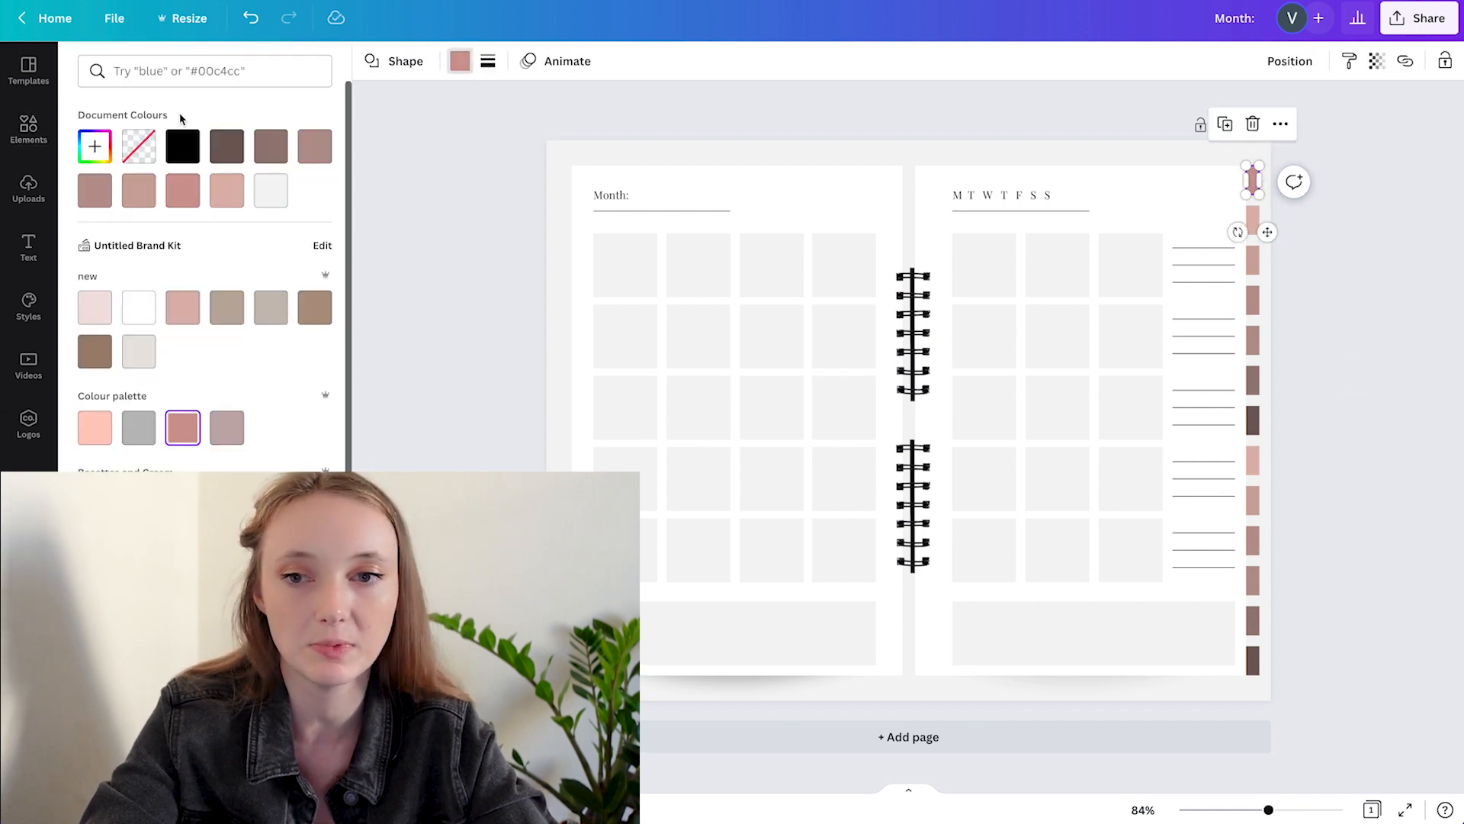
click(95, 146)
drag(153, 270, 3, 154)
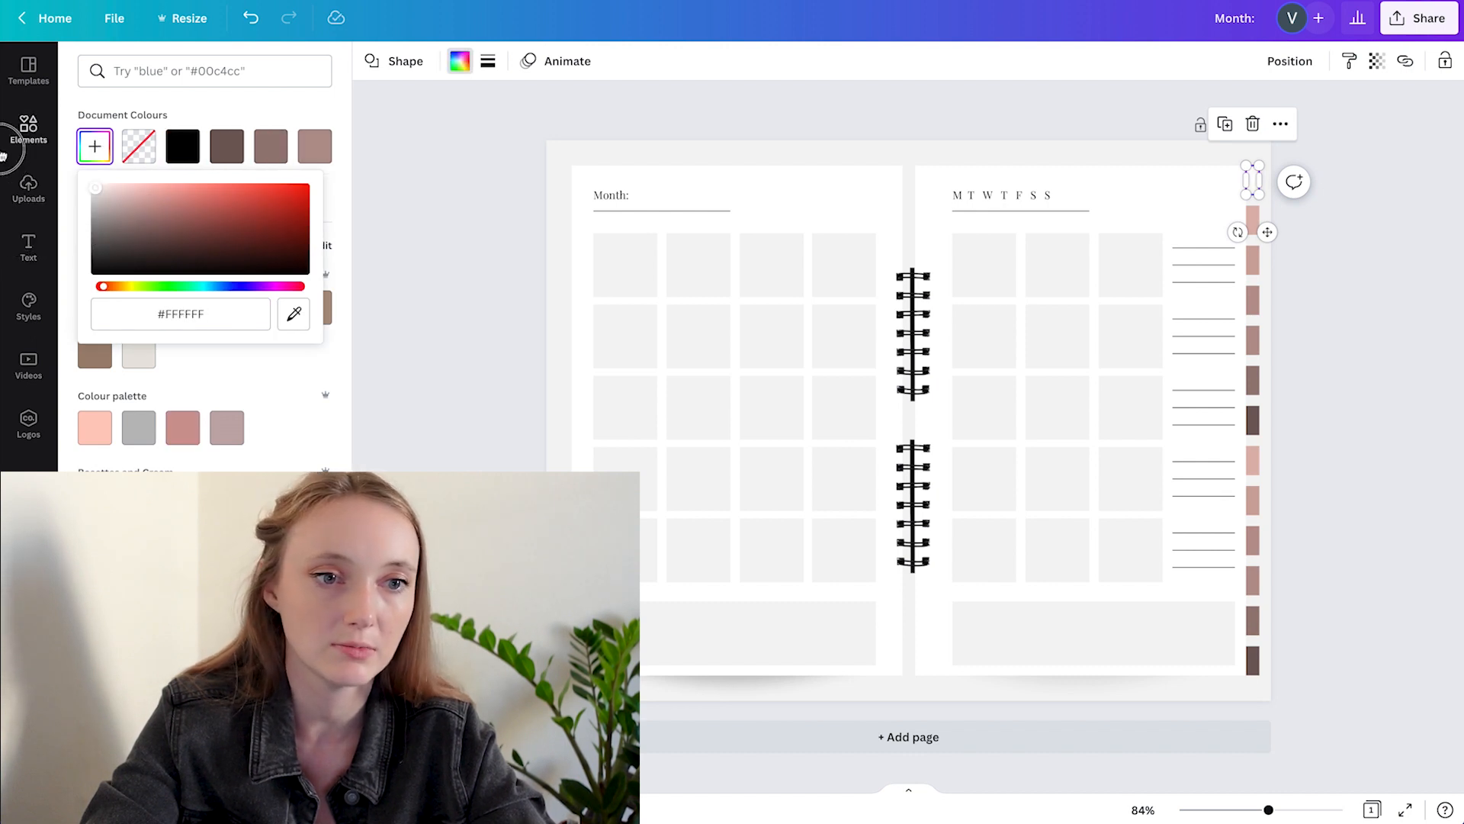
click(1320, 328)
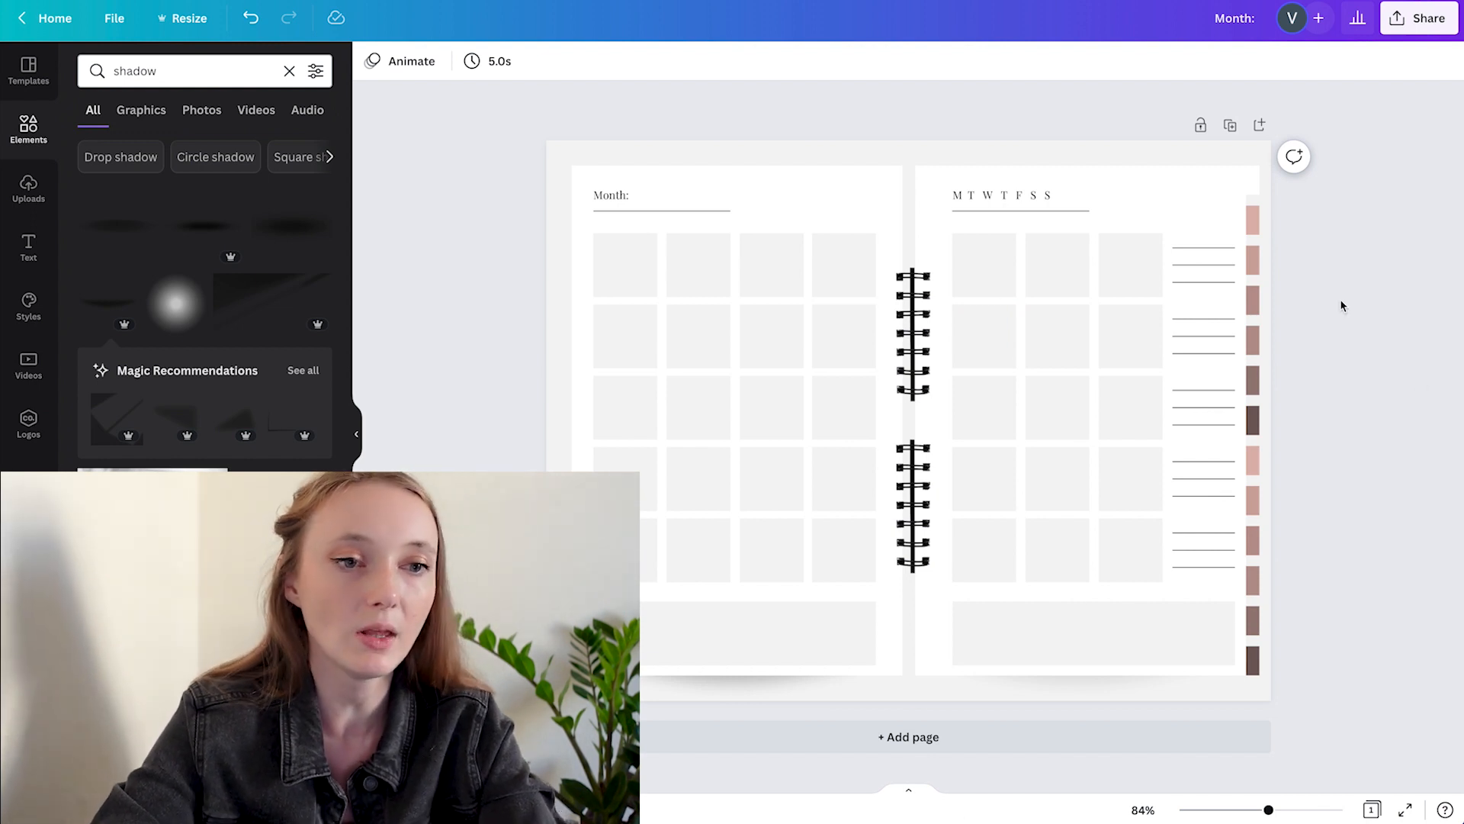
- Try a solid border with a weight of 0.5 on the white first tab
click(1257, 184)
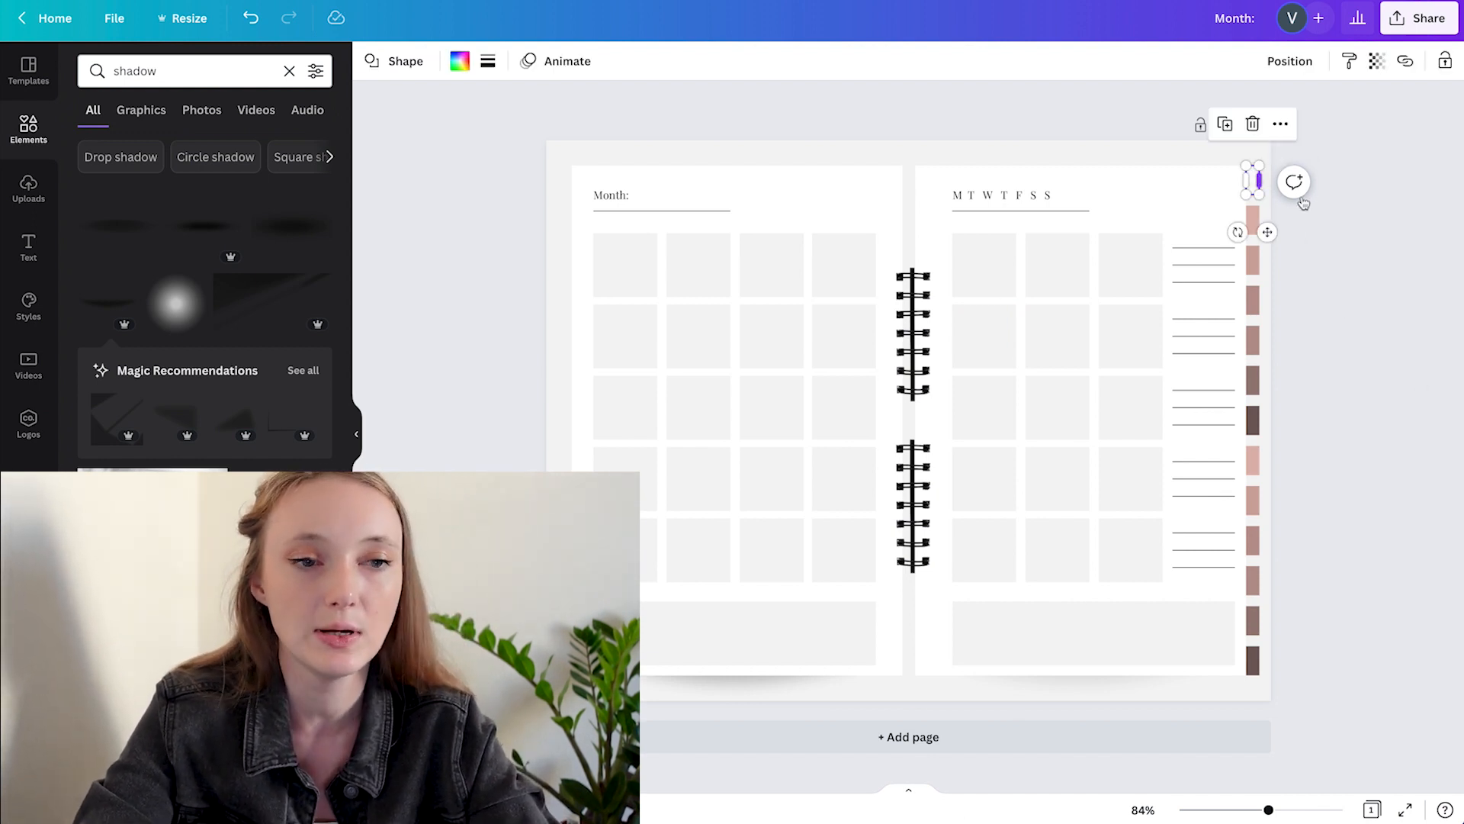
click(488, 61)
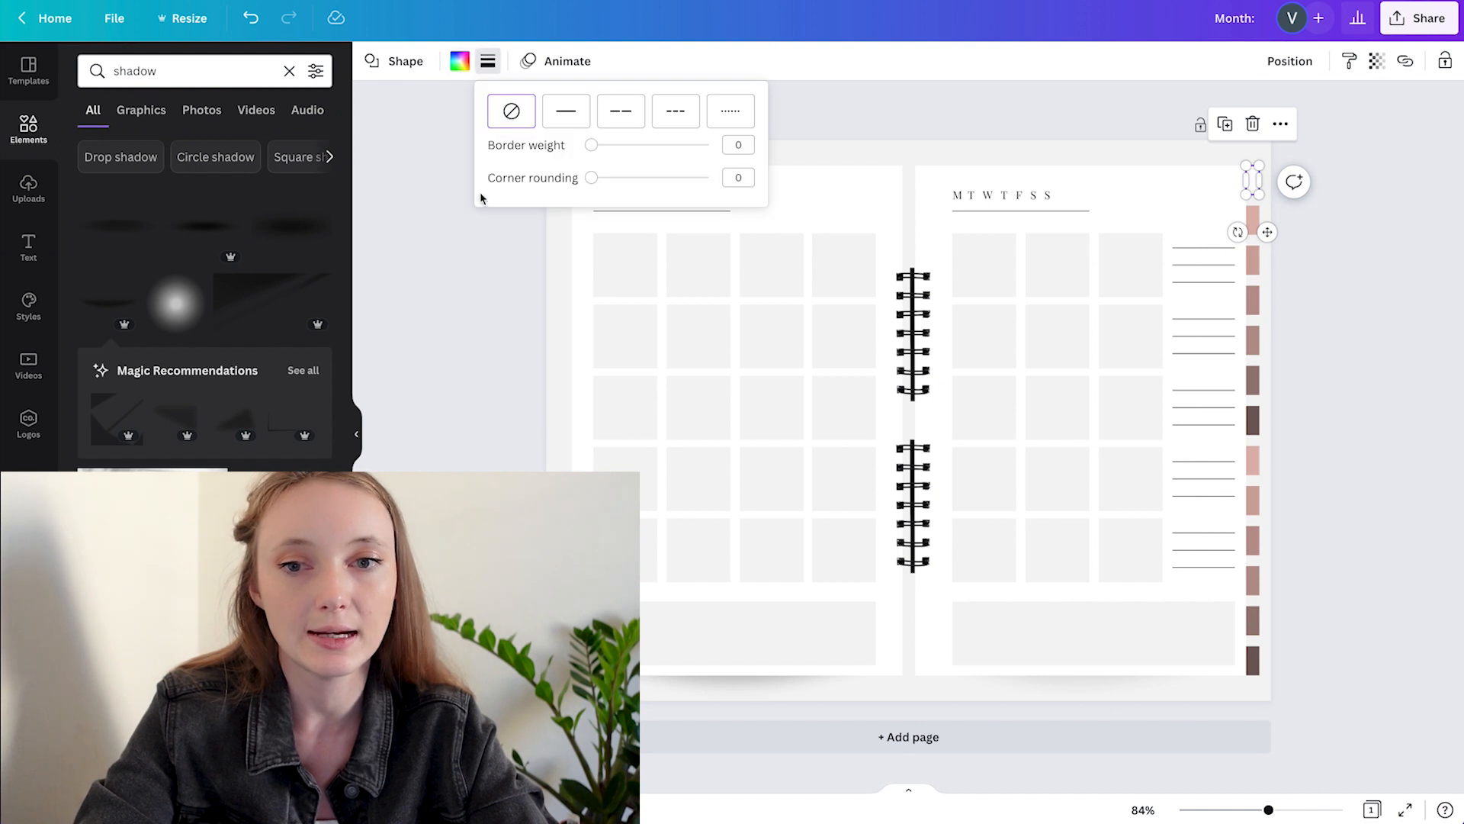
click(564, 115)
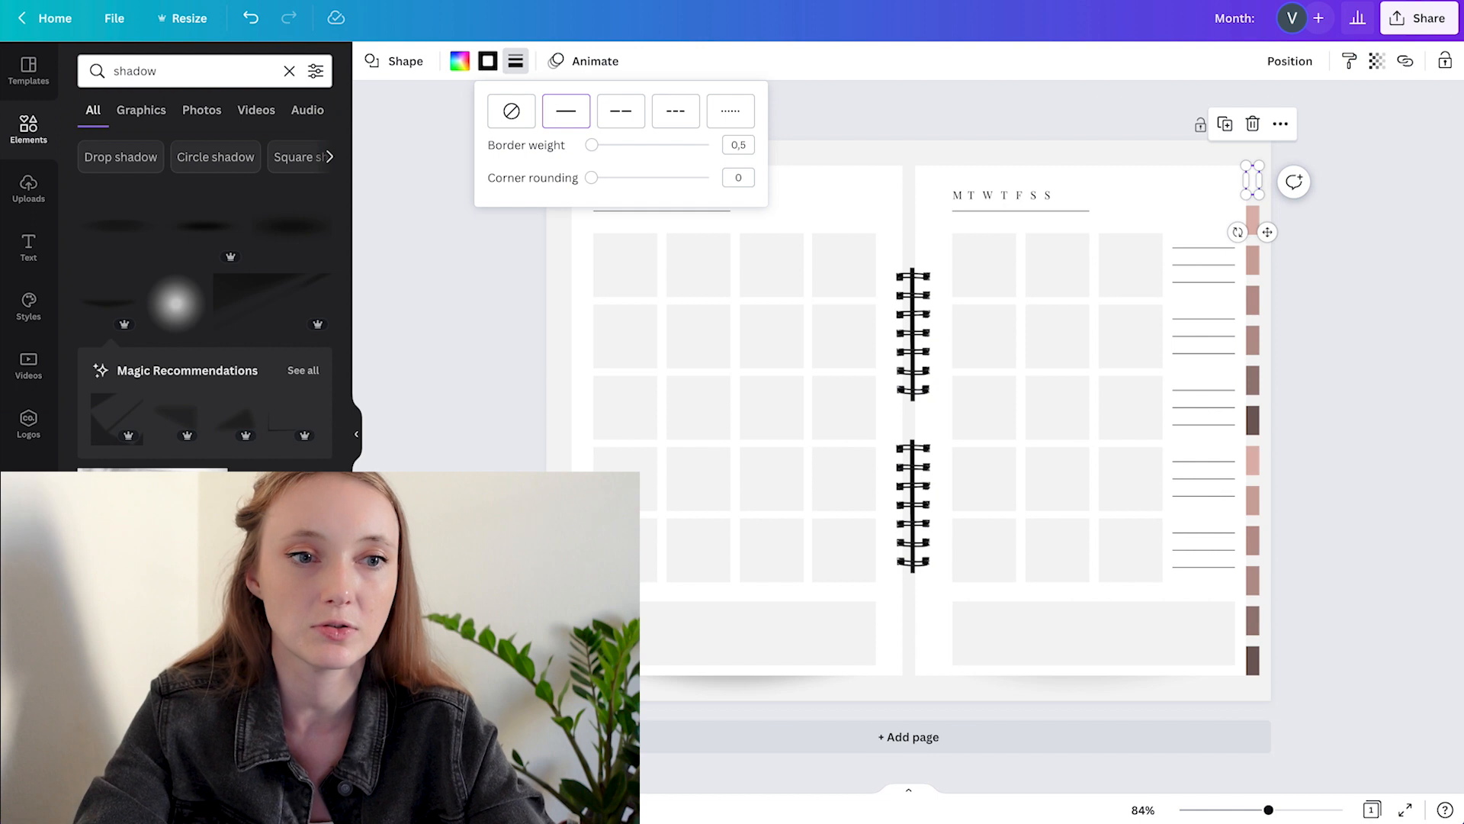
click(1400, 331)
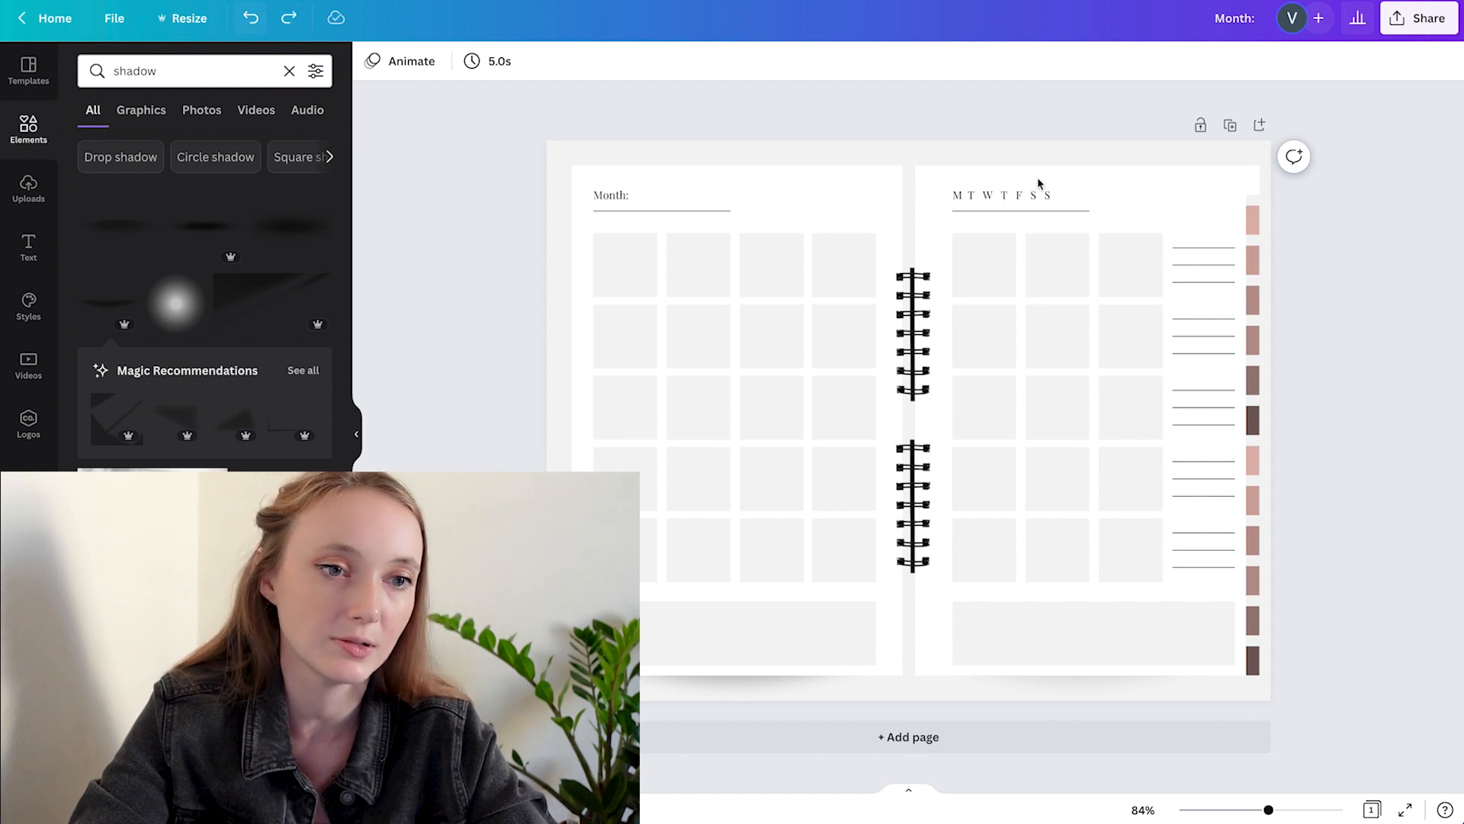
click(1249, 183)
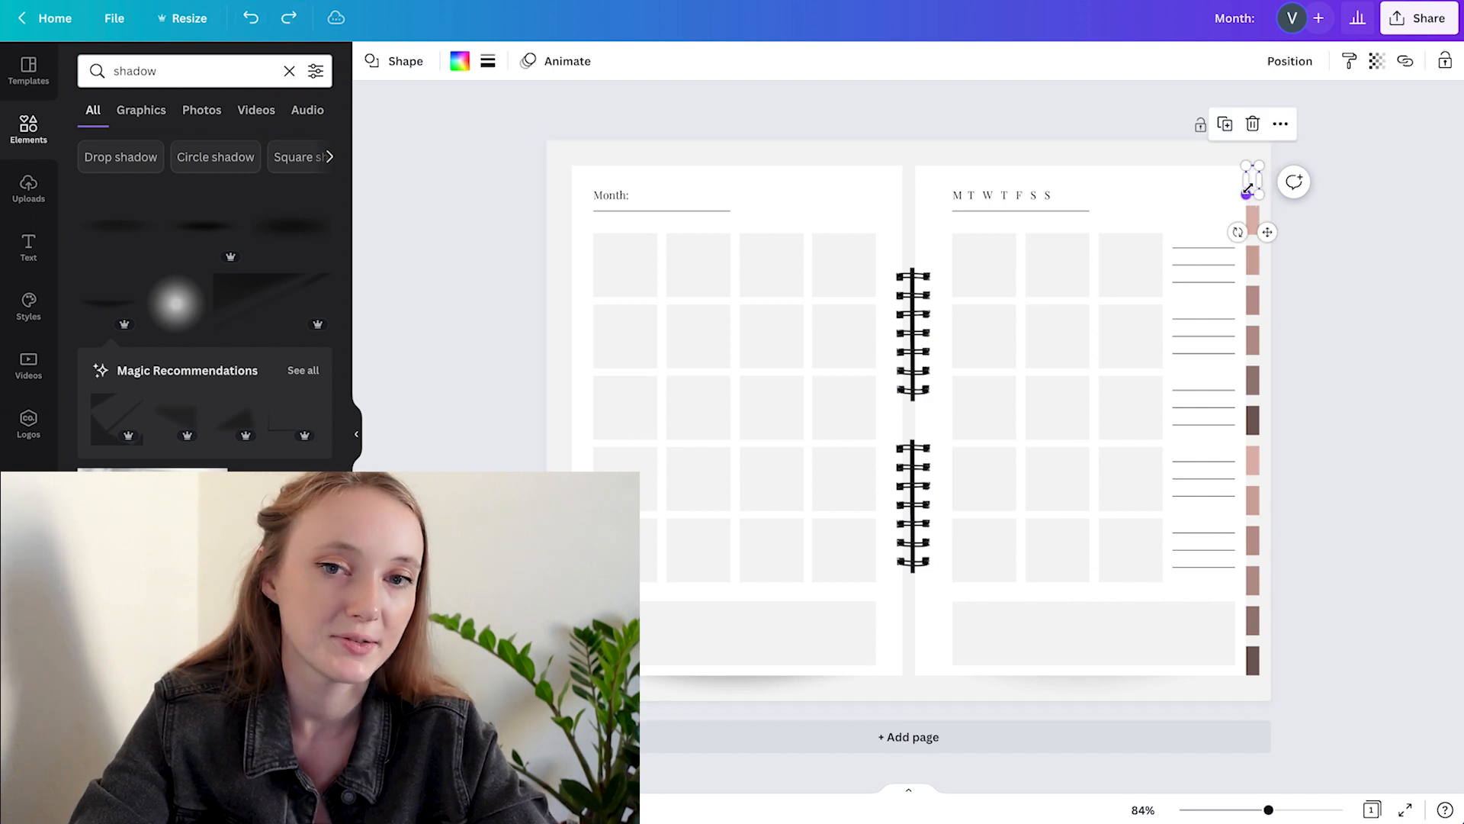
- Try the light grey document colour on the first tab and set its fill back to white
click(455, 62)
click(226, 192)
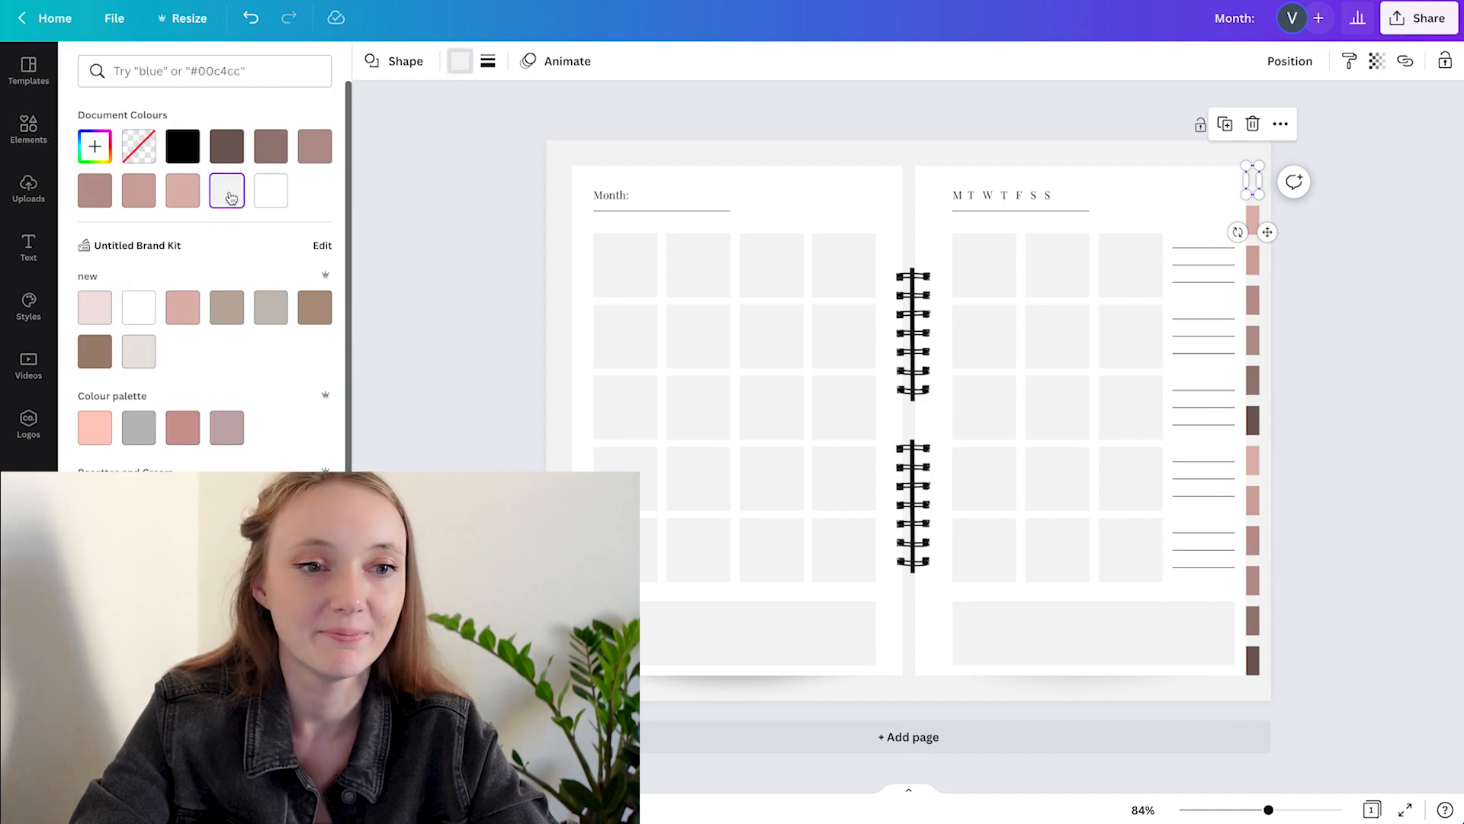
click(274, 190)
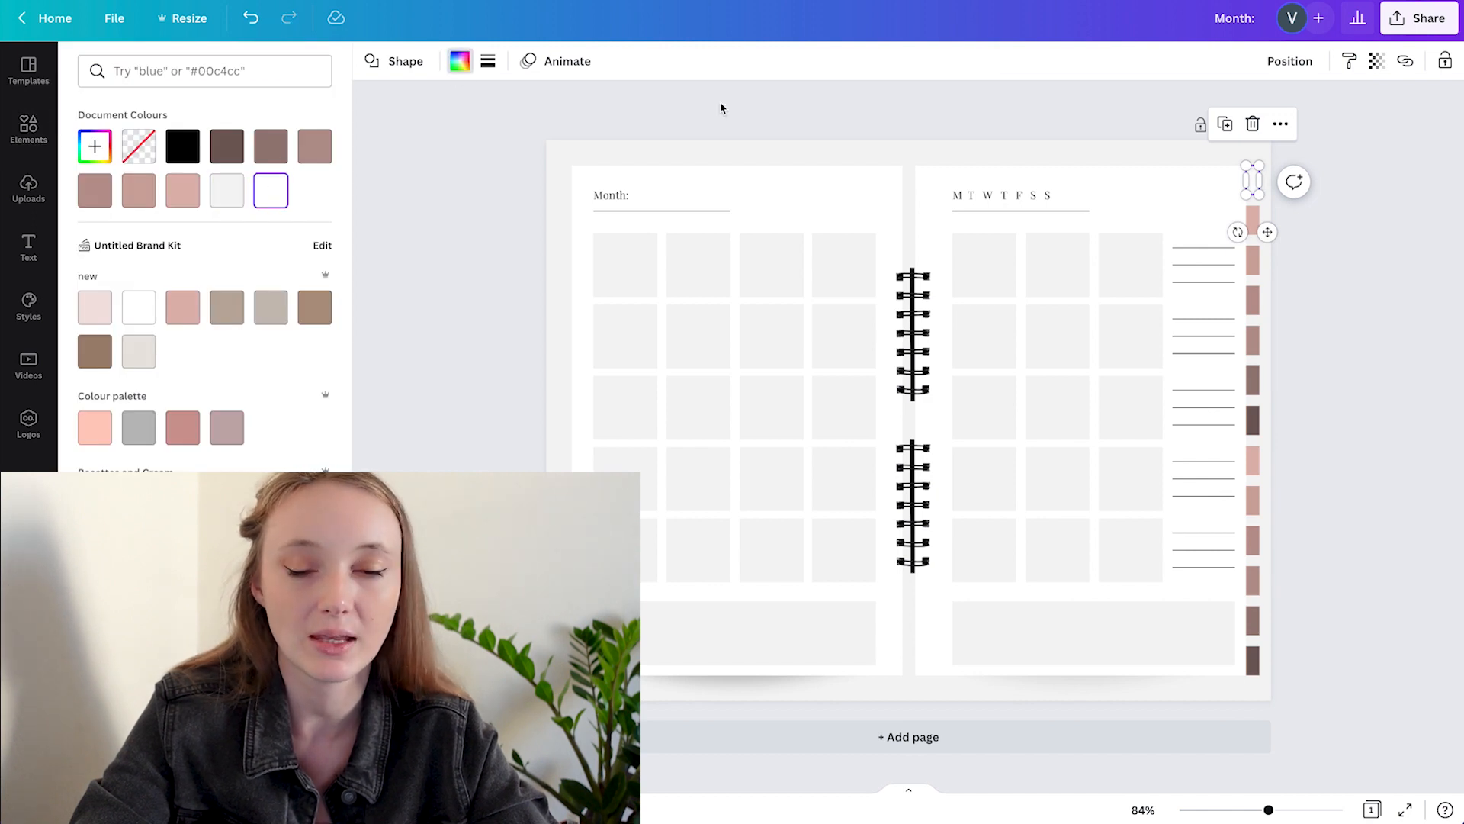
- Try a solid border with a weight of 1 on the white first tab and remove it
click(488, 62)
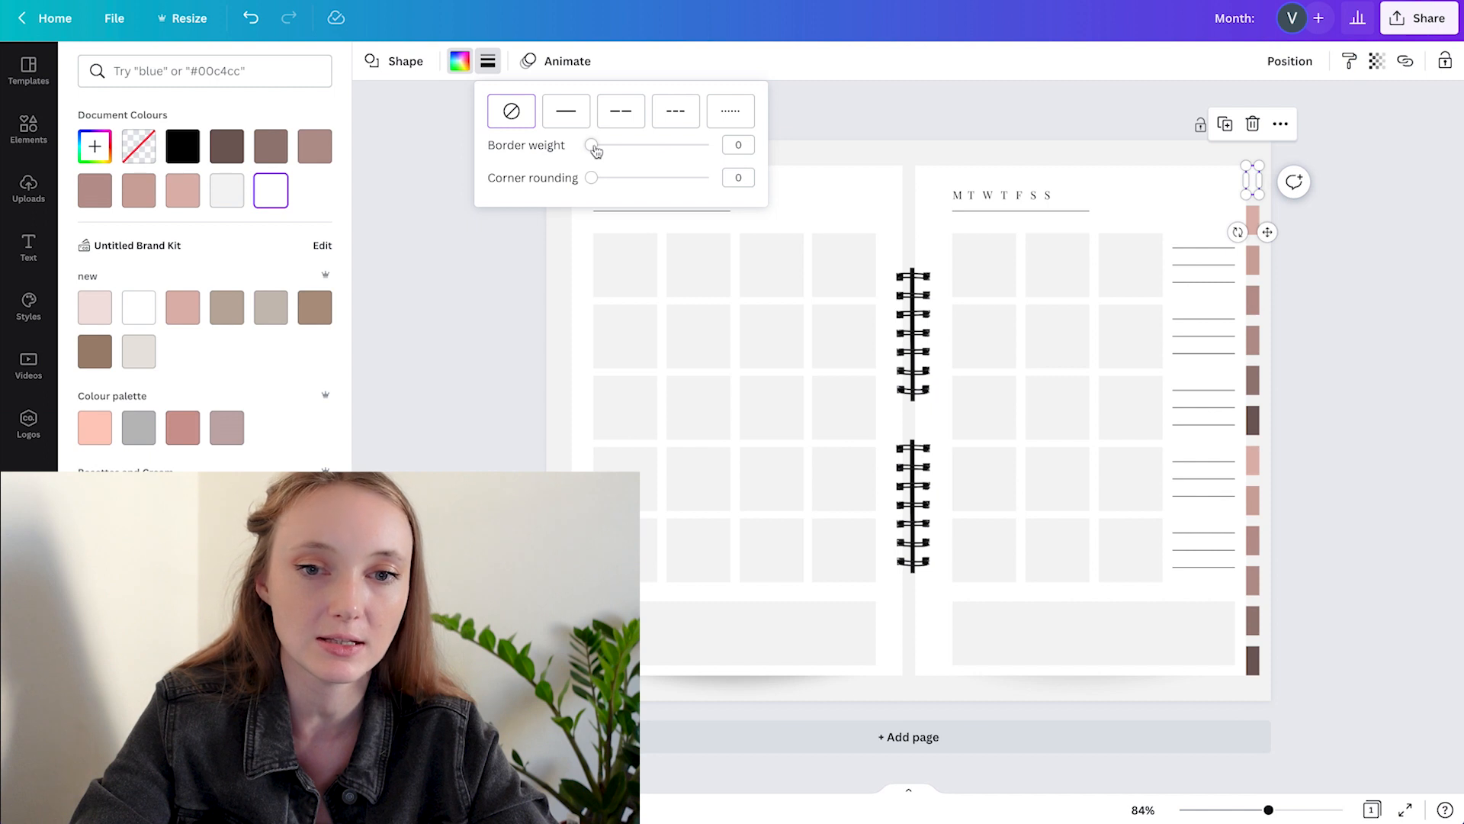
drag(591, 147, 594, 148)
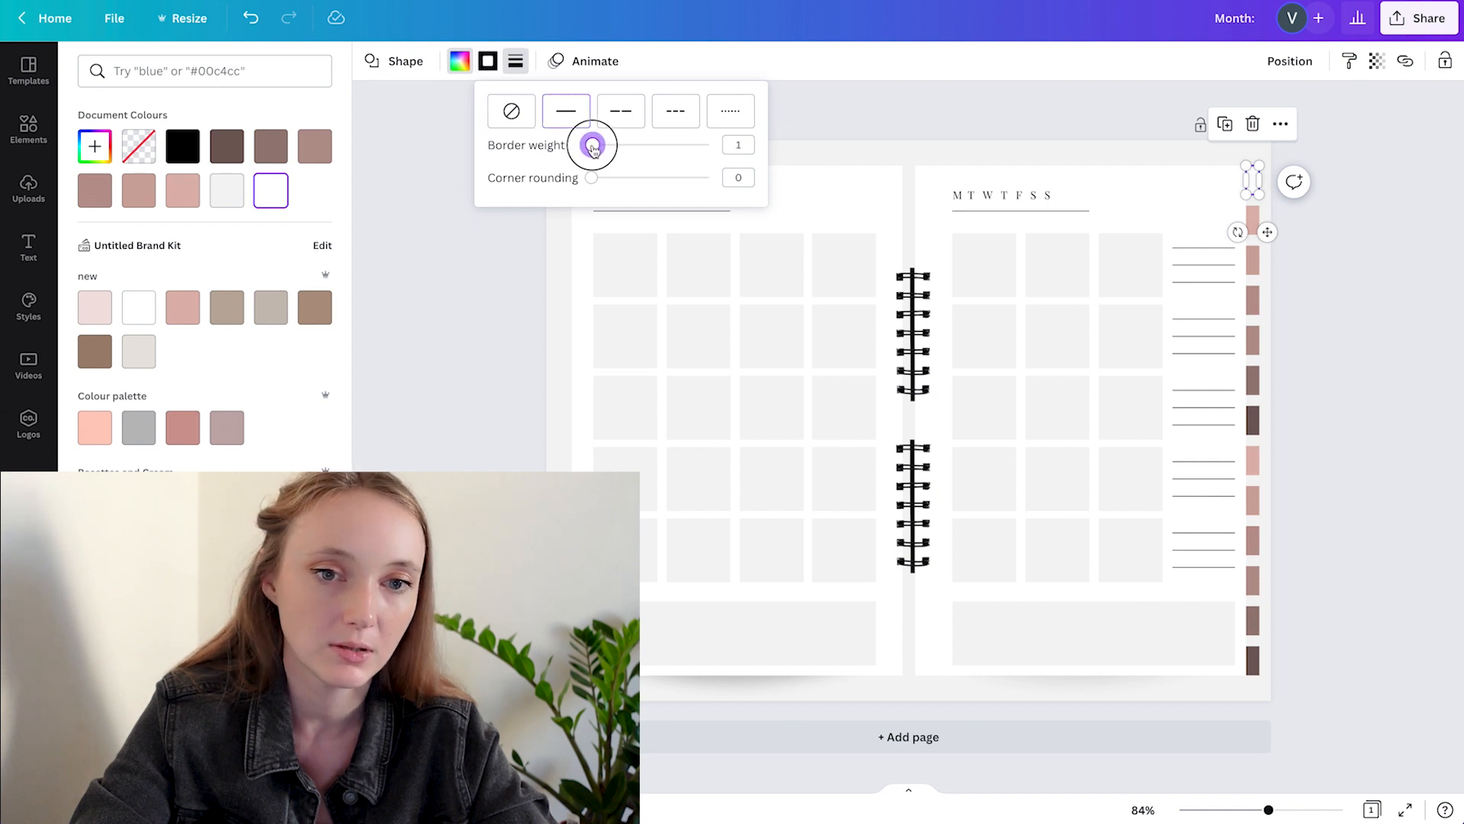
click(1405, 400)
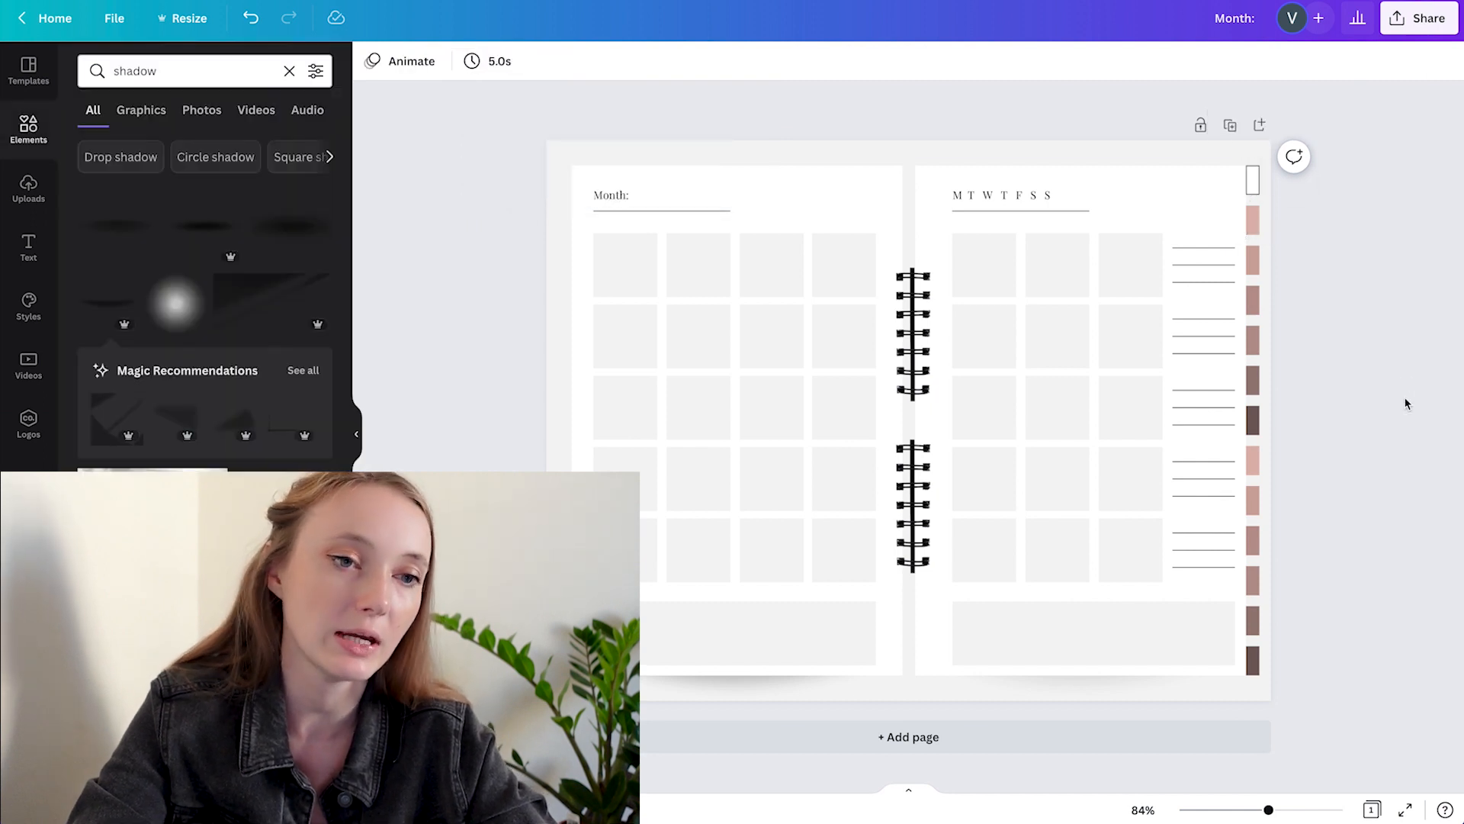
click(1253, 180)
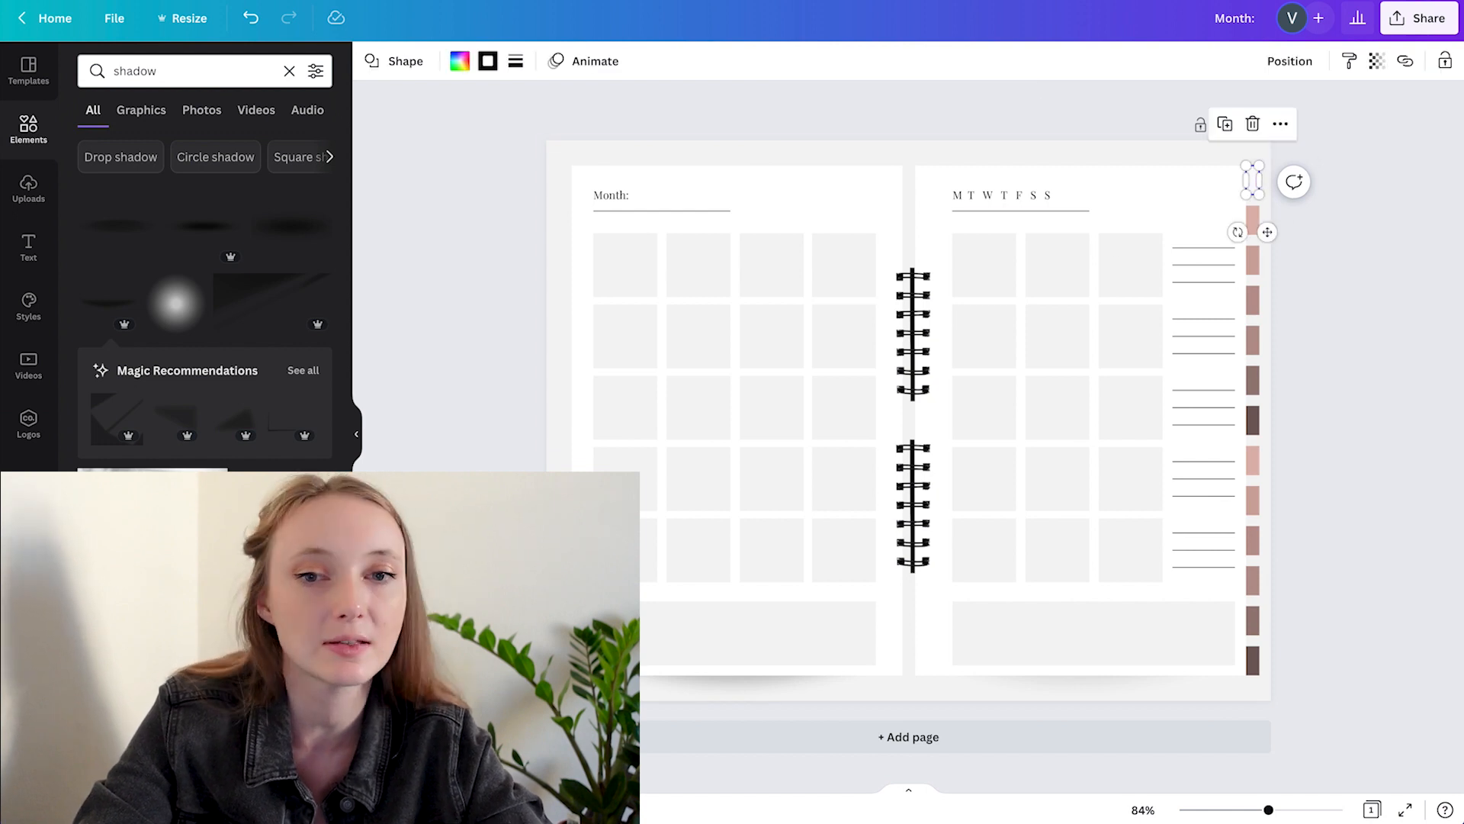
click(488, 61)
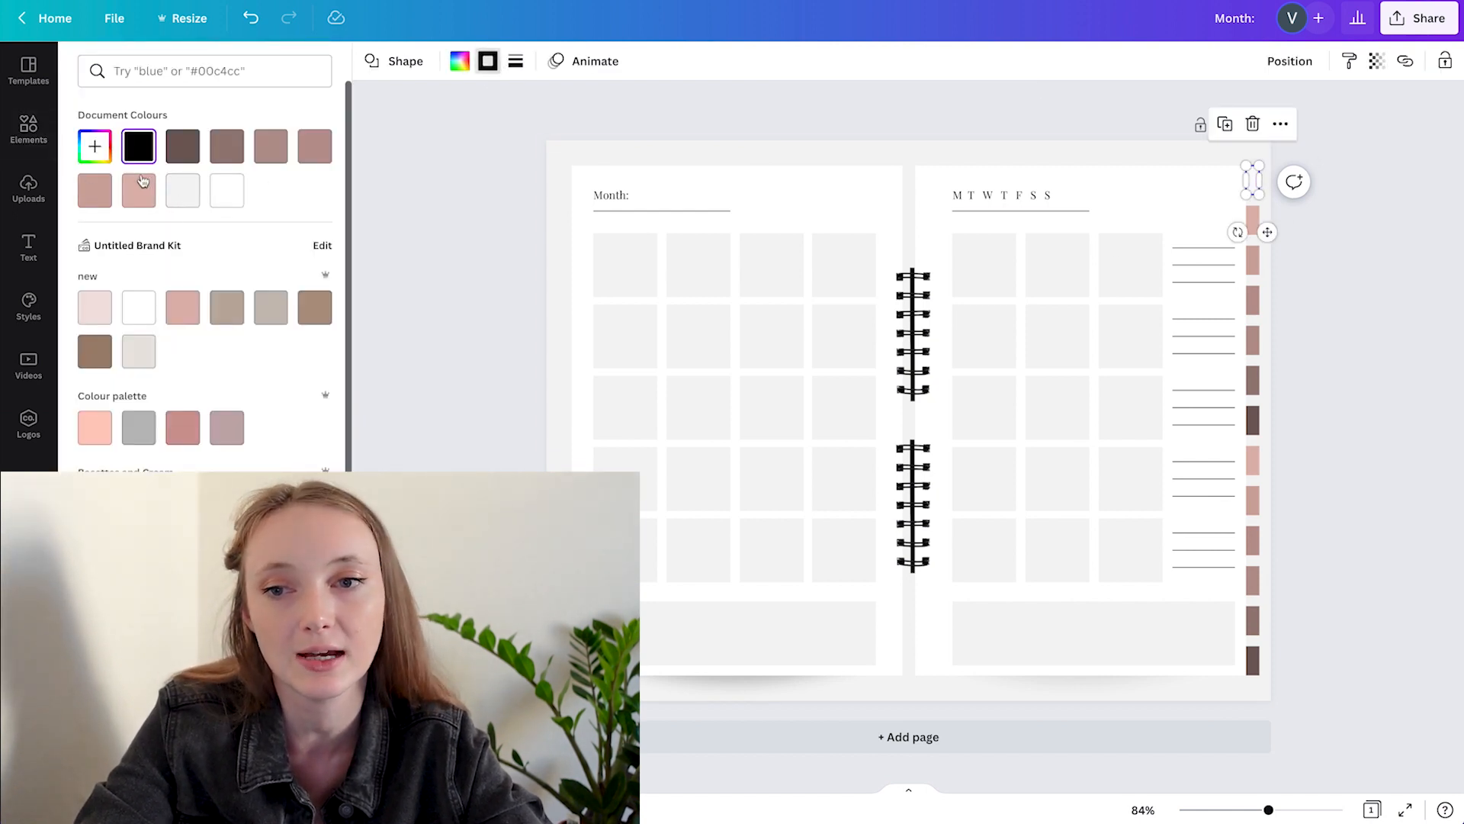
click(516, 63)
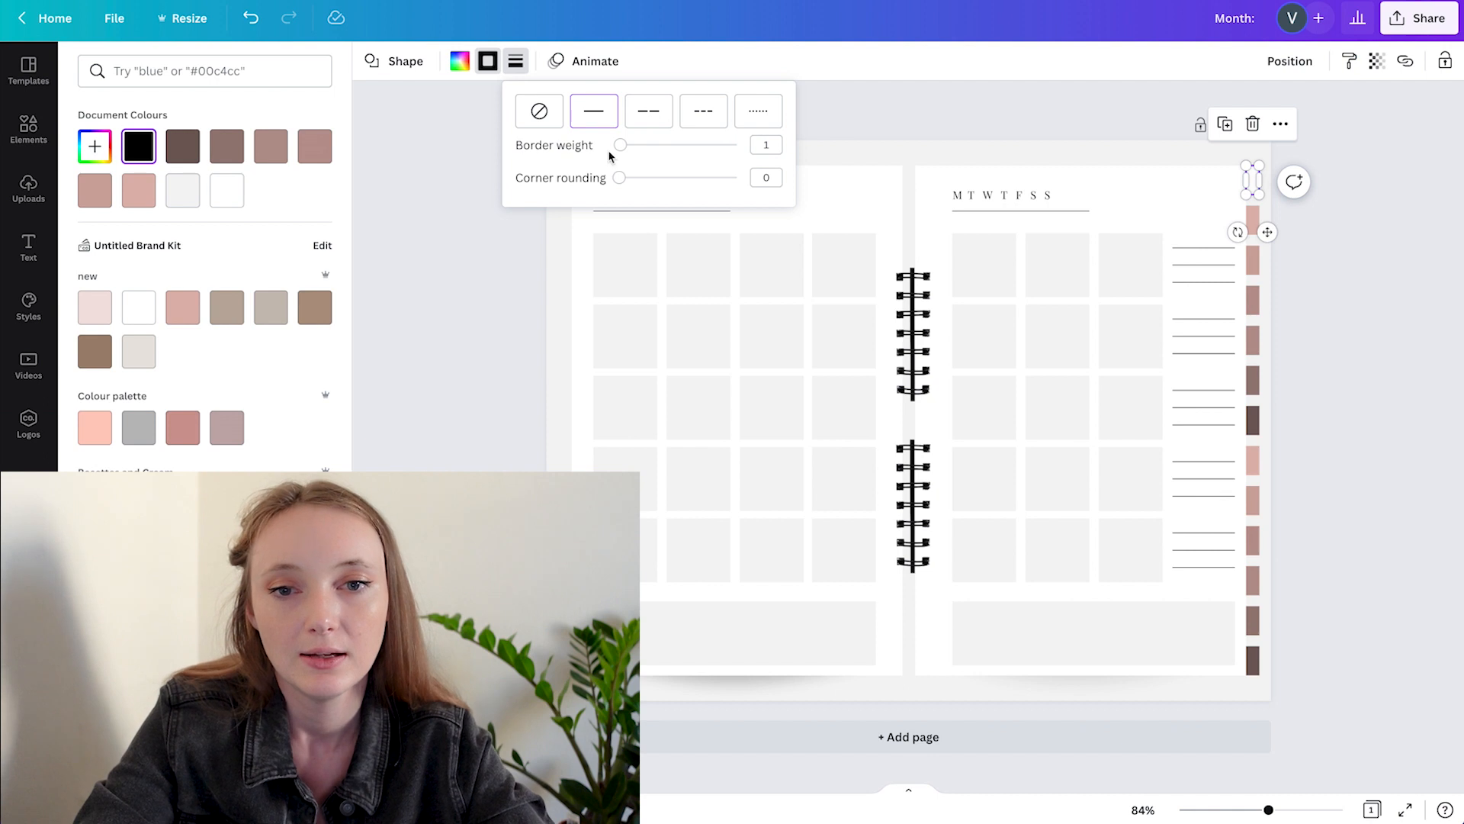
click(539, 118)
click(1363, 304)
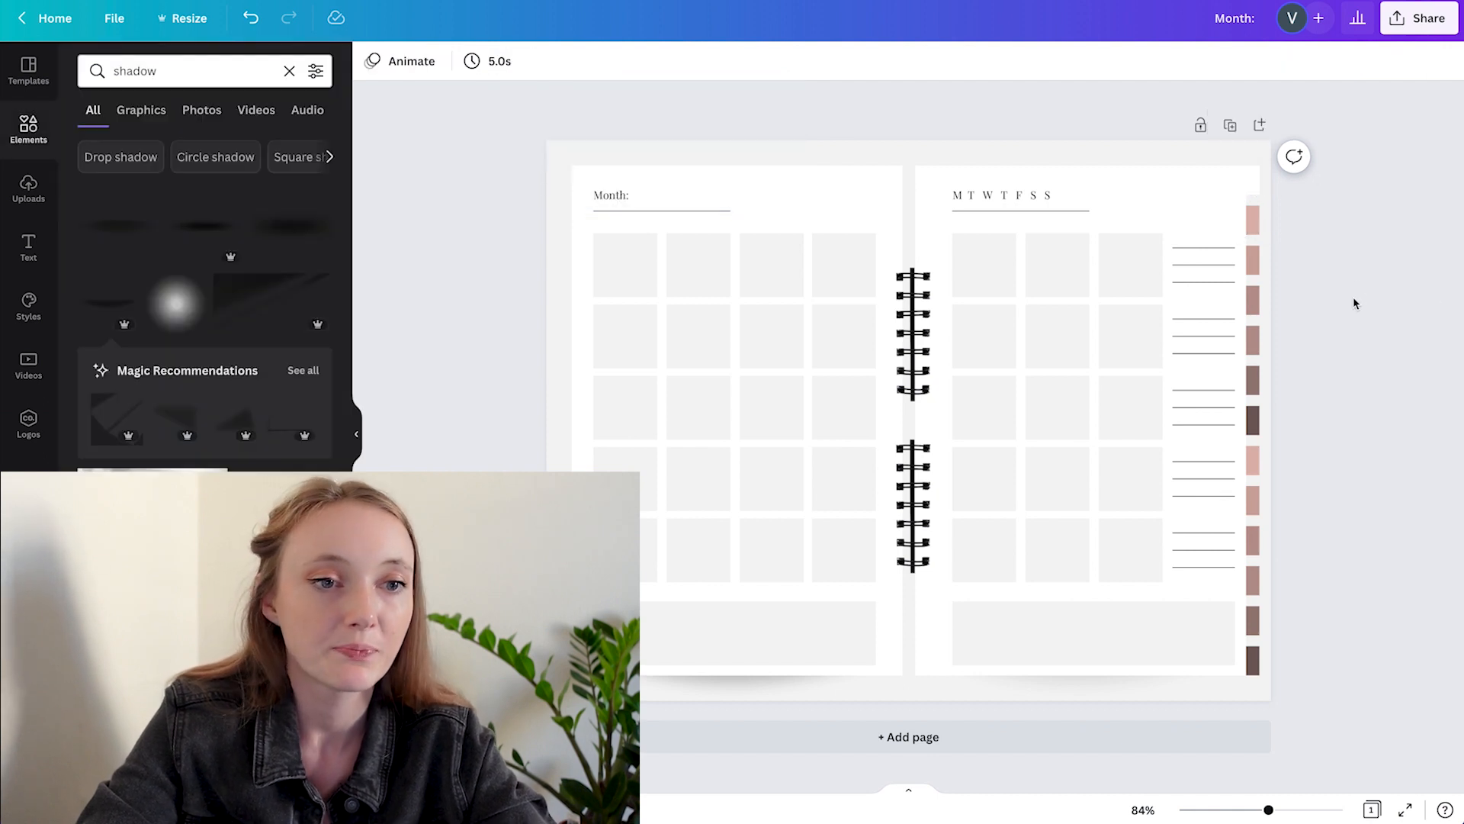
- Duplicate the planner page and fill the copy's first tab with the grey swatch from the brand kit's "Colour palette"
click(1230, 127)
click(1252, 192)
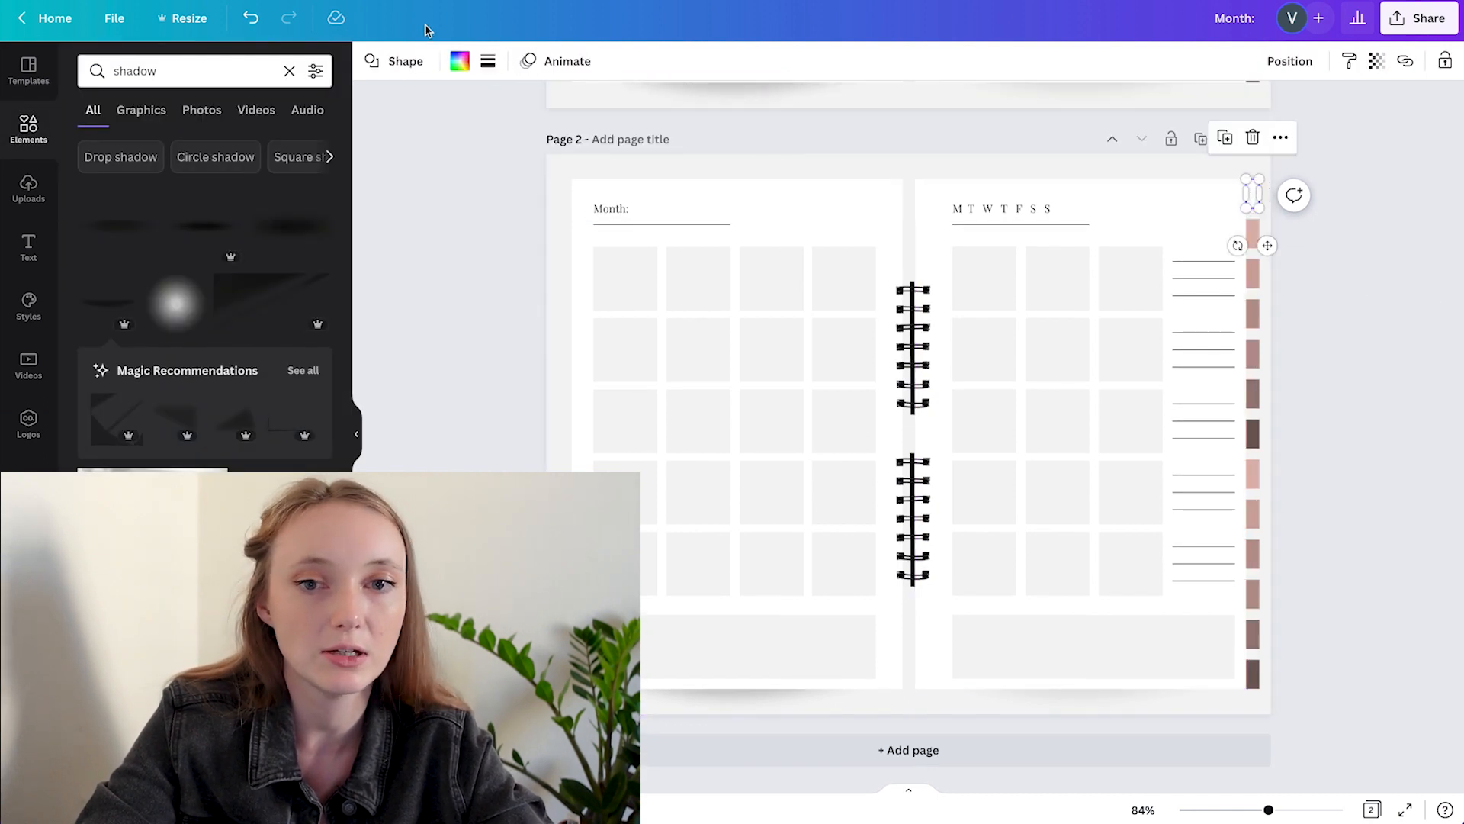
click(459, 63)
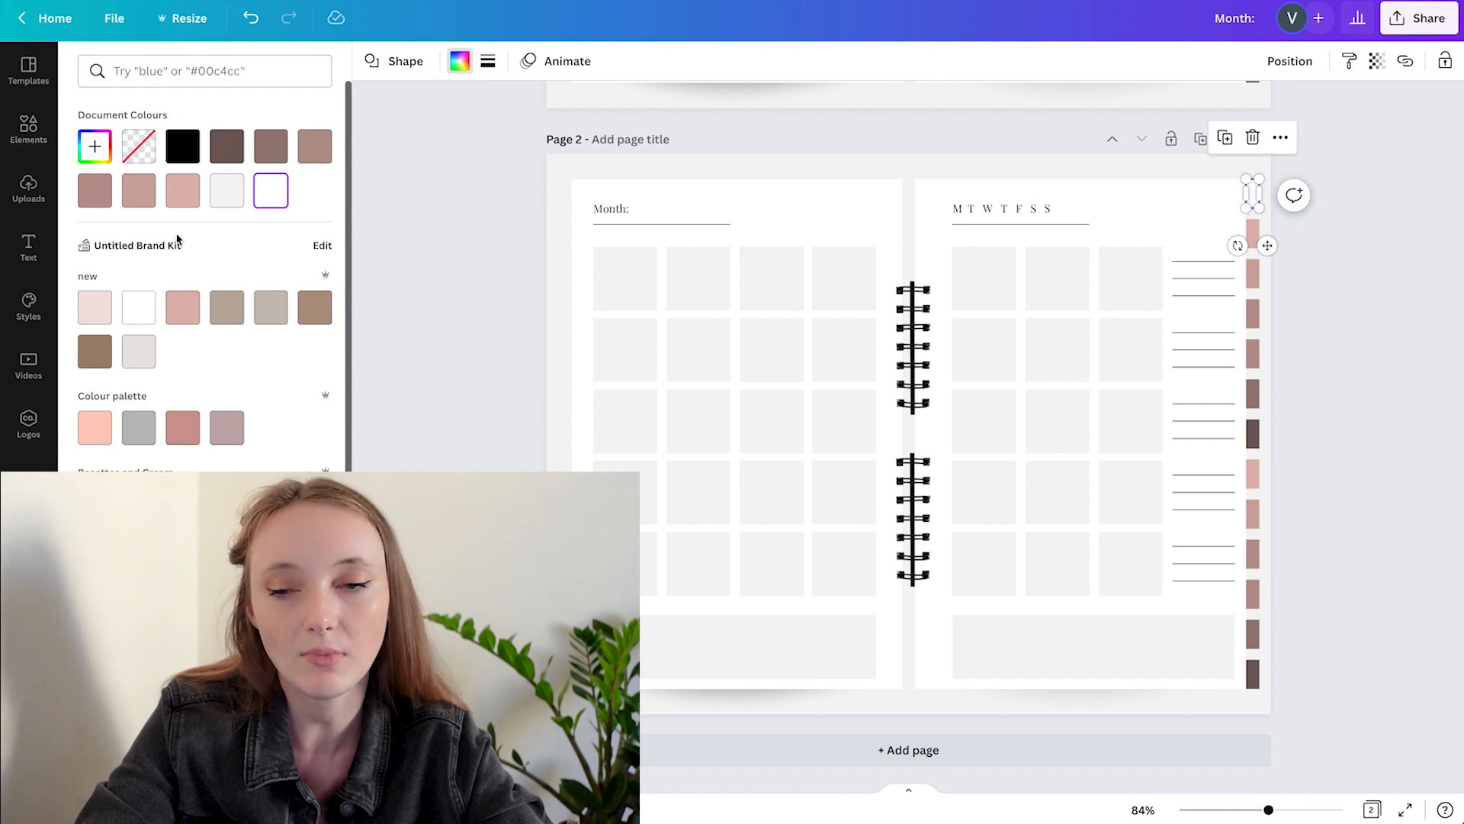
click(138, 434)
click(1431, 427)
- Search the elements library for "burger home menu"
scroll(1263, 283, up, 5)
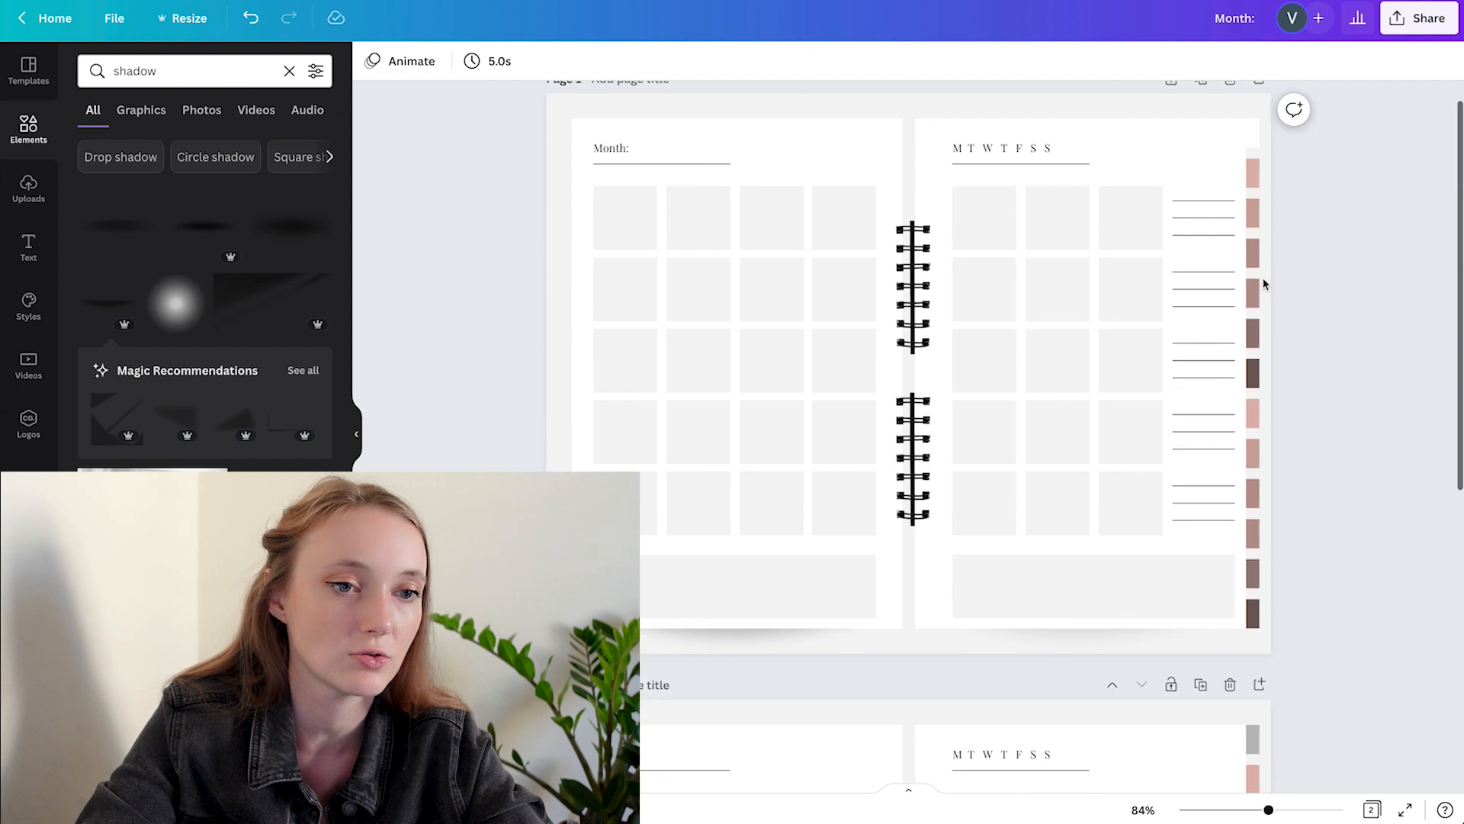
scroll(1343, 219, down, 5)
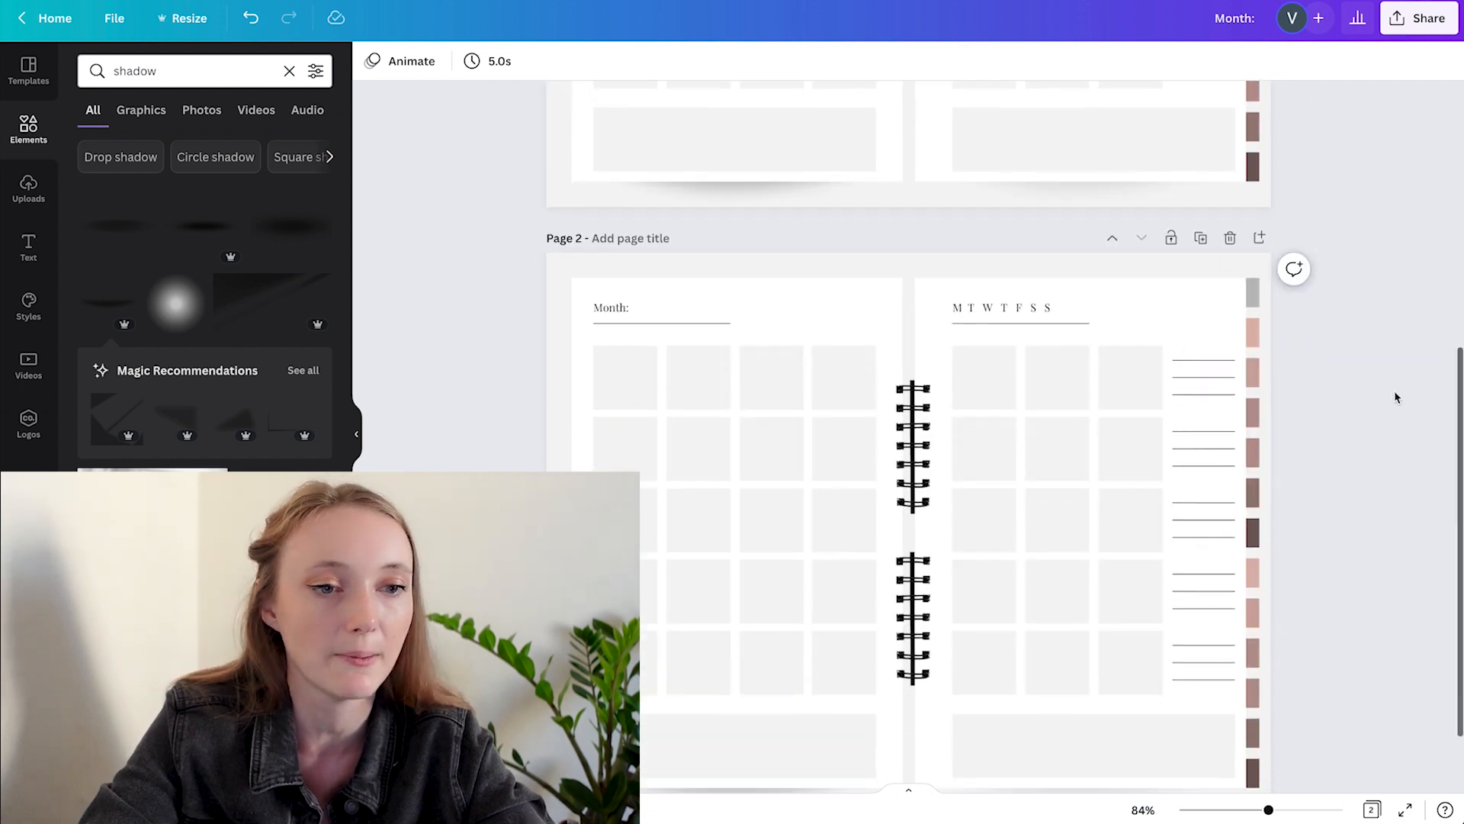
scroll(1397, 398, down, 1)
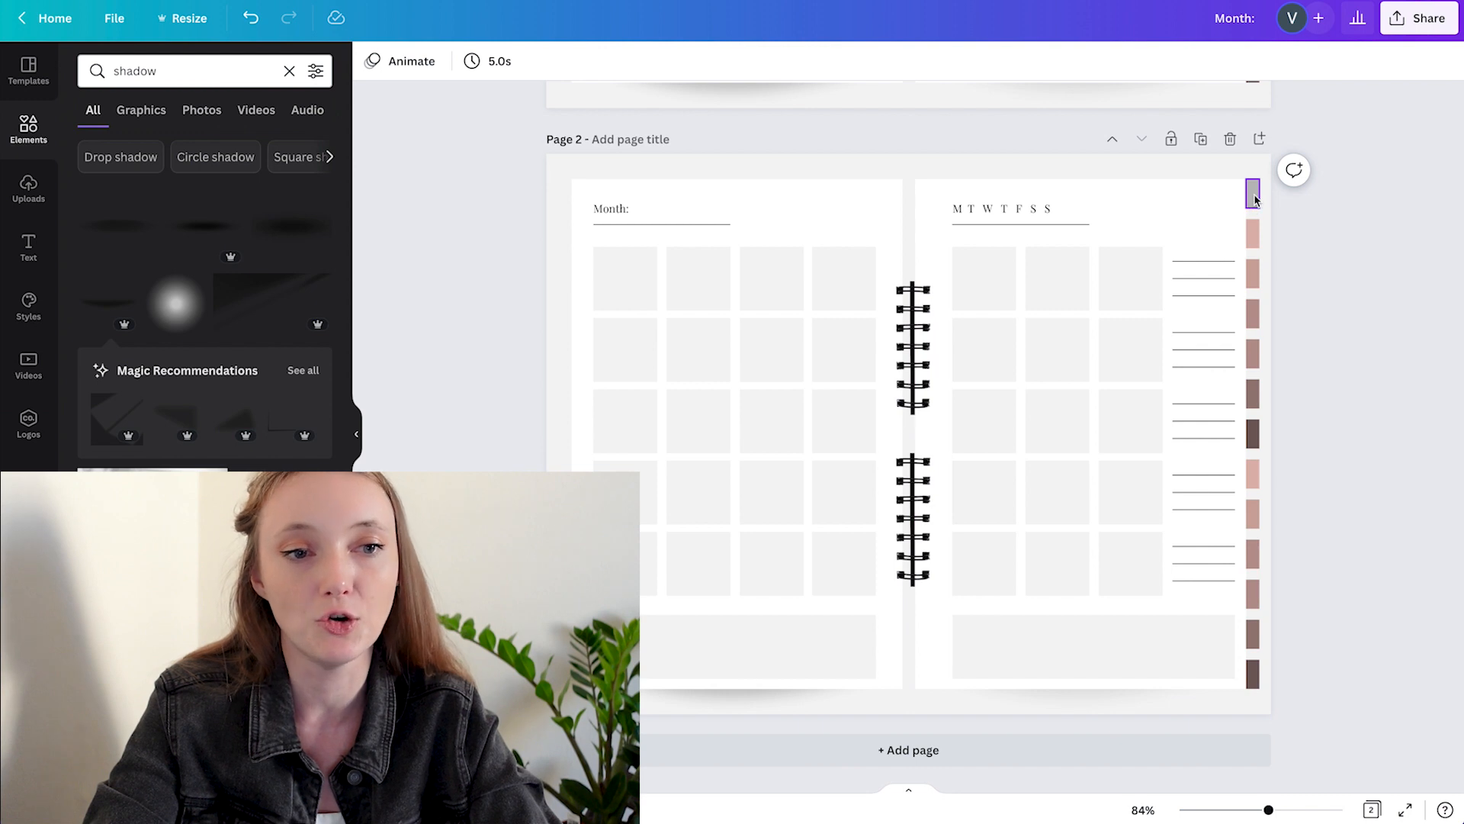
double_click(173, 61)
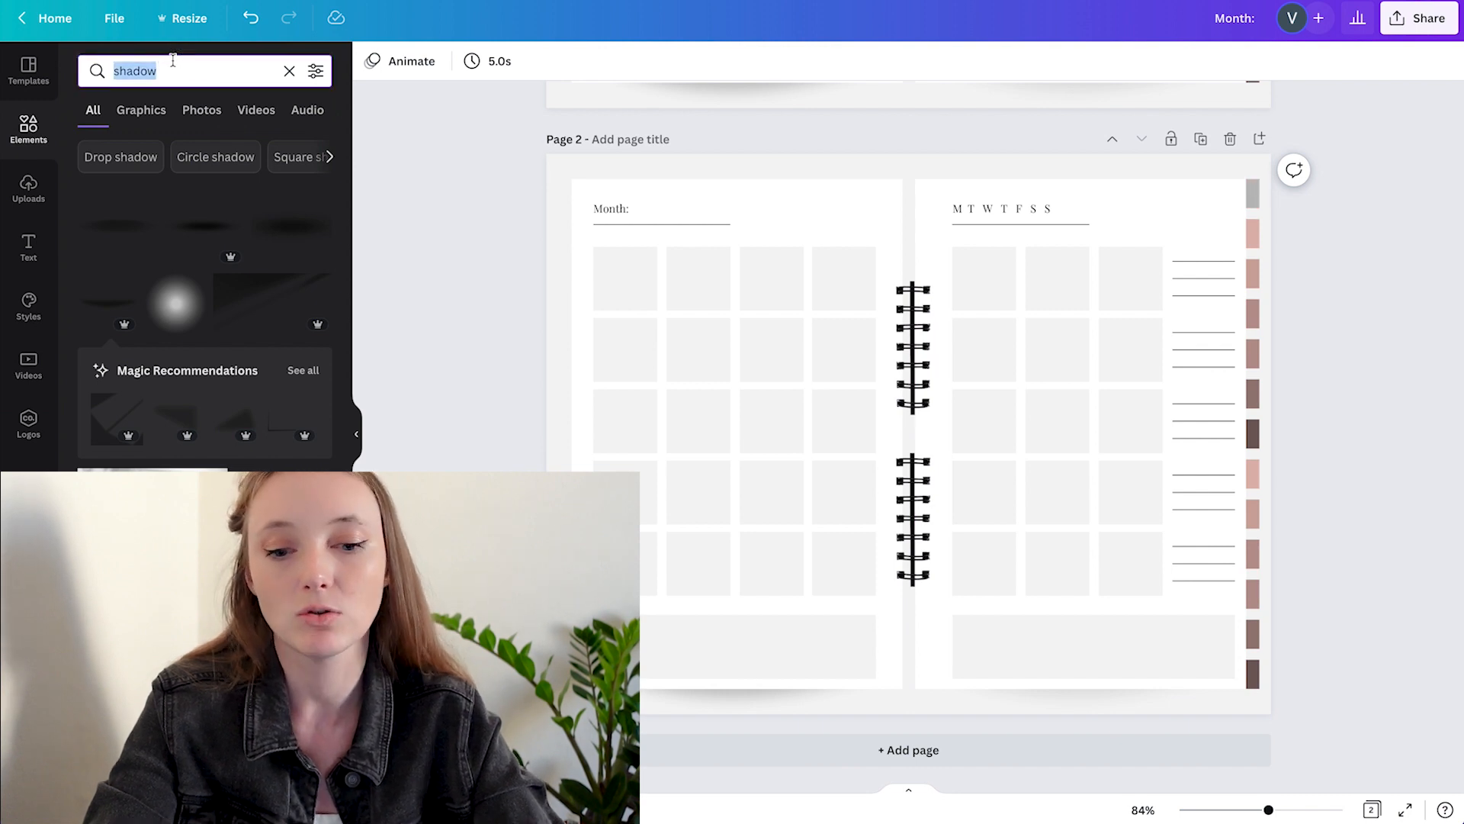
text(burger)
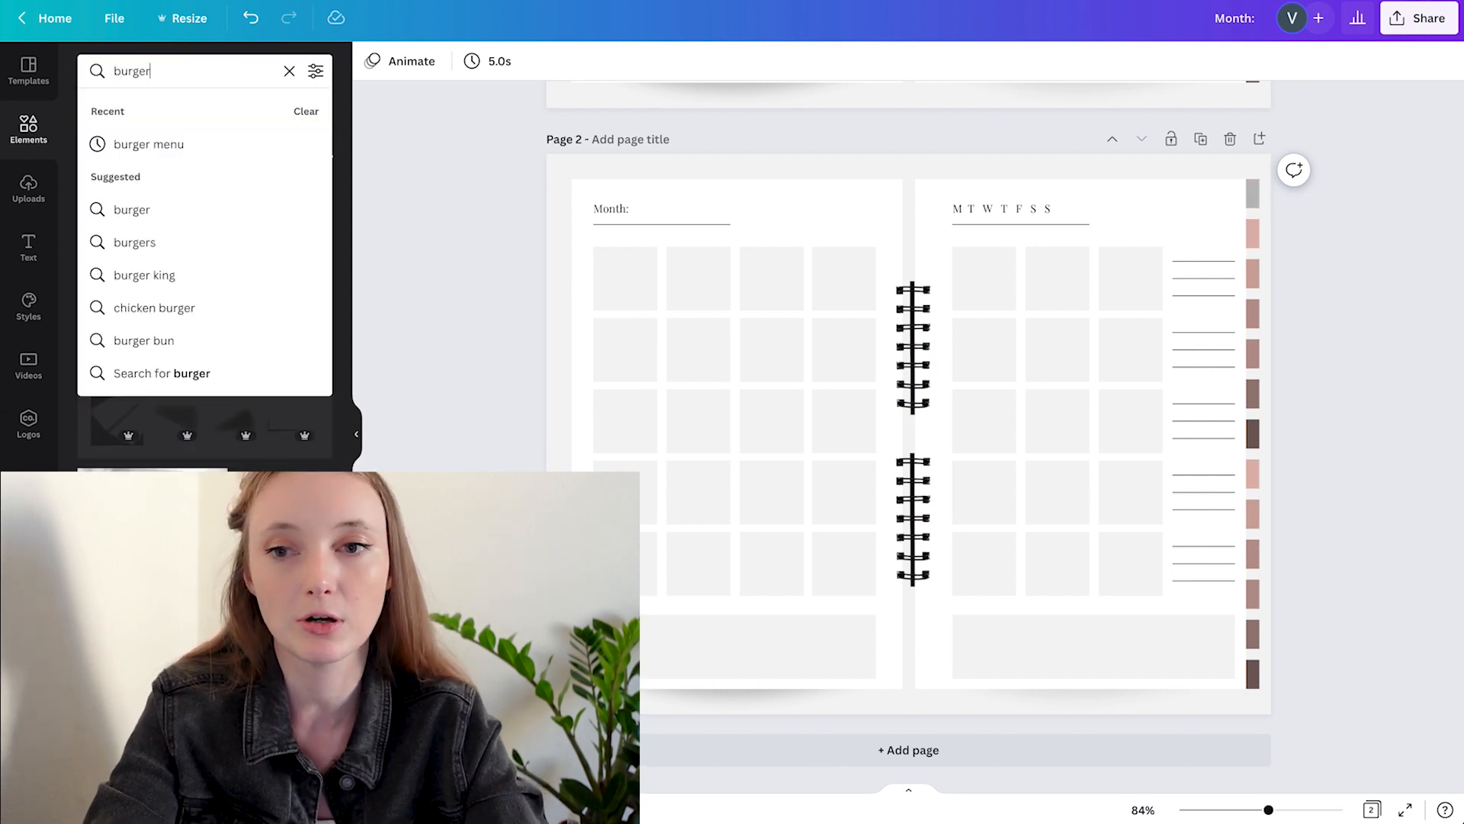
text( home menu)
key(Return)
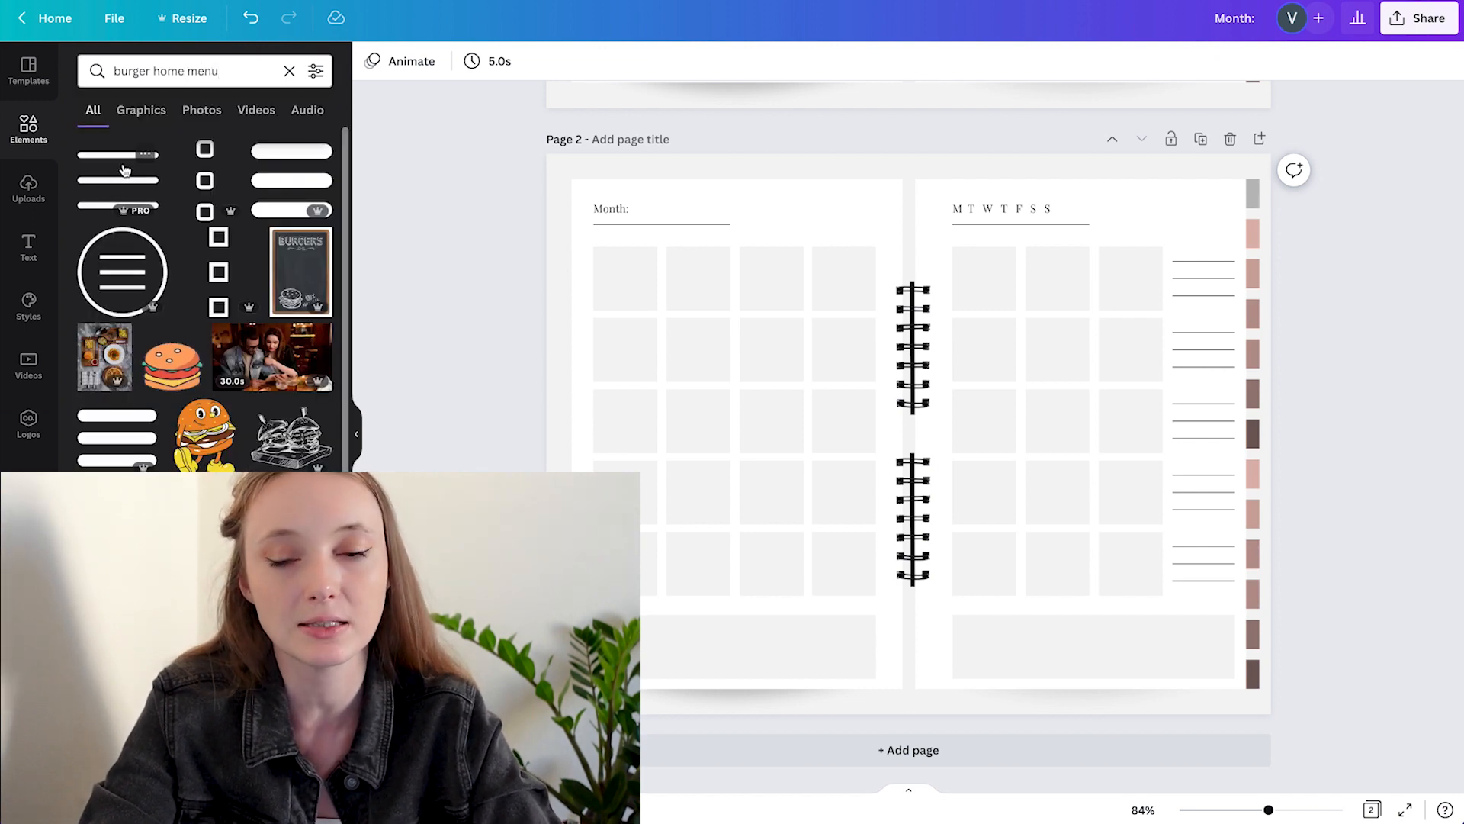
- Insert a three-line menu icon, shrink it to tab width and move it onto page 2's grey first tab
click(117, 437)
drag(1054, 331, 910, 420)
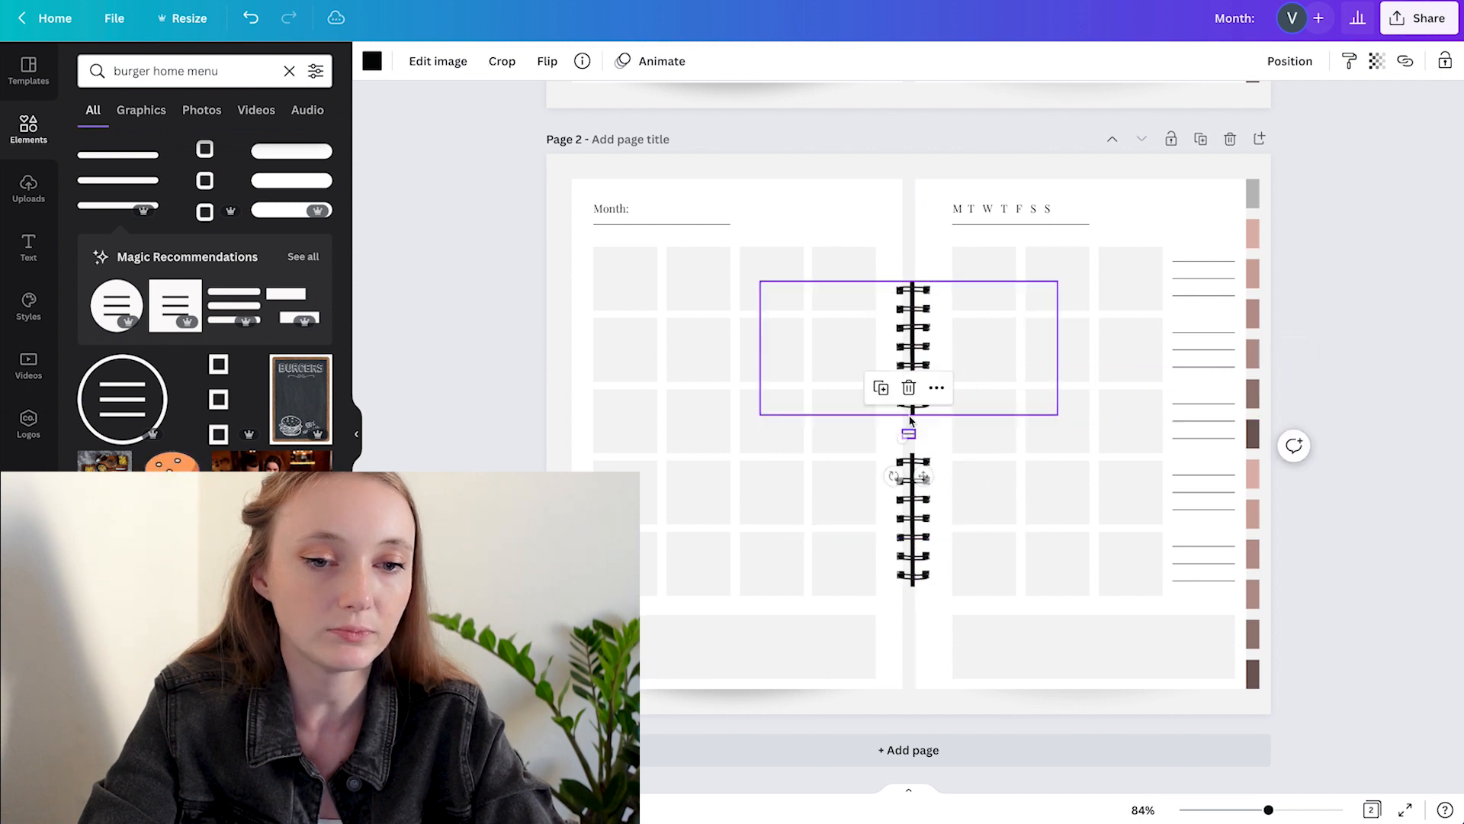
drag(923, 477, 1268, 236)
- Switch to a new browser tab and open the Flaticon website as an alternative icon source
key(ctrl+t)
text(f)
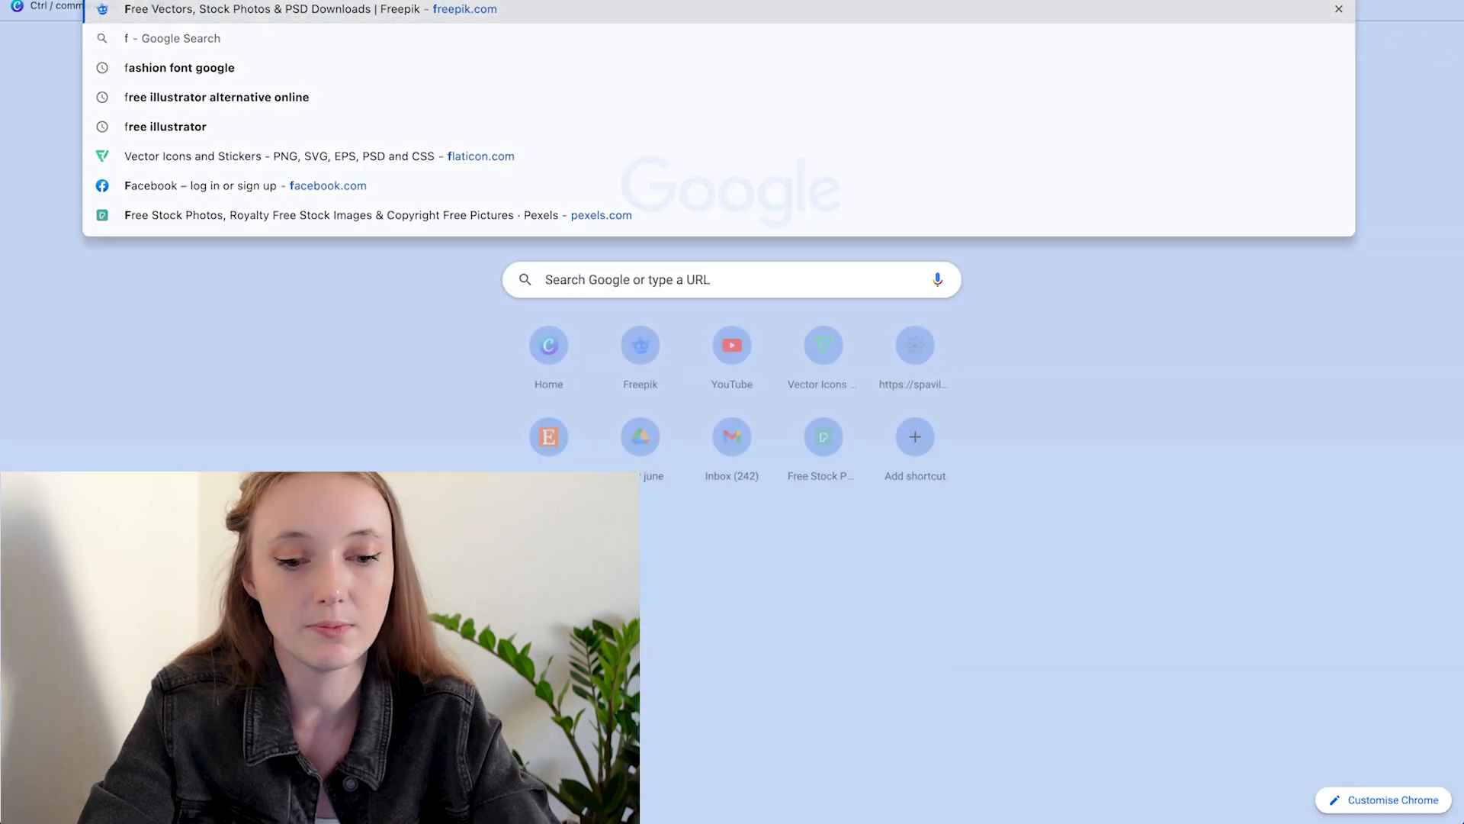
text(laticon)
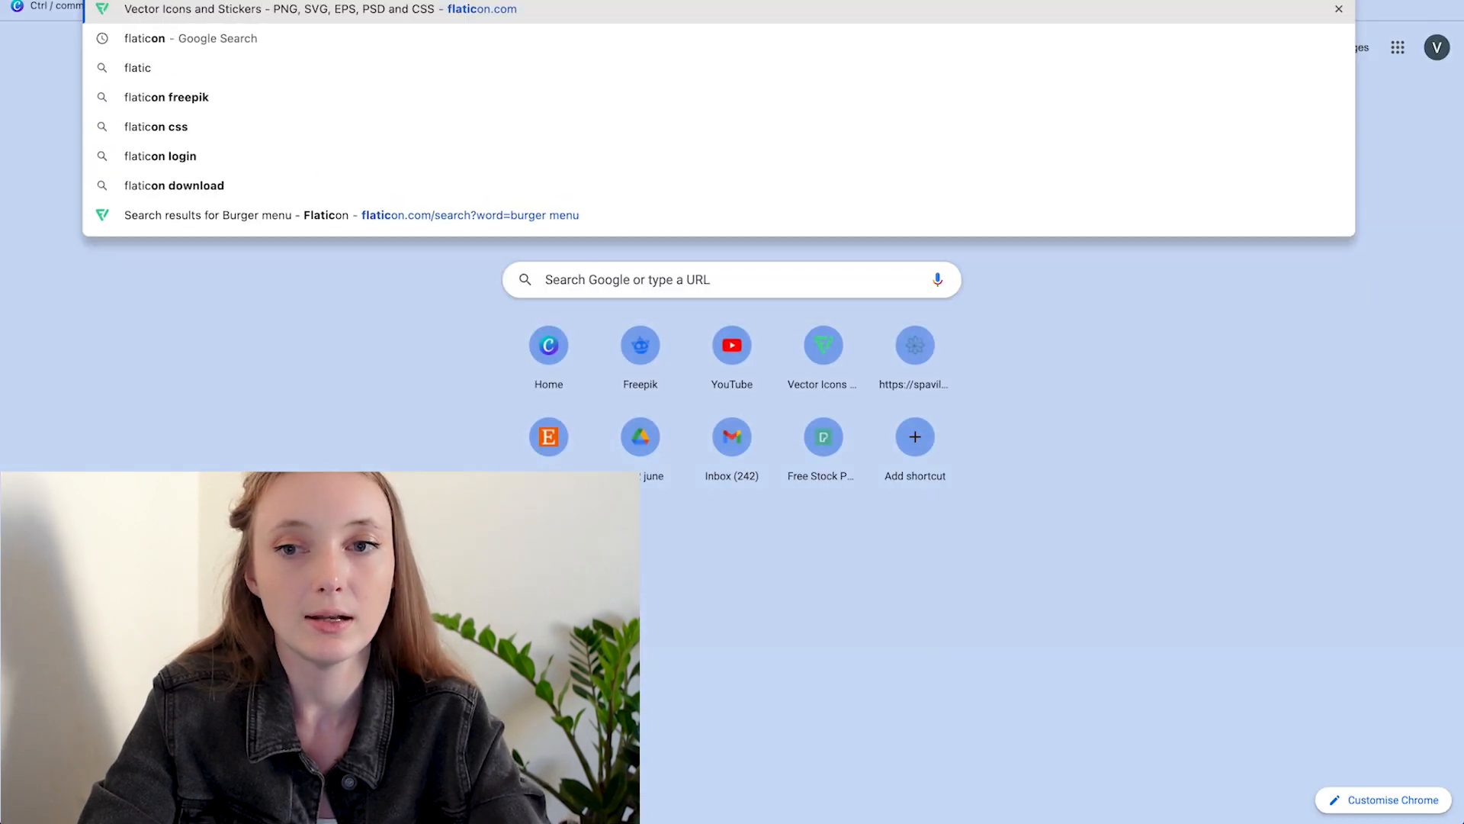
key(Return)
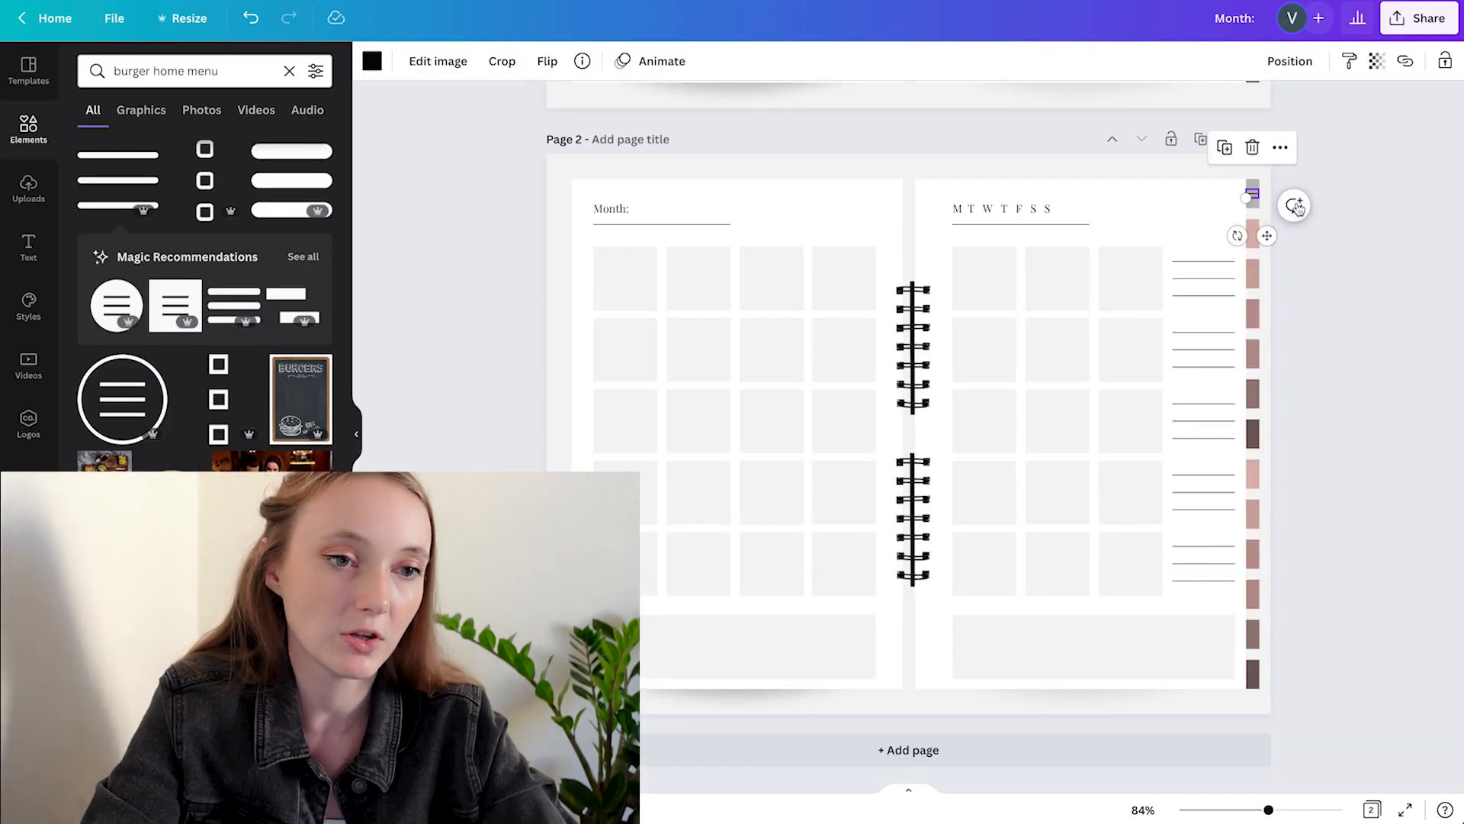
- Recolour the menu icon white, shrink it to about 0.1 by 0.1 and centre it on the grey first tab
click(372, 61)
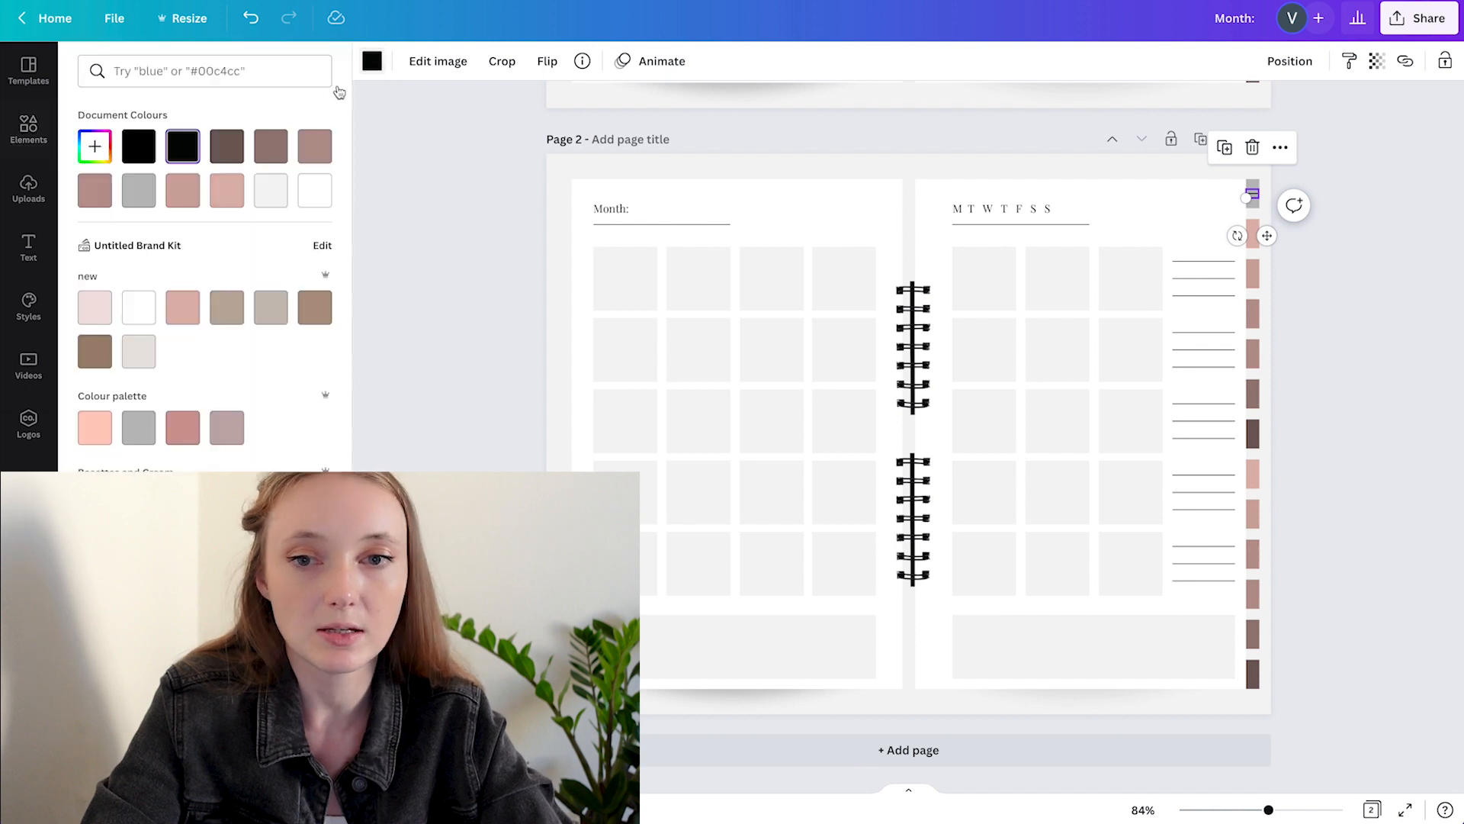
click(1353, 253)
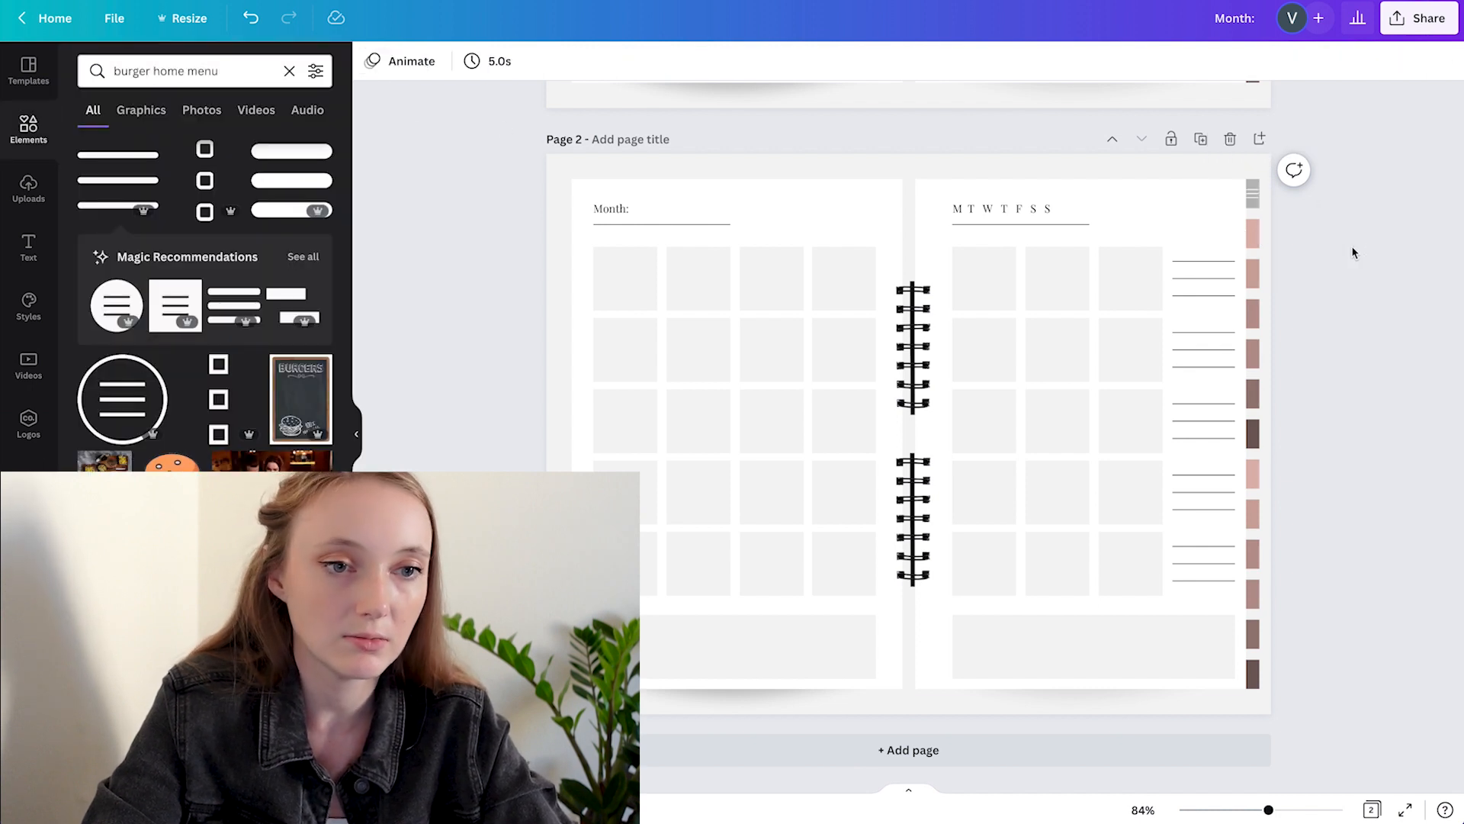
drag(1260, 203, 1251, 193)
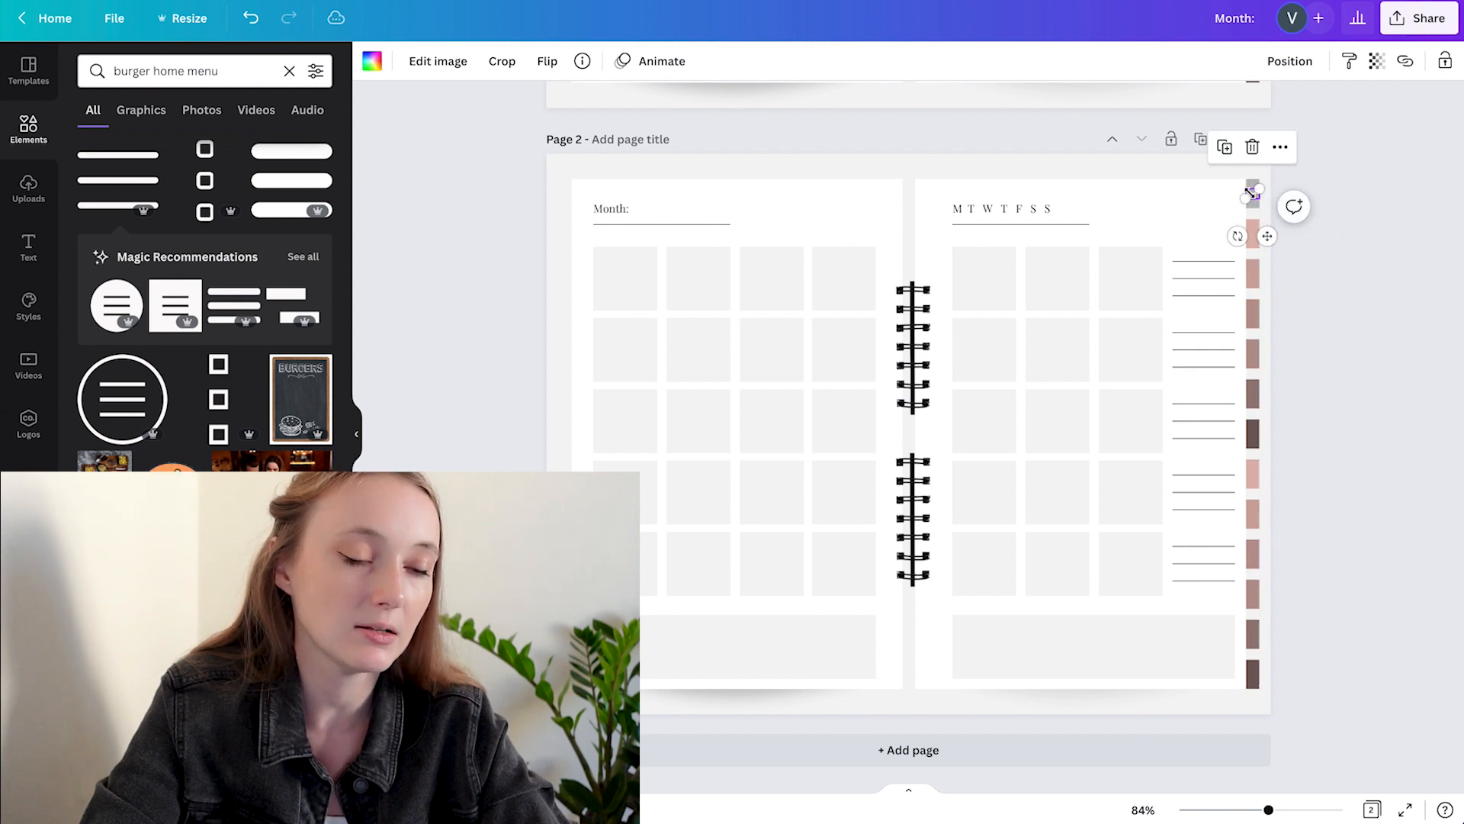
scroll(1268, 196, up, 5)
scroll(1268, 196, right, 3)
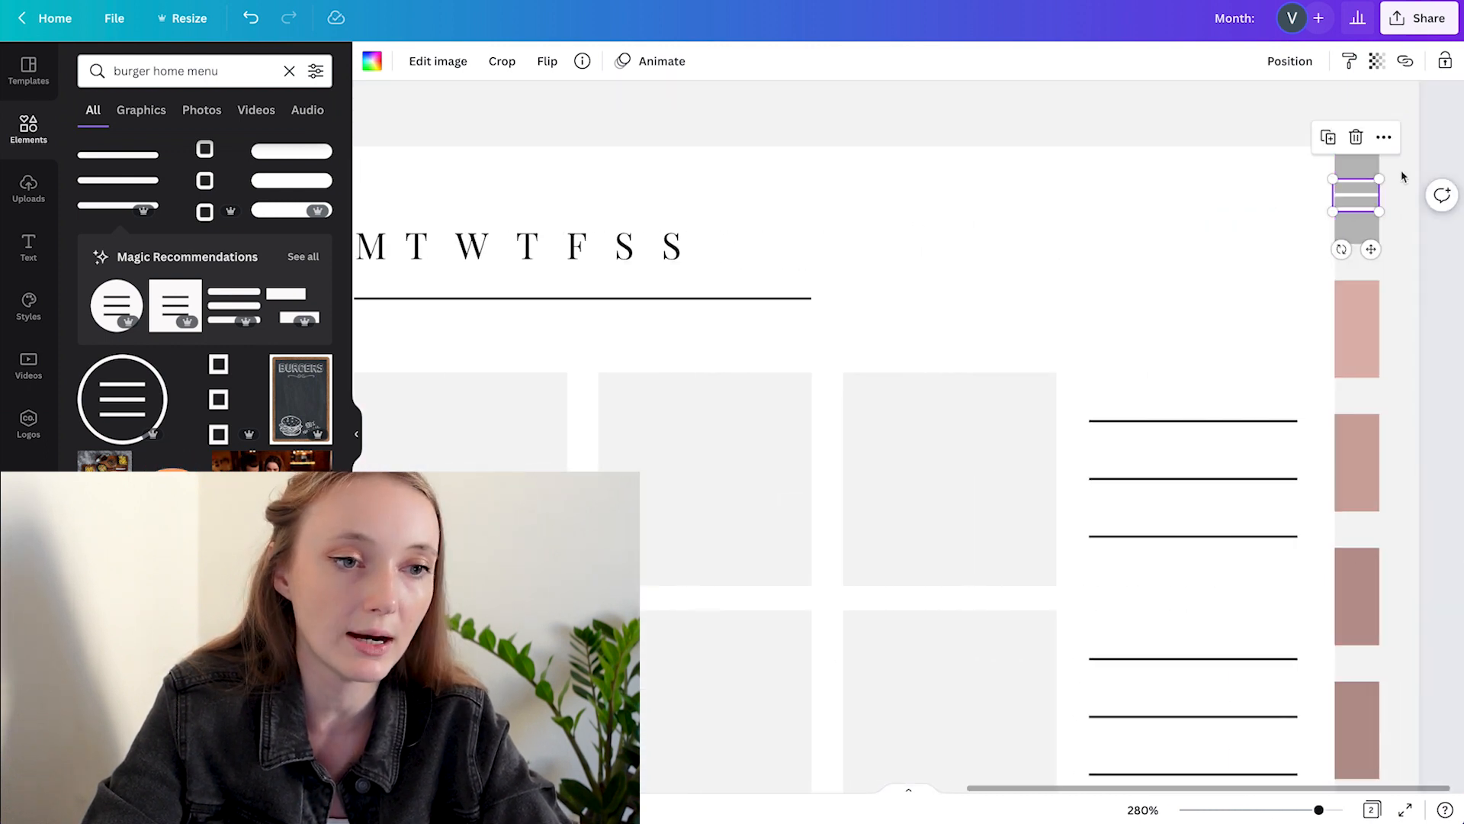
drag(1380, 178, 1361, 191)
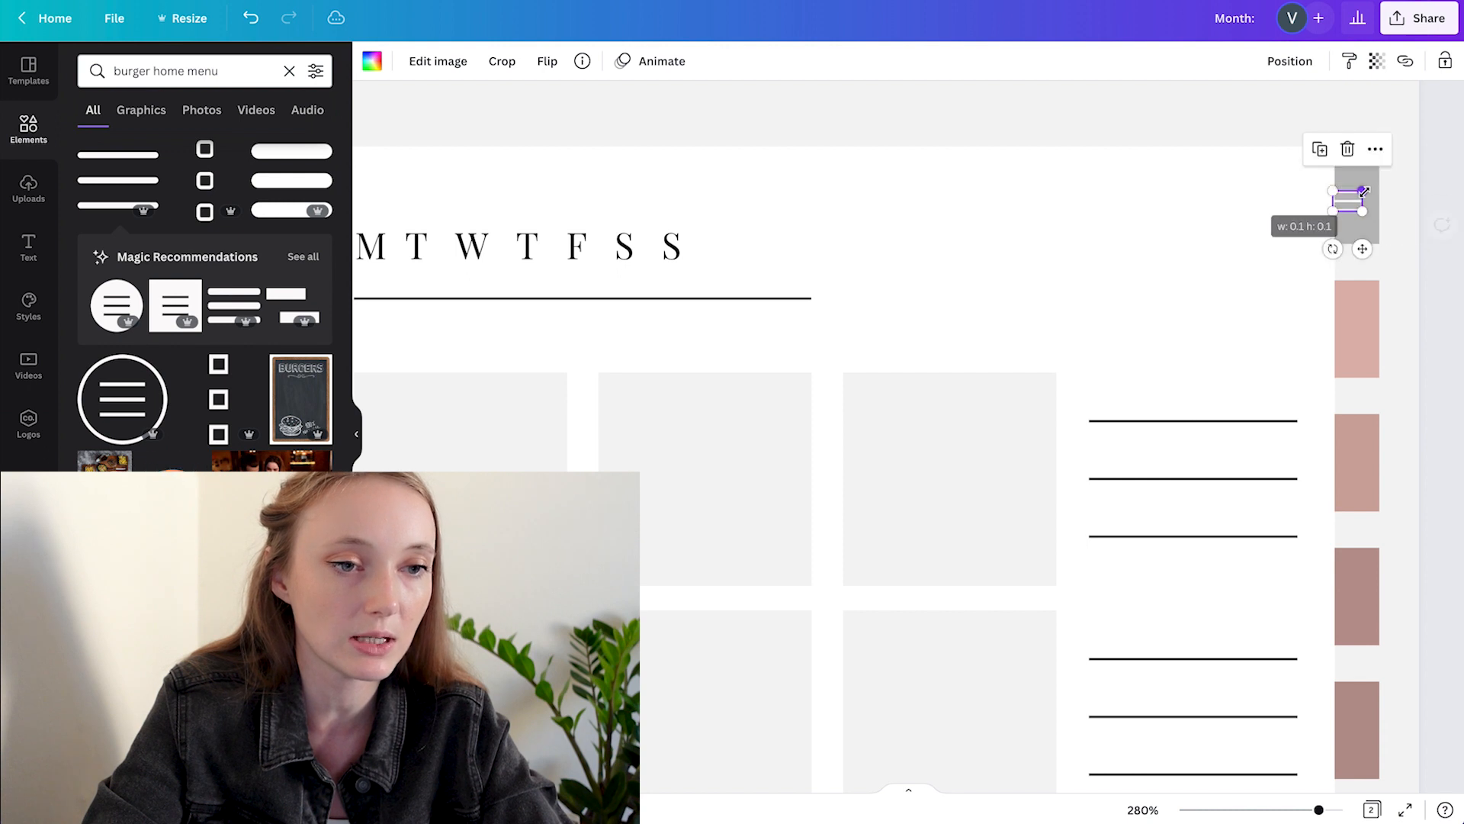
drag(1364, 254, 1373, 246)
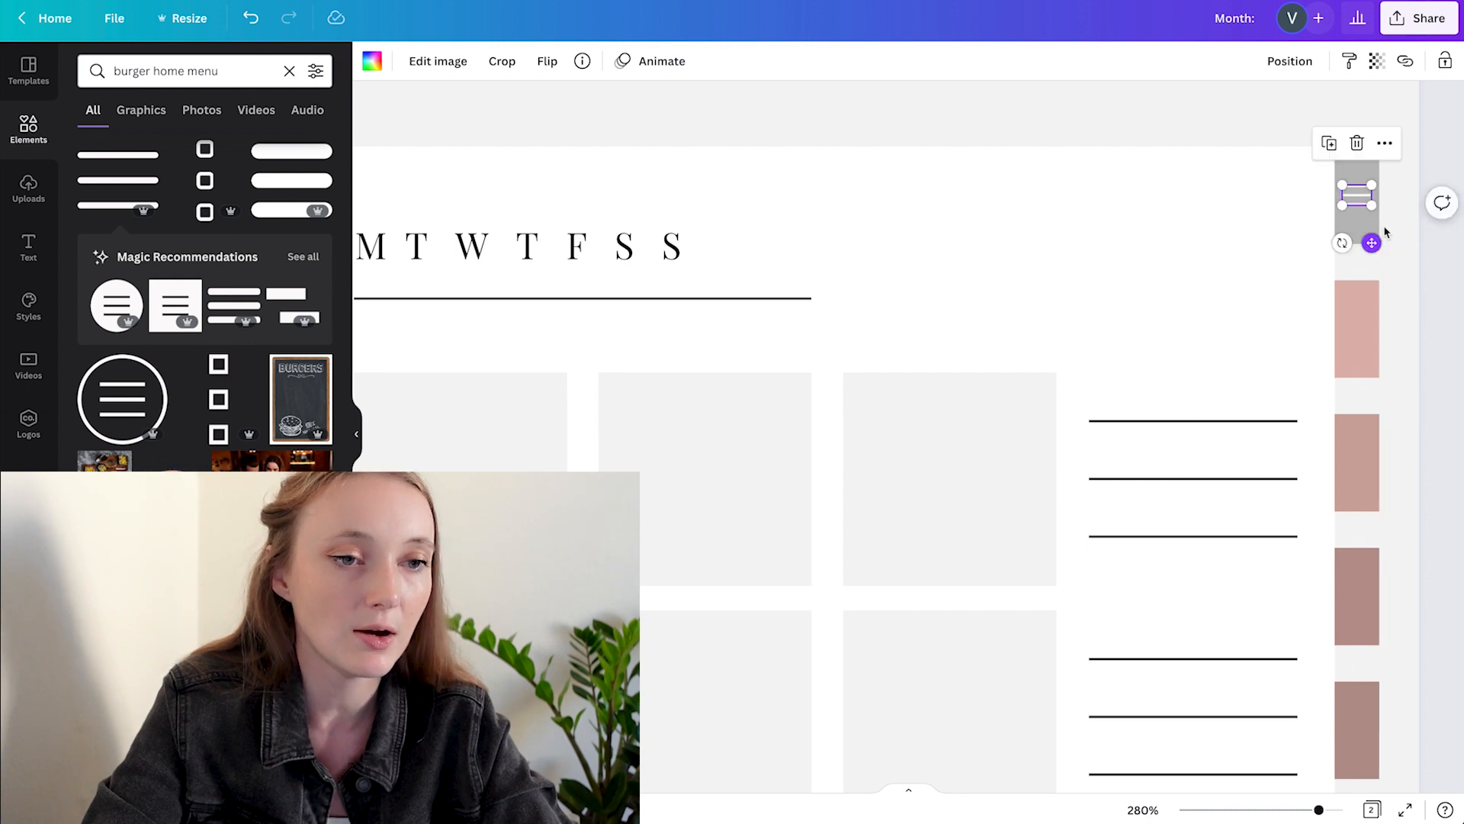
click(1115, 248)
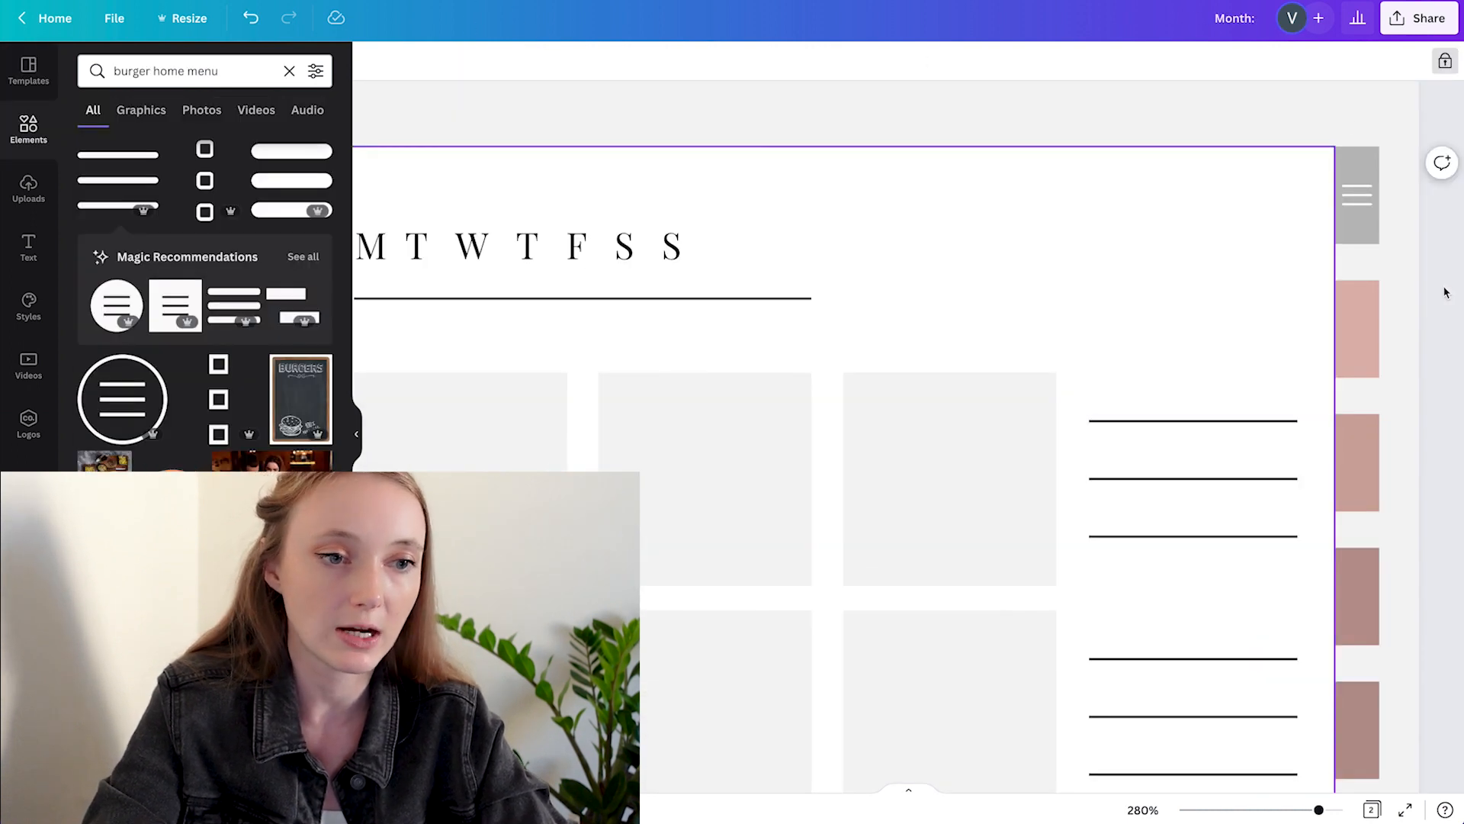
- Duplicate the weekday letters text into the space above the note lines and replace its content with "J"
click(638, 244)
drag(638, 245, 1245, 338)
double_click(1217, 332)
key(BackSpace)
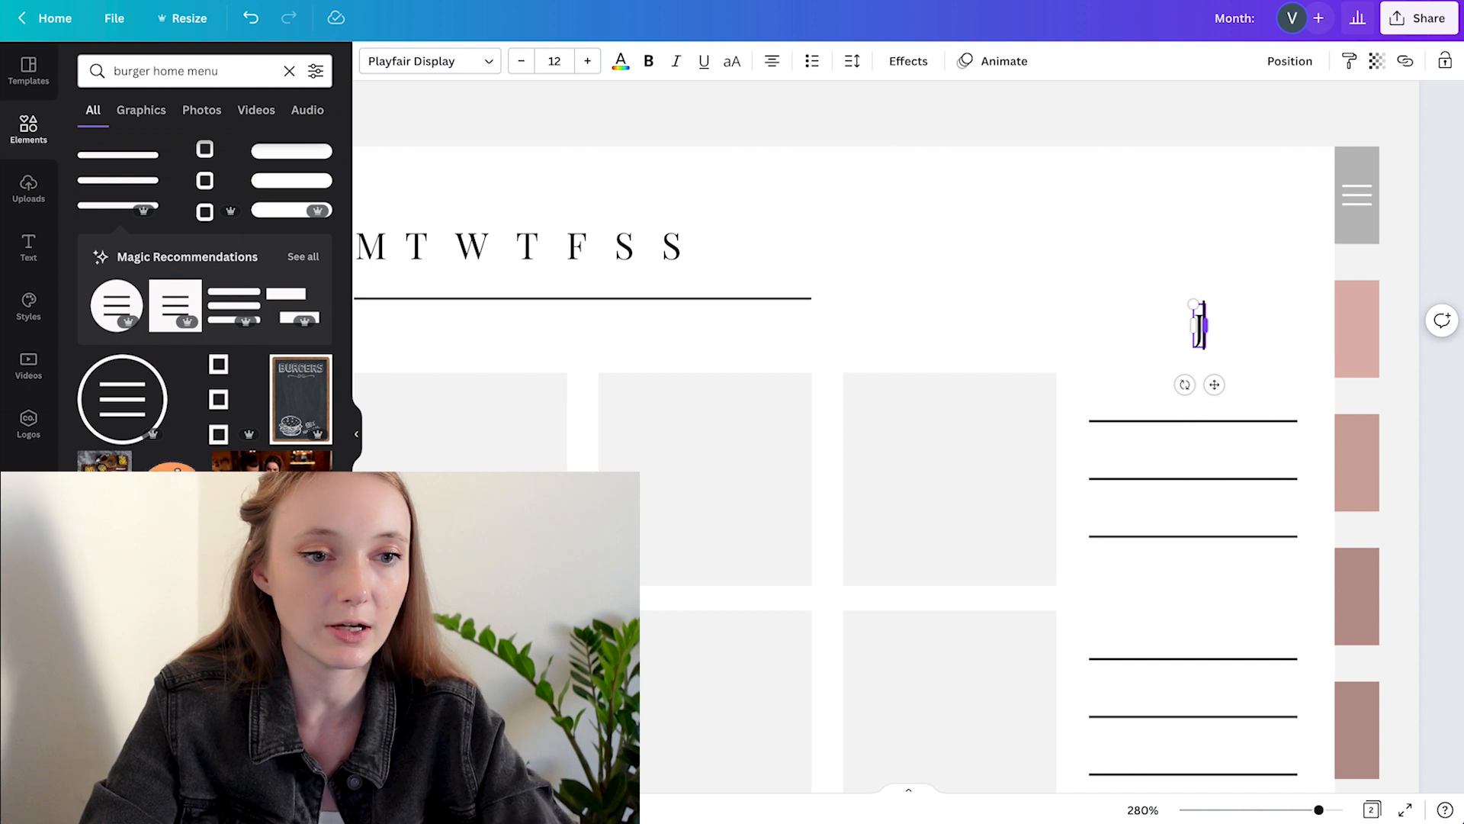
- Centre the "J" on the second tab and place a copy of it on the third tab
drag(1214, 384, 1372, 516)
click(1200, 353)
click(1360, 346)
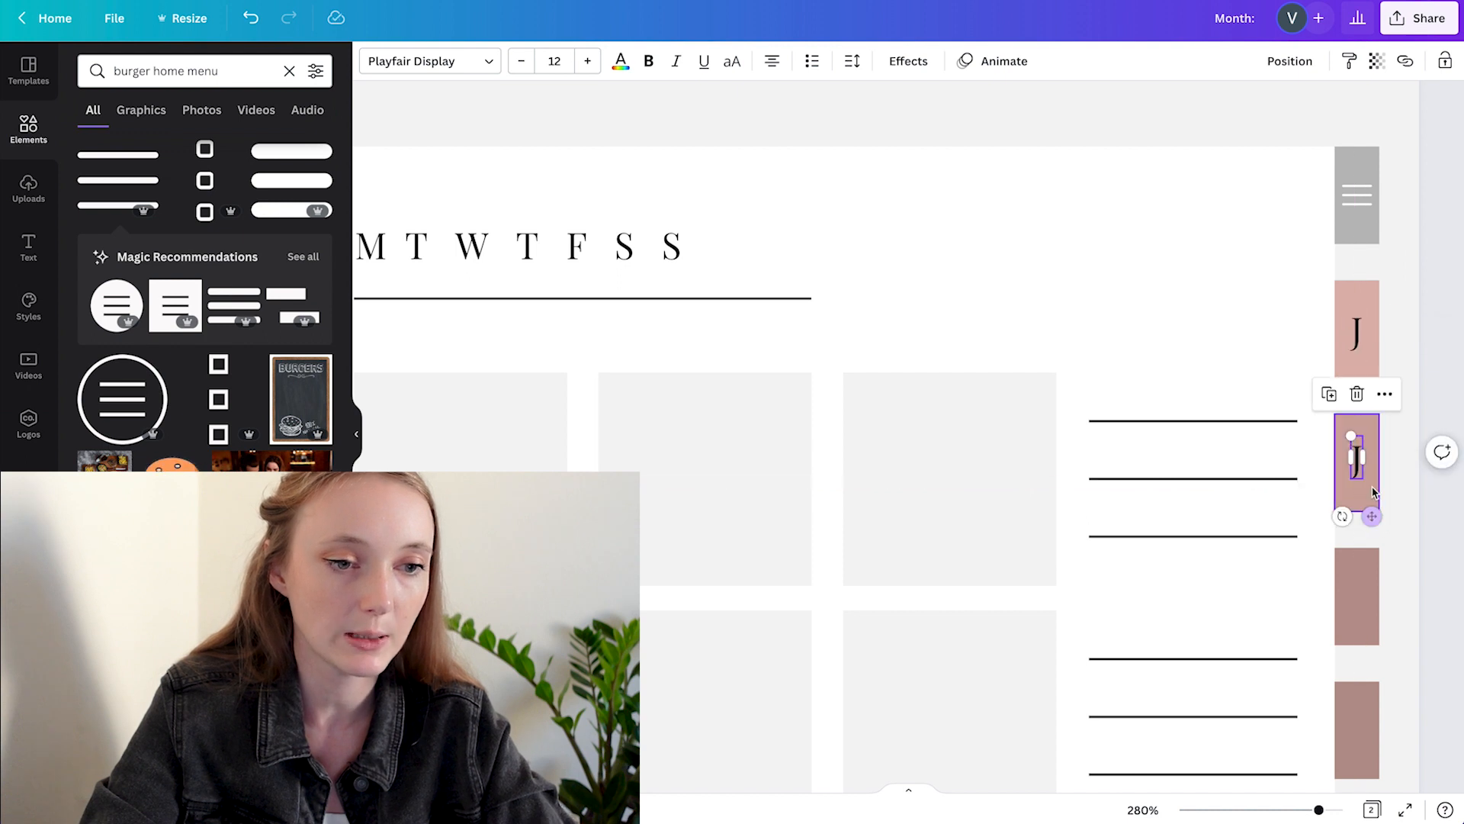
- Change the third tab's letter to lowercase "f" and the second tab's letter to lowercase "j"
double_click(1358, 475)
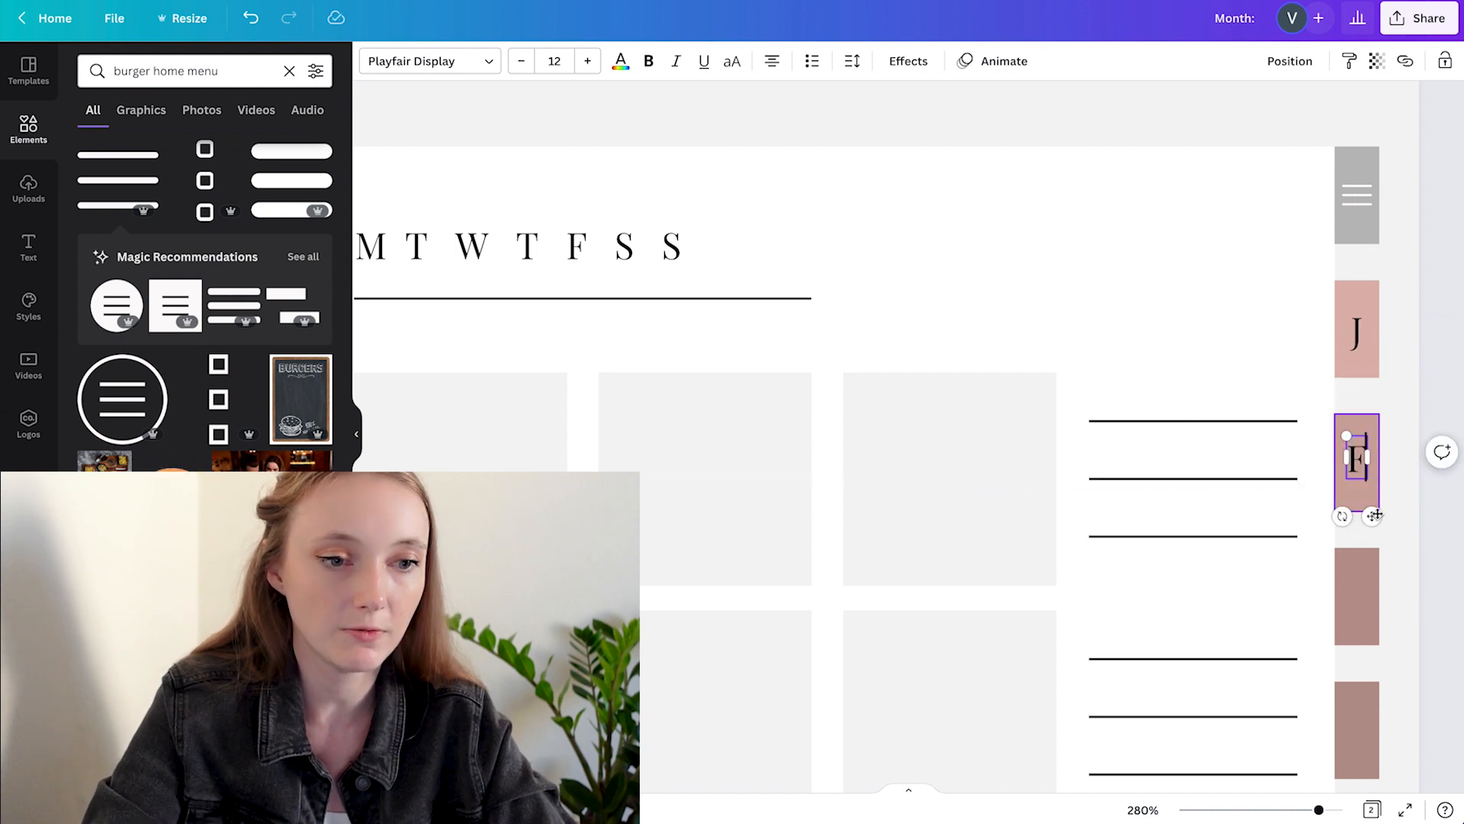
text(f)
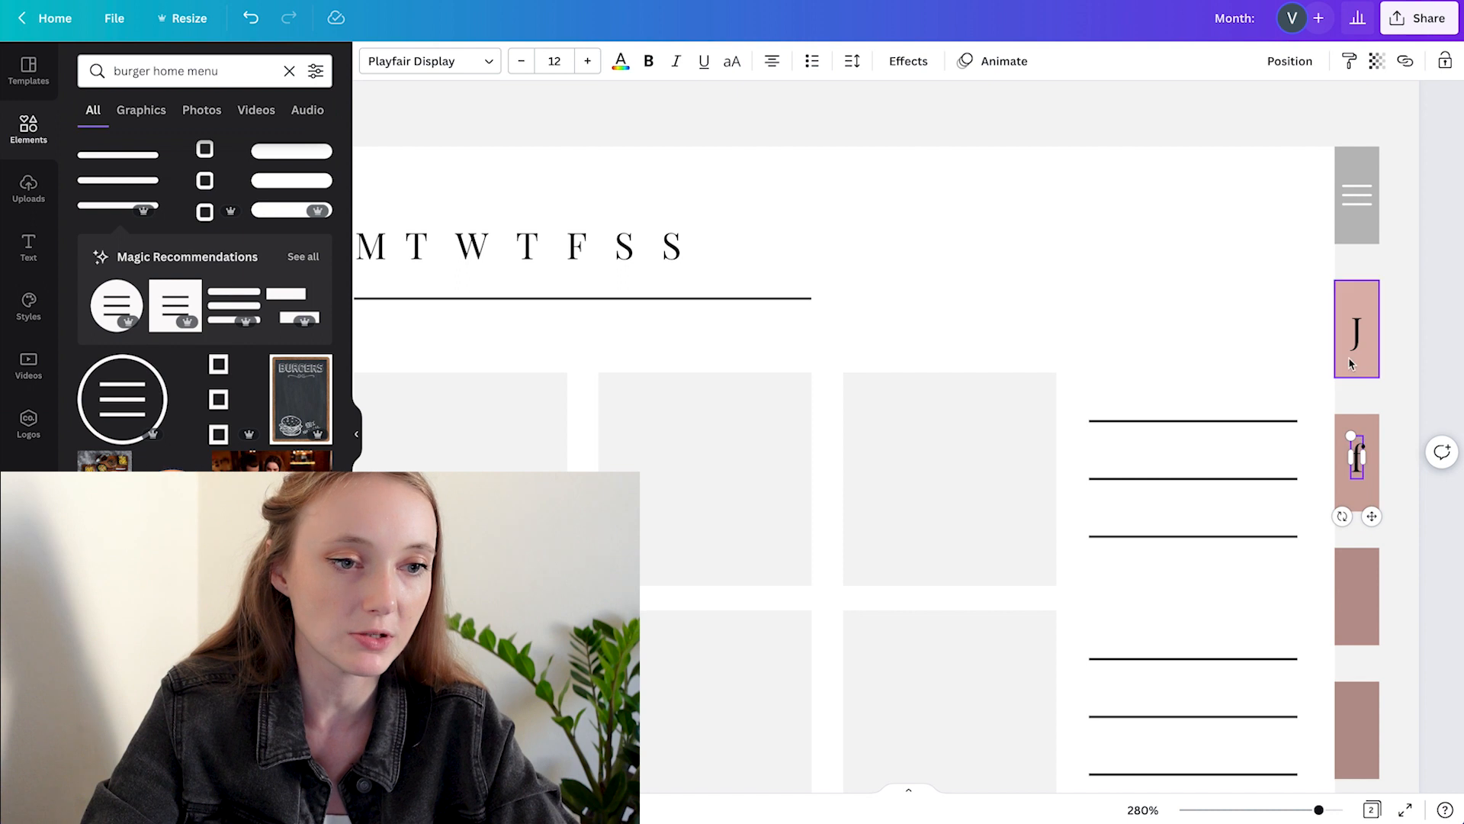
double_click(1356, 327)
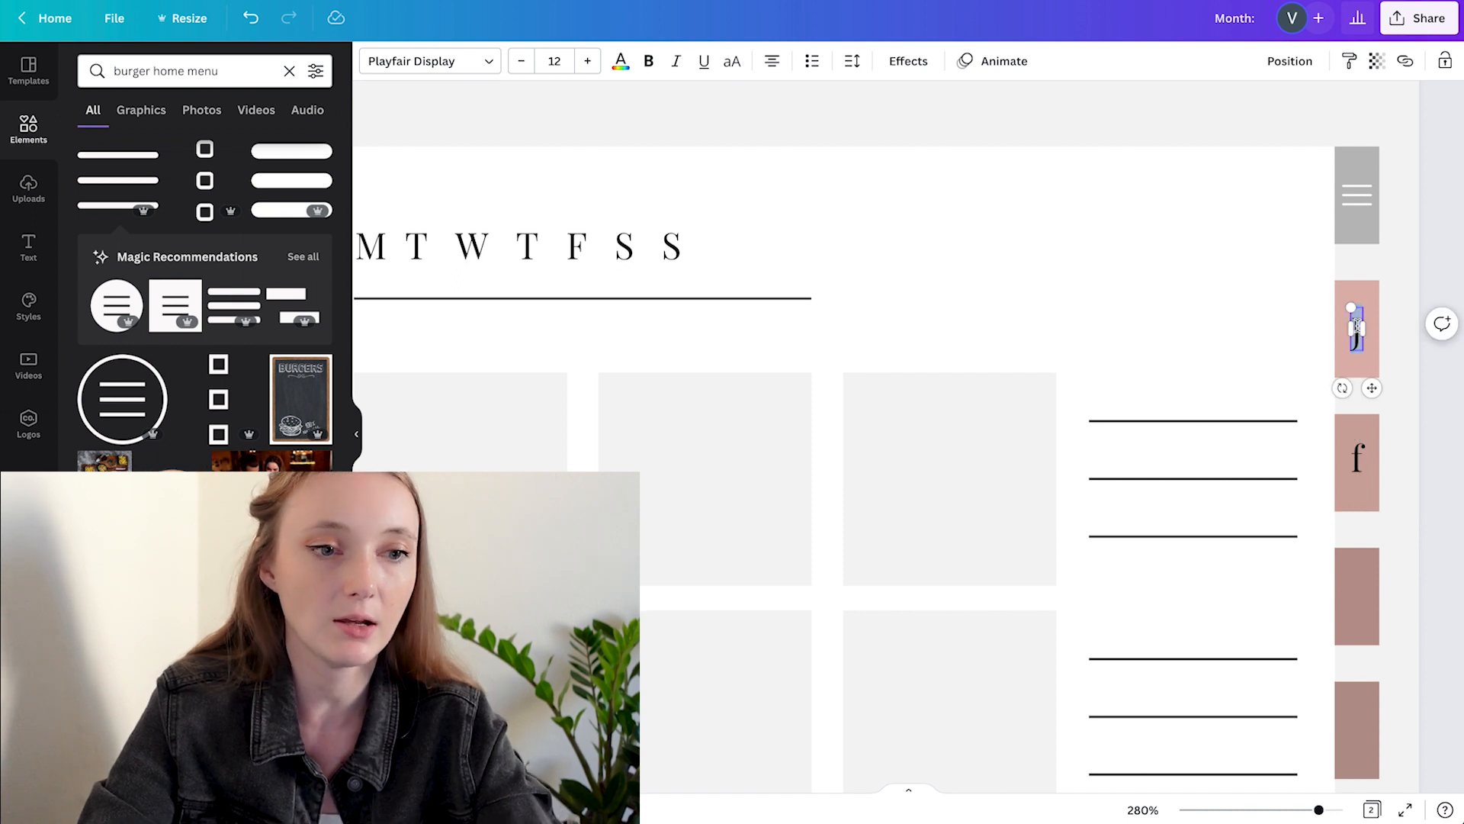
text(j)
click(1431, 406)
- Copy the "j" and "f" letters together onto the fourth and fifth tabs
scroll(1411, 427, down, 2)
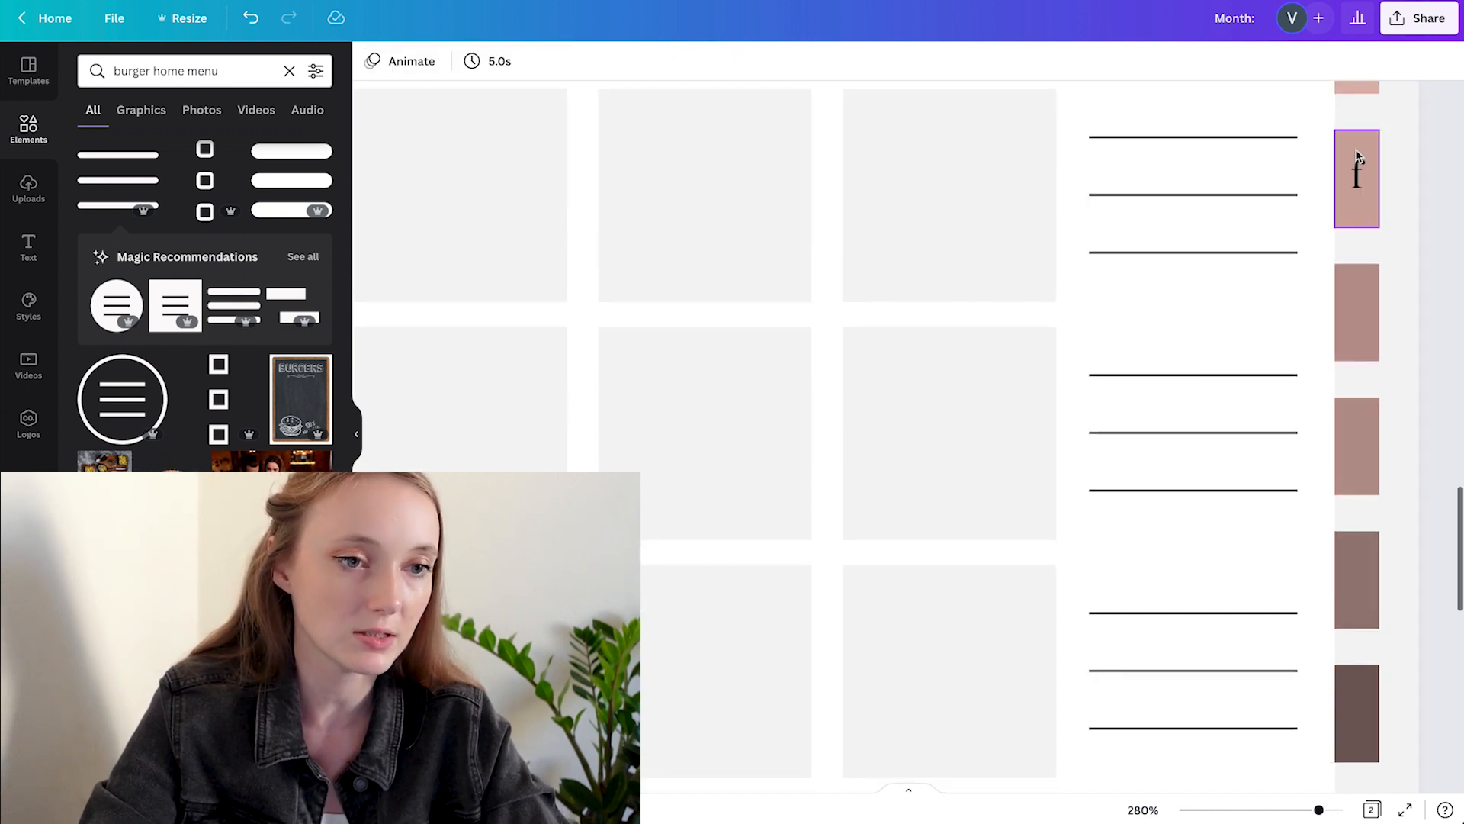
scroll(1336, 97, up, 2)
click(1356, 266)
shift+click(1359, 402)
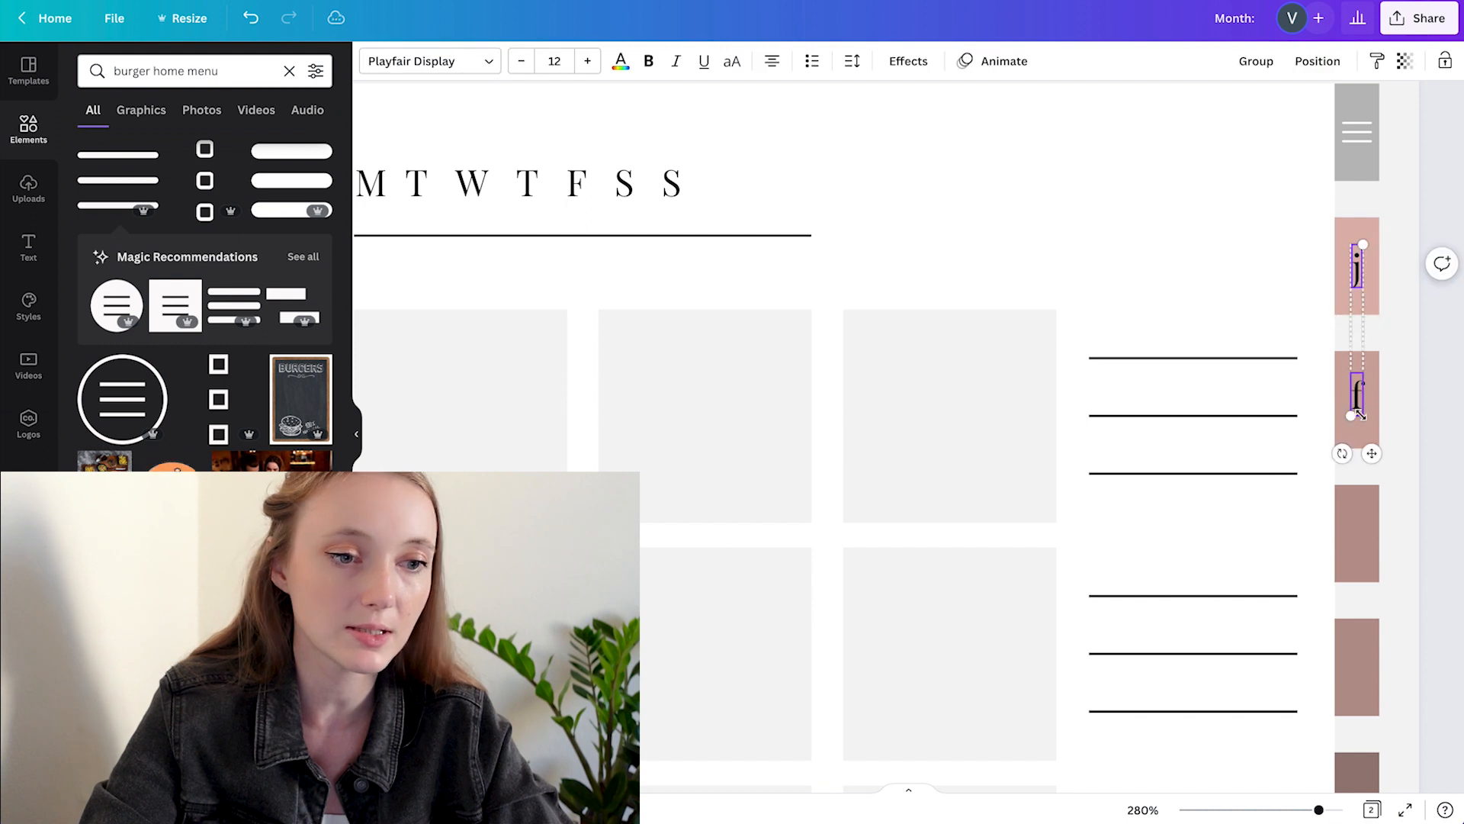
drag(1361, 408, 1354, 562)
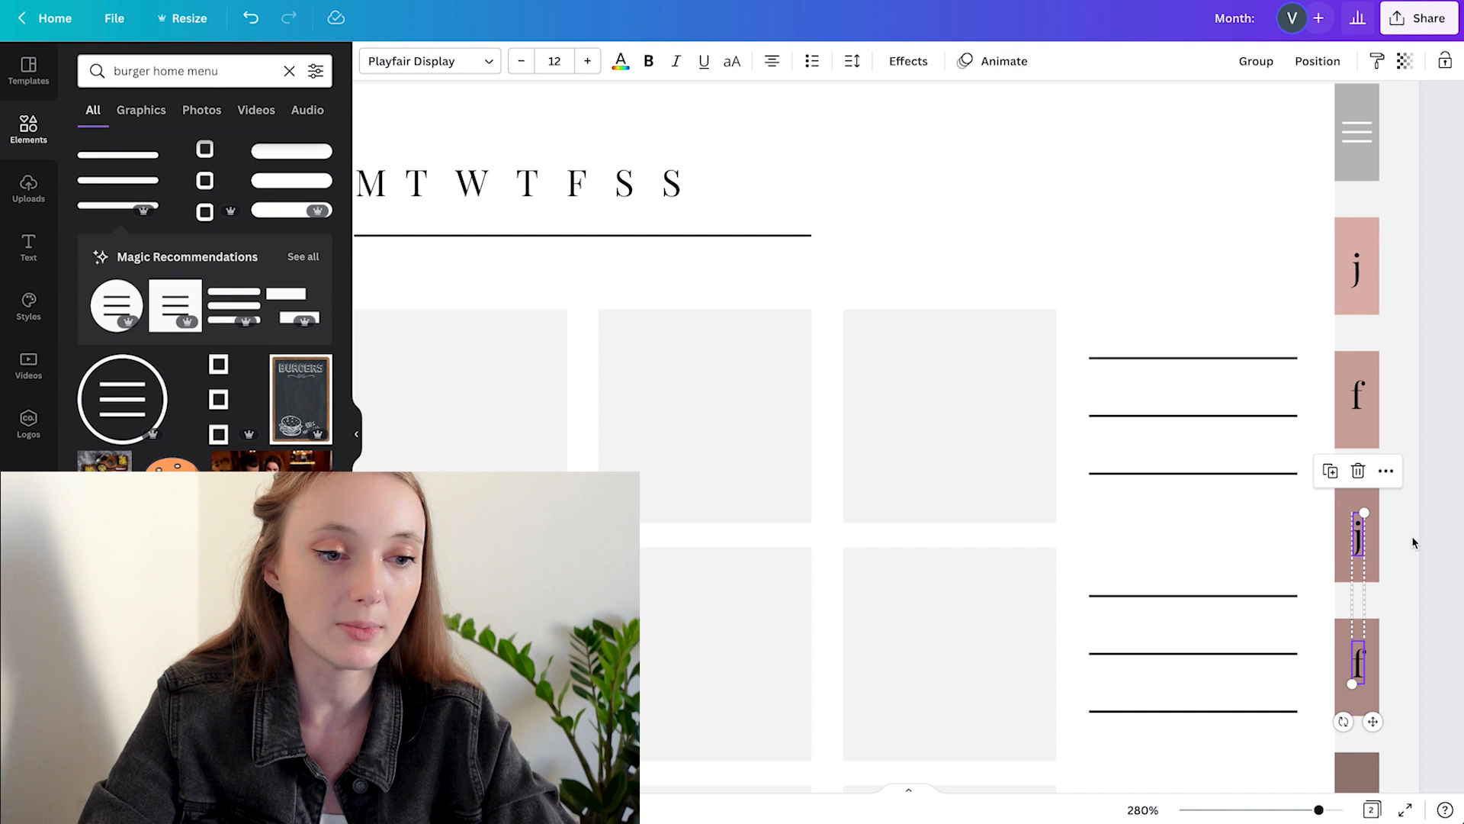
- Change the fourth tab's letter to "m" and the fifth tab's letter to "a"
click(1412, 535)
click(1358, 533)
click(1358, 534)
text(m)
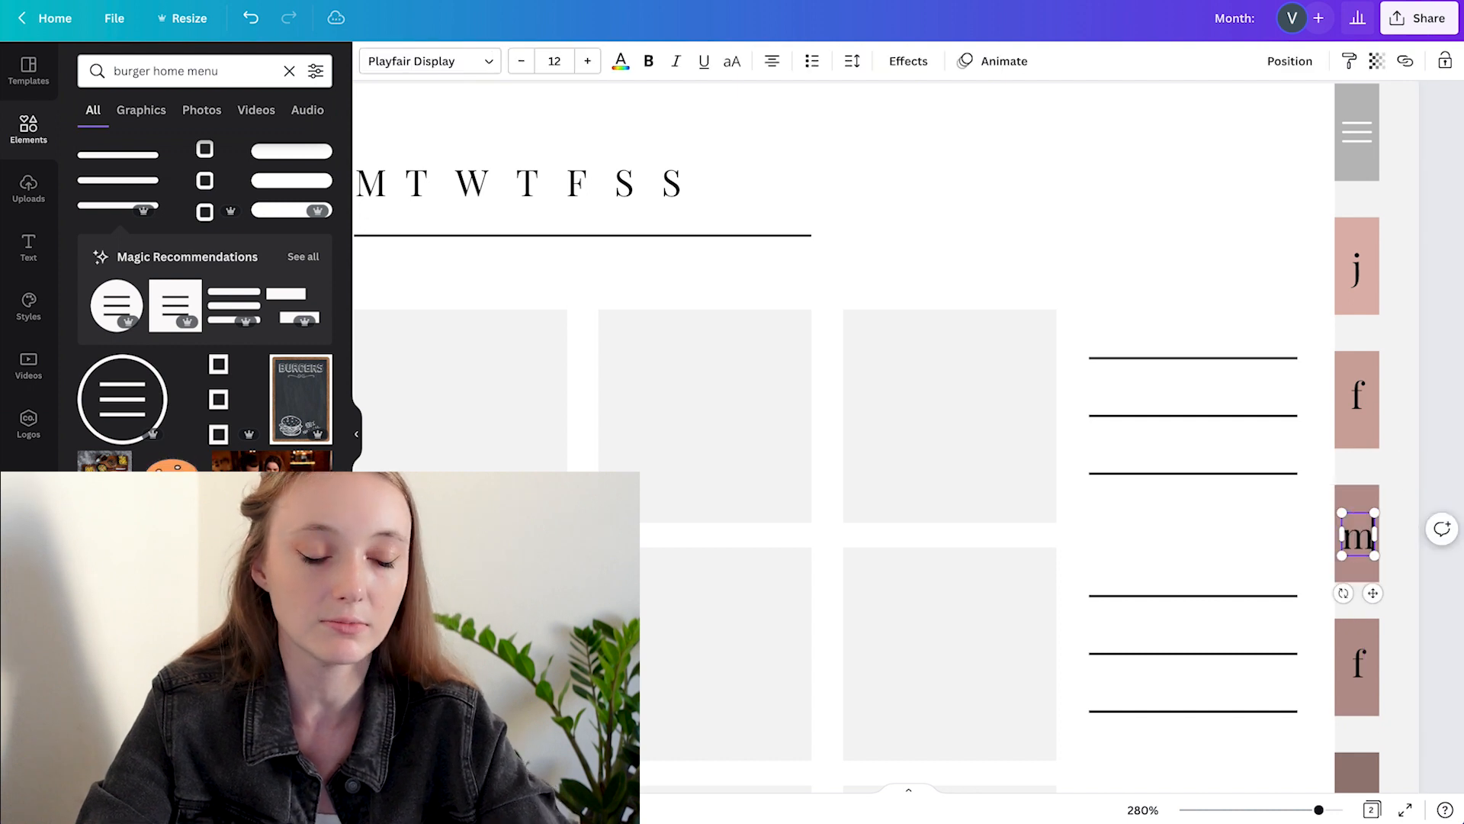
click(1356, 675)
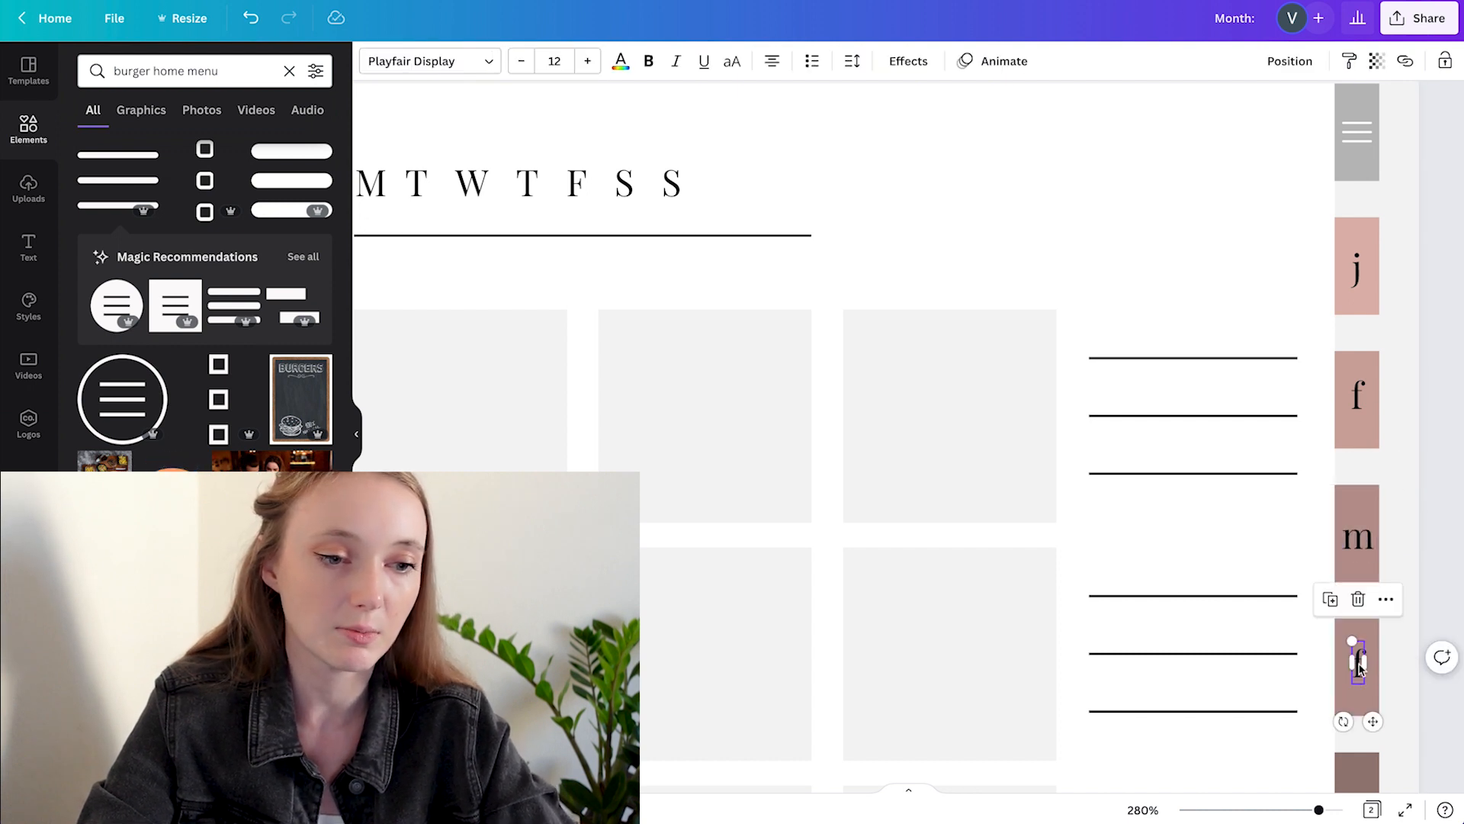
click(1358, 659)
click(1423, 616)
click(1357, 526)
shift+click(1358, 663)
scroll(1364, 668, down, 3)
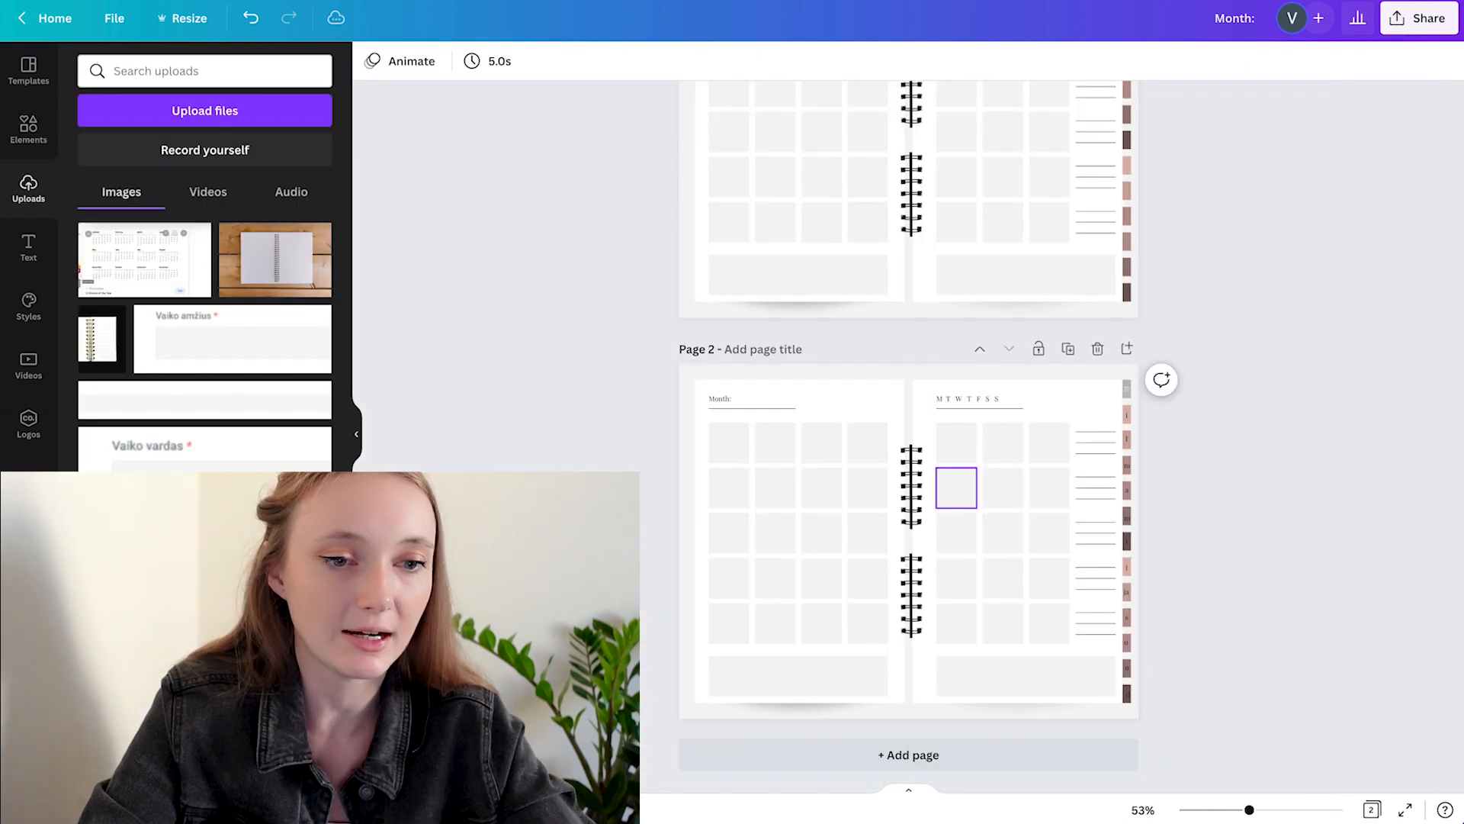
- Adjust the position of the "j" so it sits in the middle of the second tab
scroll(885, 359, up, 5)
scroll(884, 359, down, 3)
scroll(884, 359, right, 1)
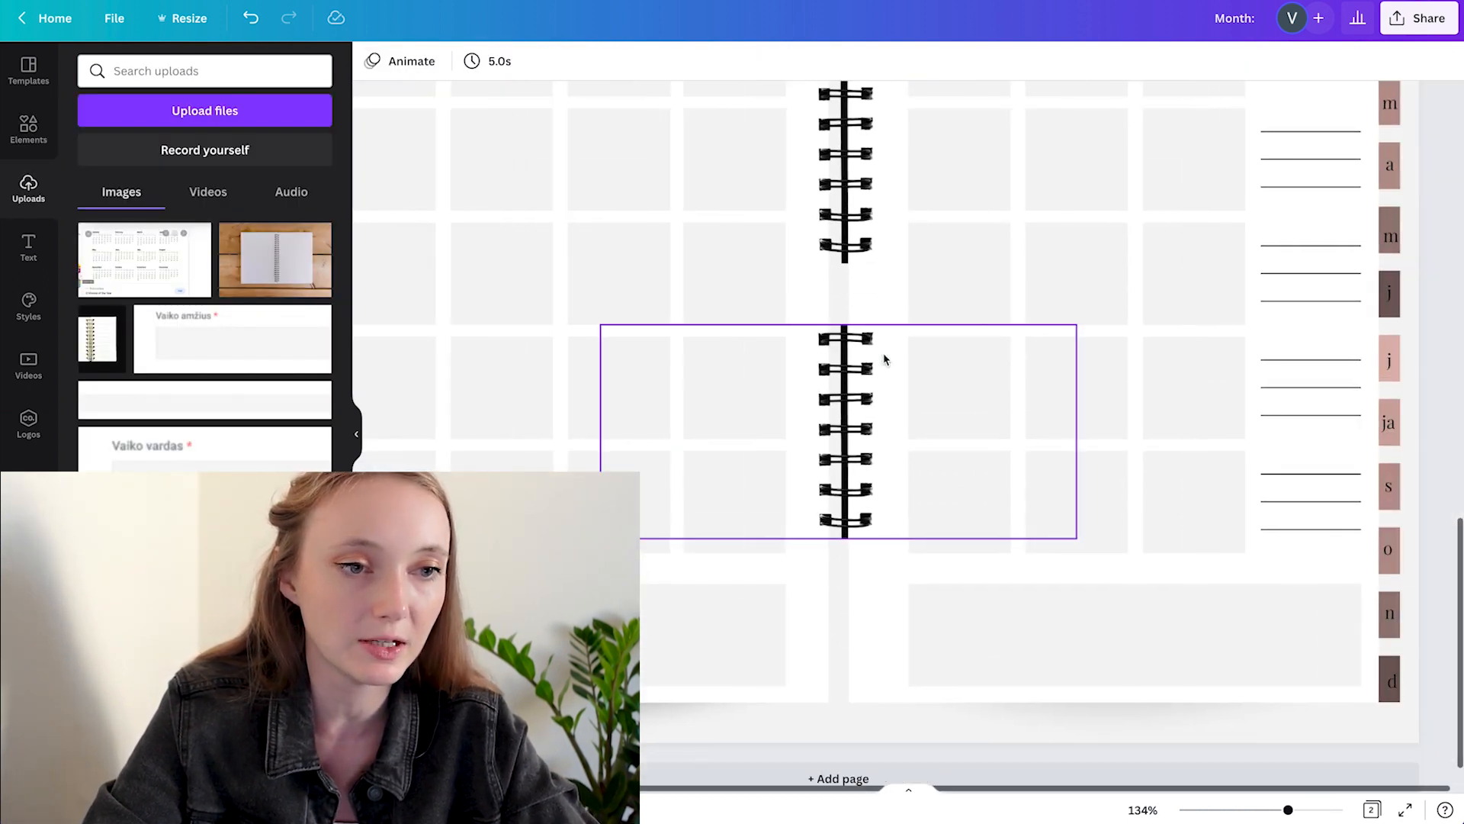
scroll(885, 359, up, 2)
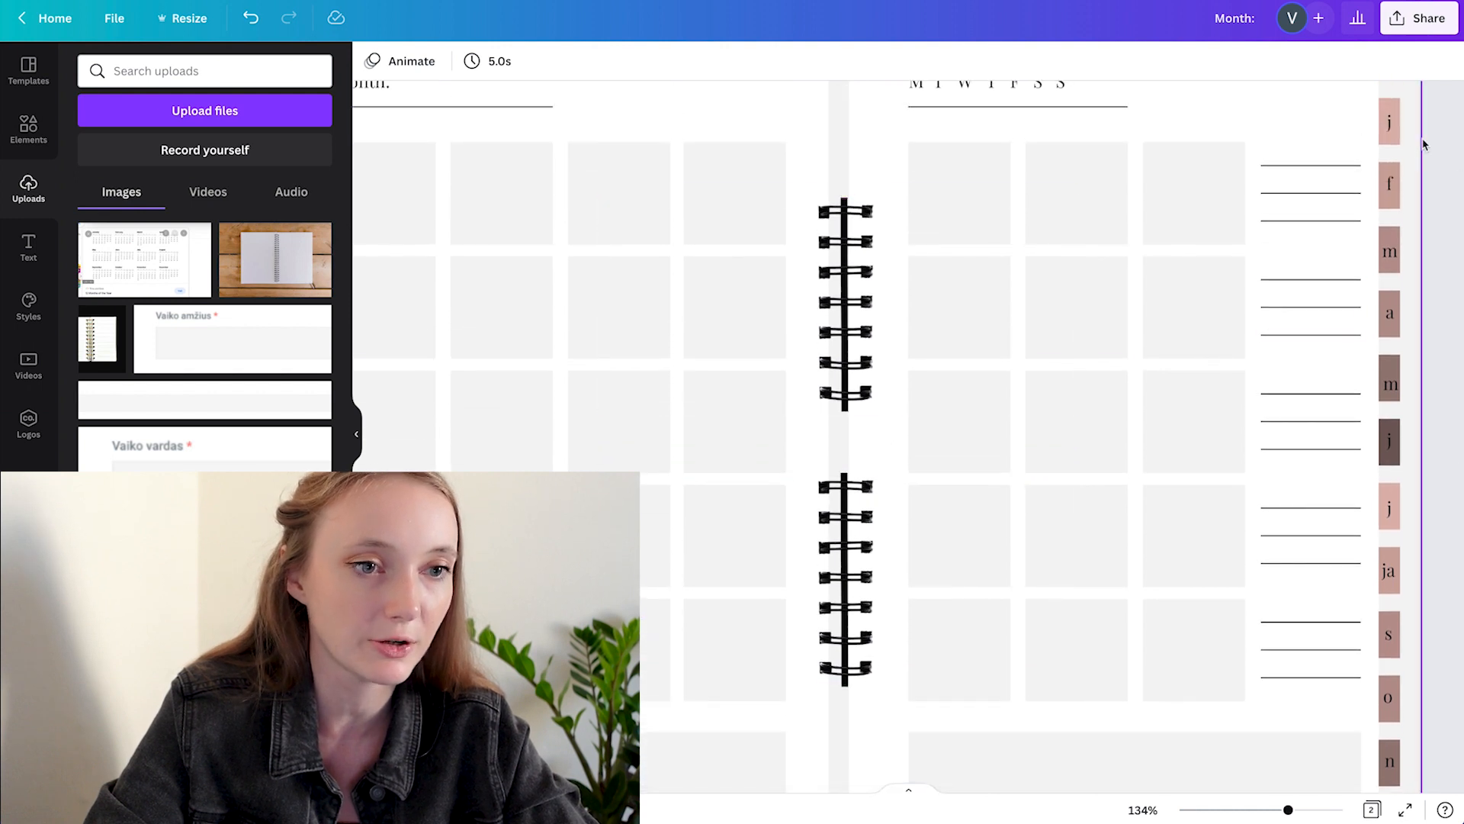
drag(1390, 122, 1391, 122)
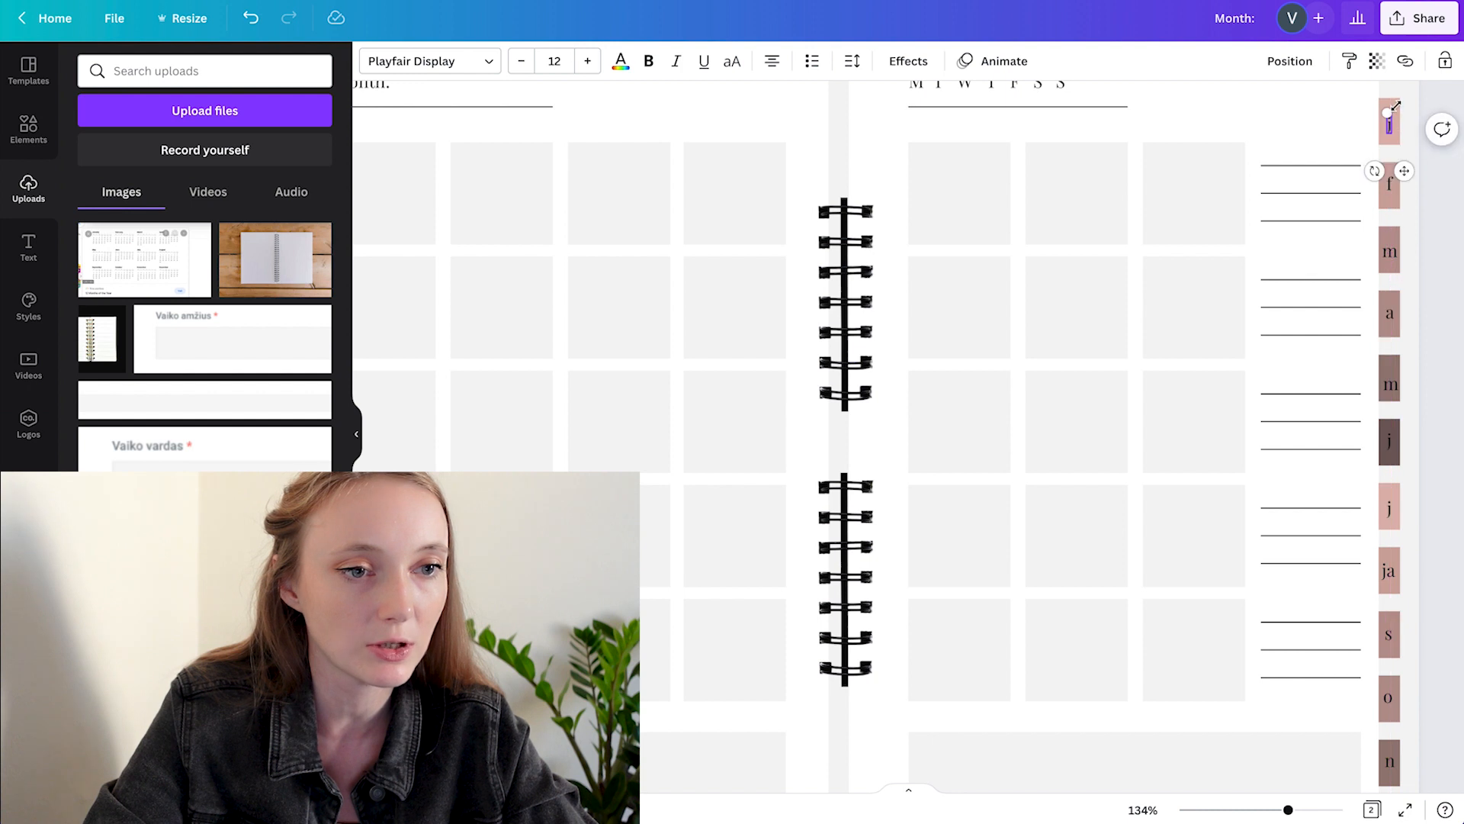
scroll(1390, 129, up, 5)
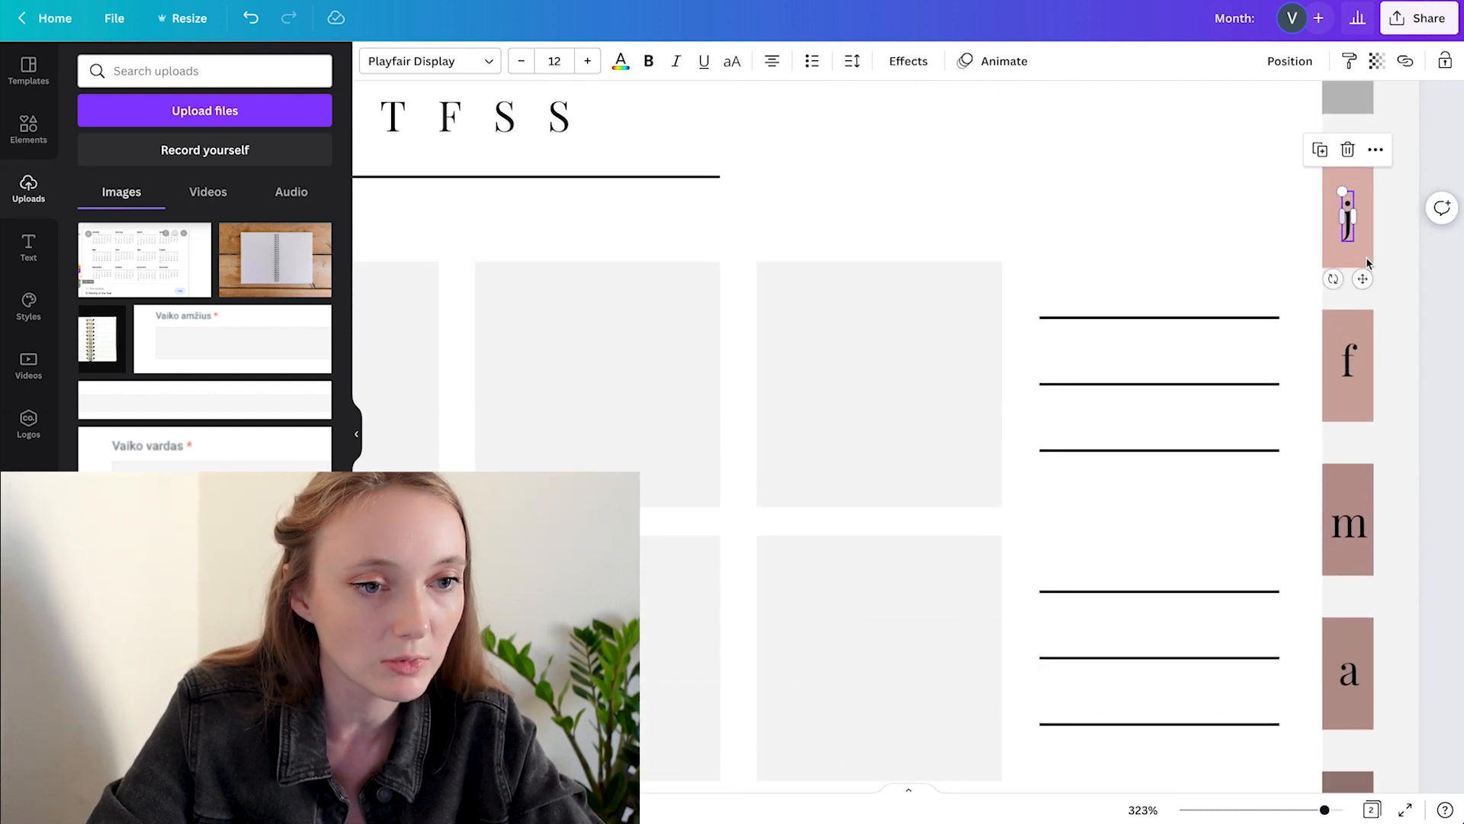
drag(1363, 277, 1363, 274)
- Centre the "d" on the last tab
scroll(1362, 274, down, 15)
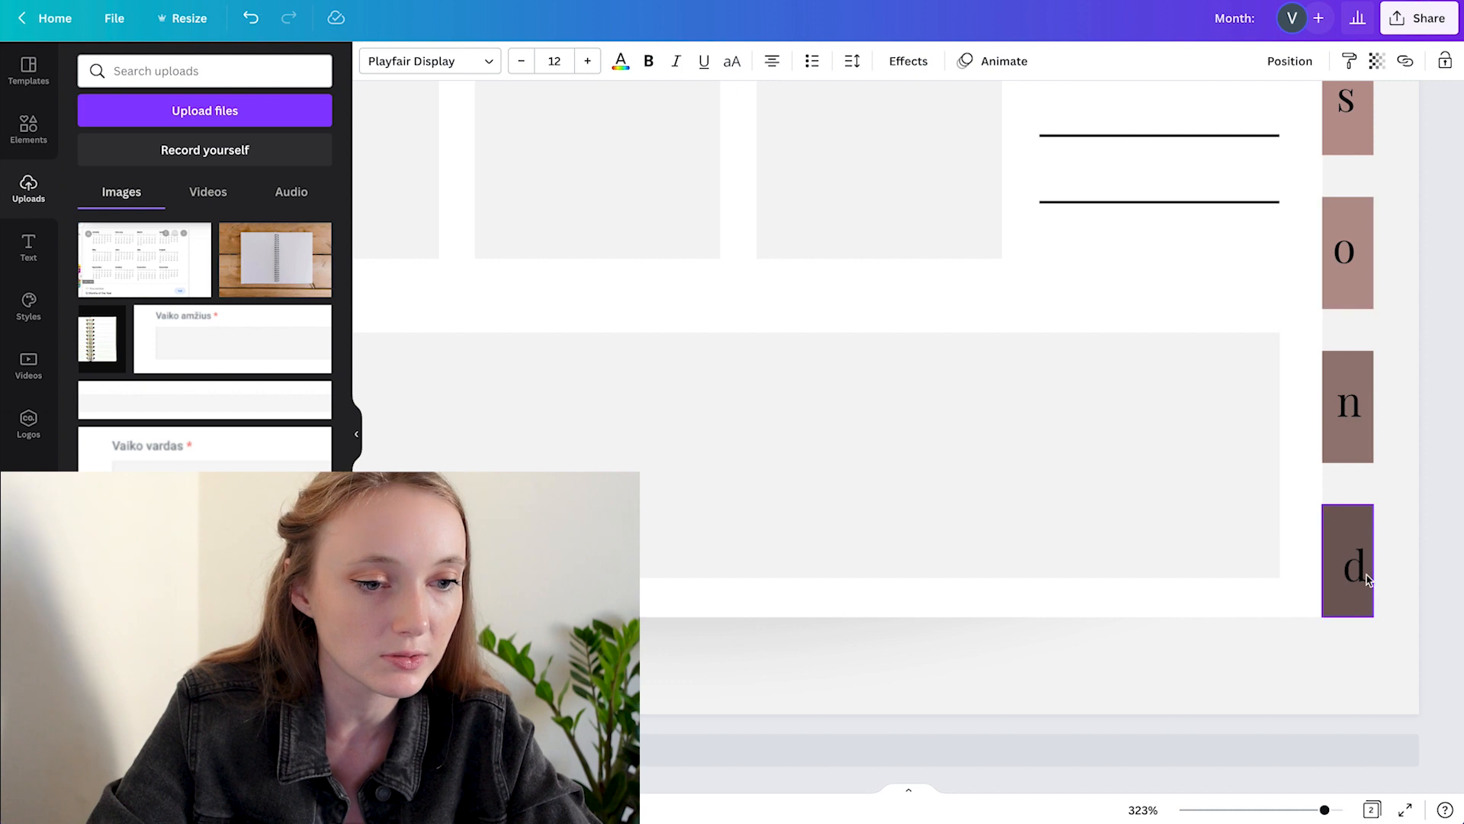
click(1367, 596)
drag(1370, 627, 1365, 620)
scroll(1347, 427, up, 1)
scroll(1347, 427, down, 5)
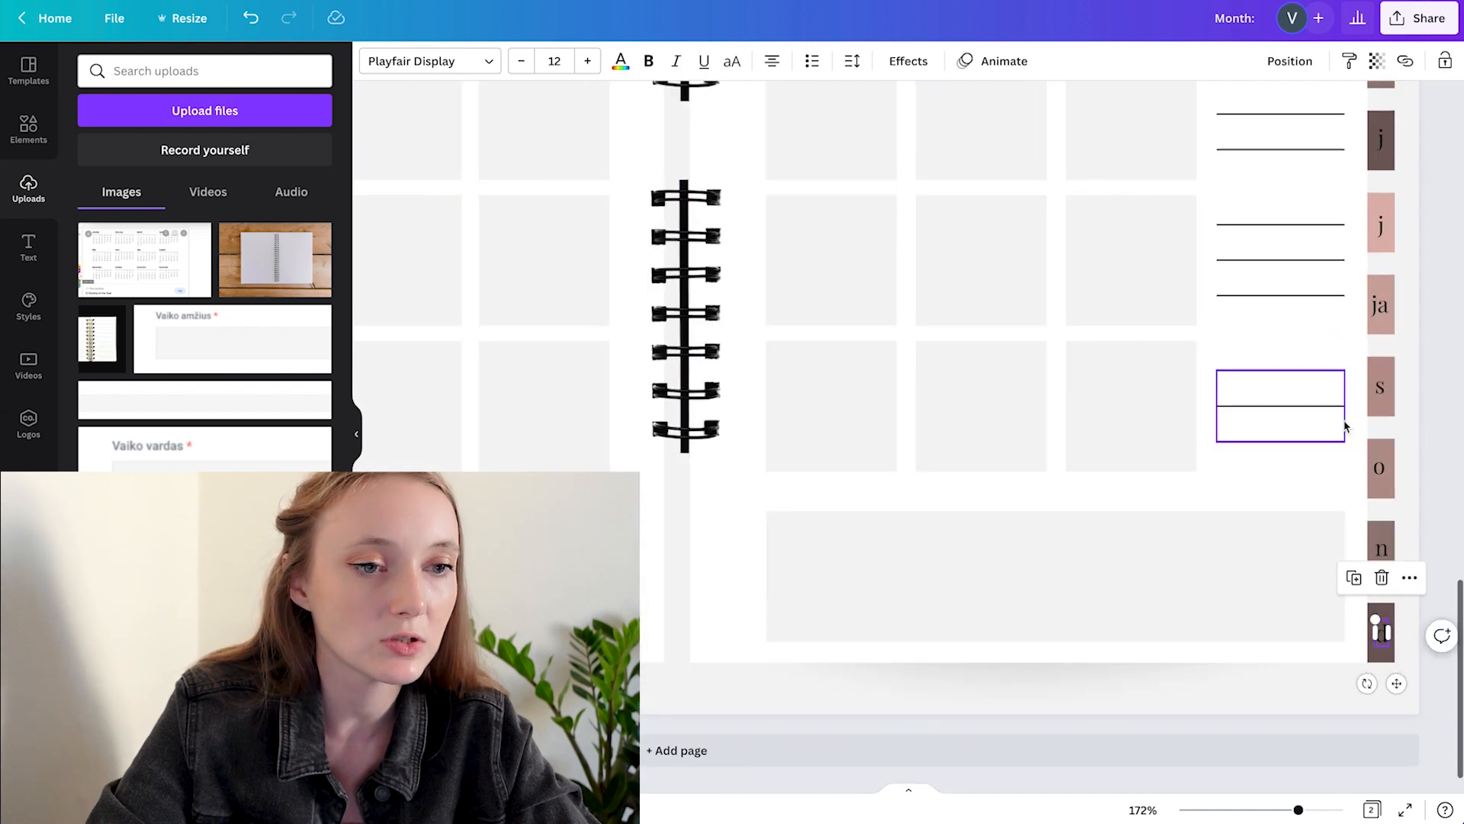
- Select the month tabs with their letters and check how the letters line up along the whole column
drag(1208, 348, 1169, 692)
scroll(1287, 542, up, 5)
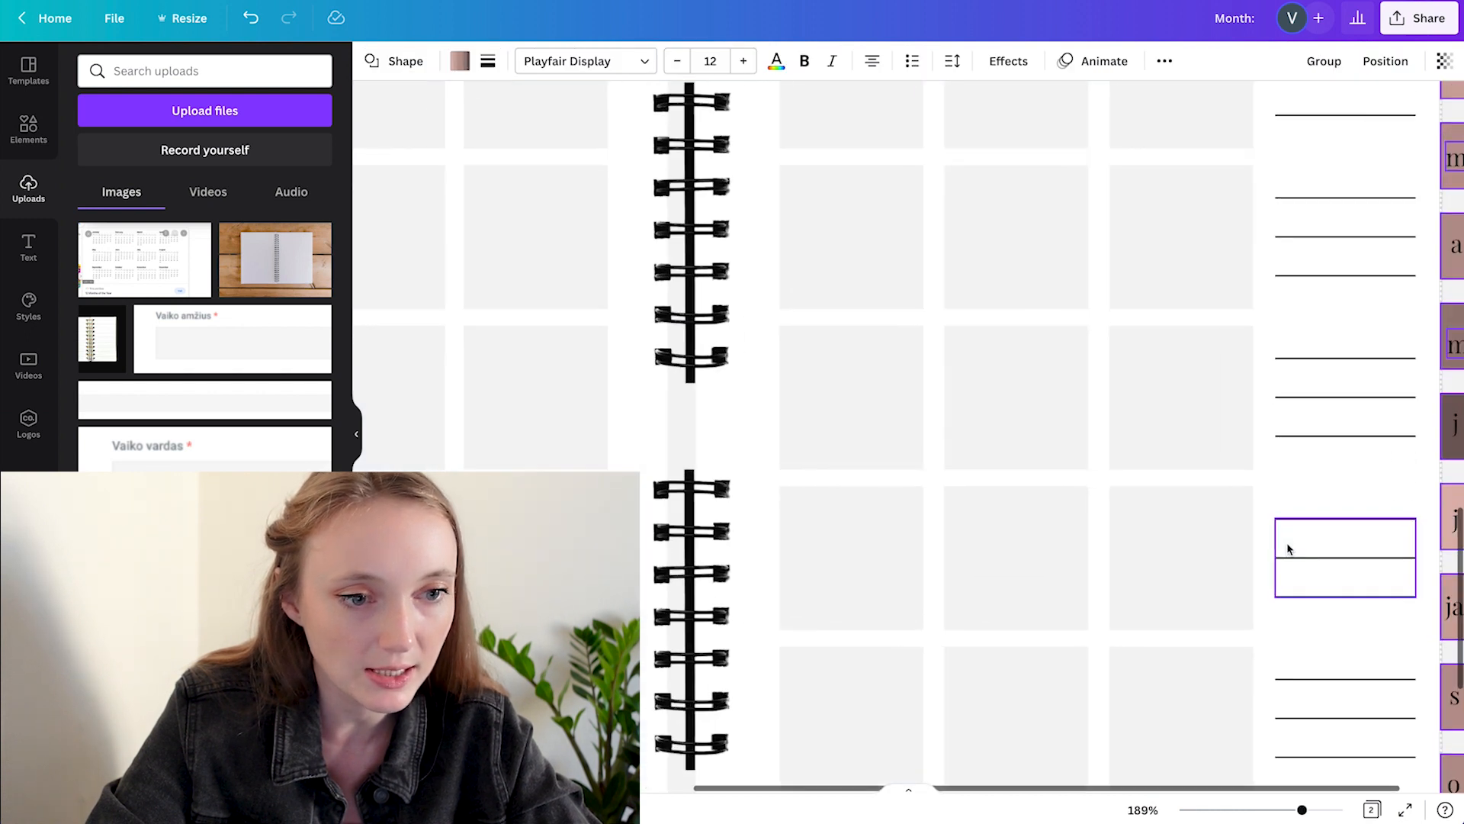
scroll(1289, 546, right, 2)
scroll(1286, 546, left, 1)
scroll(1386, 410, up, 4)
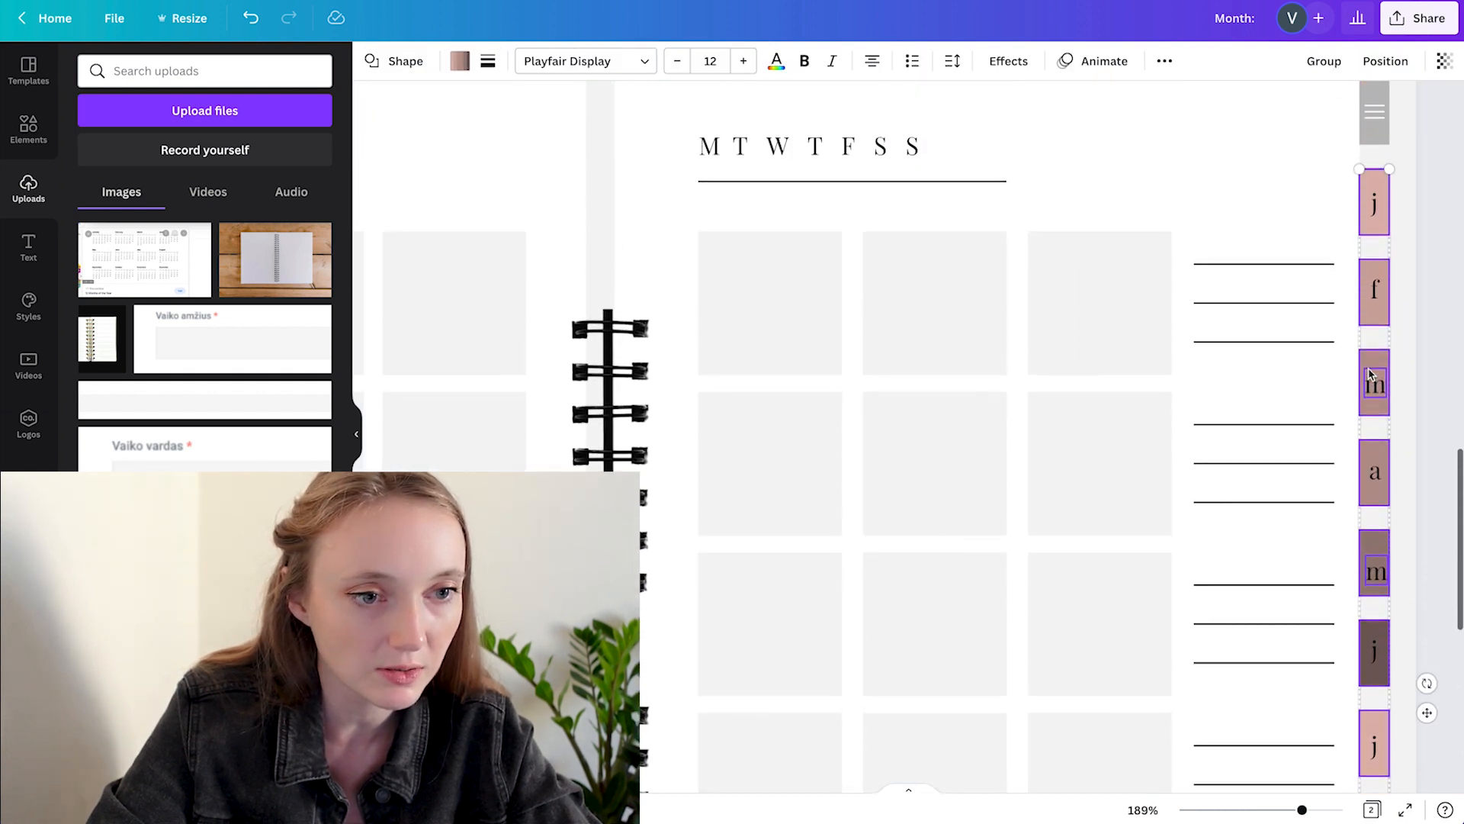
scroll(1401, 505, down, 4)
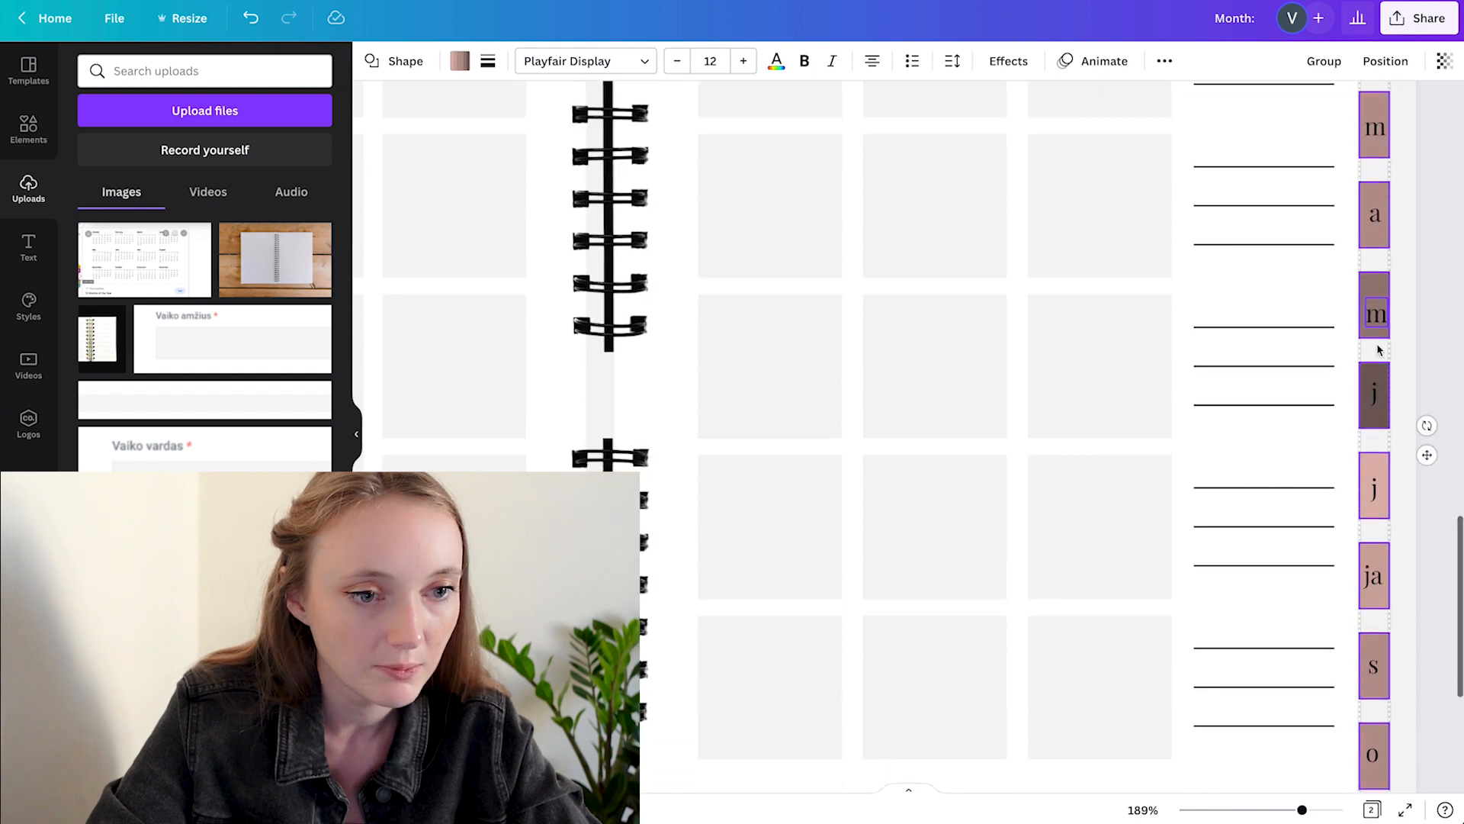
click(1319, 495)
scroll(1320, 494, down, 4)
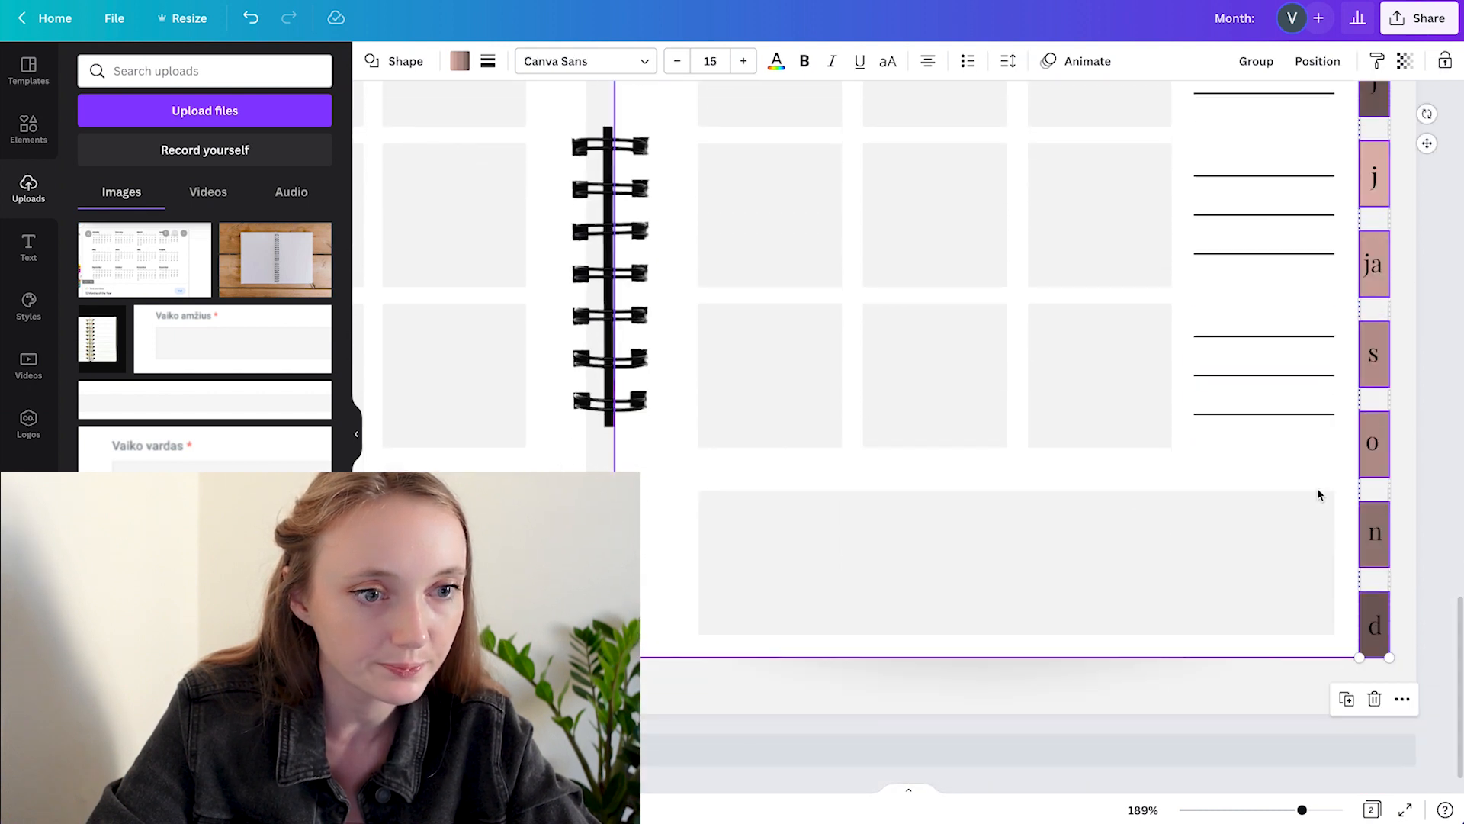
- Correct the "ja" label on the ninth tab to "j"
click(1445, 62)
click(1376, 265)
double_click(1378, 266)
click(1438, 300)
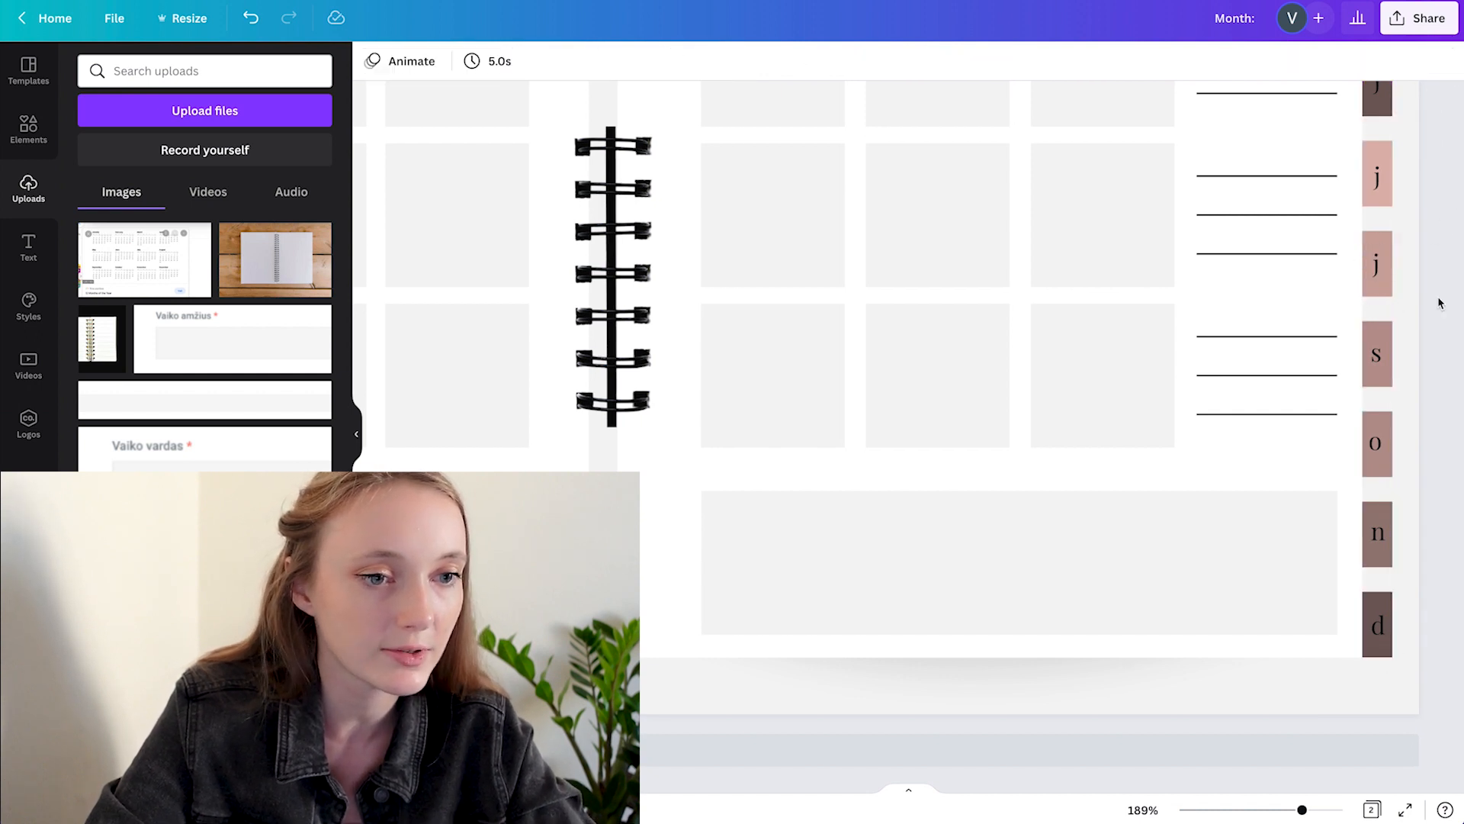
- Select all twelve month letters on the side tabs and align them to a common vertical centre line
scroll(1439, 304, down, 5)
drag(1356, 153, 1296, 684)
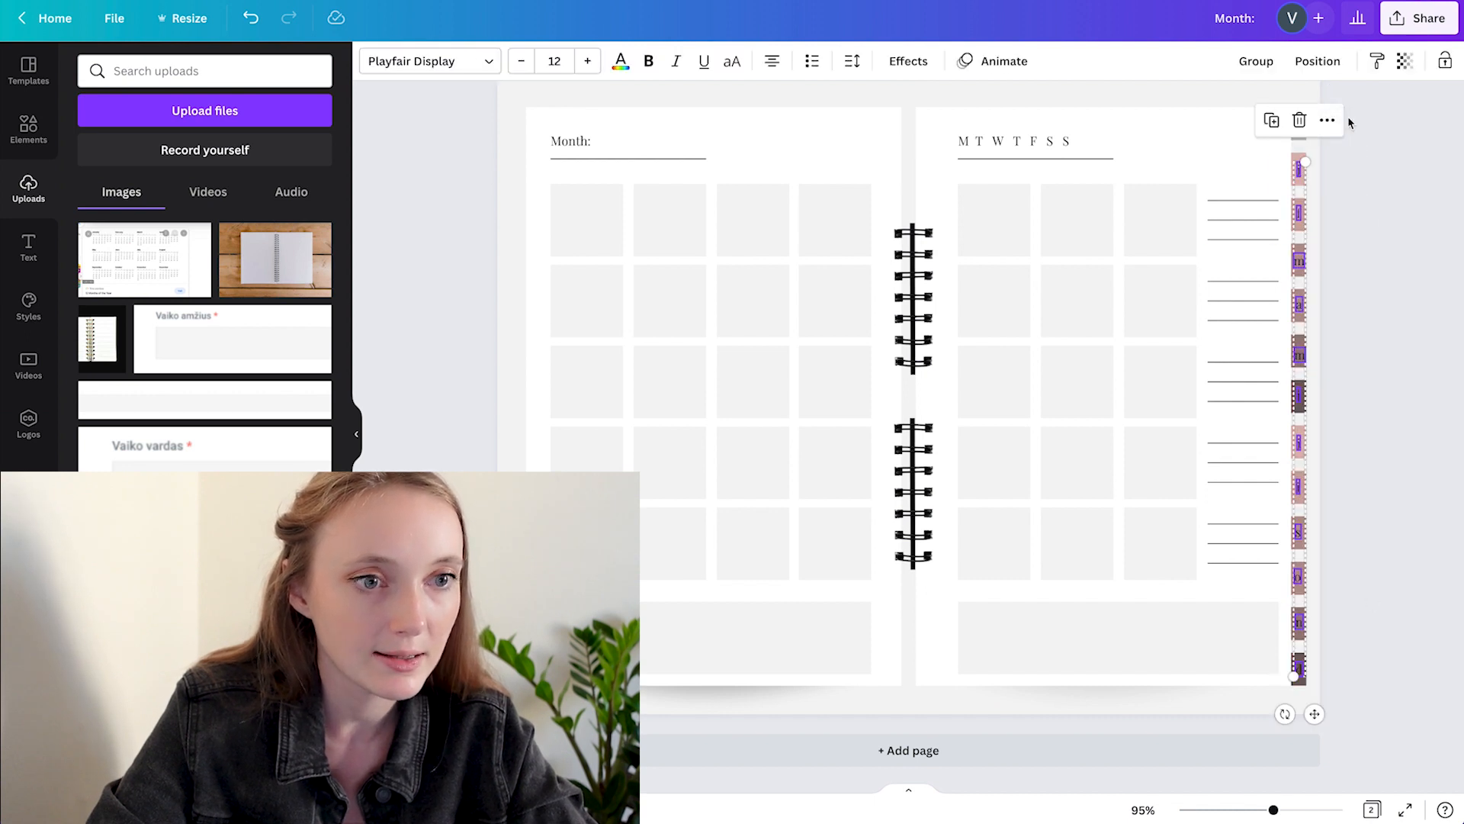
click(1317, 61)
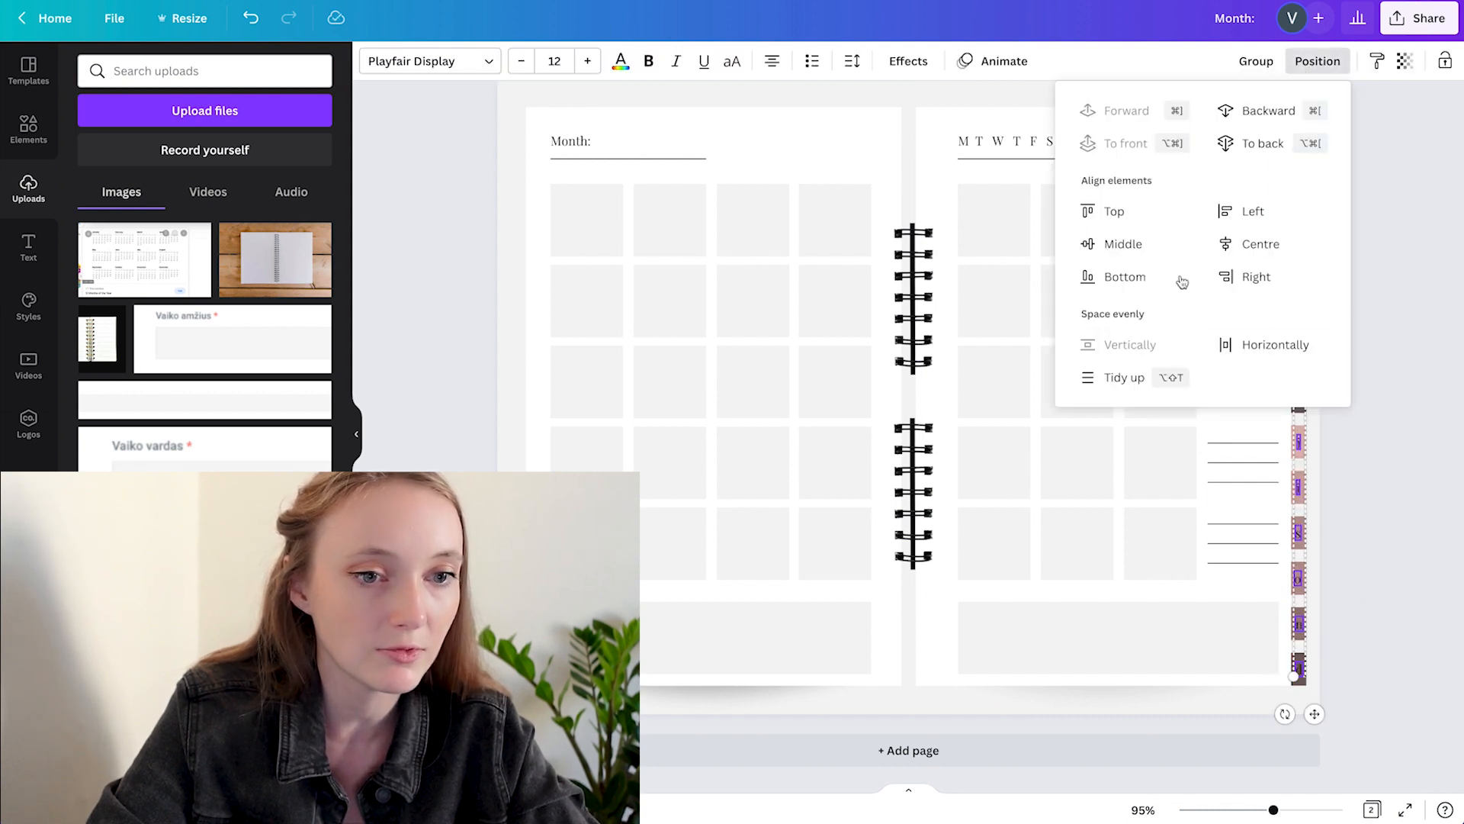
click(1245, 246)
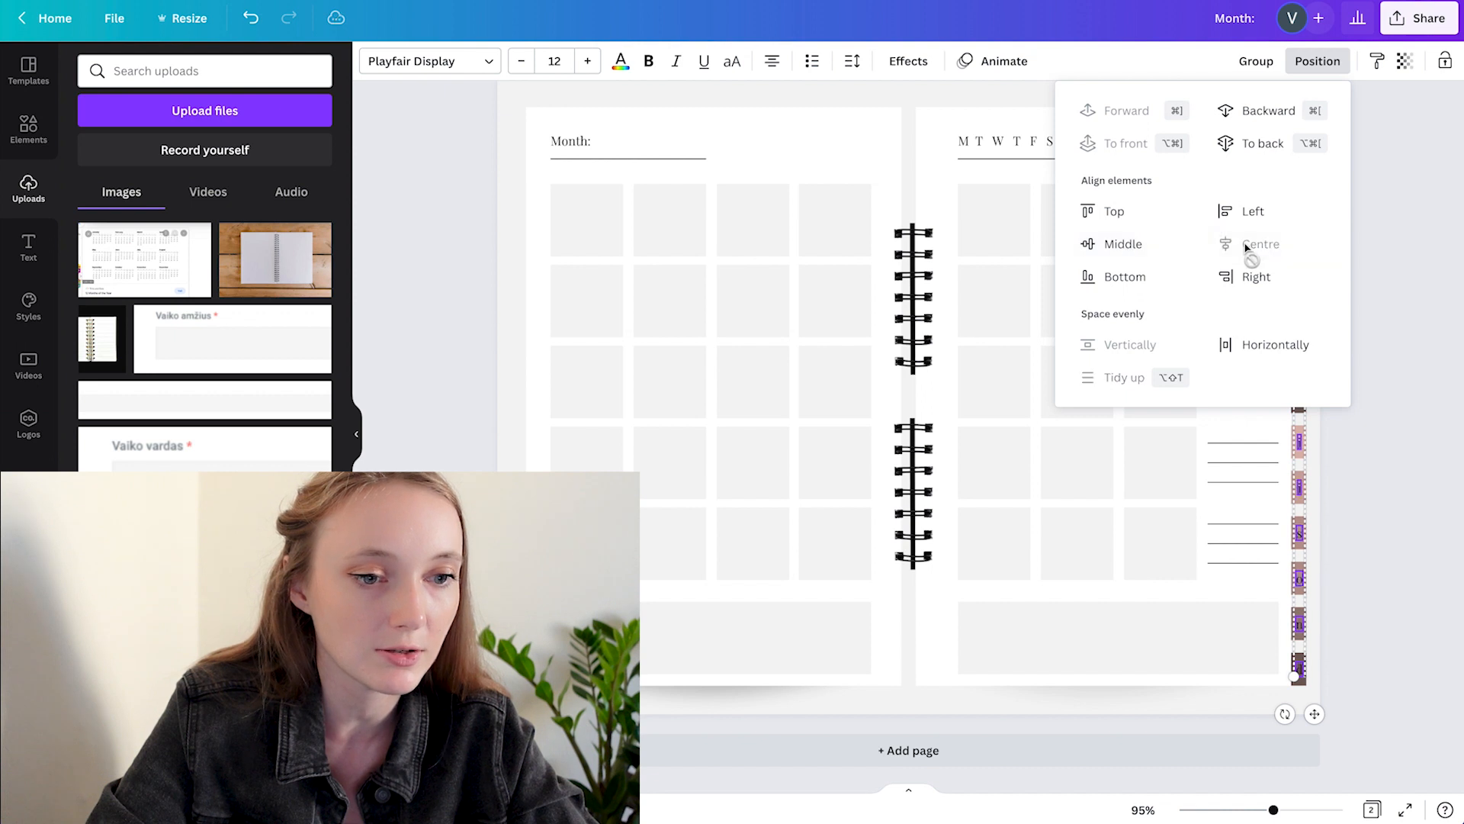
click(1401, 438)
- Recolour all twelve month letters on the side tabs white
drag(1344, 690, 1293, 147)
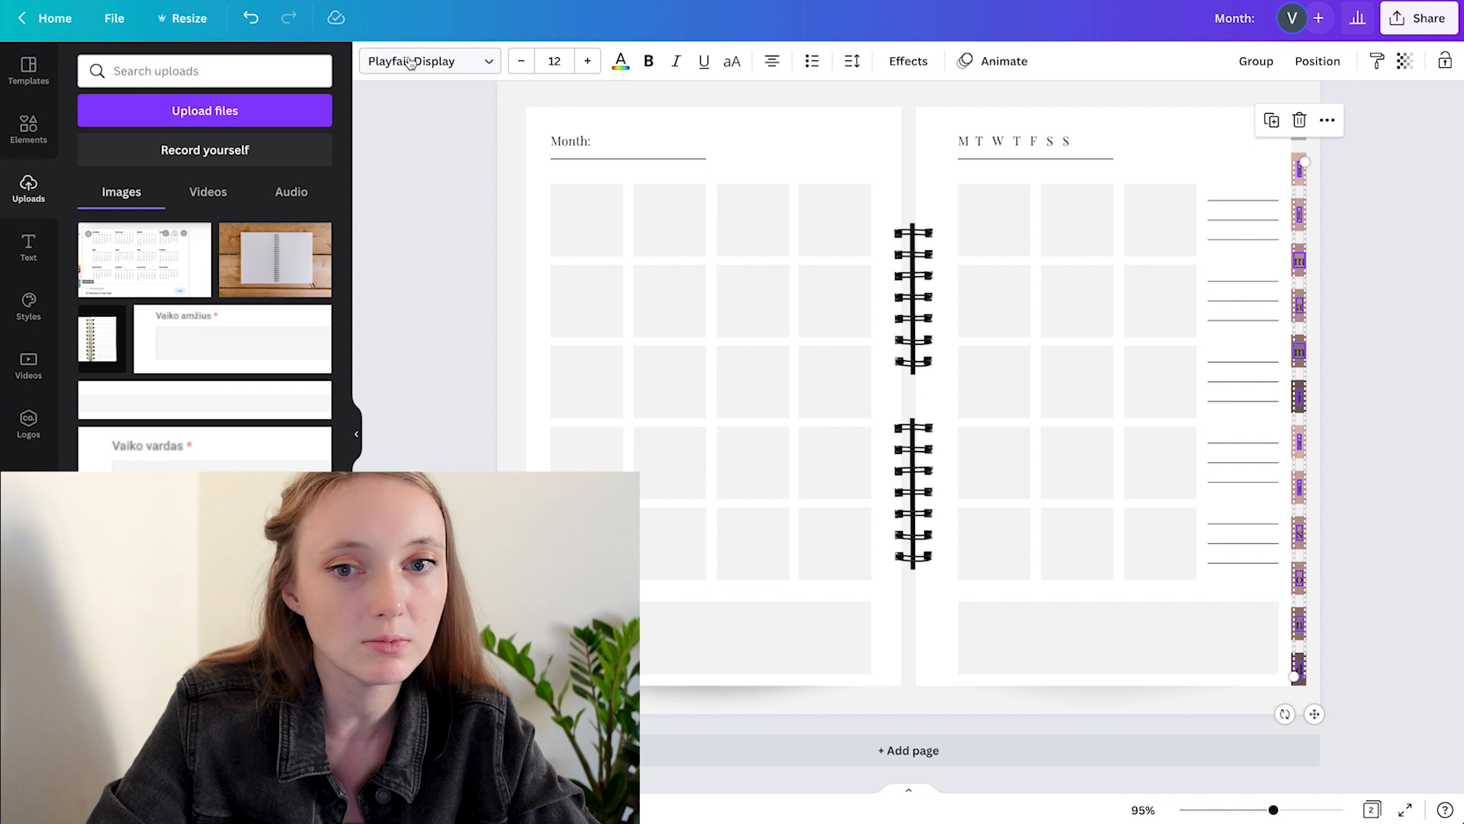
click(621, 61)
click(271, 186)
click(1407, 277)
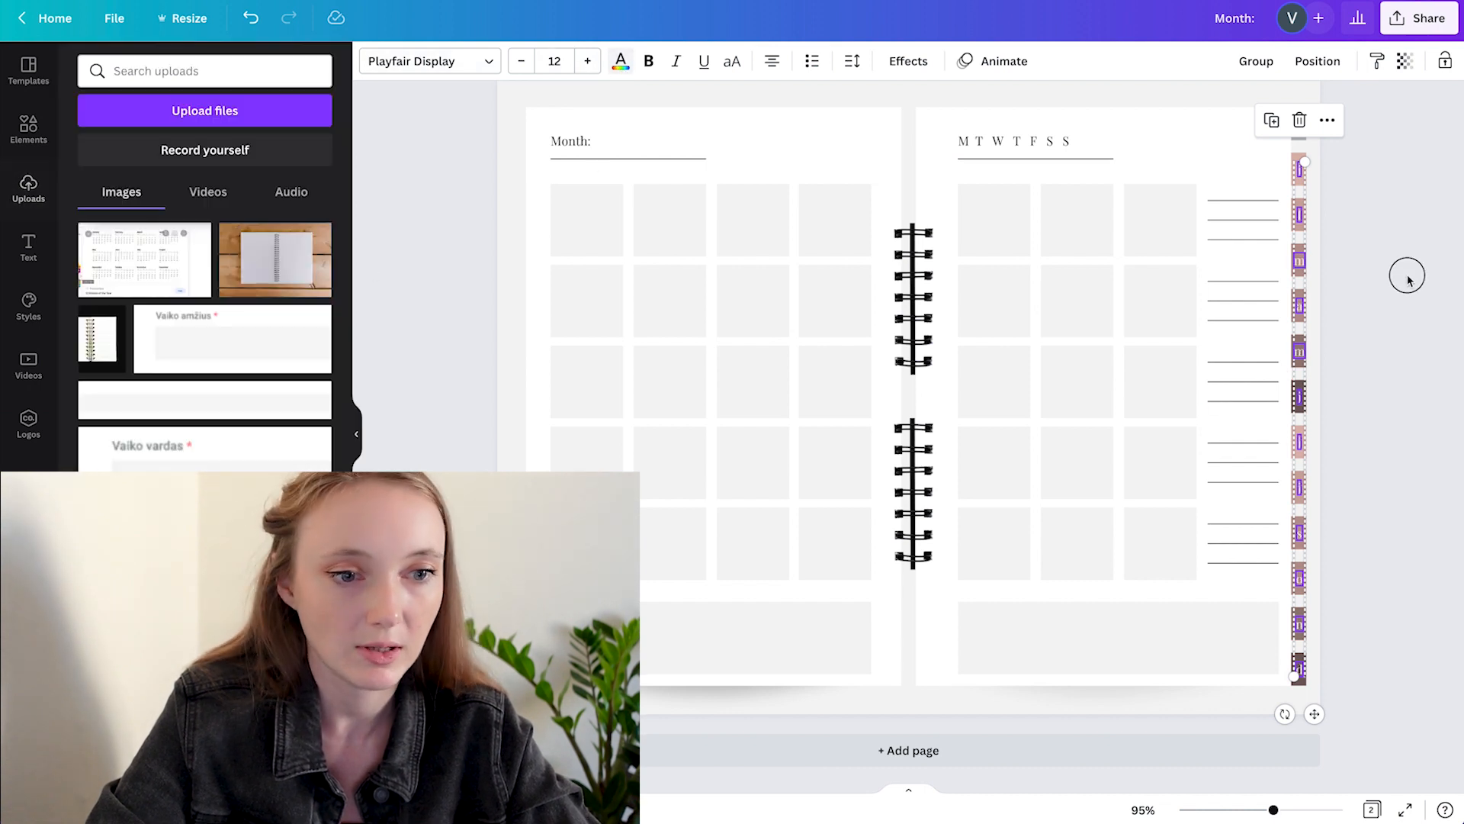
scroll(1409, 280, down, 5)
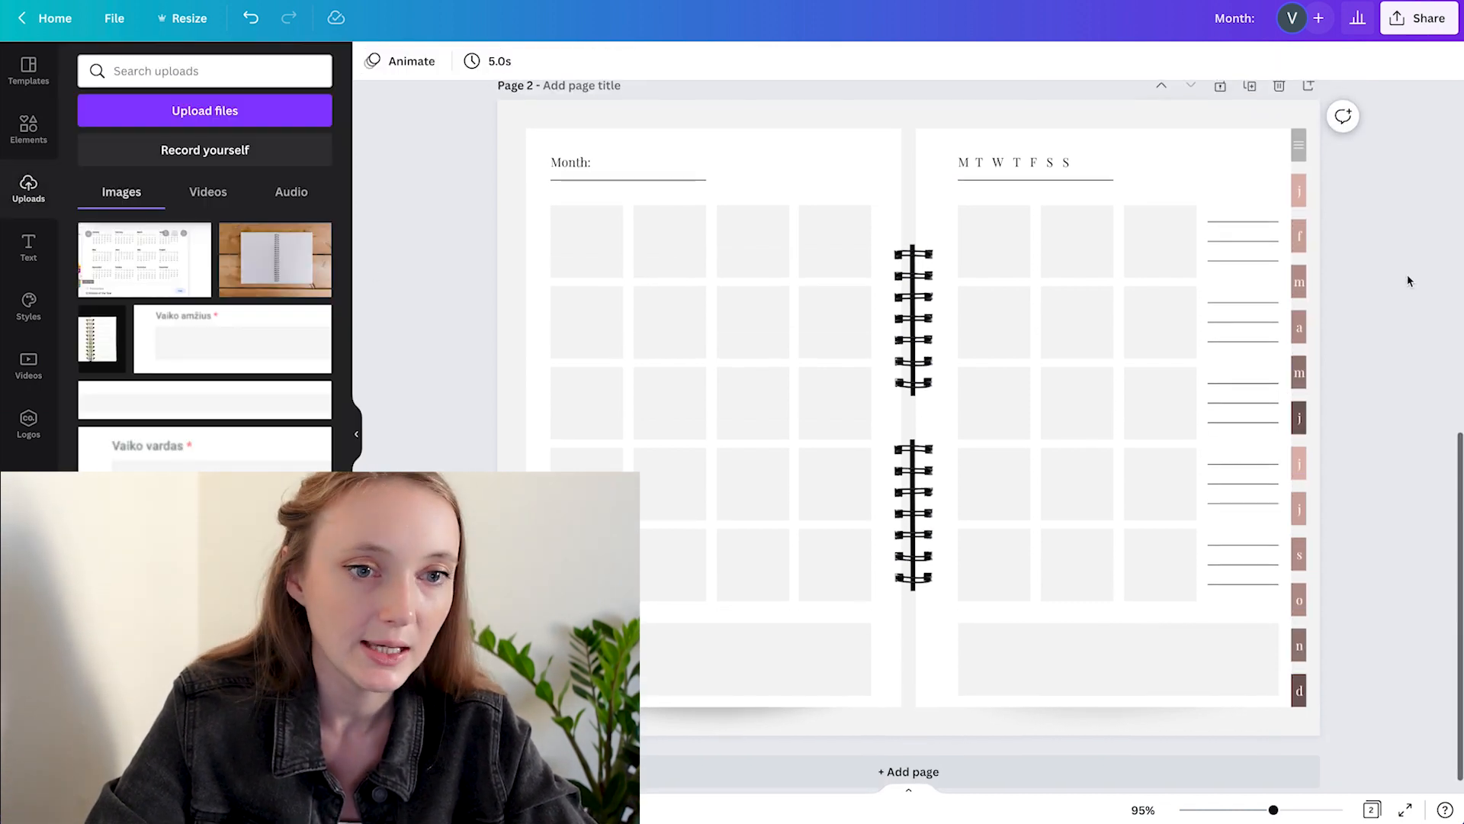
- Download only page 2 of the planner as a PNG
scroll(1386, 306, up, 8)
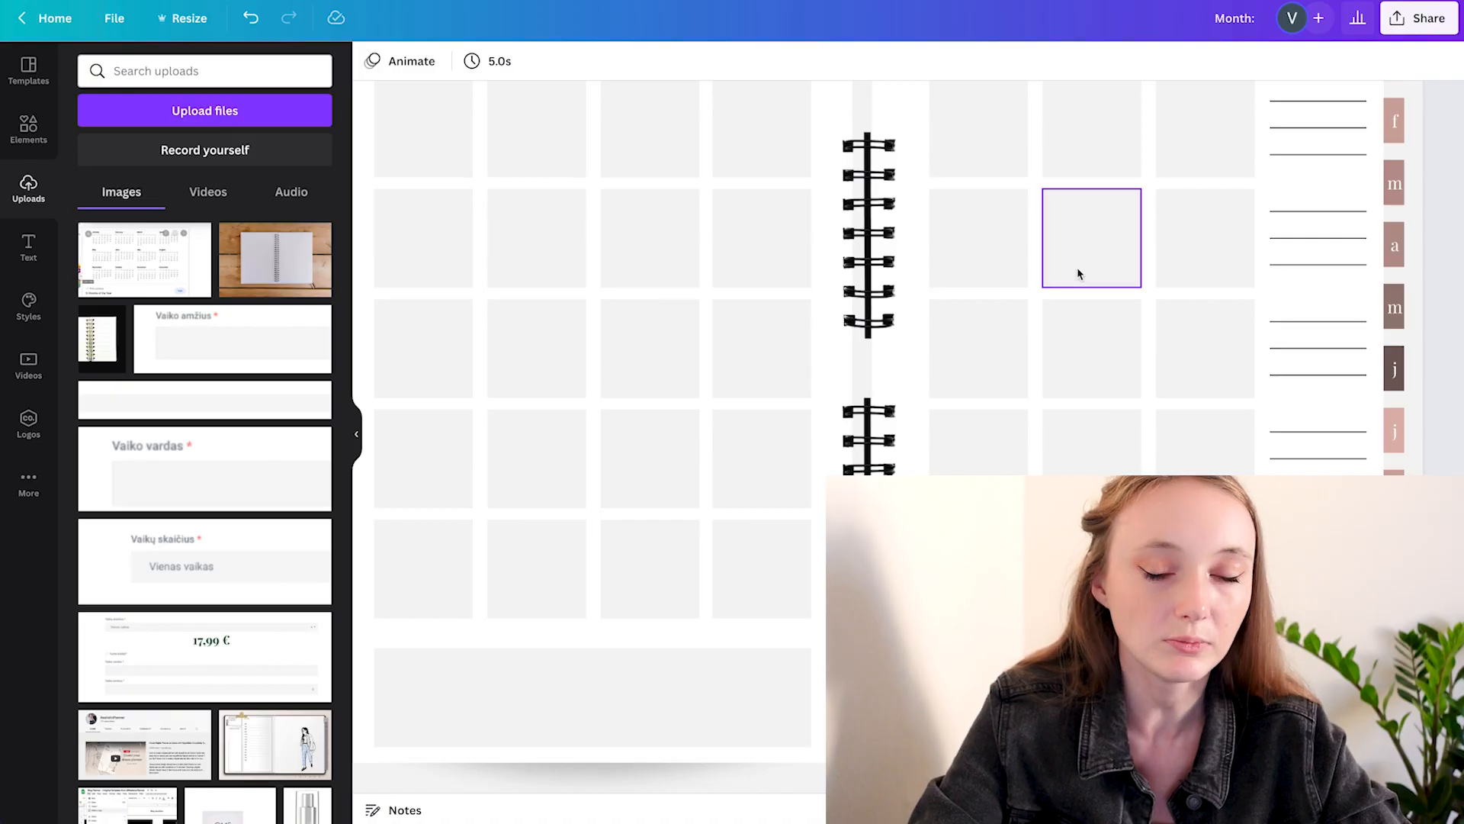
scroll(1078, 273, down, 5)
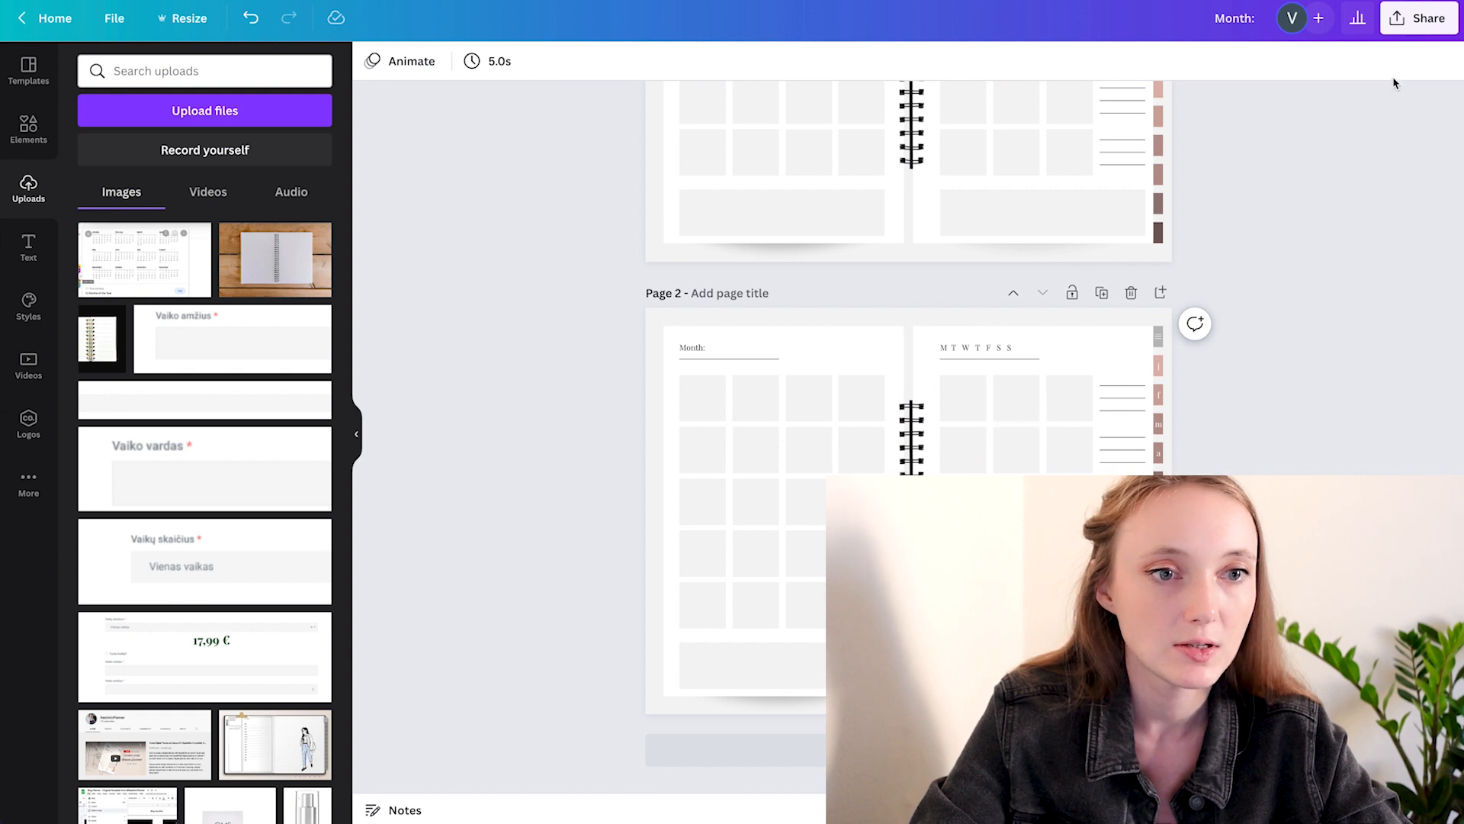
click(1418, 20)
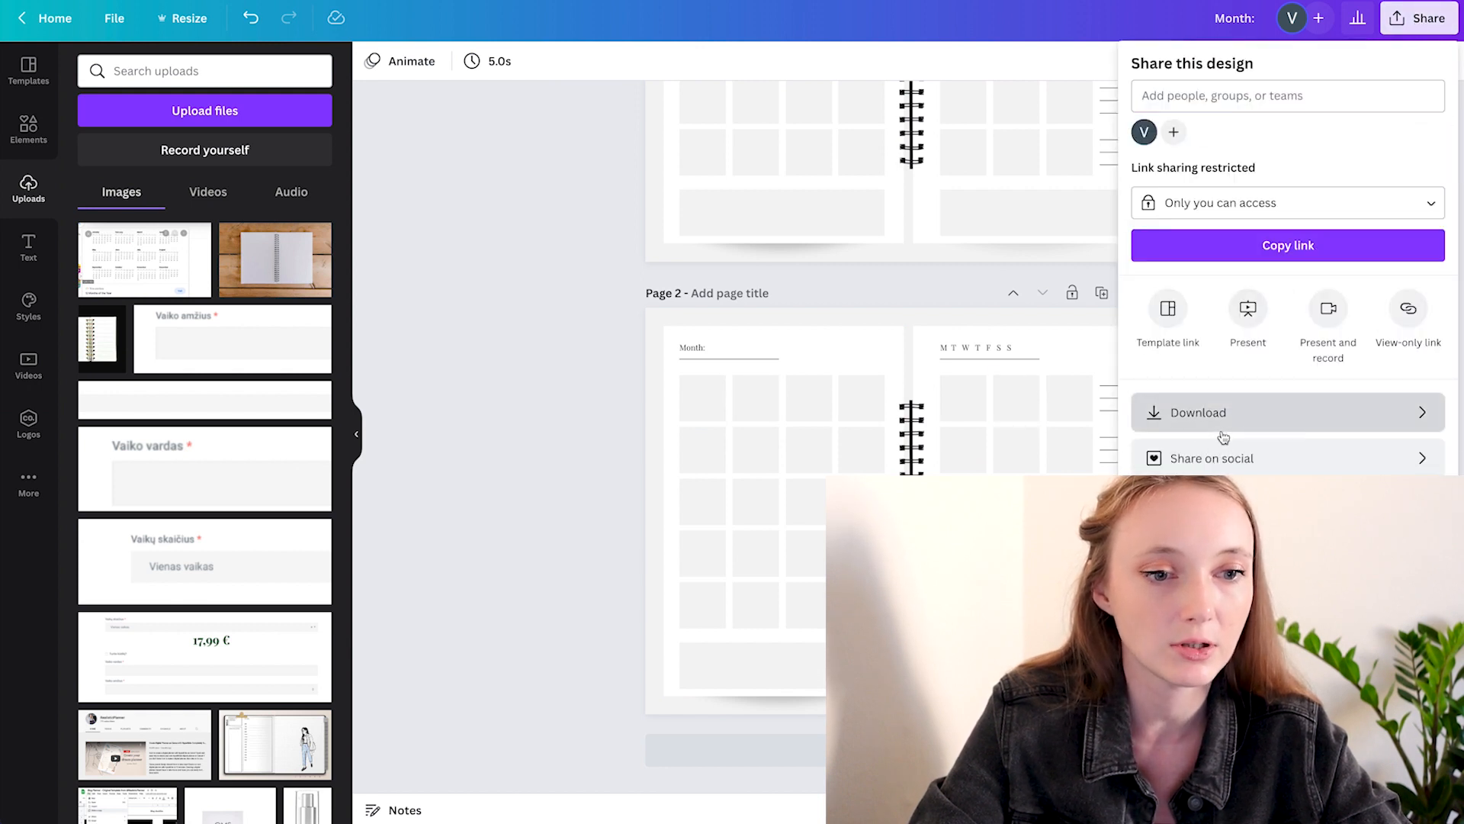
click(1251, 411)
click(1428, 358)
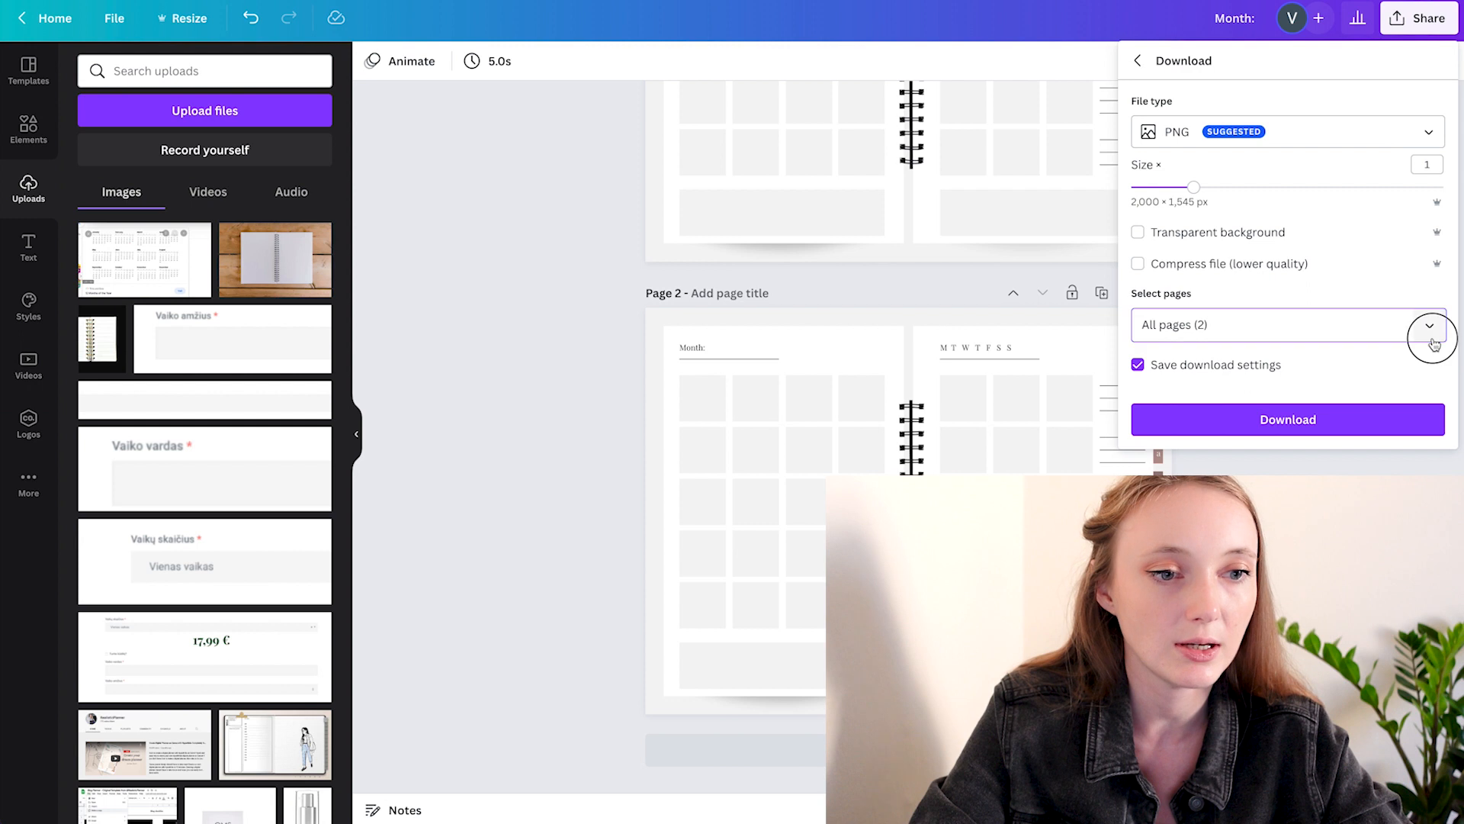
click(1428, 335)
click(1427, 372)
click(1426, 463)
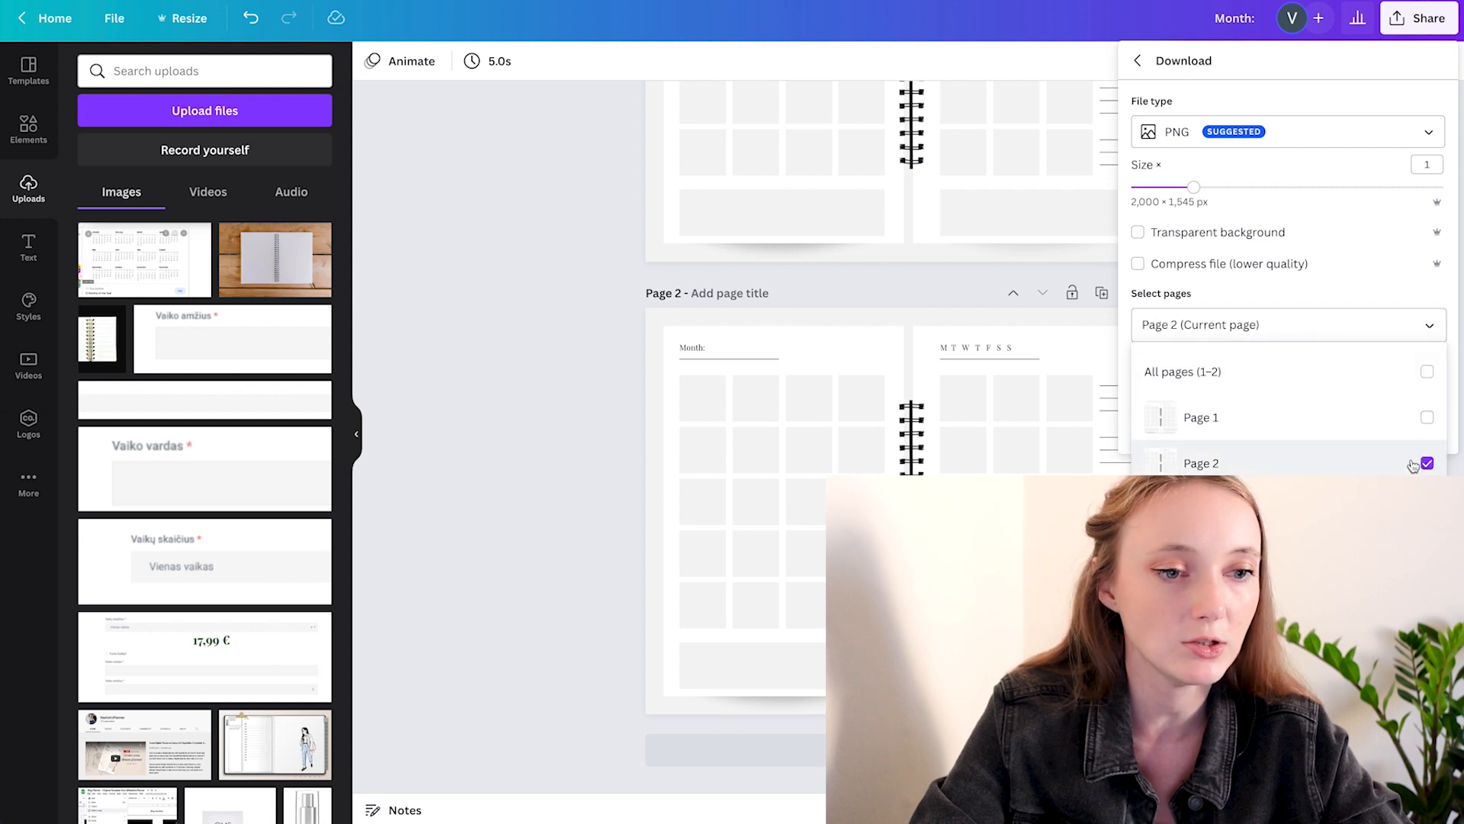
click(1288, 507)
click(1334, 432)
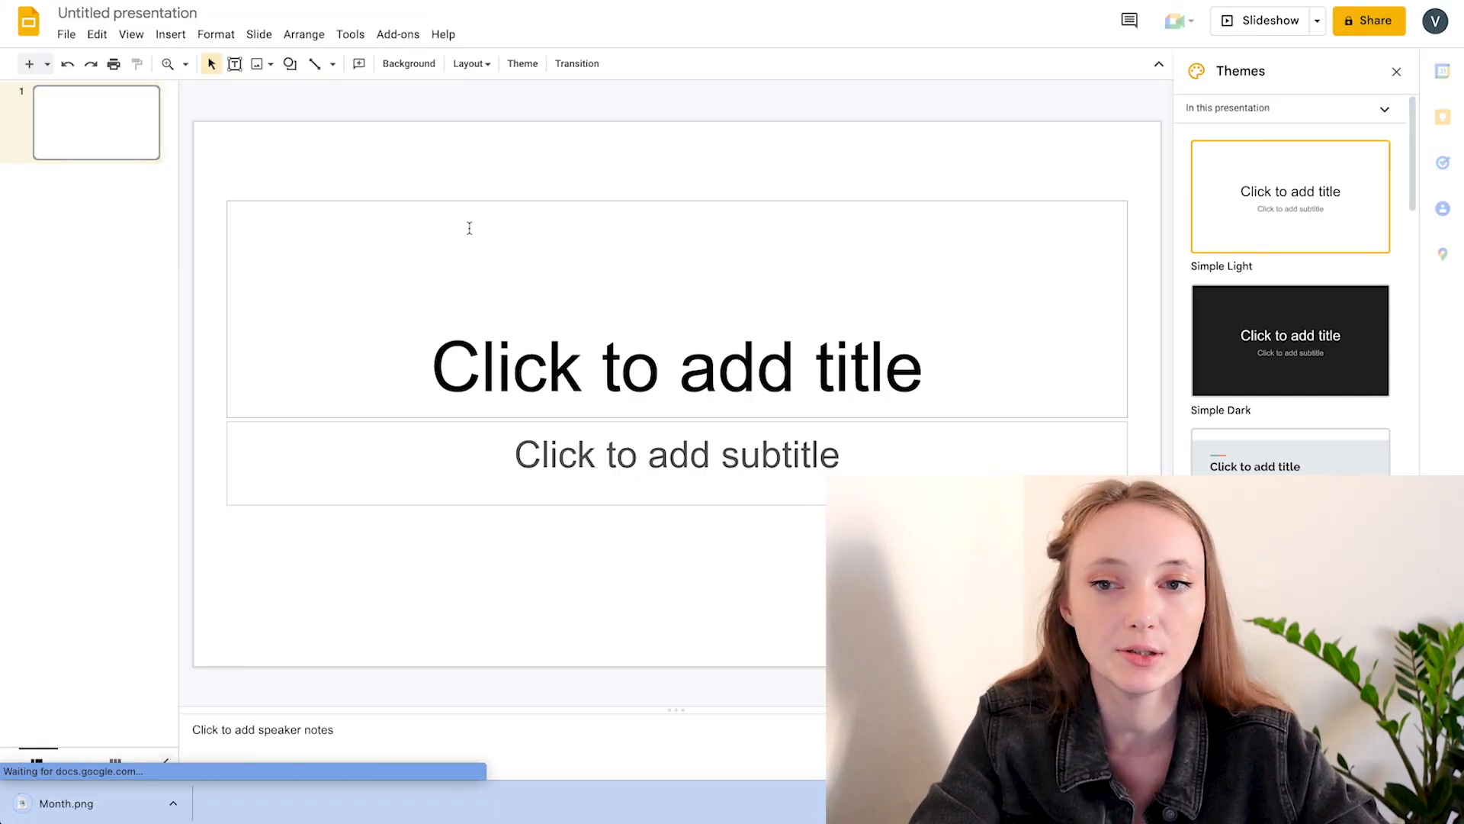
- In the untitled Google Slides presentation, set a custom page size of 11 × 8.5 inches
click(66, 36)
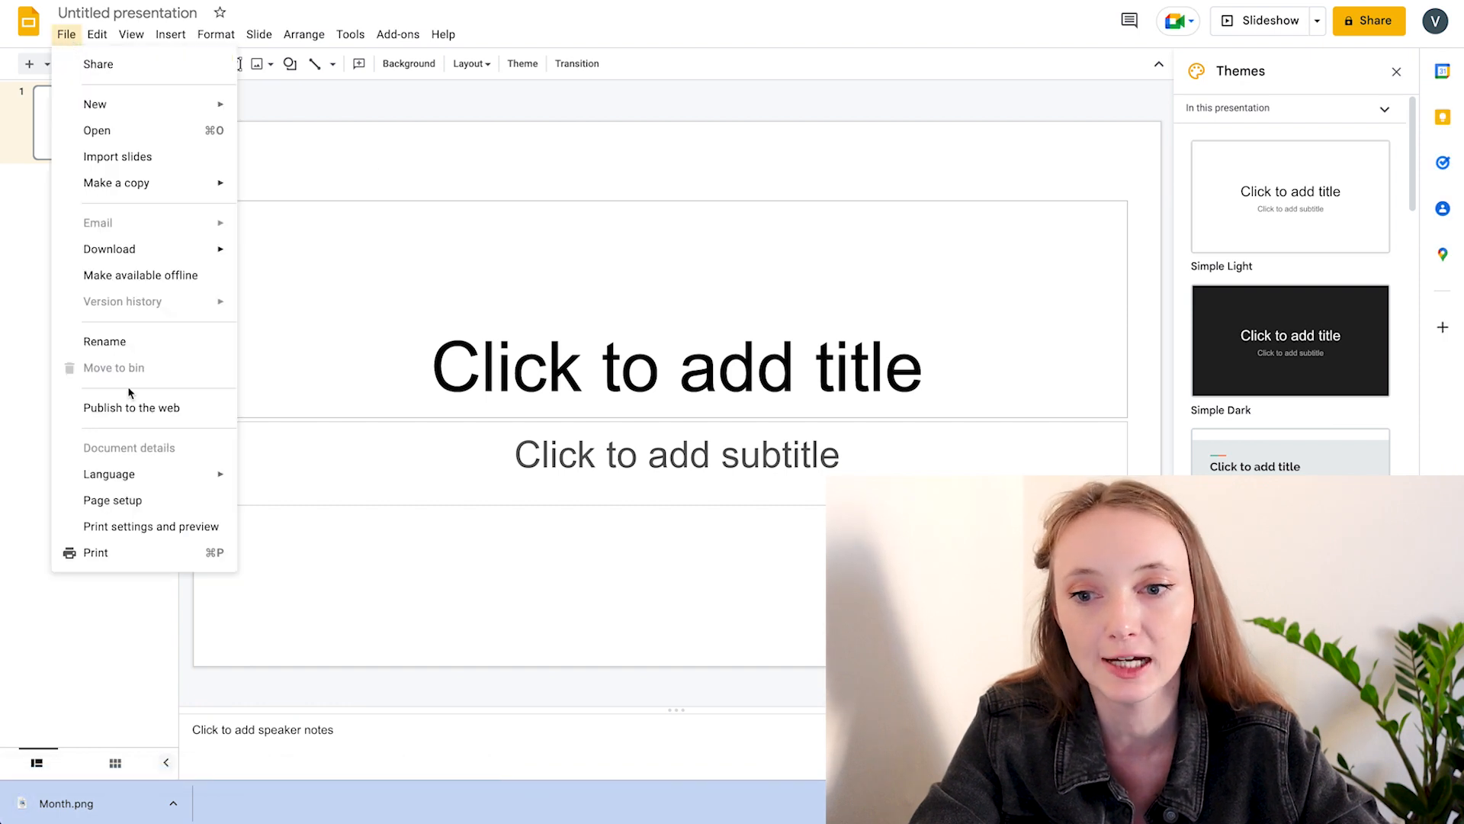
click(130, 503)
click(684, 386)
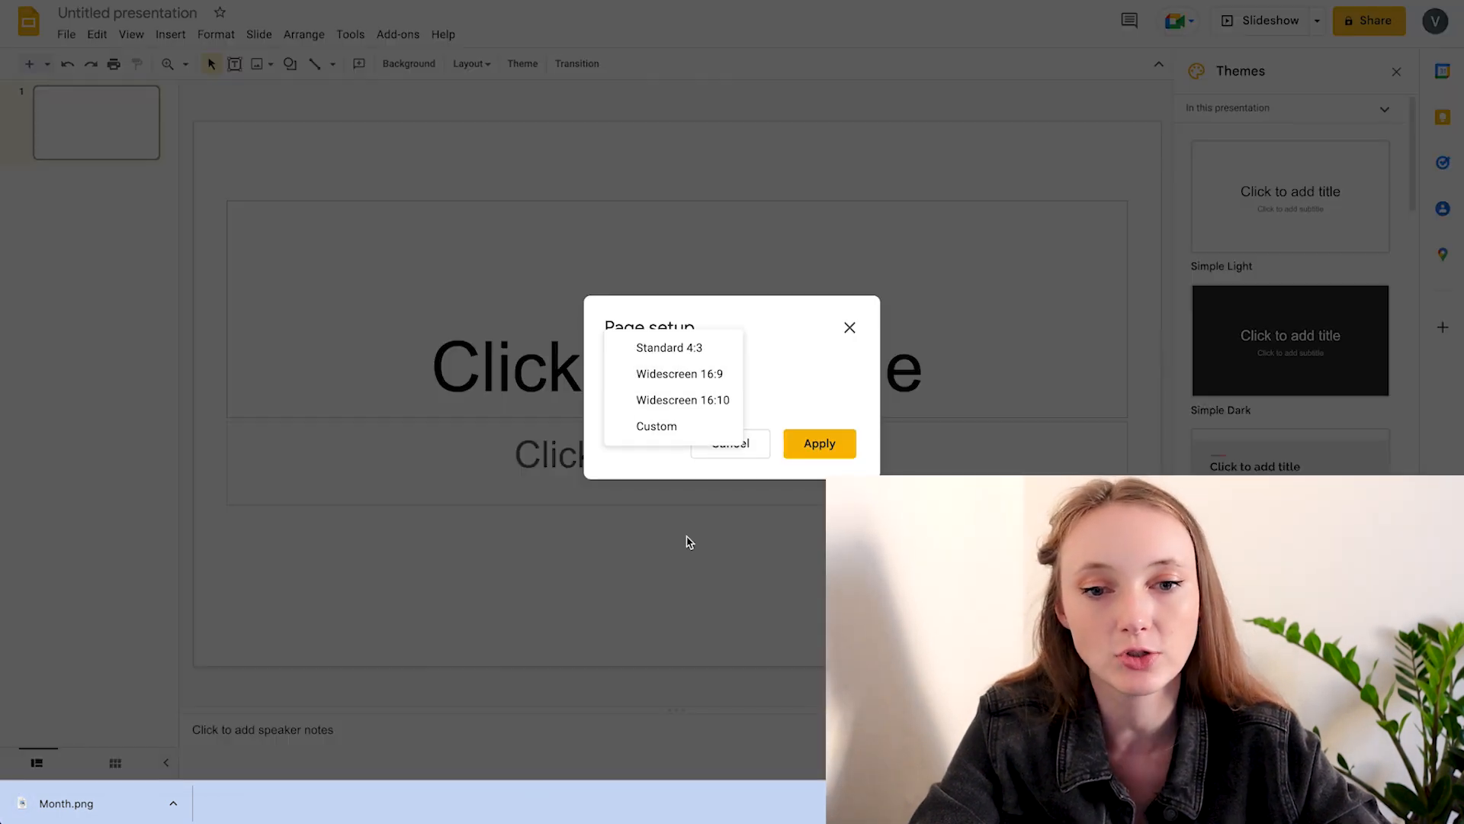
click(675, 438)
click(640, 422)
click(797, 419)
click(801, 390)
click(638, 416)
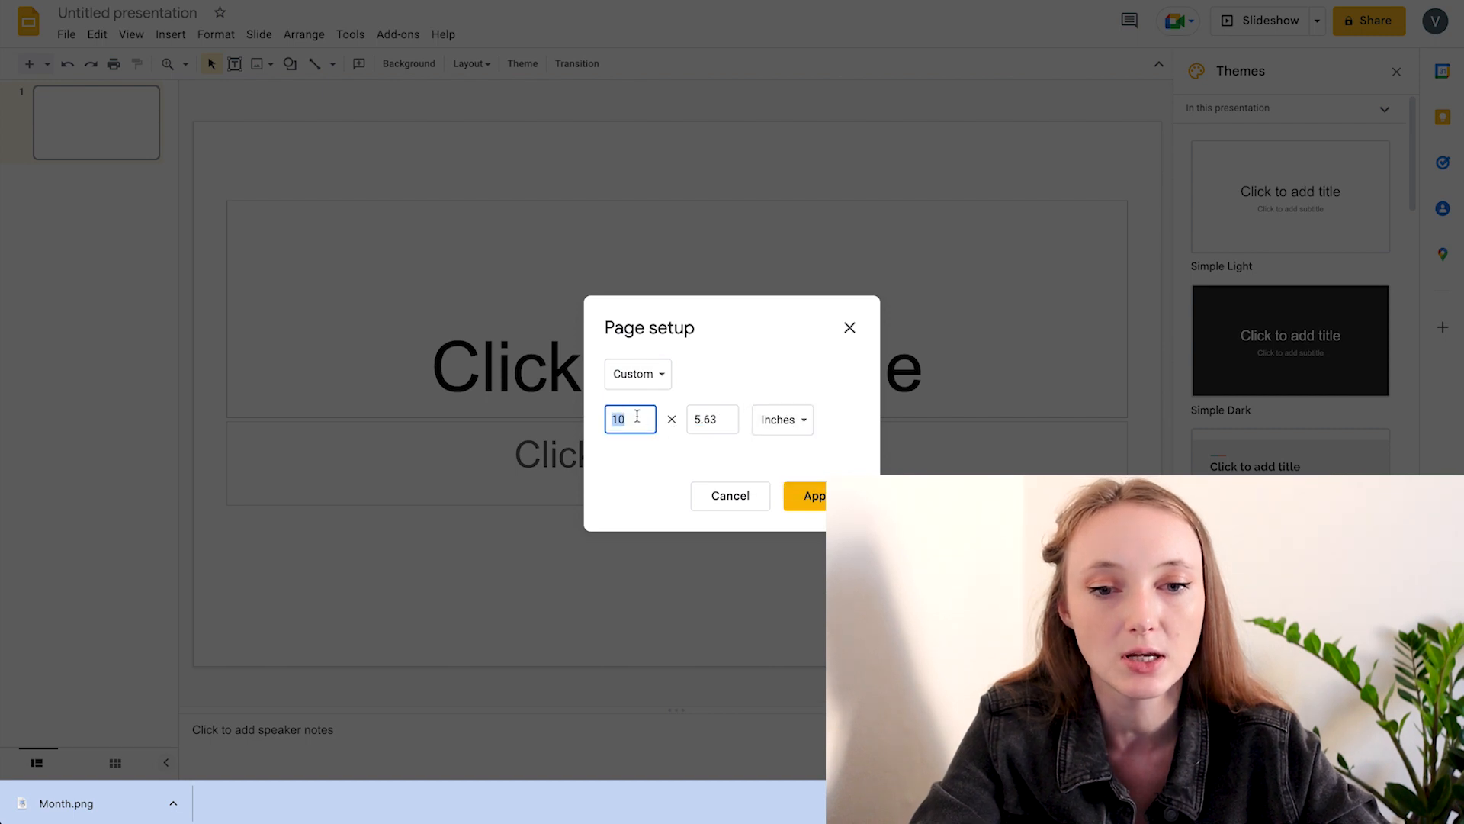
text(11)
click(716, 416)
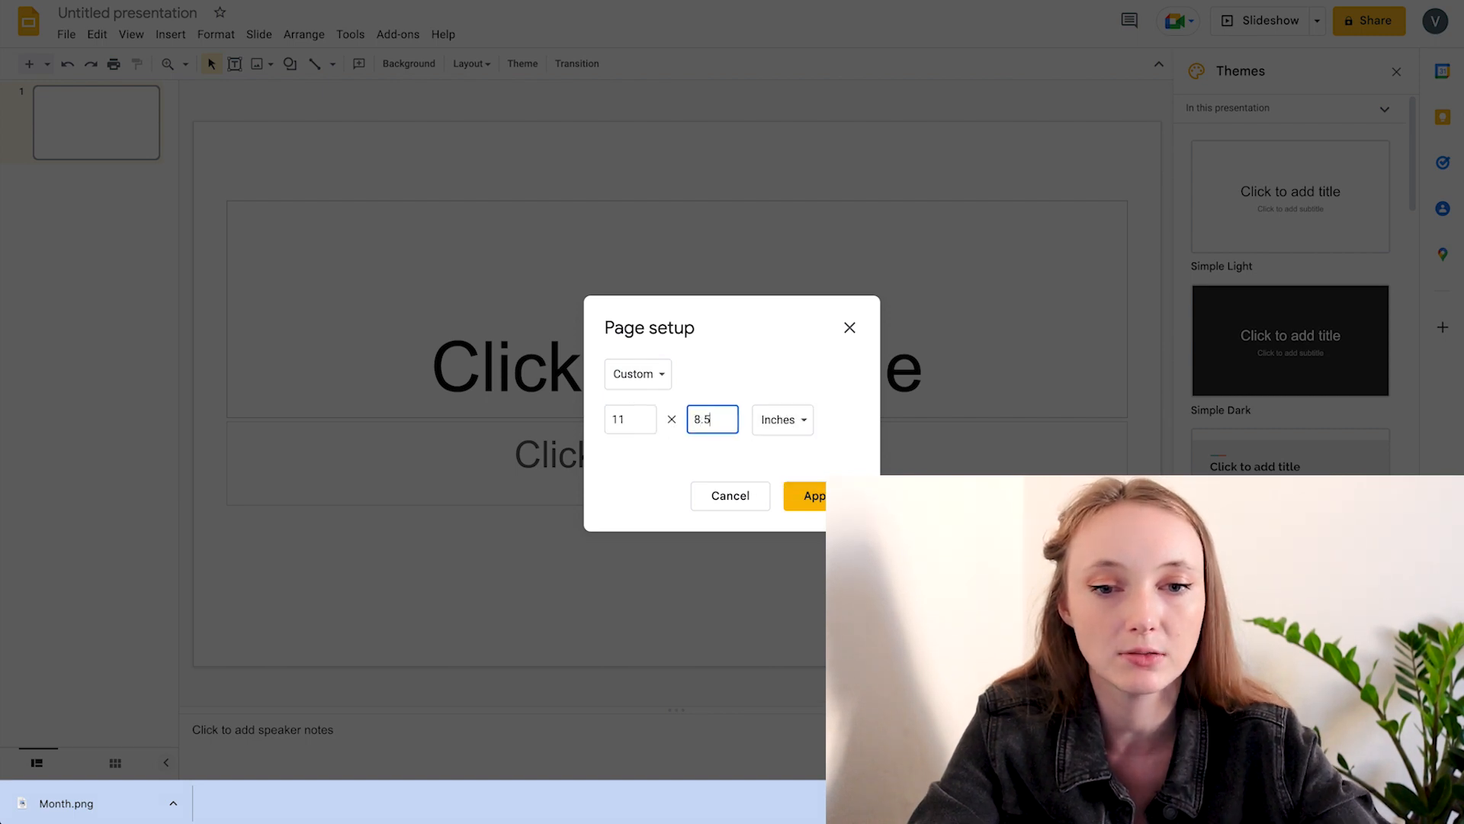
click(827, 492)
- Delete the title and subtitle placeholders from the first slide
drag(611, 144, 762, 615)
key(Delete)
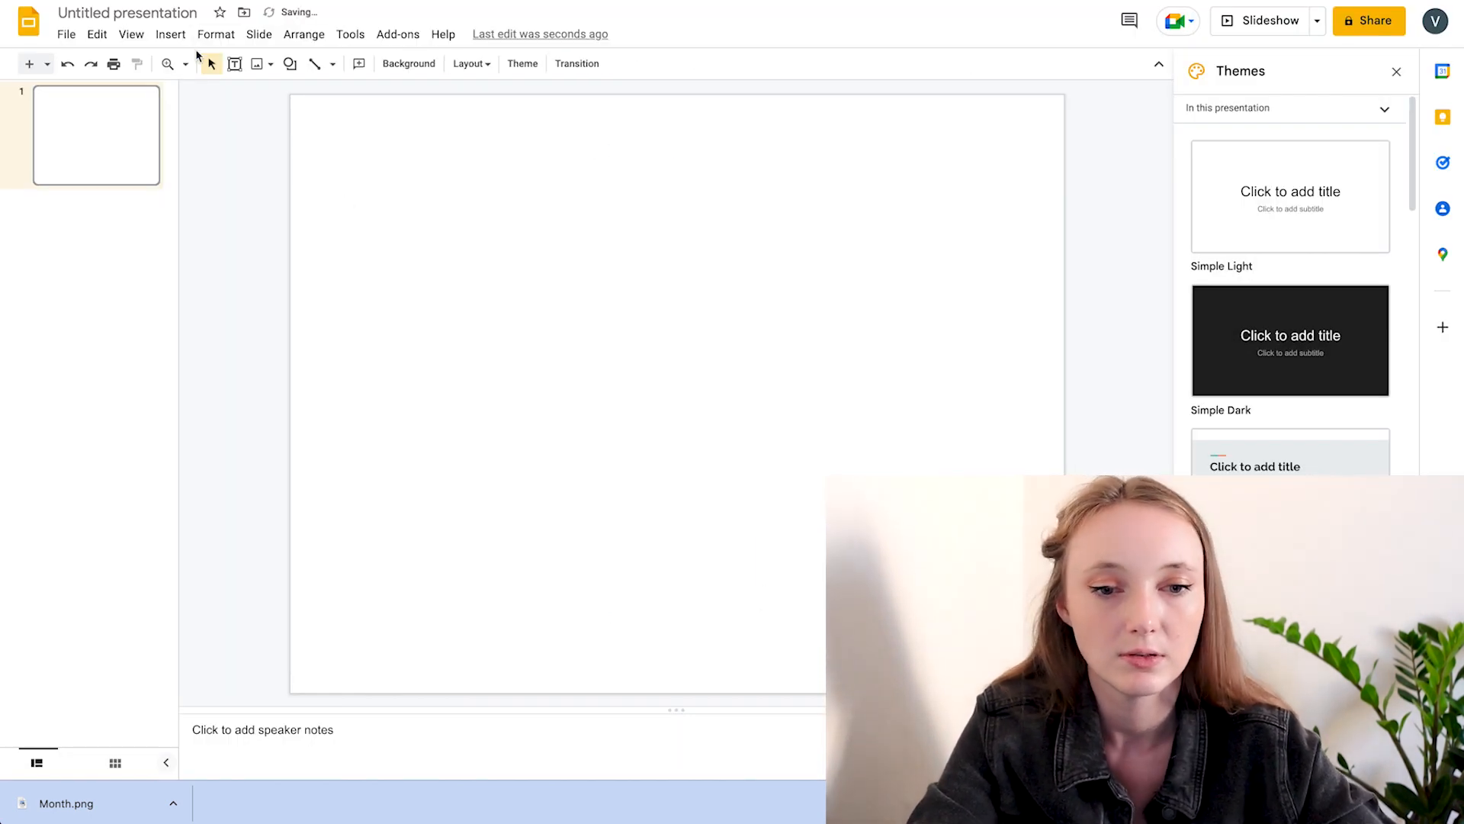